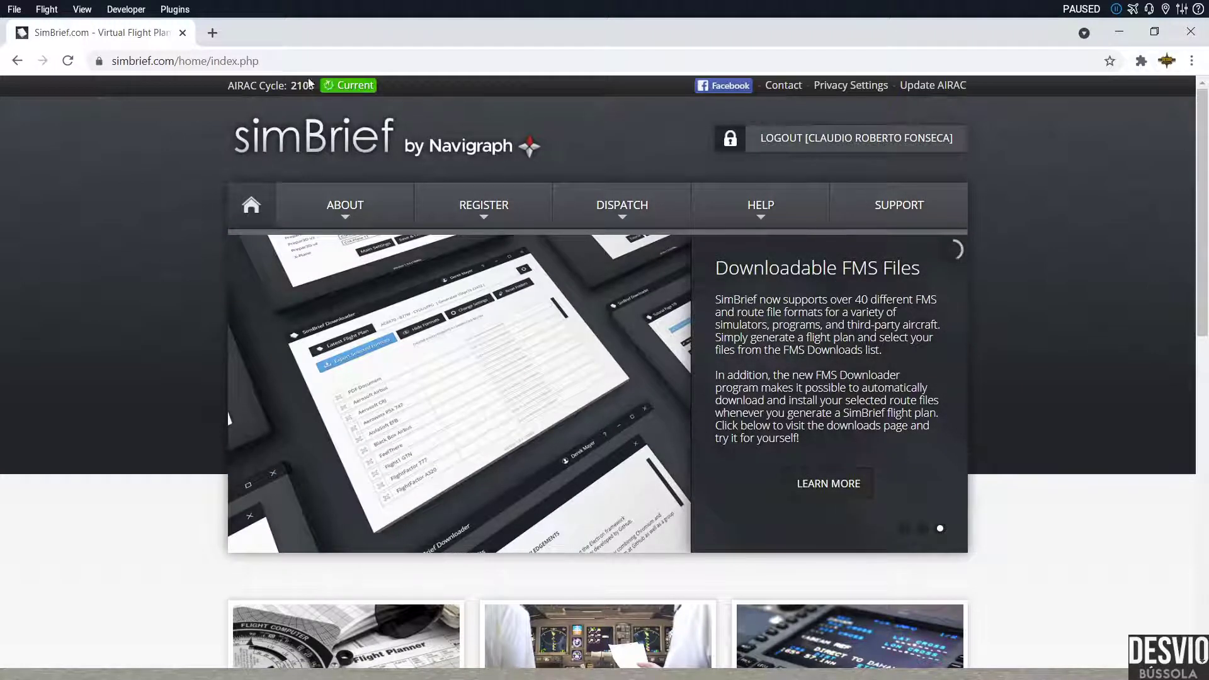
Step: Point out the current AIRAC cycle 2108 on the home page and reveal the DISPATCH menu's pages
left_click_drag(229, 88, 286, 89)
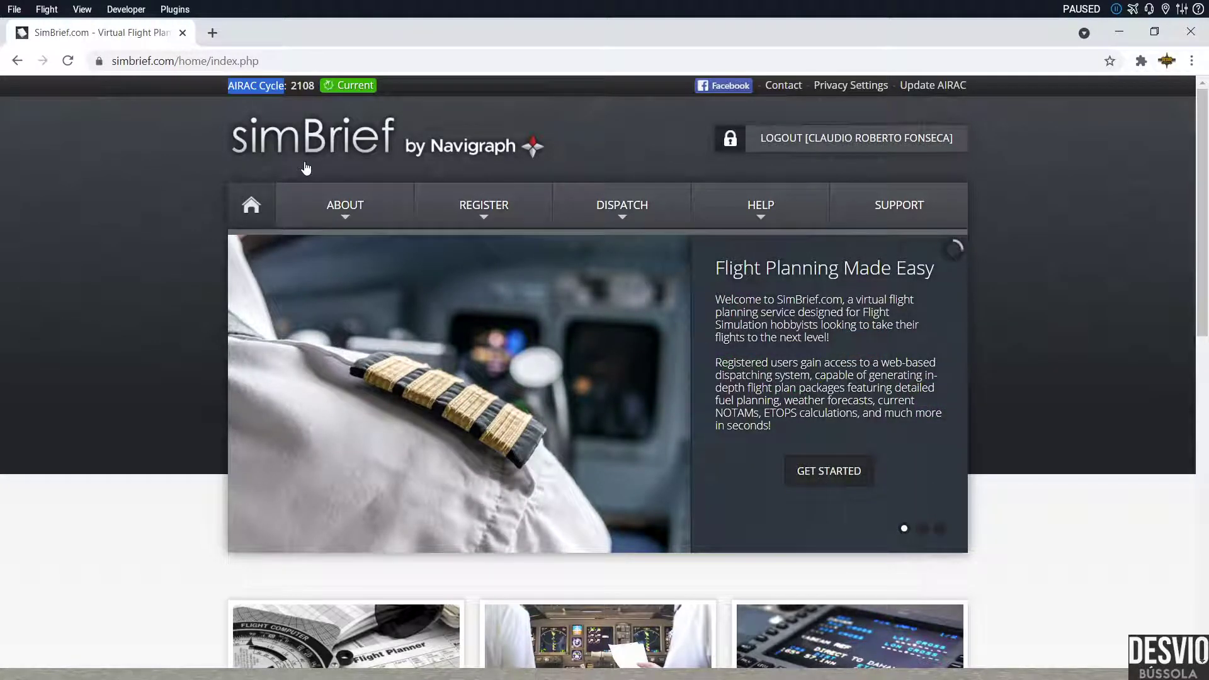
left_click(661, 123)
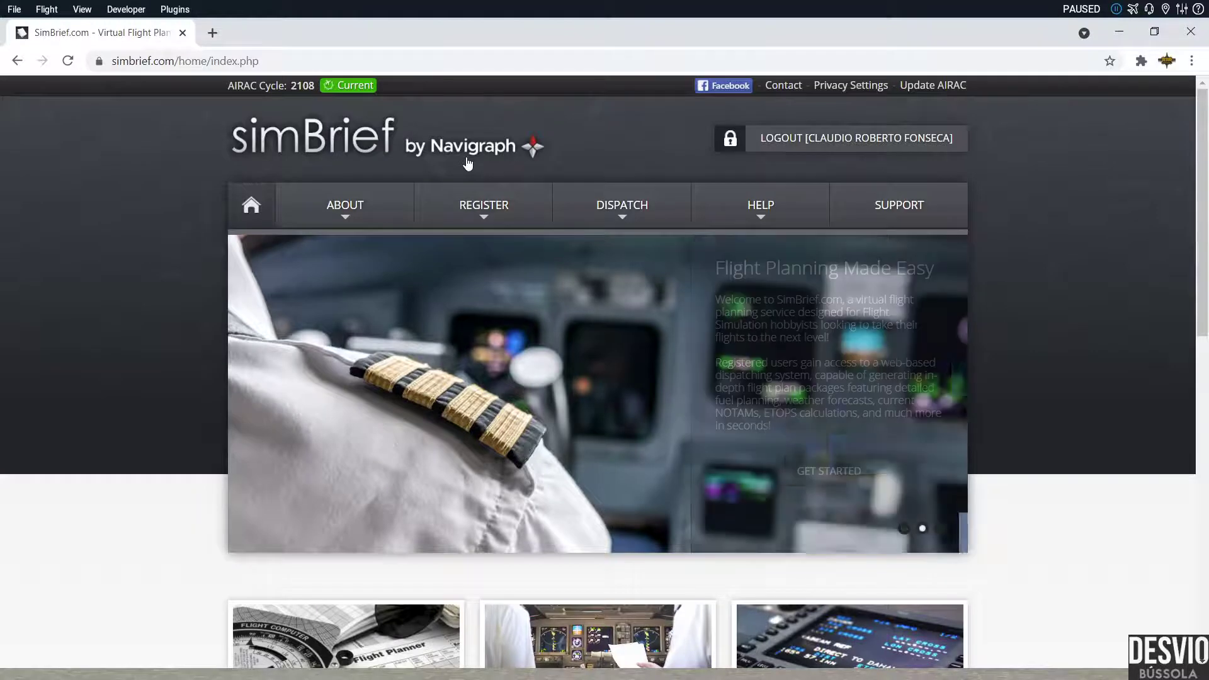
mouse_move(620, 206)
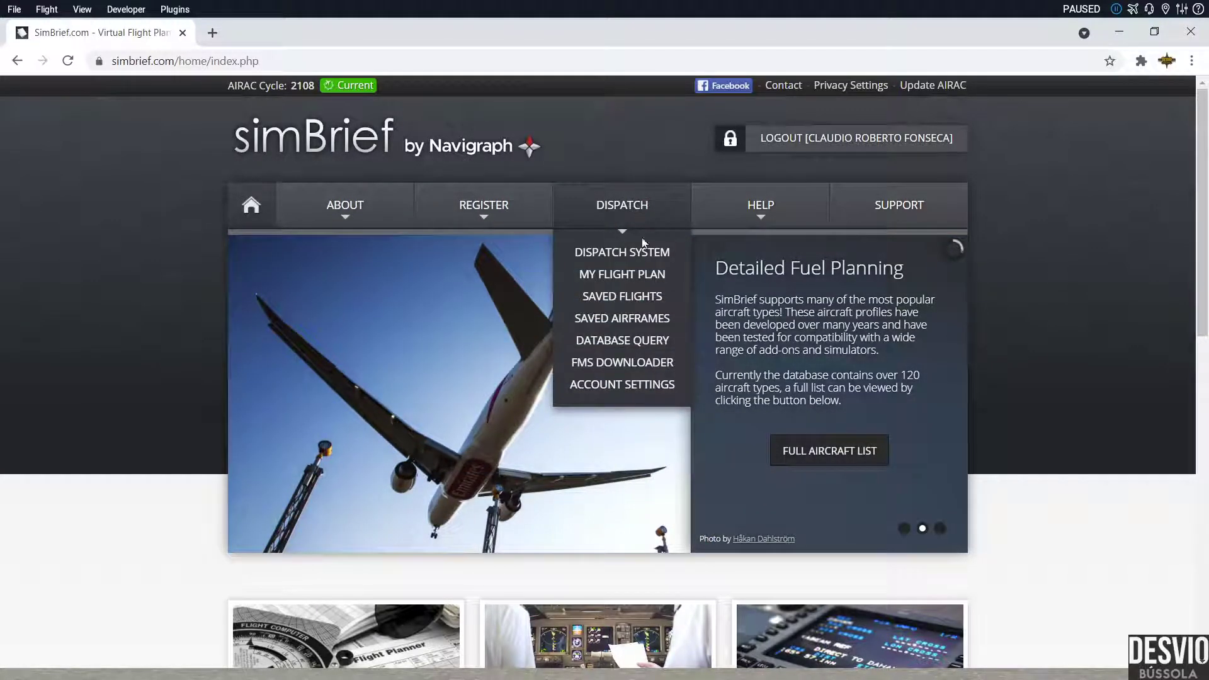
Step: Start a new flight from My Flight Plan and bring the Flight Info section into view
left_click(636, 273)
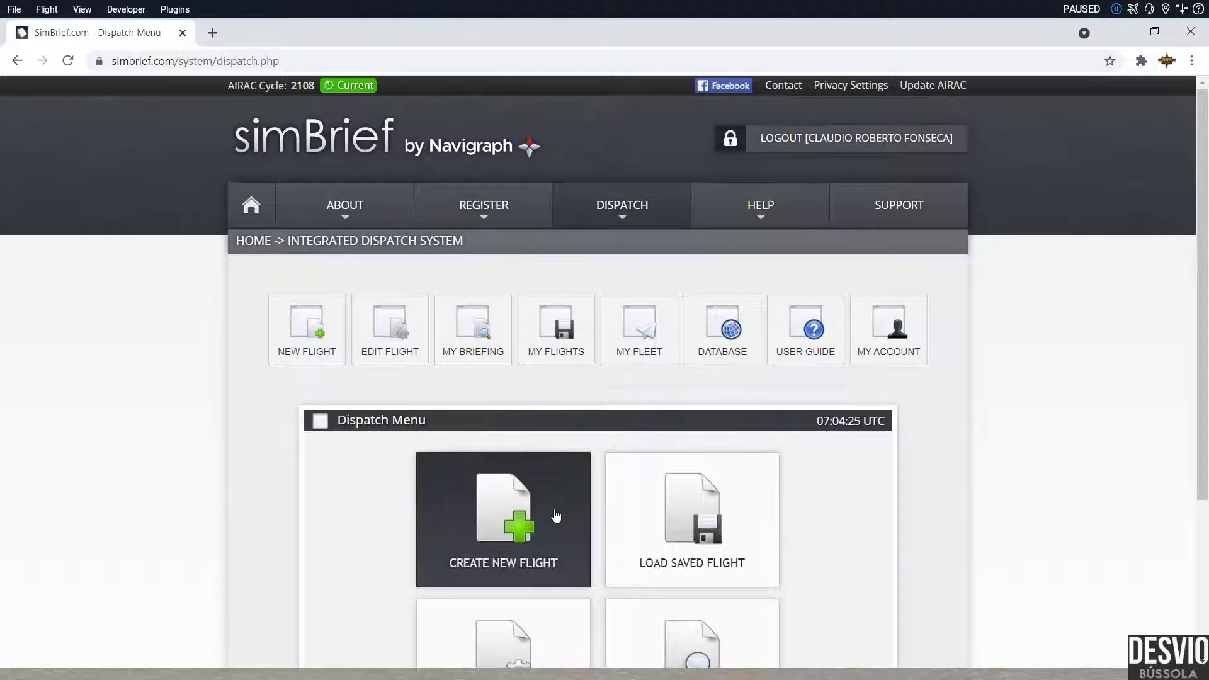
left_click(508, 526)
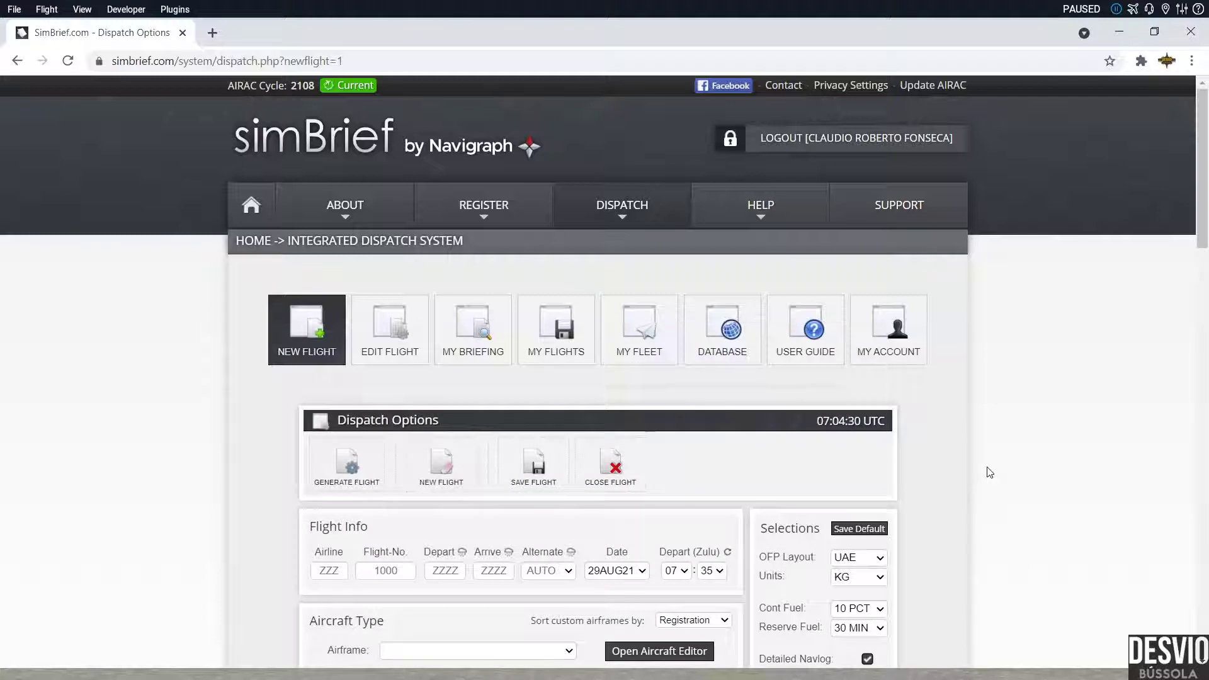
scroll(990, 473, "down", 1)
scroll(990, 472, "down", 2)
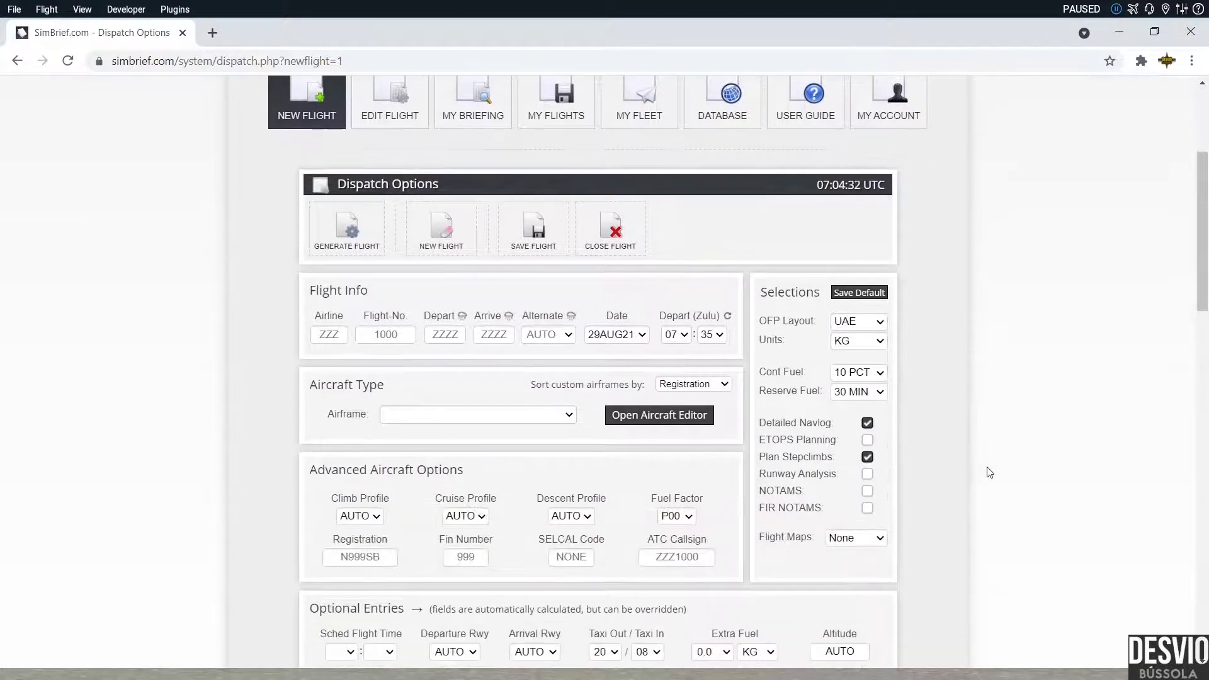
scroll(990, 472, "down", 1)
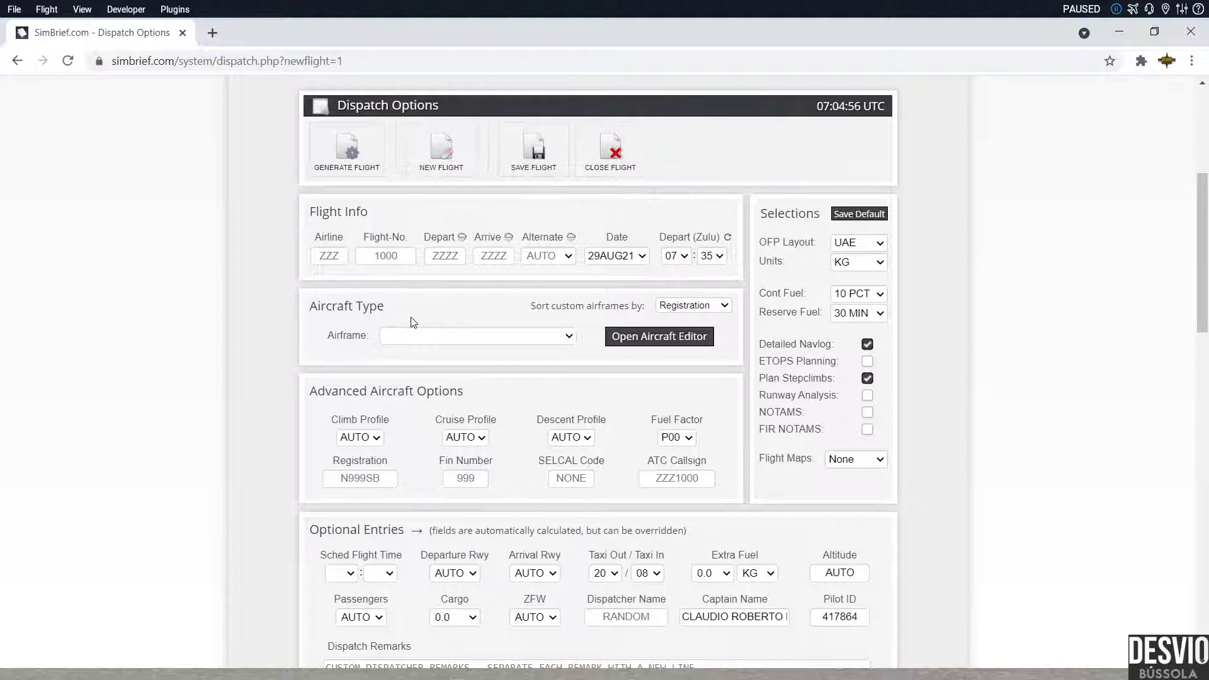
Step: Enter airline code GLO, after trying AAL and AZU, and flight number 1234
left_click(332, 255)
type("AAL")
key("BackSpace")
key("BackSpace")
key("BackSpace")
type("AZU")
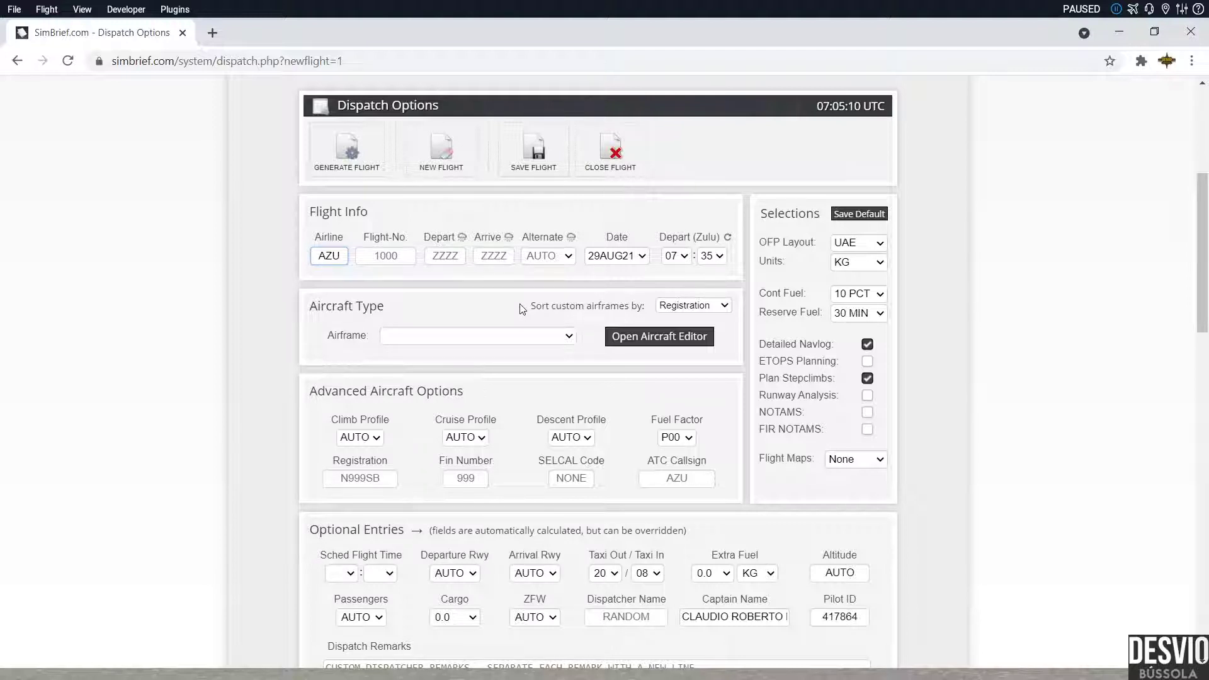
key("BackSpace")
key("BackSpace")
key("BackSpace")
type("GLO")
left_click(373, 259)
left_click(373, 260)
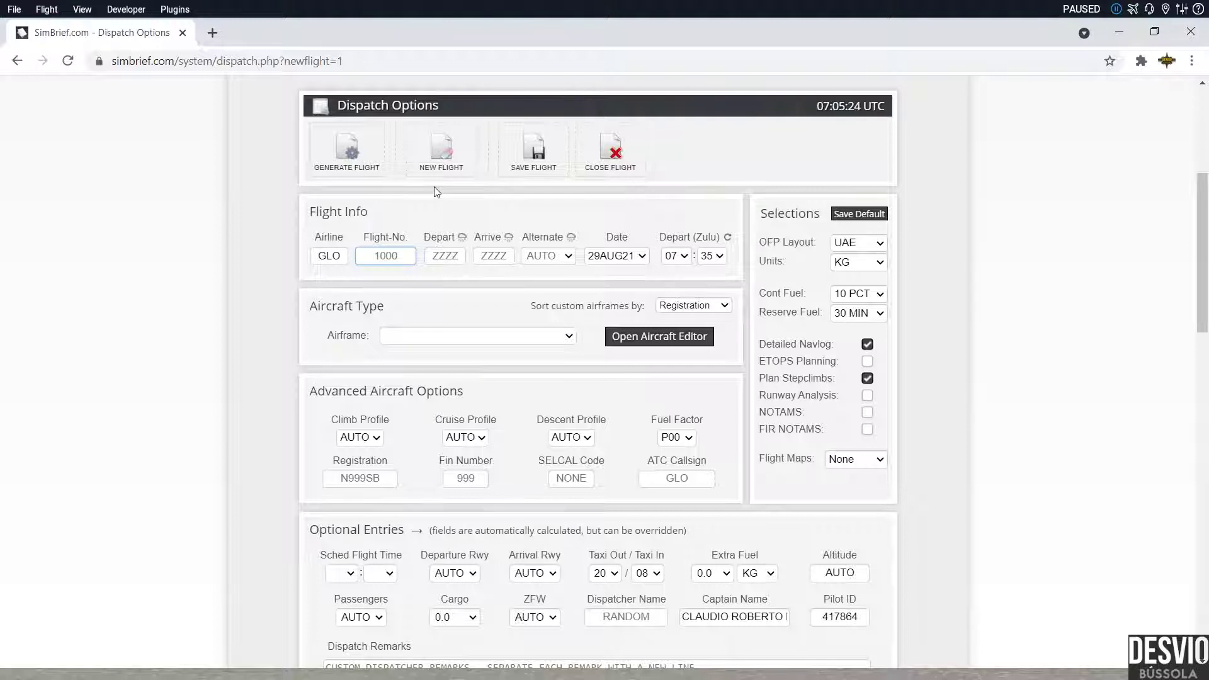
type("1234")
Step: Set departure airport SBFL and arrival airport SBGR so route data loads
left_click(456, 257)
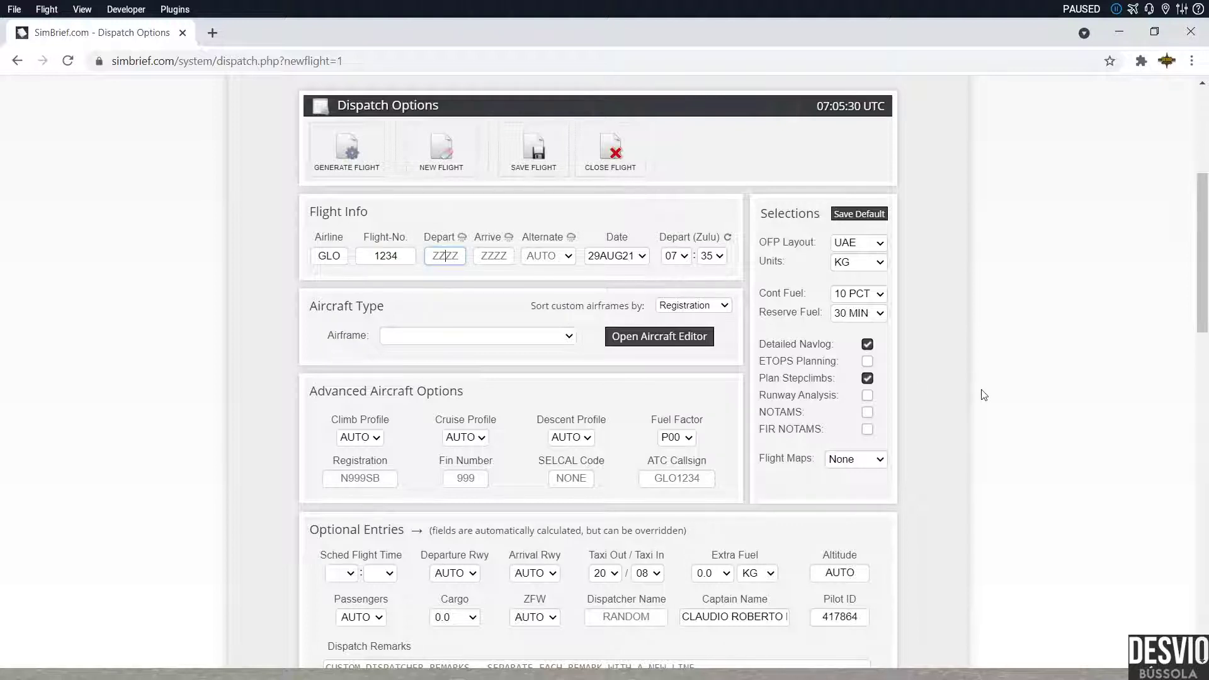
type("SBFL")
left_click(498, 255)
type("SBGR")
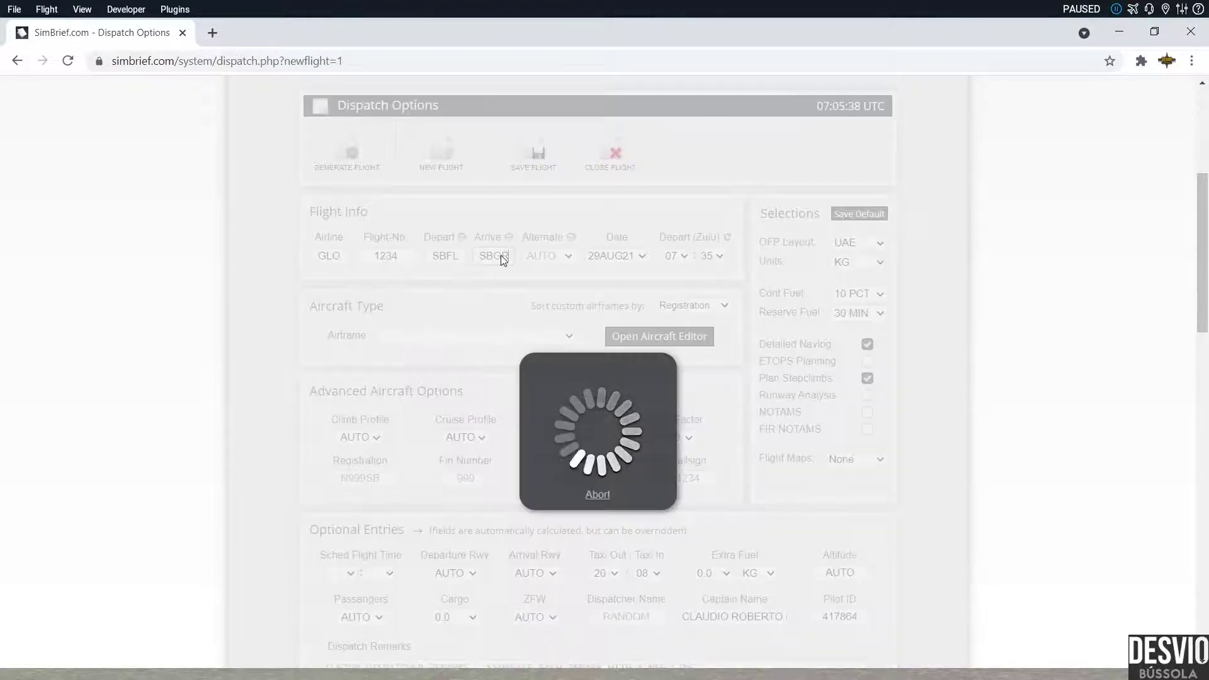
left_click(448, 295)
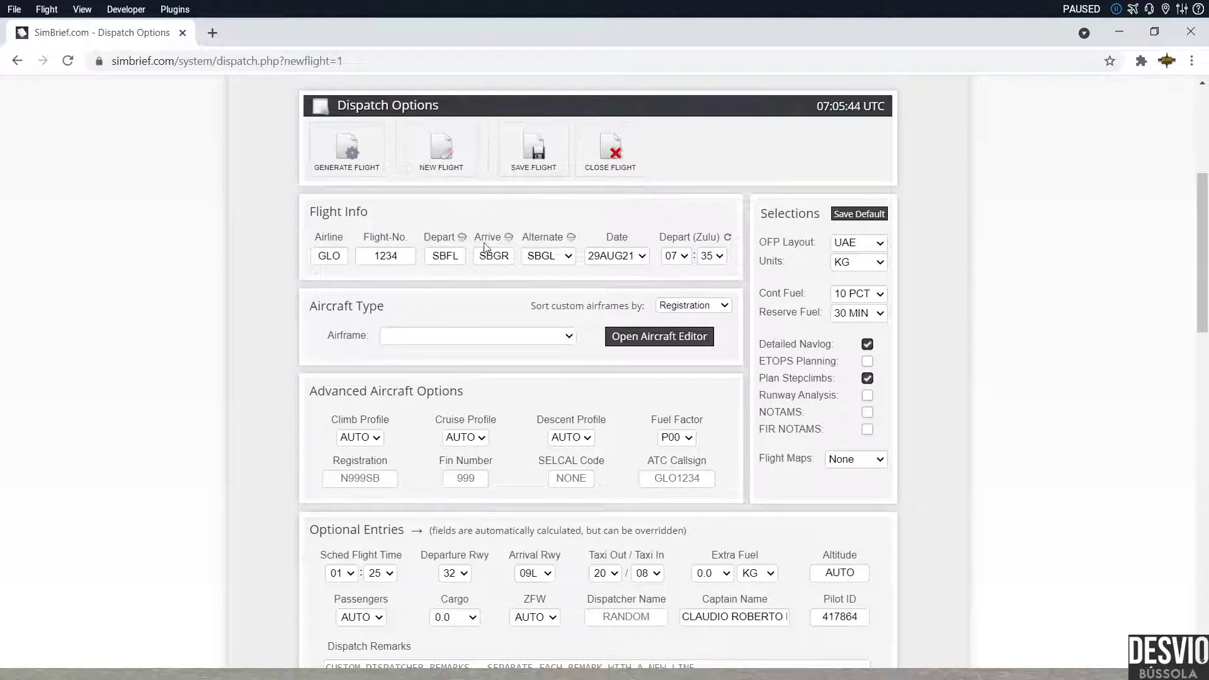
left_click(497, 258)
left_click_drag(695, 235, 720, 237)
Step: Change the Depart (Zulu) time from 07:35 to 11:00
left_click(687, 259)
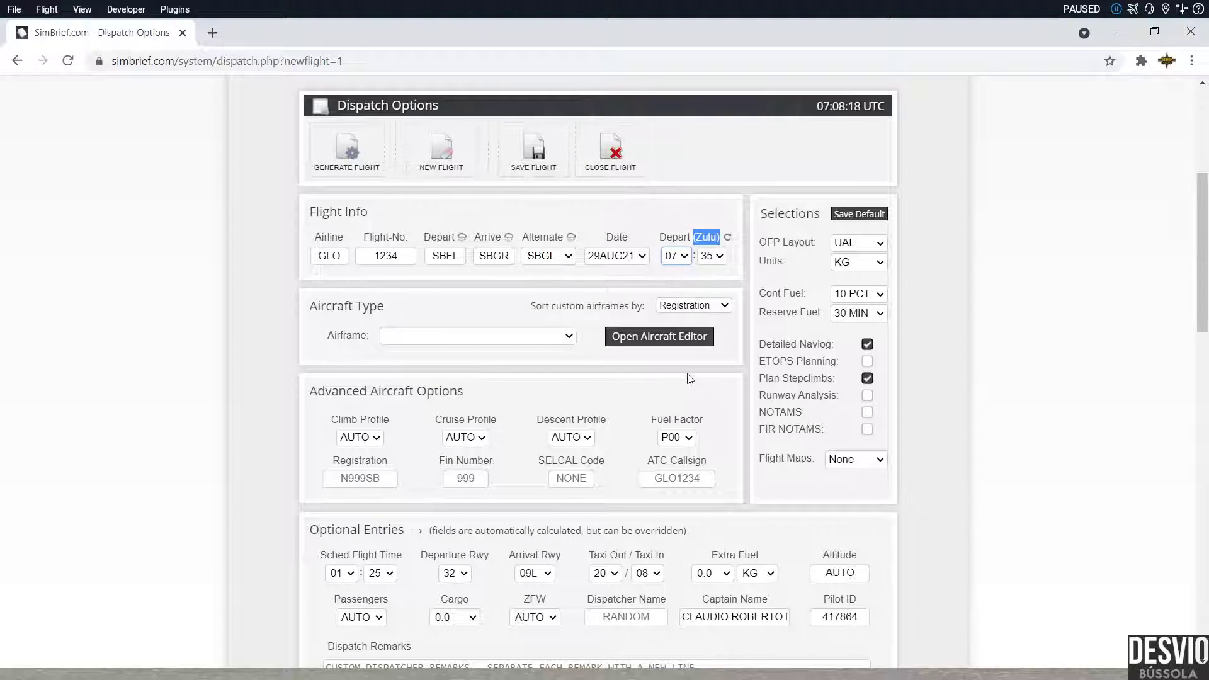
type("11")
key("Tab")
type("00")
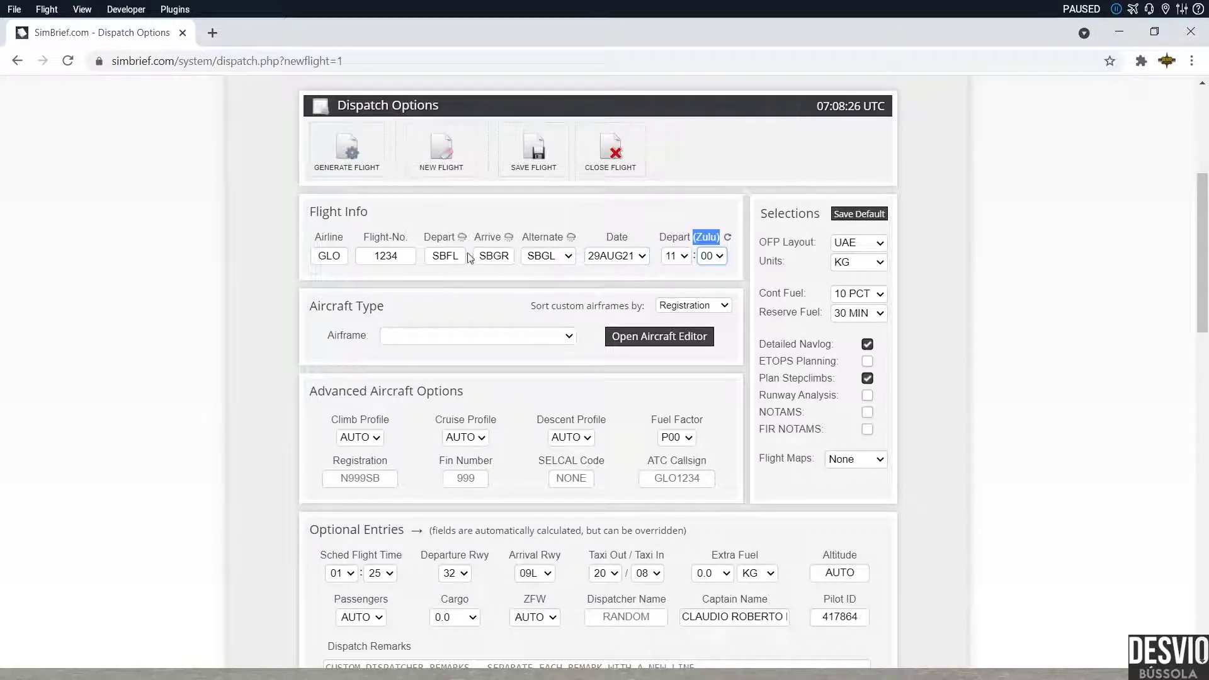
left_click(491, 255)
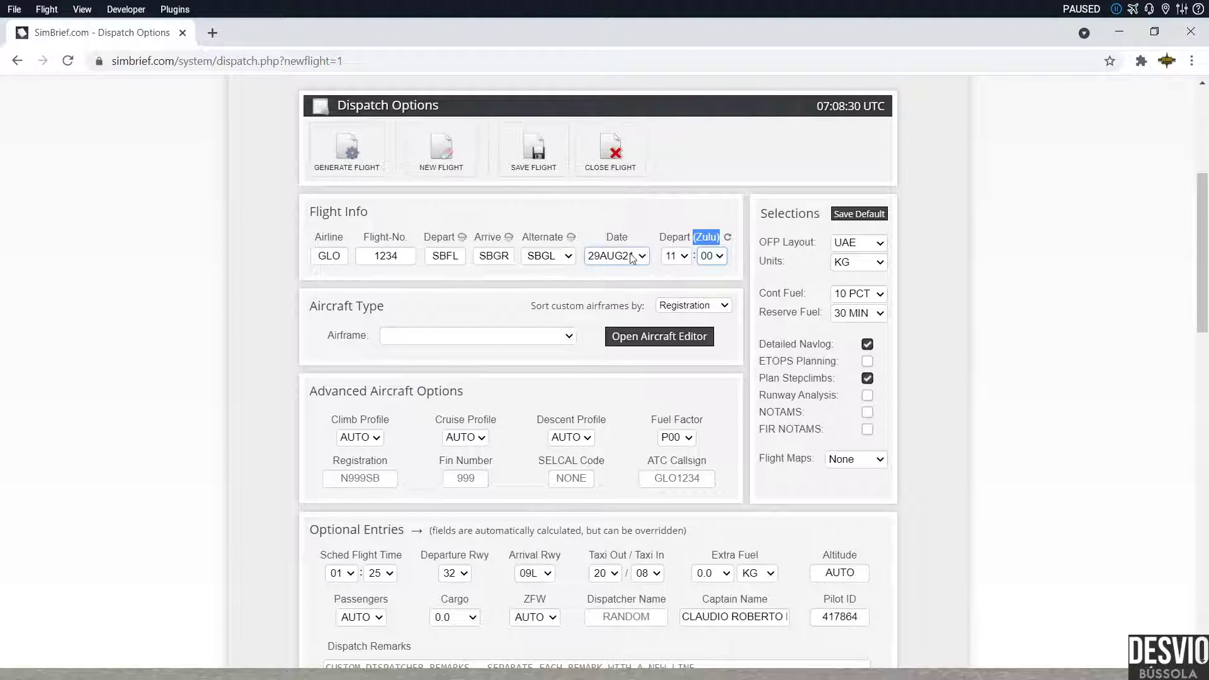
left_click(708, 259)
left_click(697, 246)
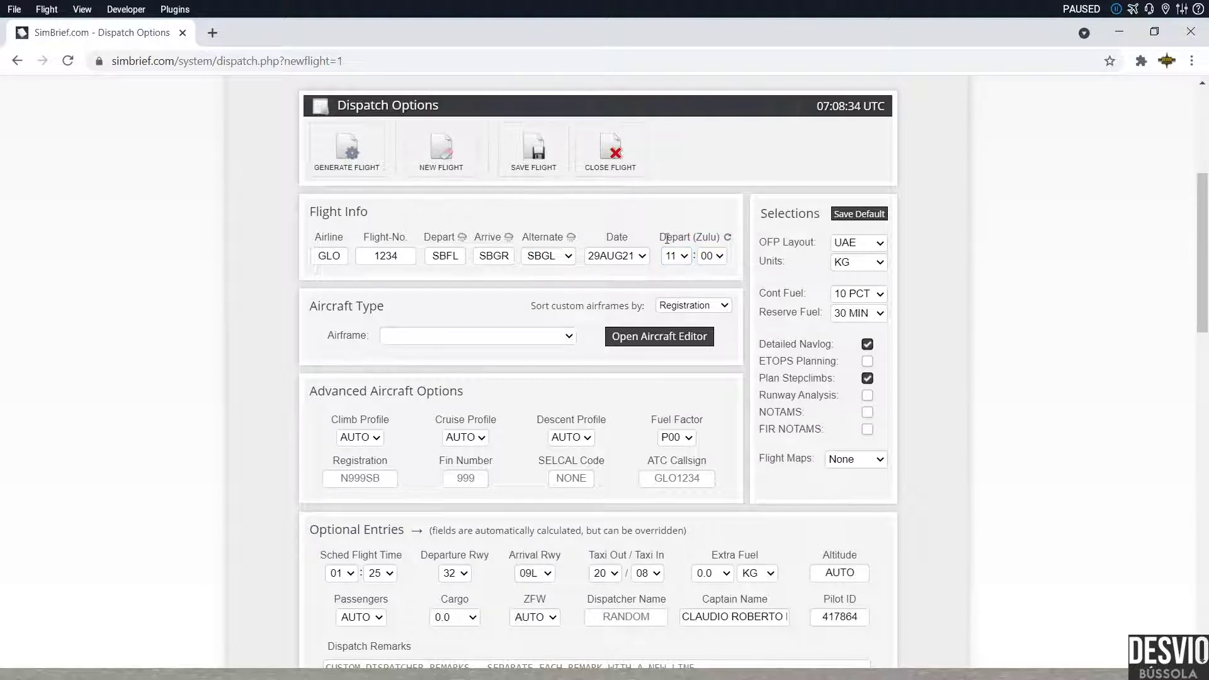
left_click_drag(659, 238, 717, 246)
left_click(666, 273)
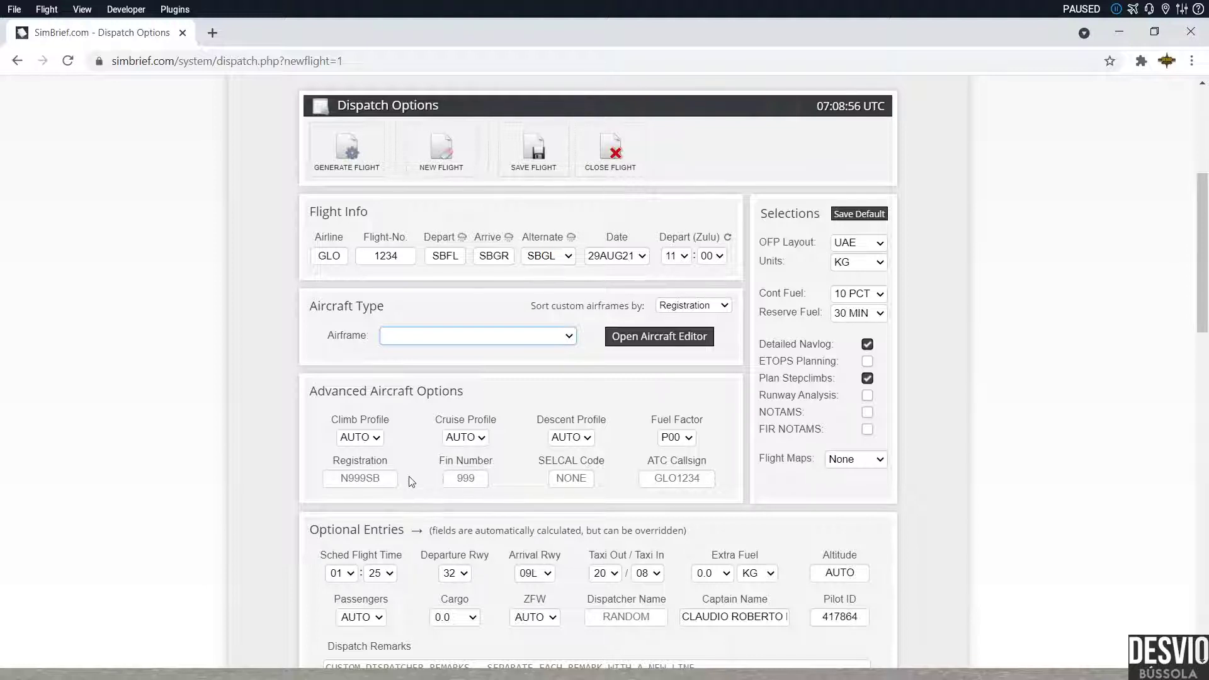
Step: Settle on the B738 - B737-800 airframe after trying A20N and B777-300ER
key("Down")
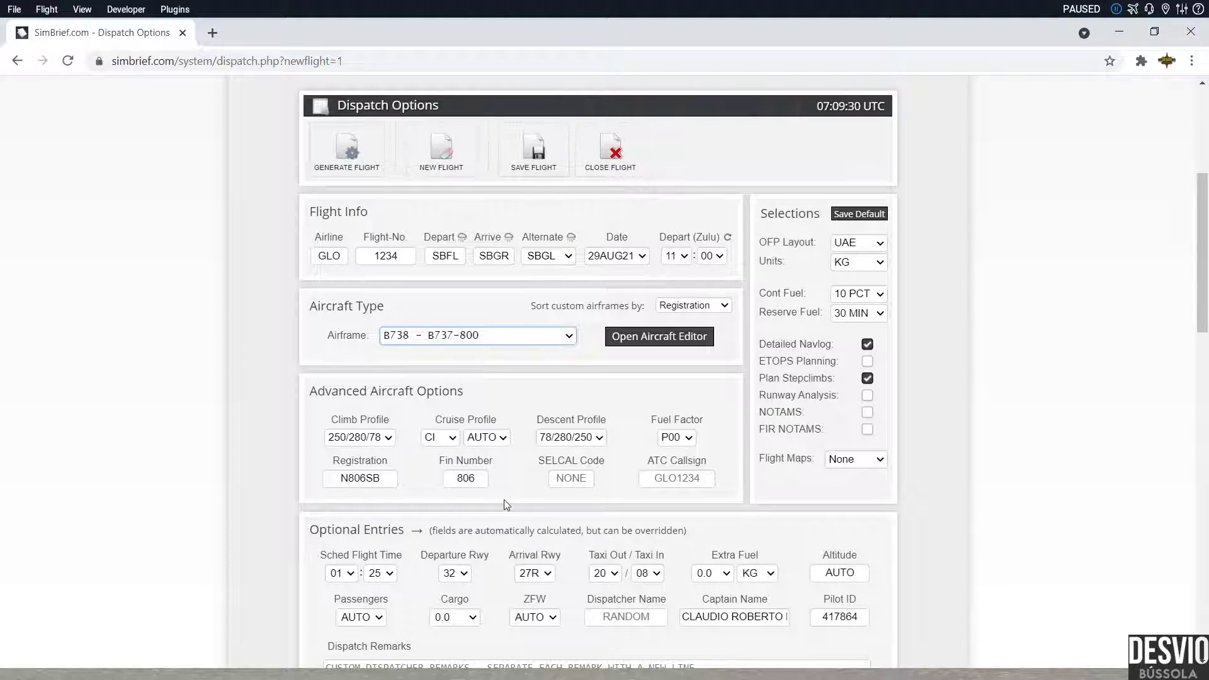
type("a20n")
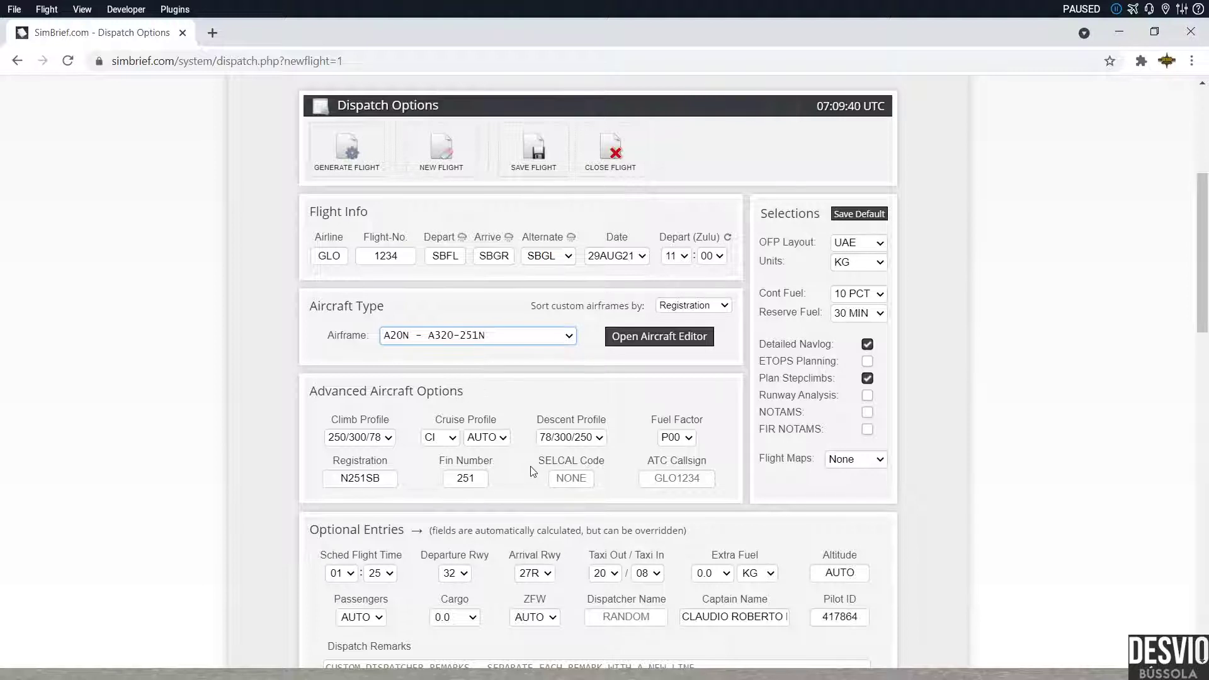
key("b")
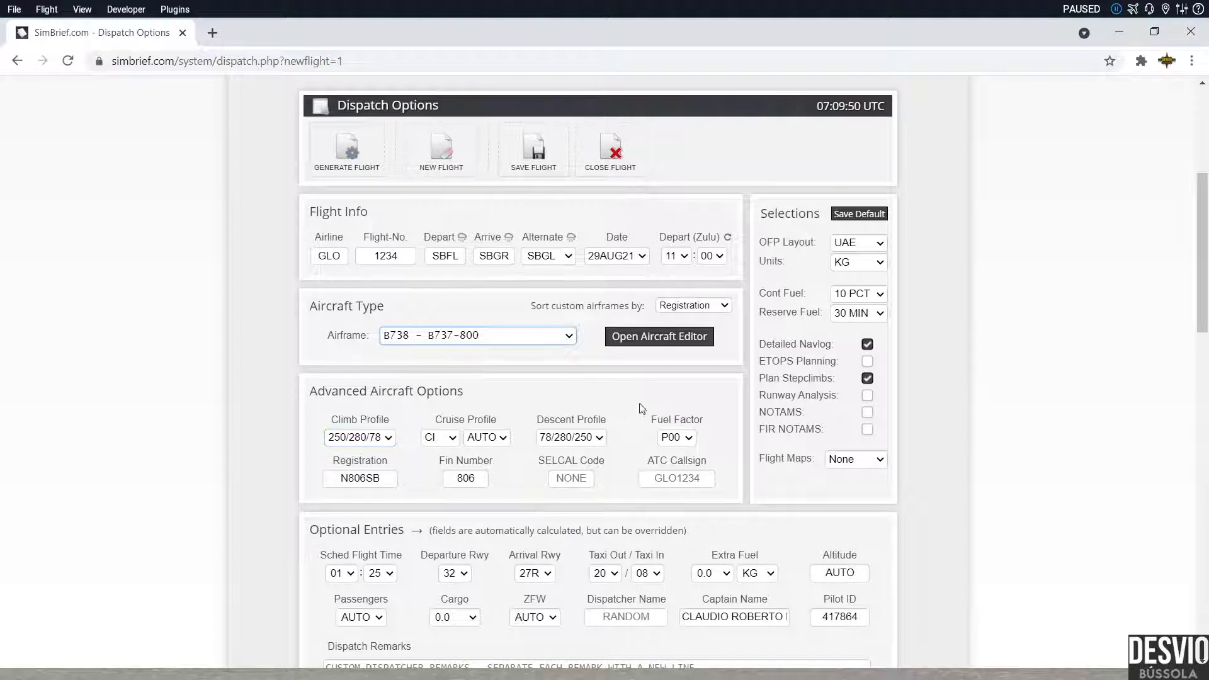
left_click(394, 440)
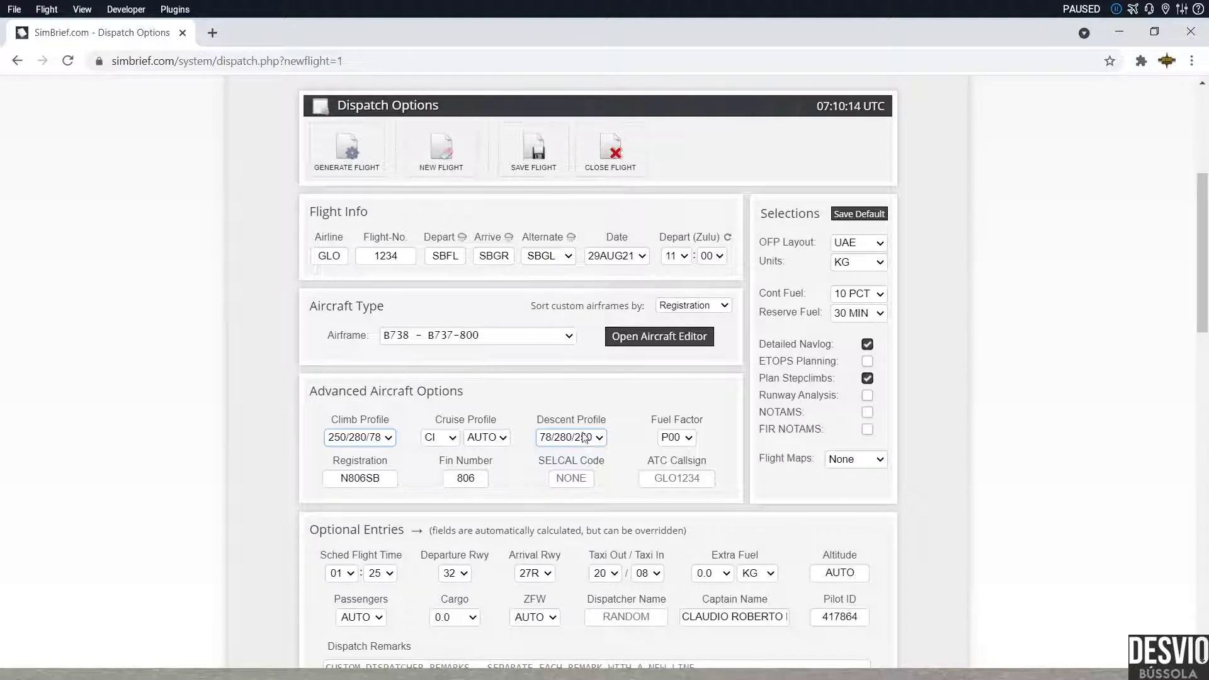
left_click(573, 337)
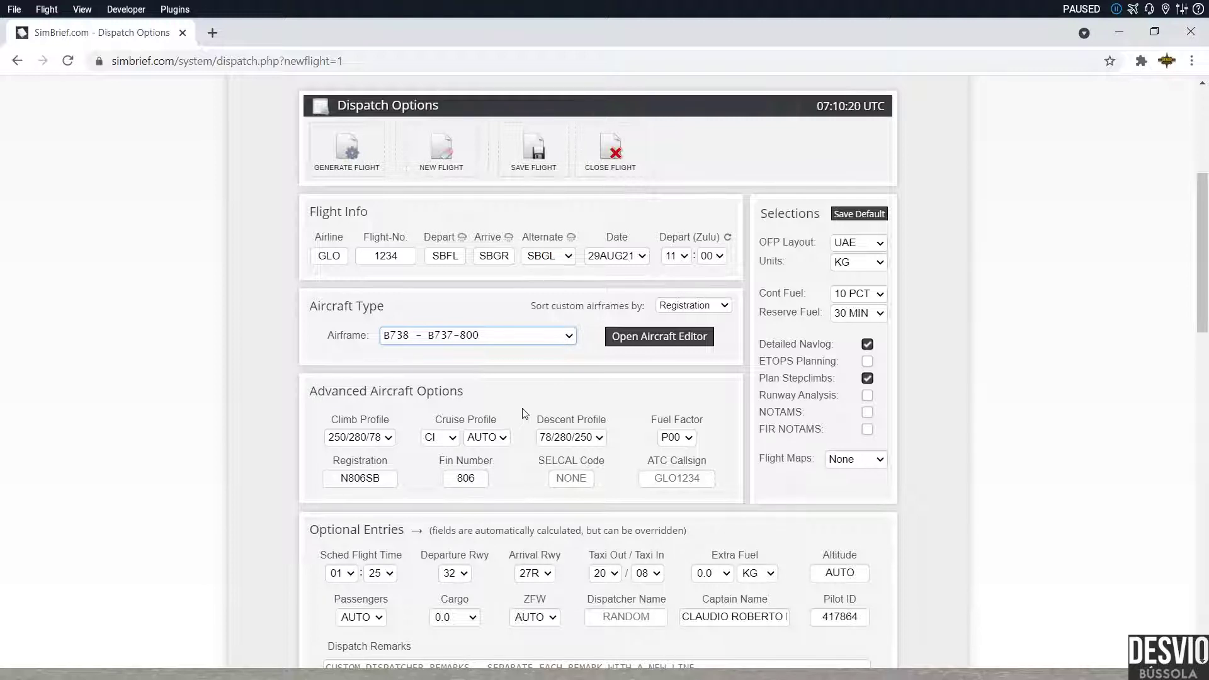
left_click(489, 535)
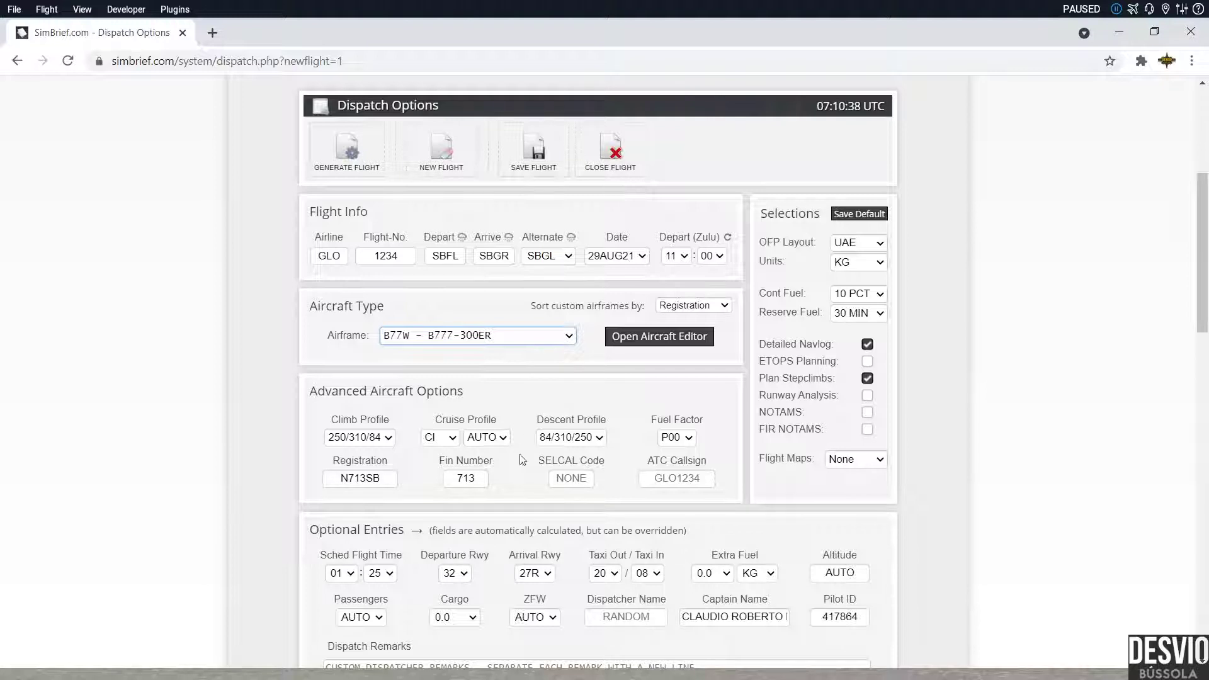
left_click(512, 365)
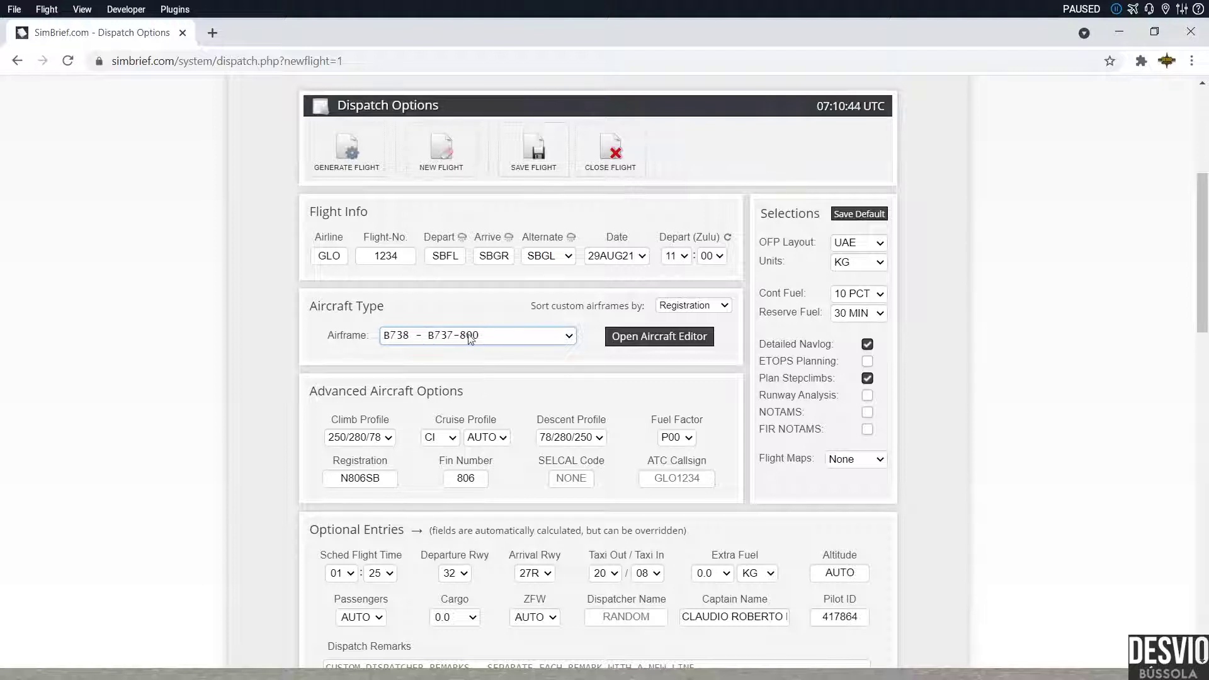
left_click_drag(434, 418, 513, 411)
left_click(516, 407)
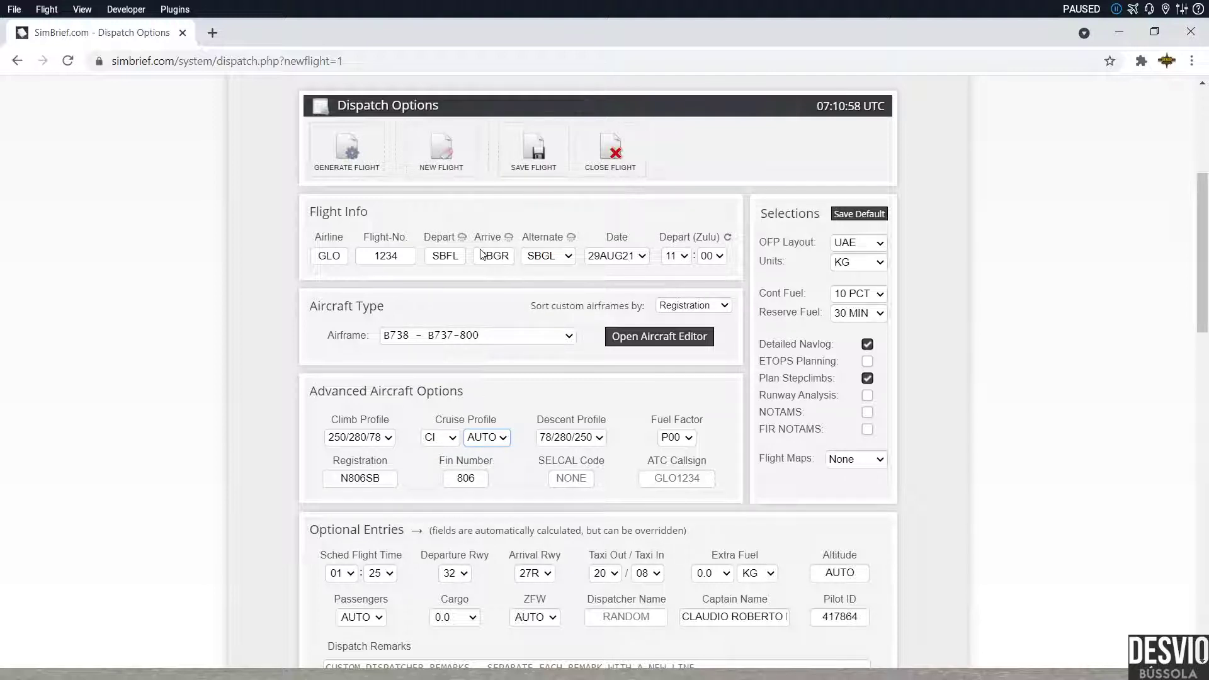
type("35")
left_click(487, 169)
key("2")
key("a")
left_click(453, 439)
left_click(449, 484)
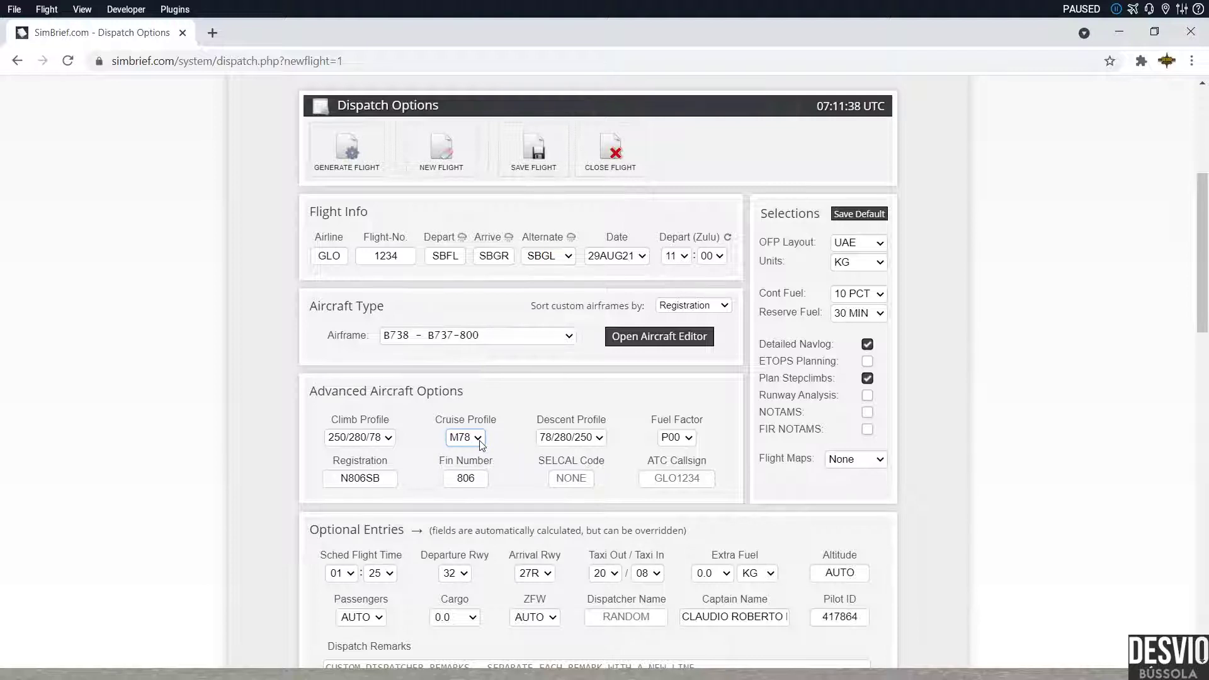
left_click(471, 526)
left_click(482, 482)
key("Up")
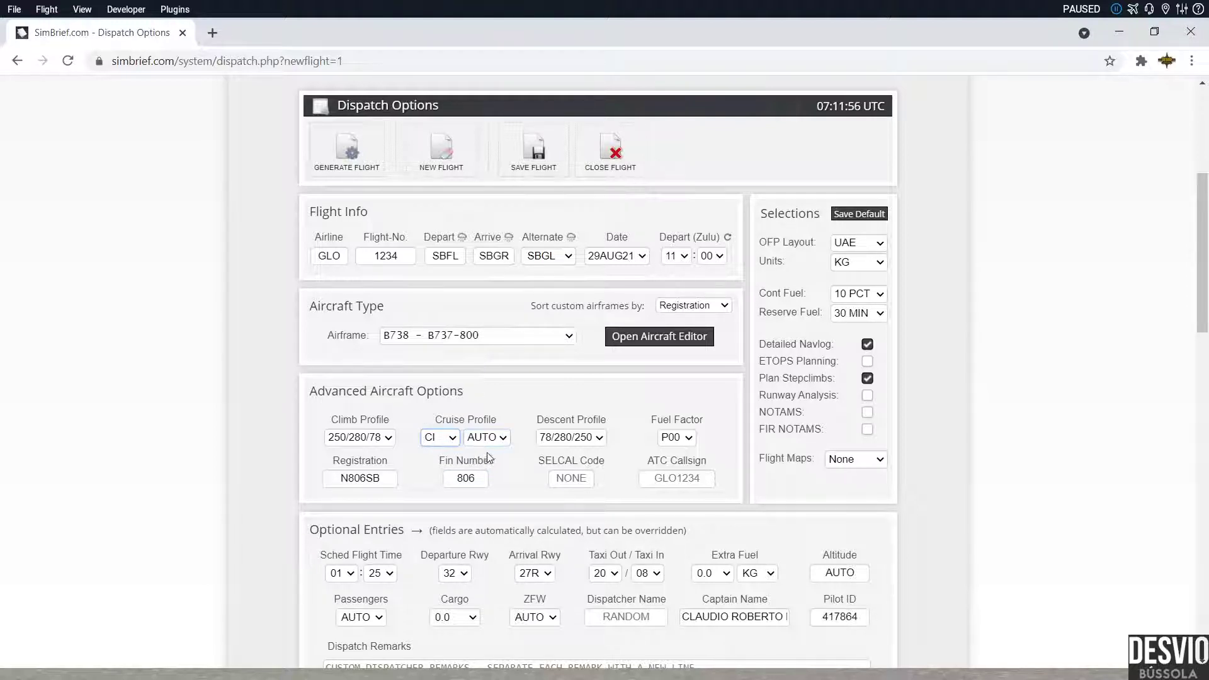
scroll(488, 453, "down", 1)
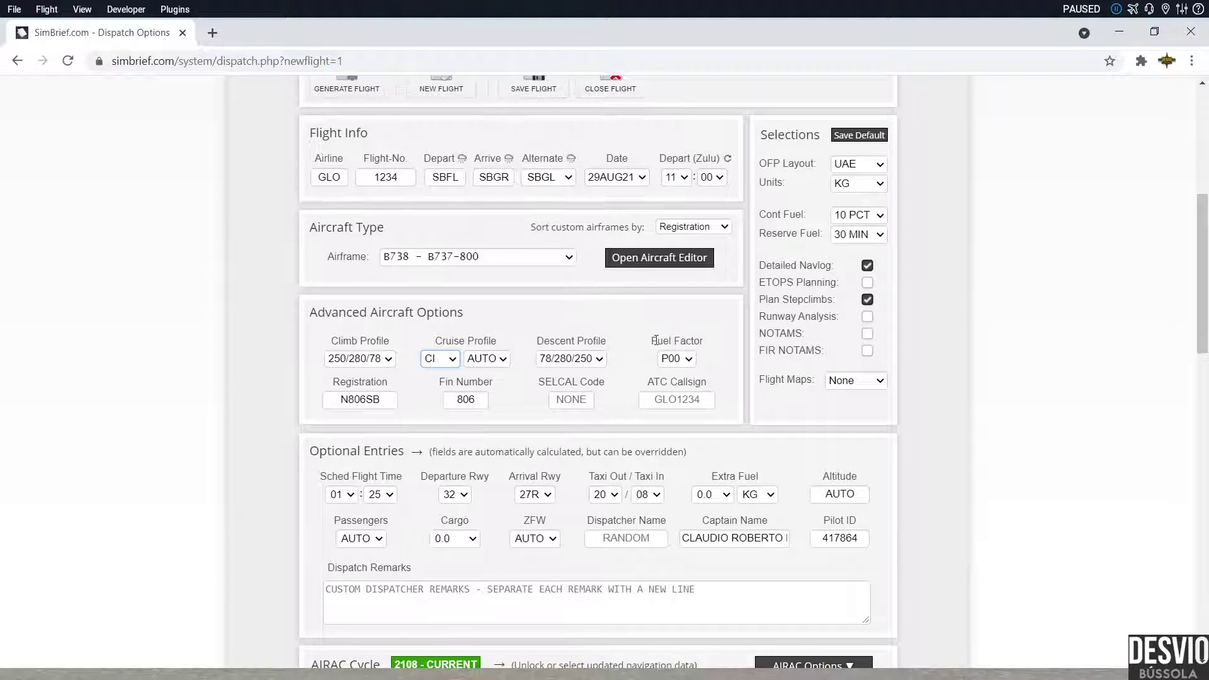
Step: Choose fuel factor P10, briefly trying P05 and M02 before returning to P10
left_click_drag(652, 341, 708, 340)
left_click(707, 343)
left_click(734, 534)
left_click(676, 358)
key("Up")
key("m")
left_click(691, 360)
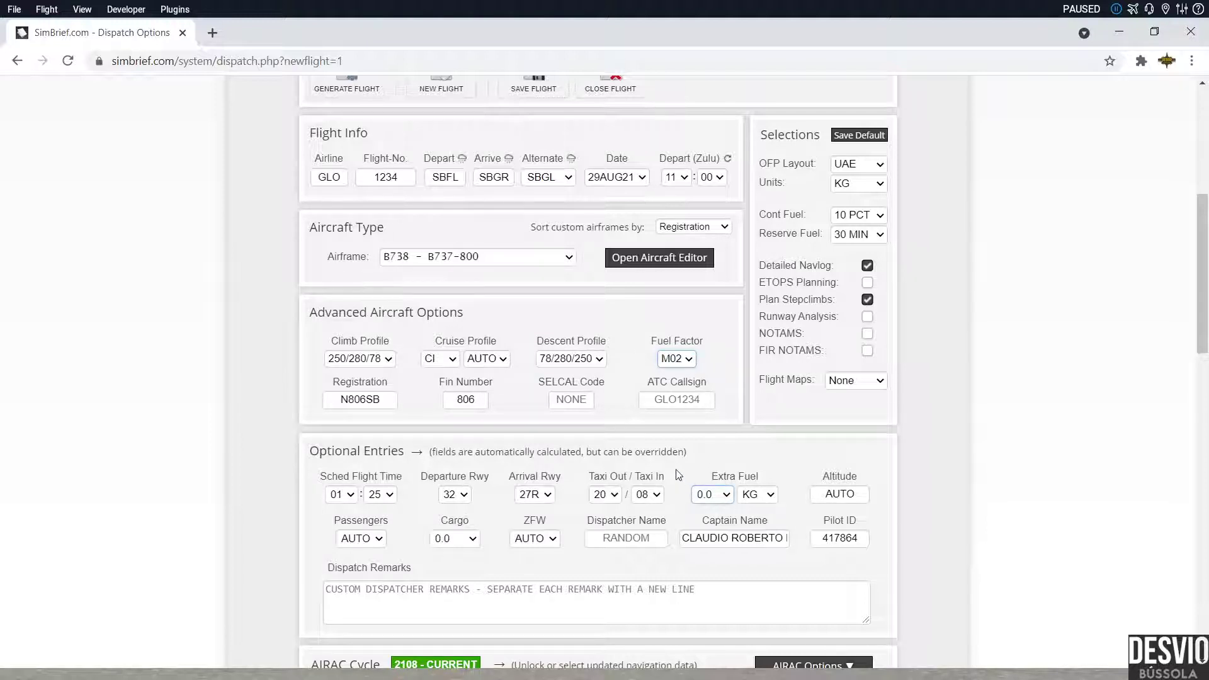
left_click(700, 503)
left_click(731, 353)
left_click(388, 399)
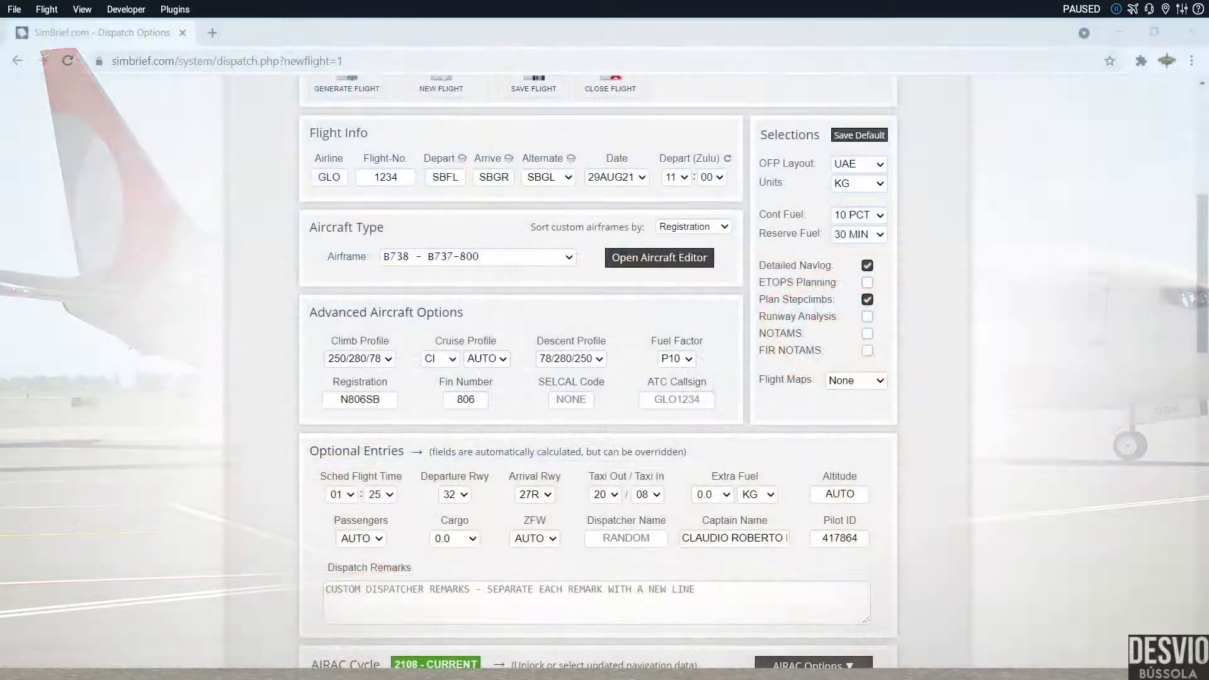
Step: Replace registration N806SB with PR-GGK
left_click_drag(390, 403, 270, 410)
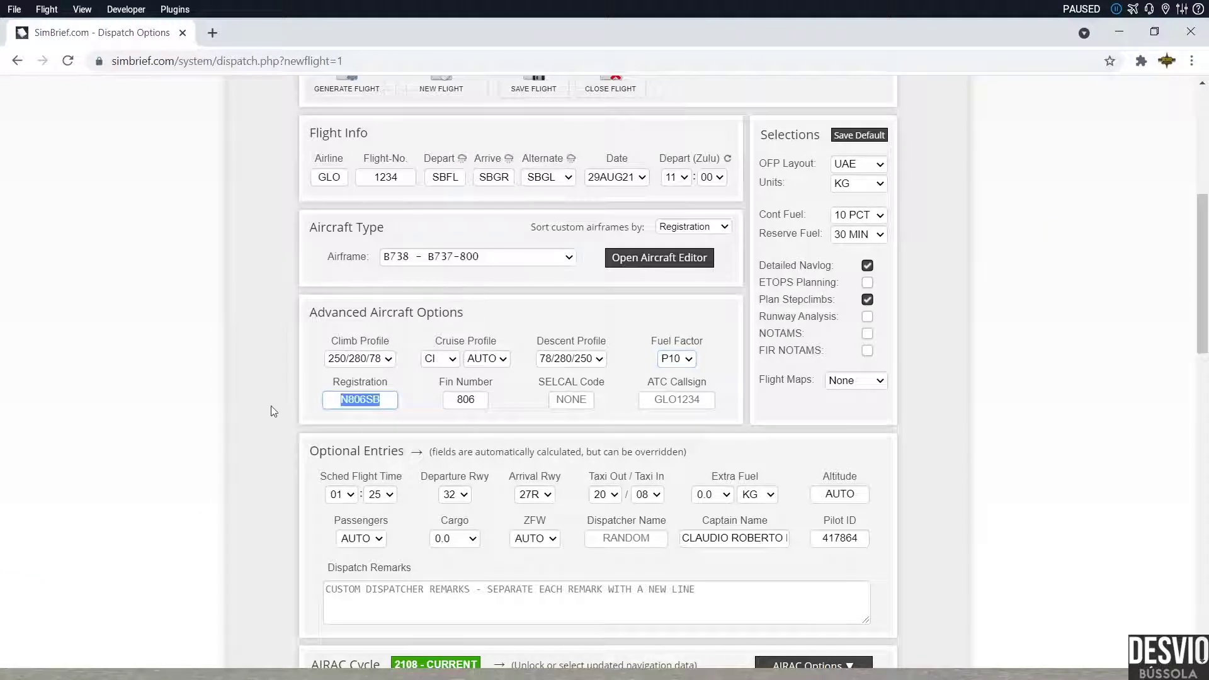
type("PRGG")
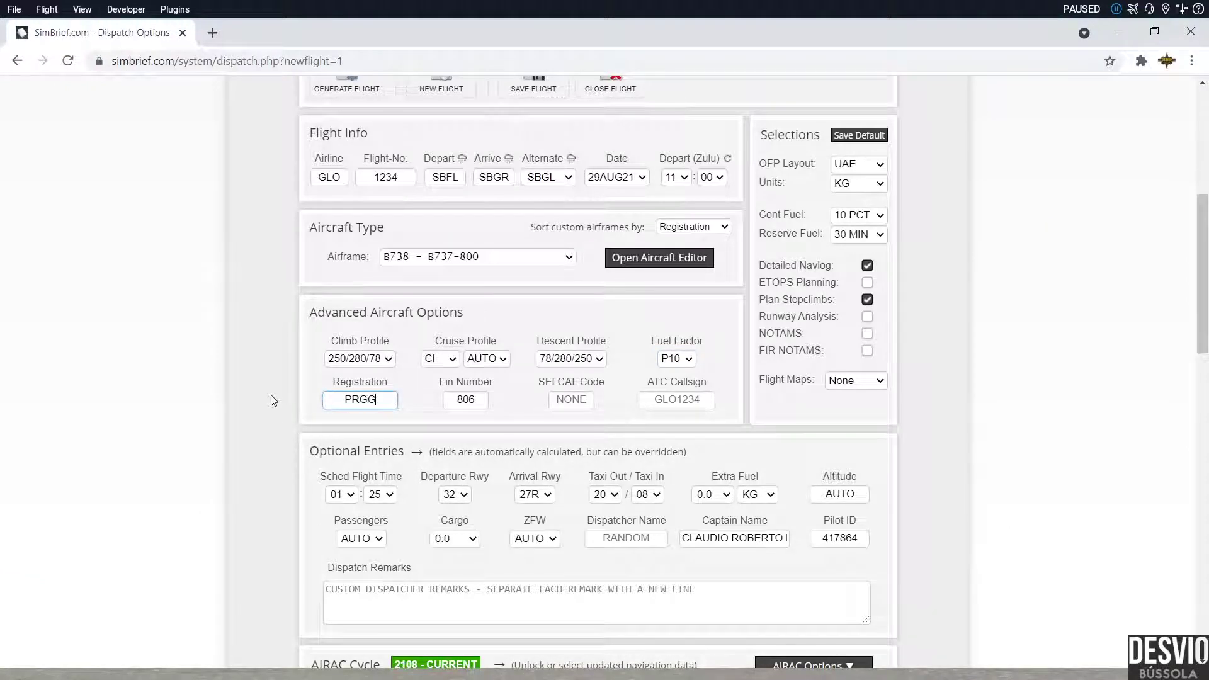
key("BackSpace")
key("BackSpace")
type("-GGK")
left_click(528, 418)
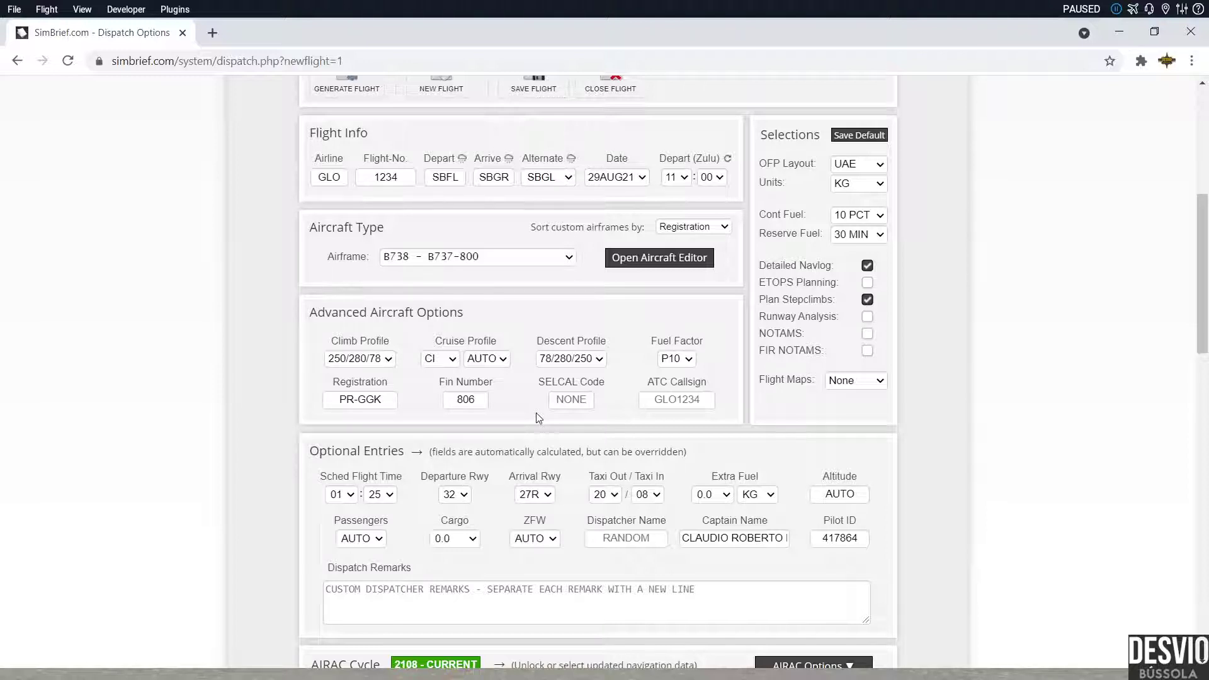
Step: Change the fin number from 806 to GK
double_click(481, 400)
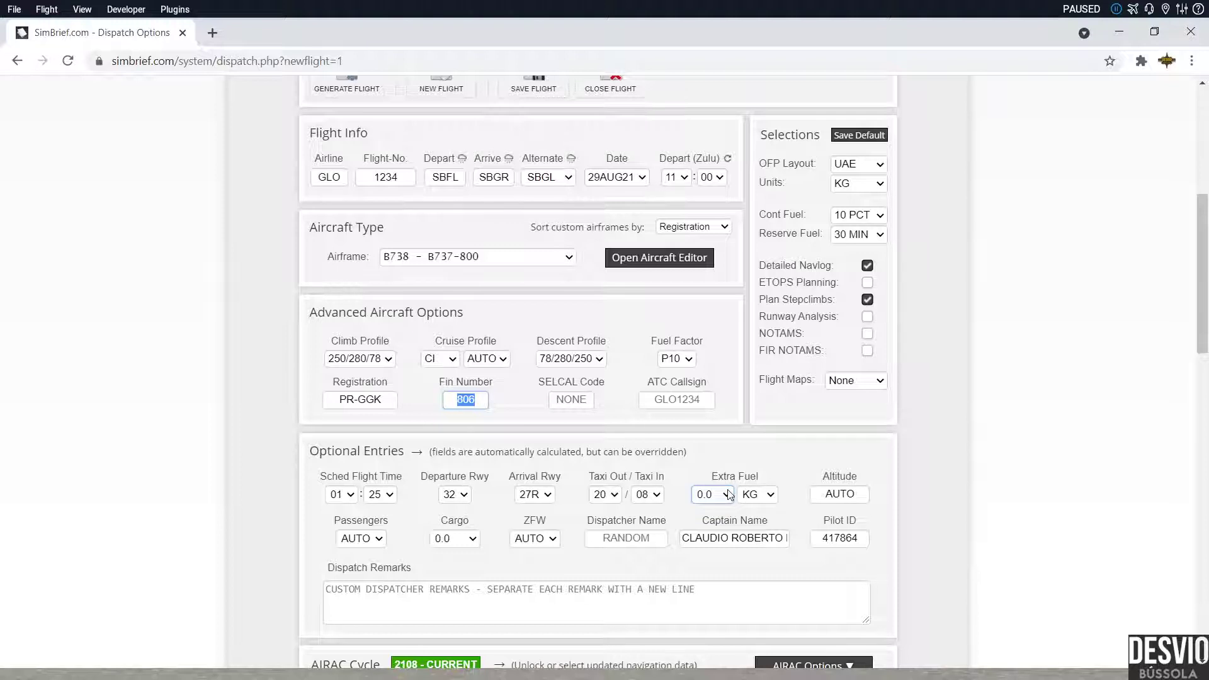
key("BackSpace")
key("alt+Tab")
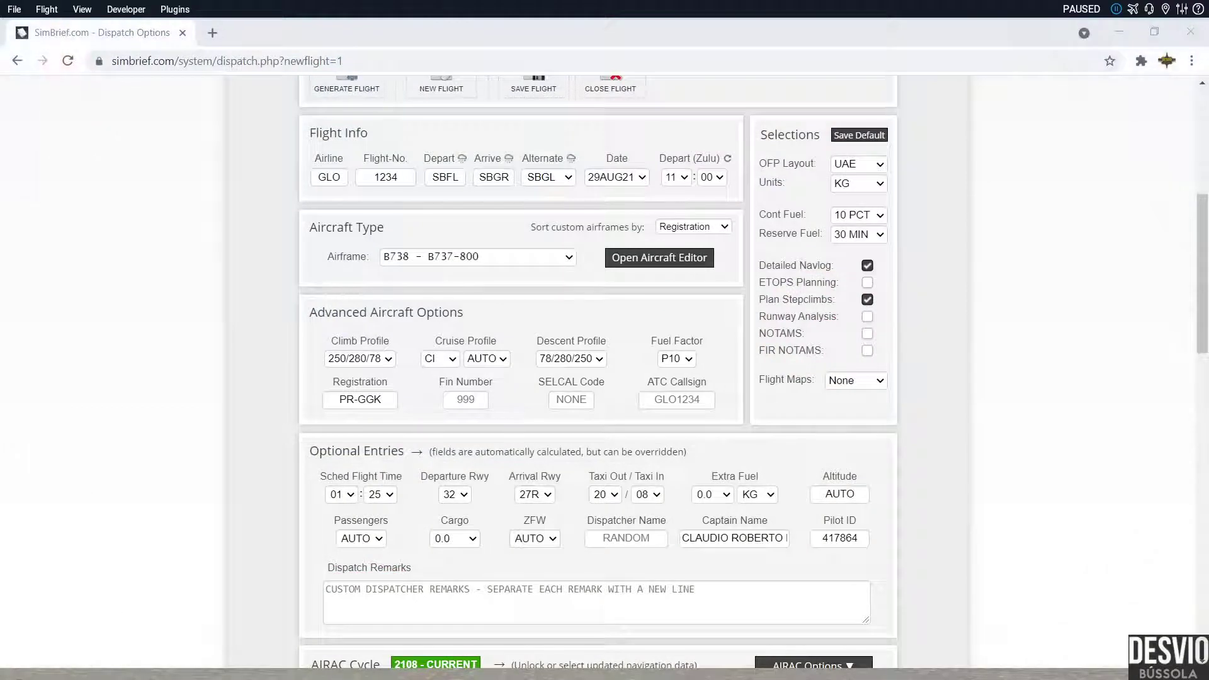
left_click(327, 631)
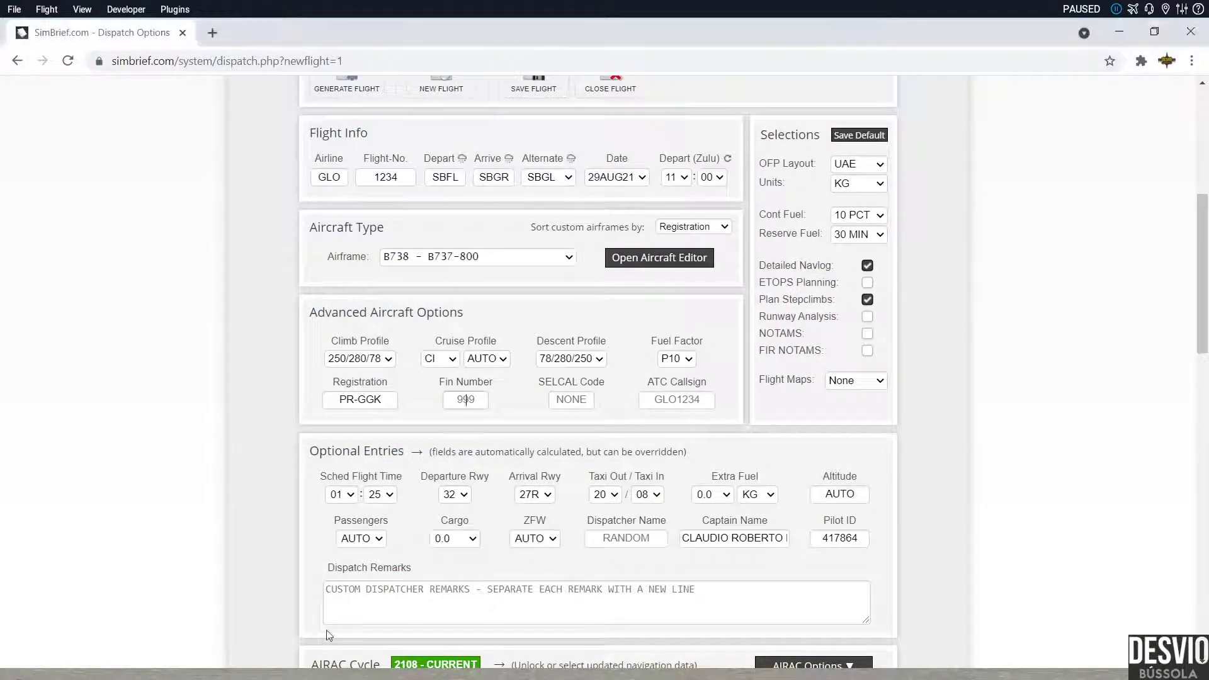
left_click(486, 403)
type("GK")
key("alt+Tab")
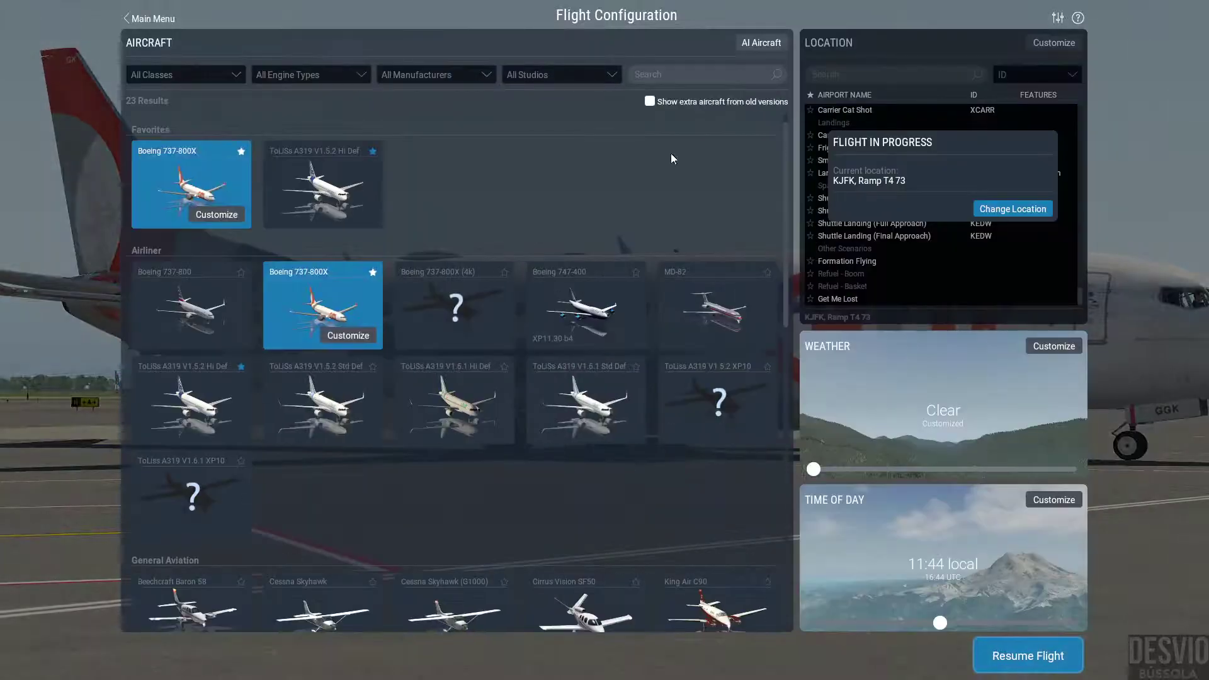
Step: Apply the American N980AN livery to the Boeing 737-800X and resume the flight
left_click(217, 214)
left_click(751, 75)
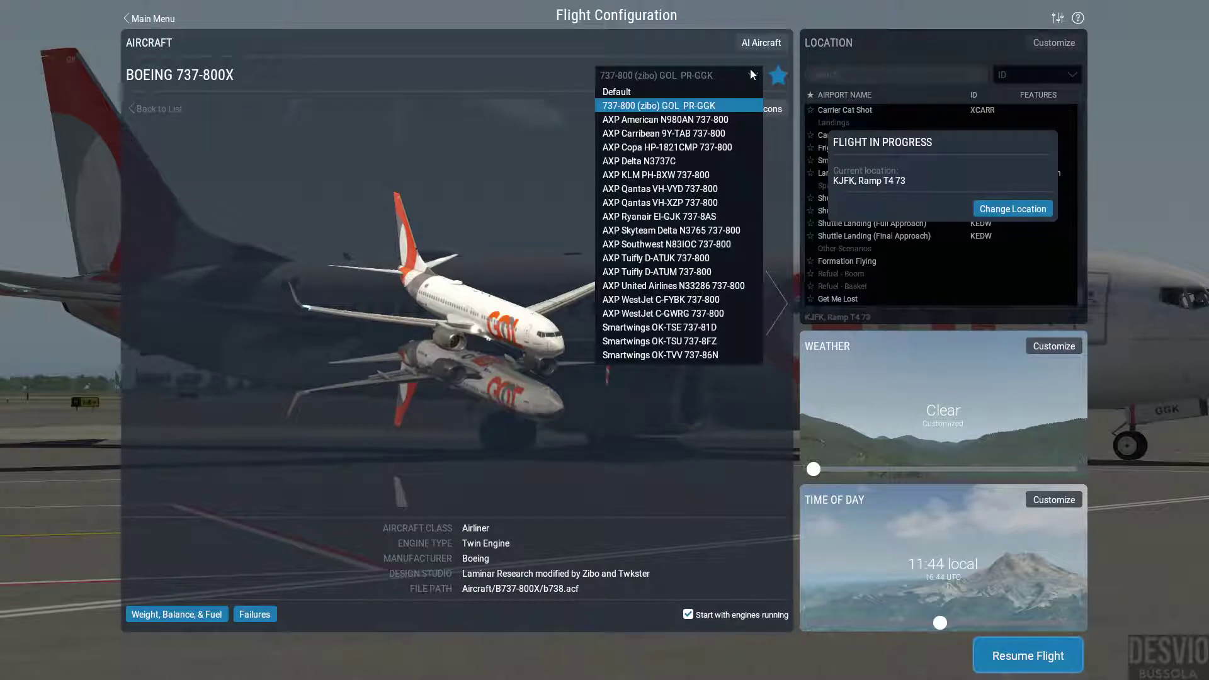
left_click(735, 120)
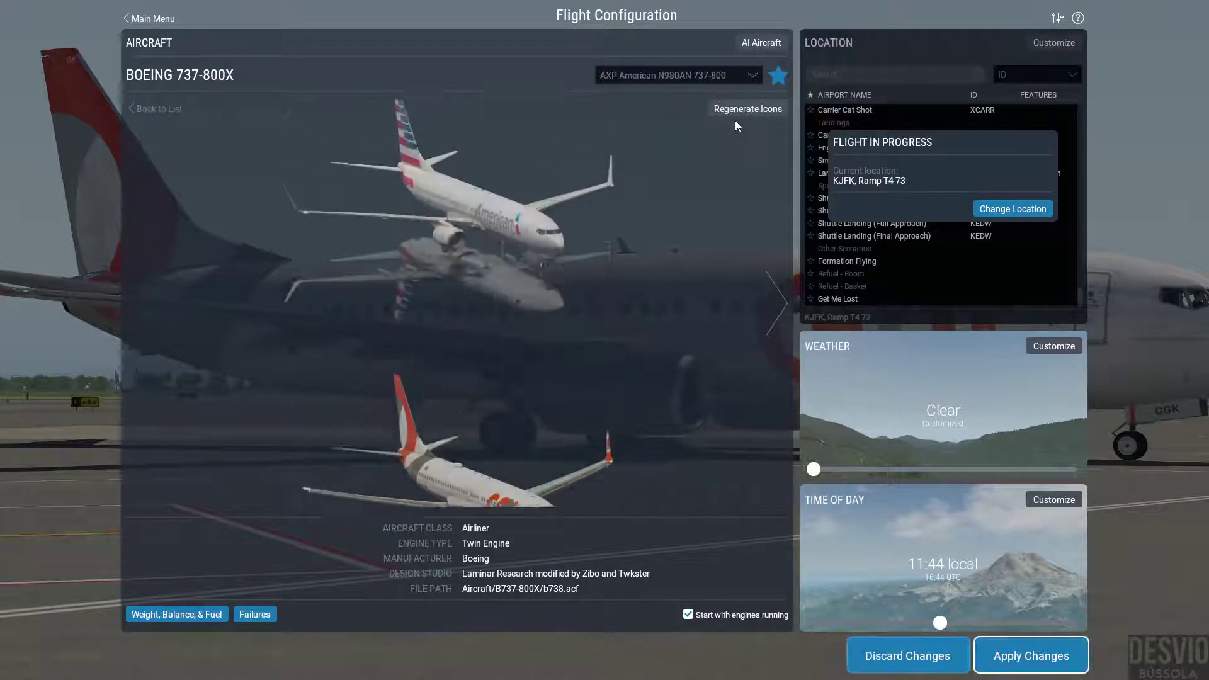
left_click(1074, 660)
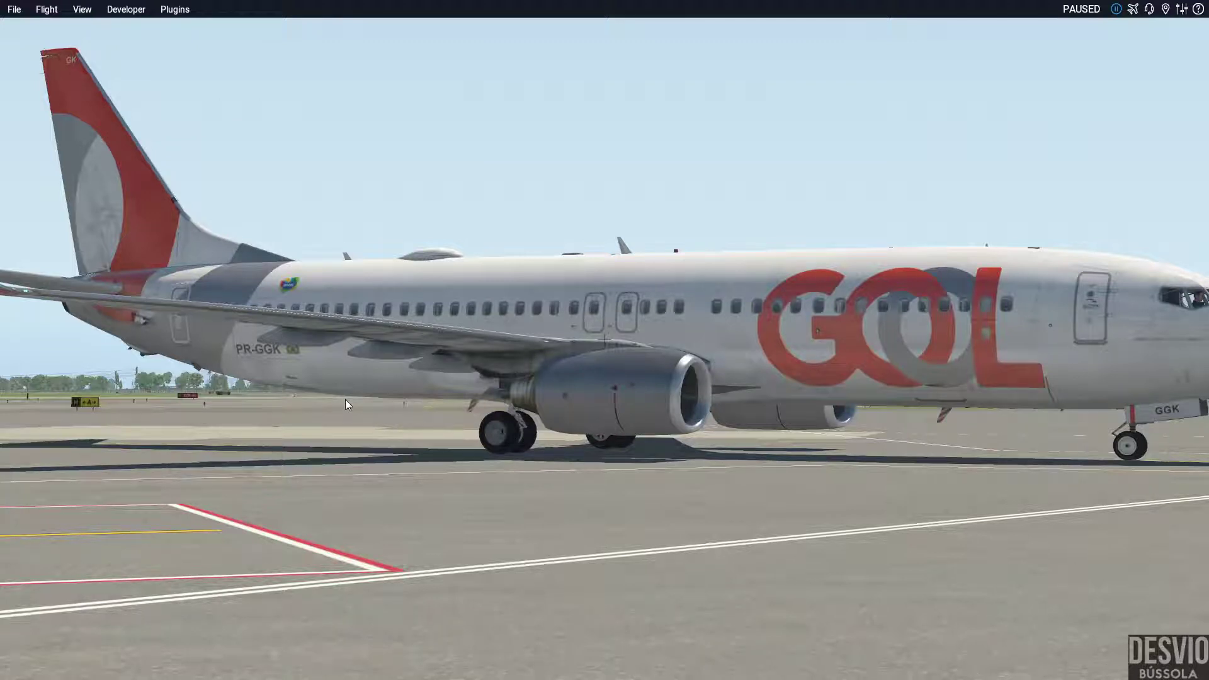
left_click(1133, 9)
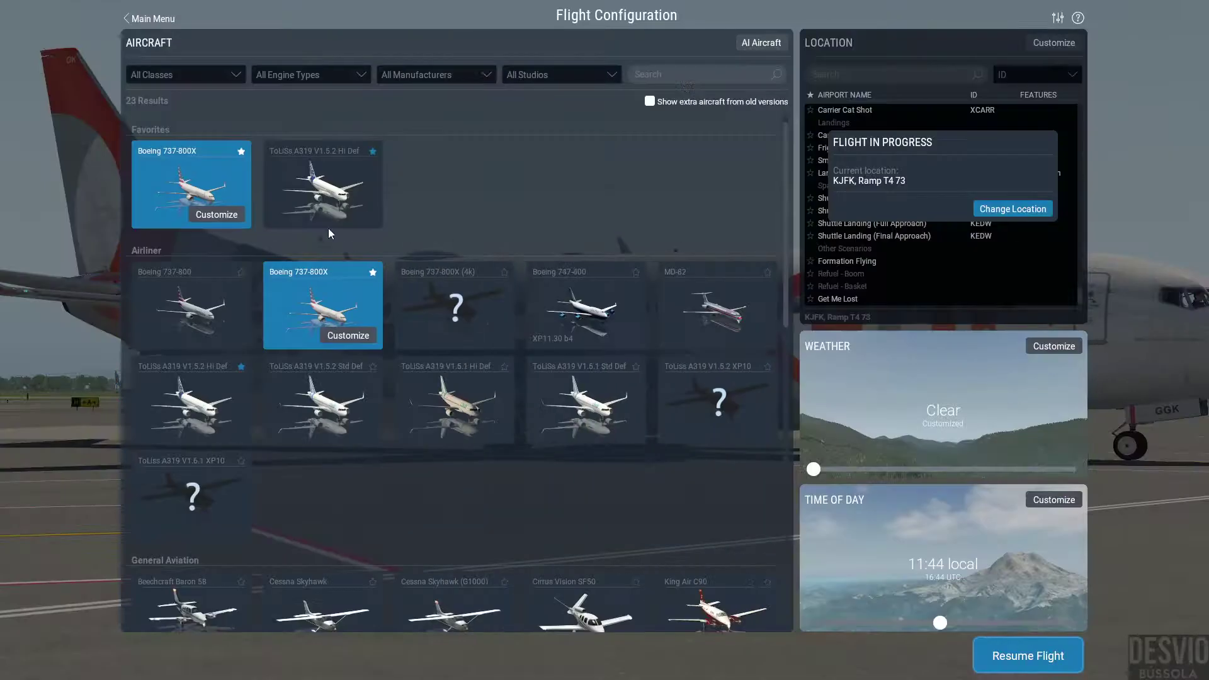
left_click(217, 214)
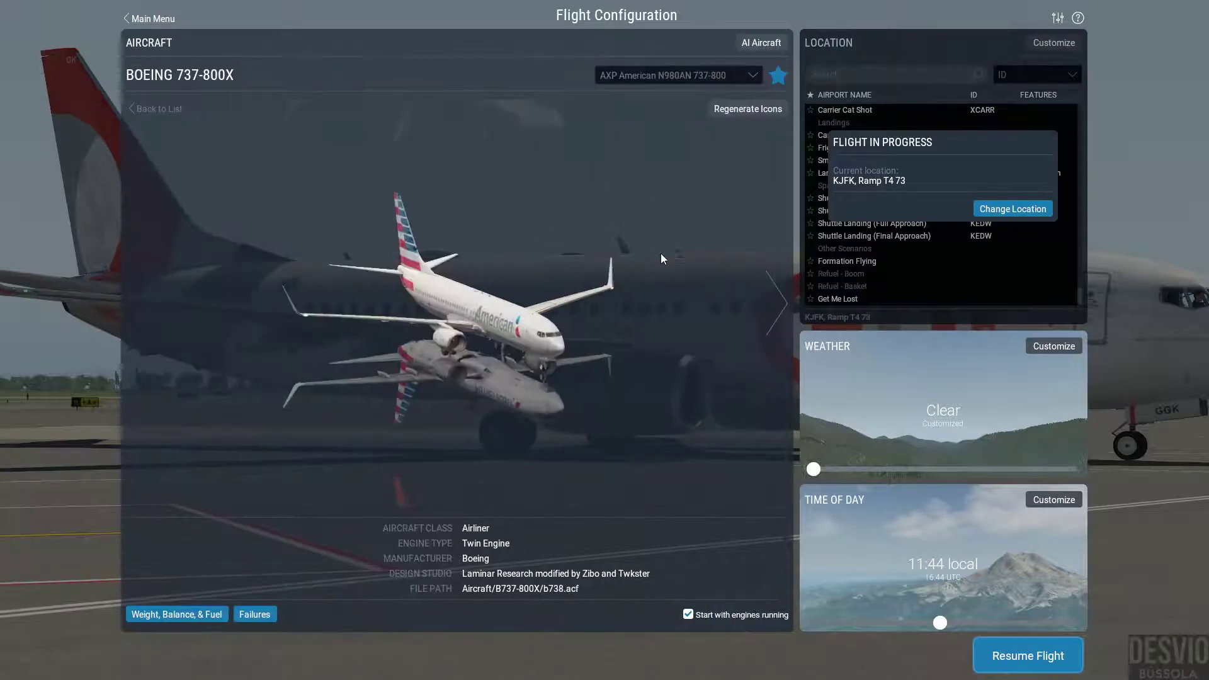
left_click(1054, 653)
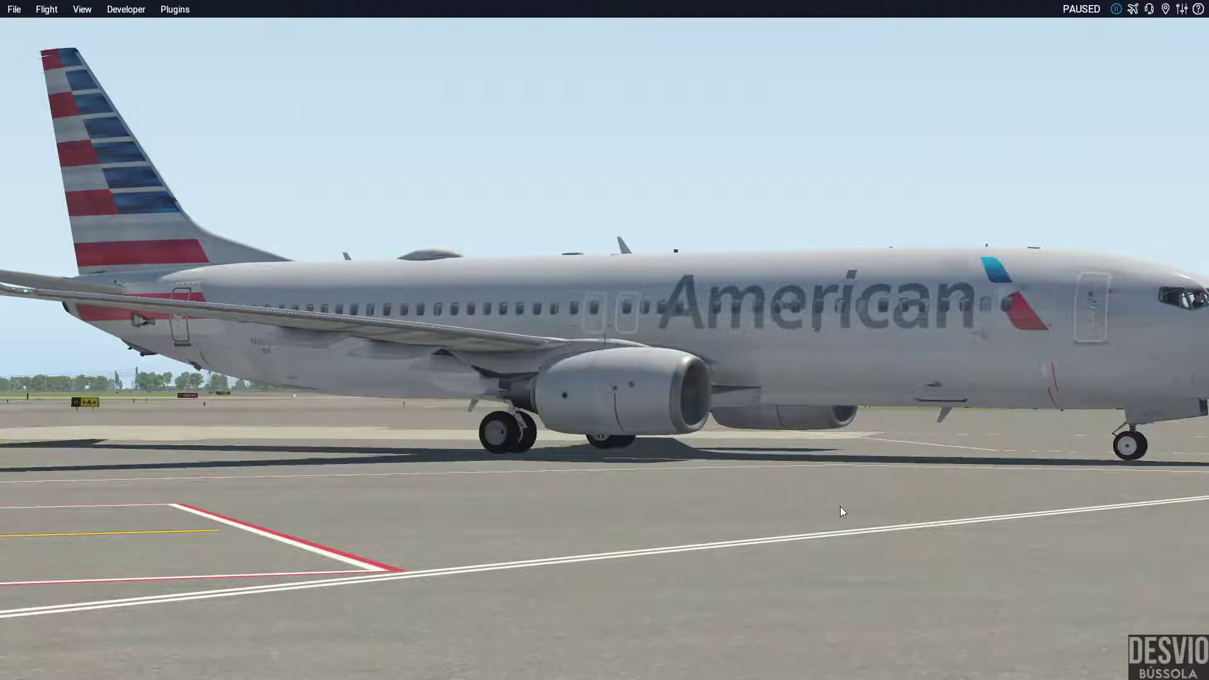
Step: Orbit around the parked 737, swinging past the tail and closing in on the fuselage and engine
left_click_drag(838, 505, 1139, 470)
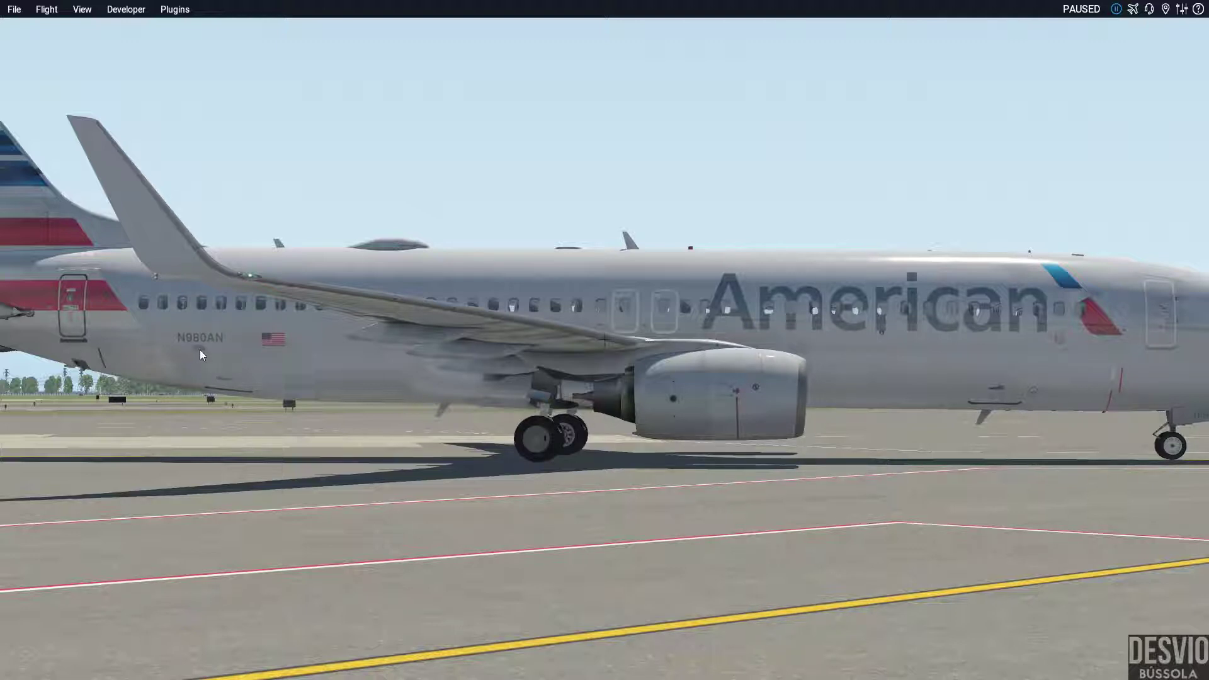
left_click_drag(960, 463, 561, 514)
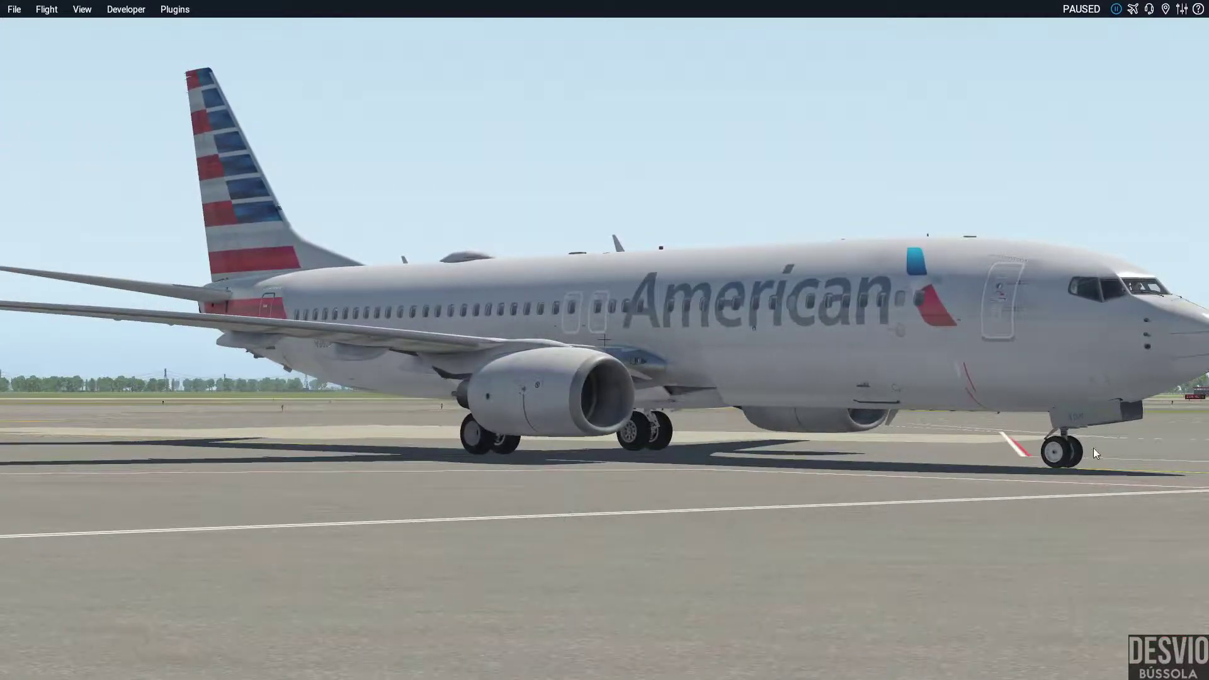
left_click_drag(1093, 447, 1138, 436)
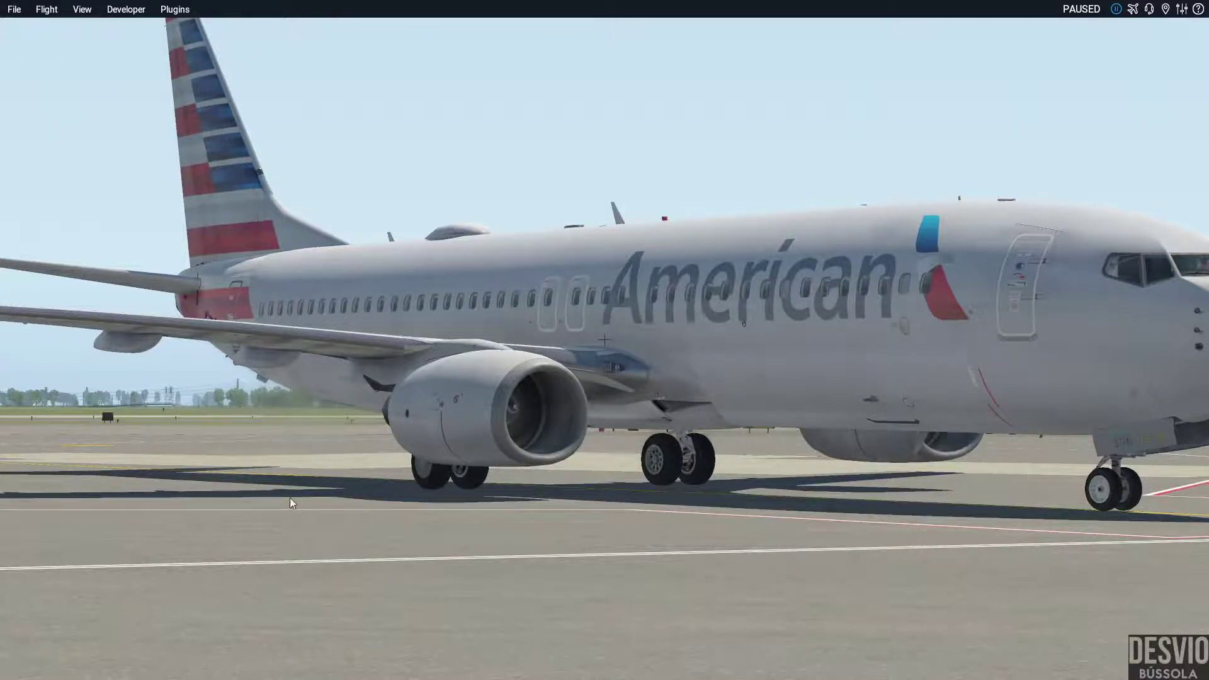
left_click_drag(290, 498, 88, 390)
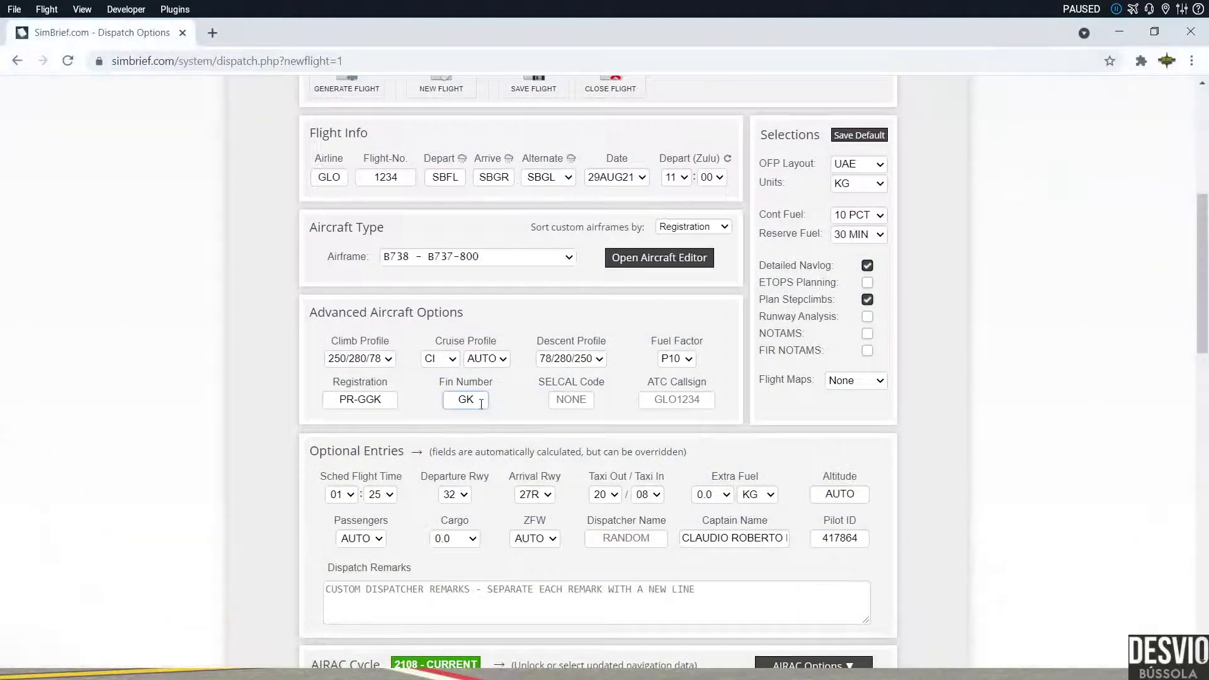
double_click(481, 404)
key("BackSpace")
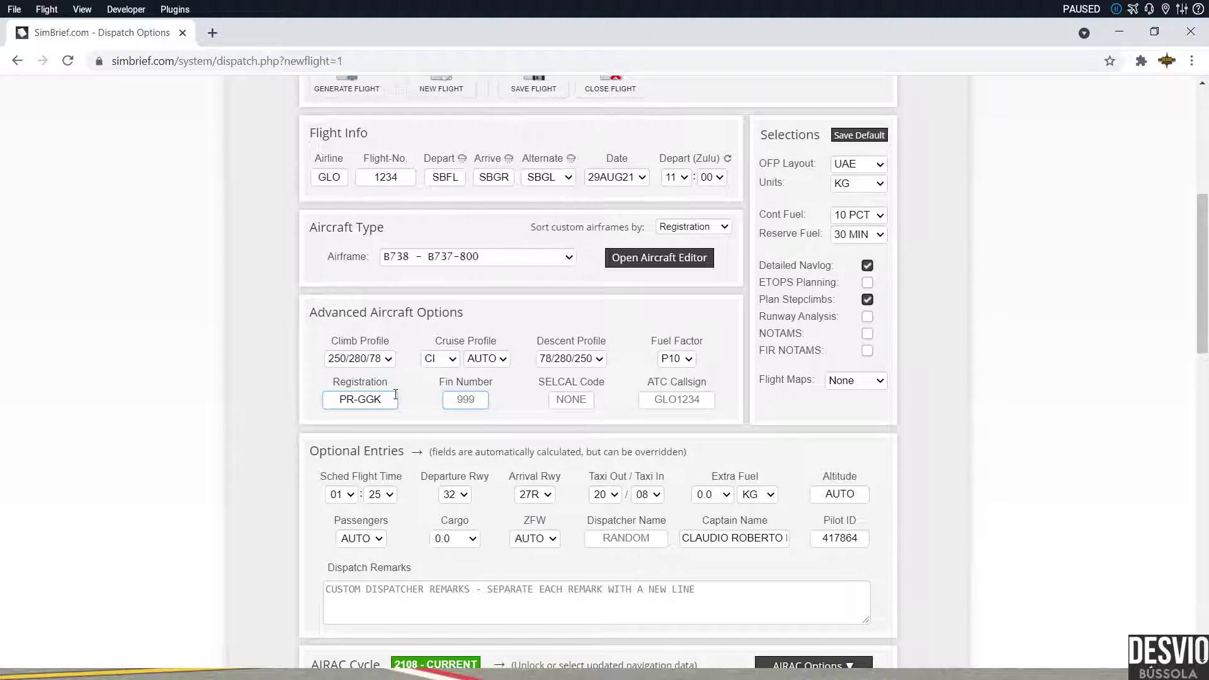
type("GK")
left_click(722, 669)
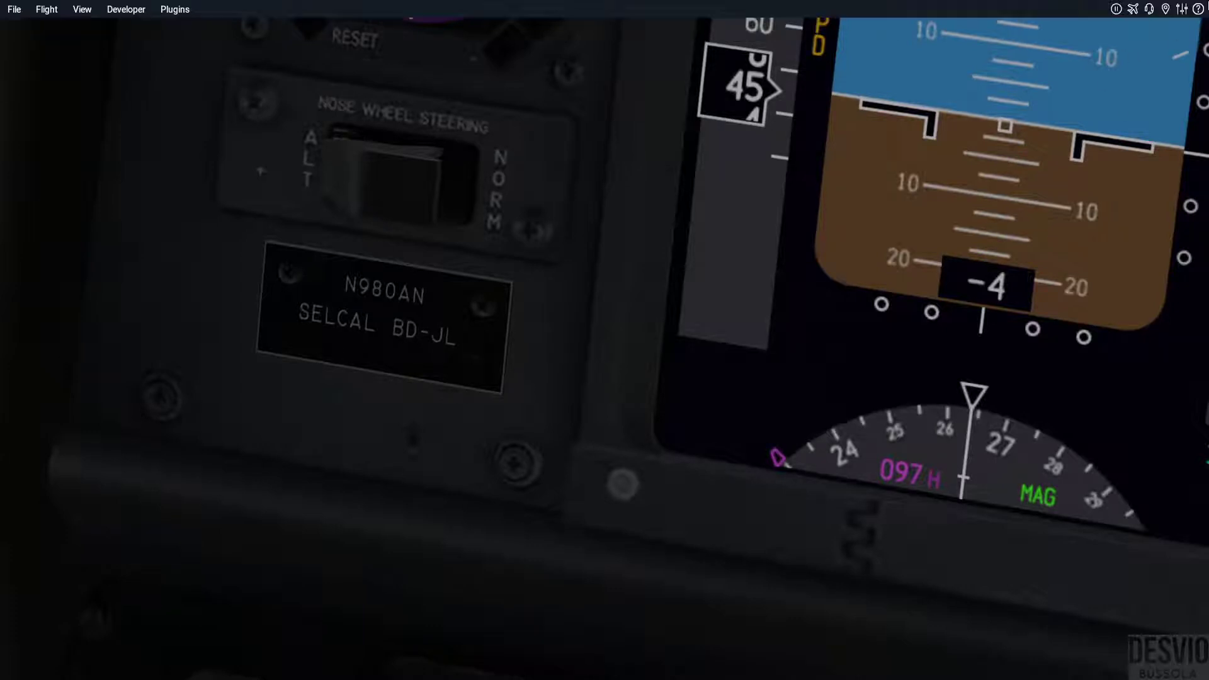
Step: Apply the GOL PR-GGK livery to the Boeing 737-800X and return to the cockpit
left_click(1131, 12)
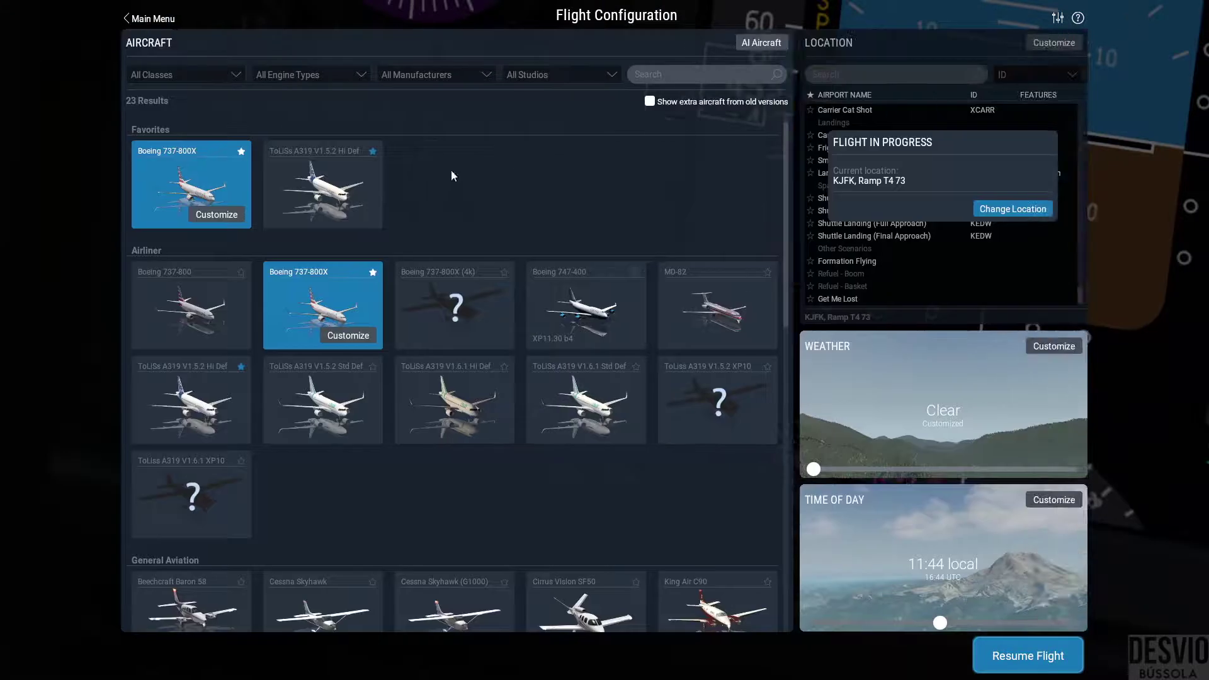
left_click(216, 214)
left_click(751, 76)
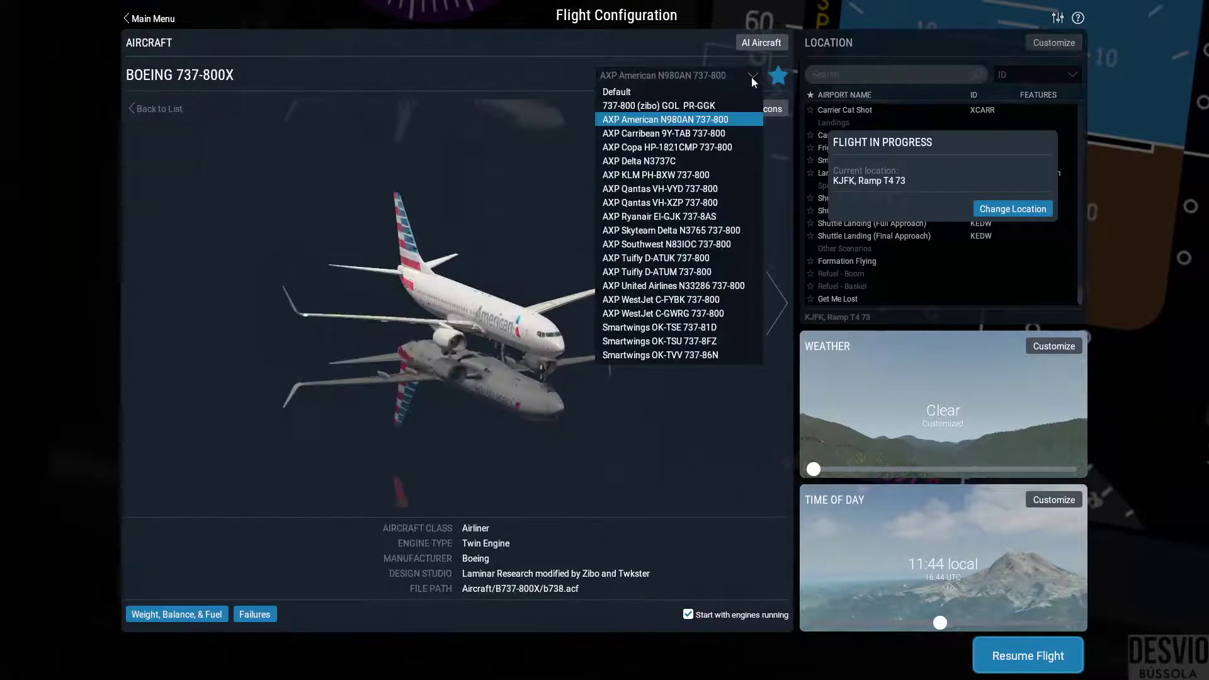
left_click(717, 106)
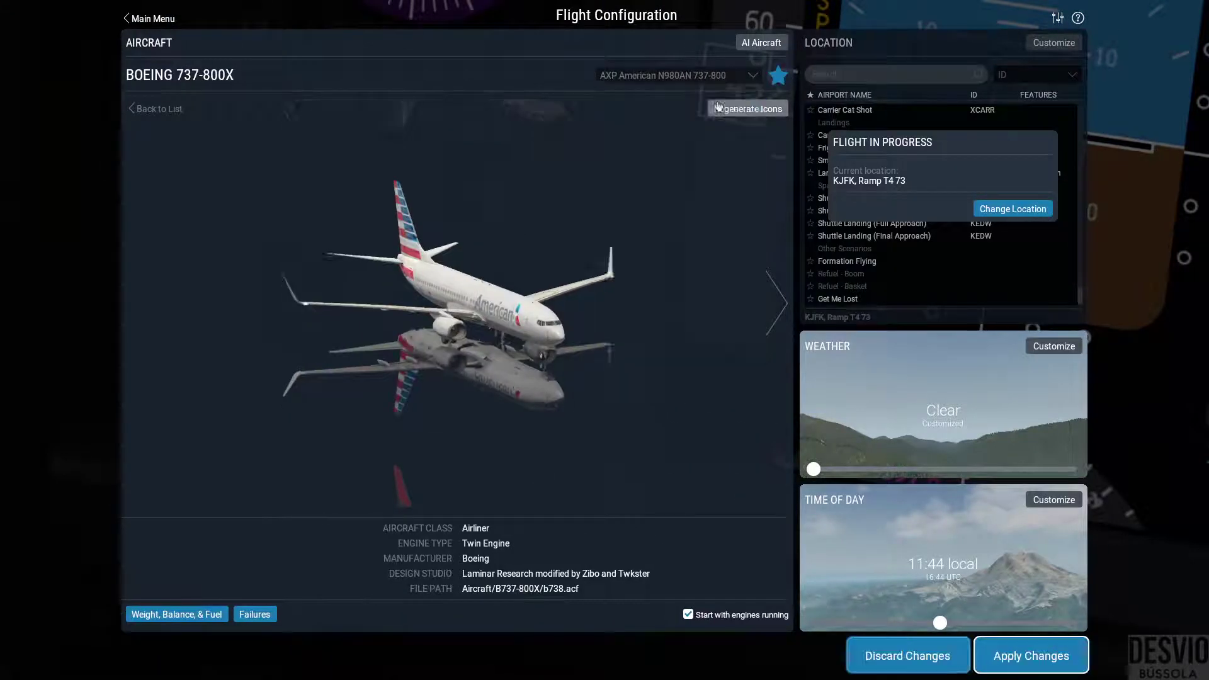
left_click(1025, 656)
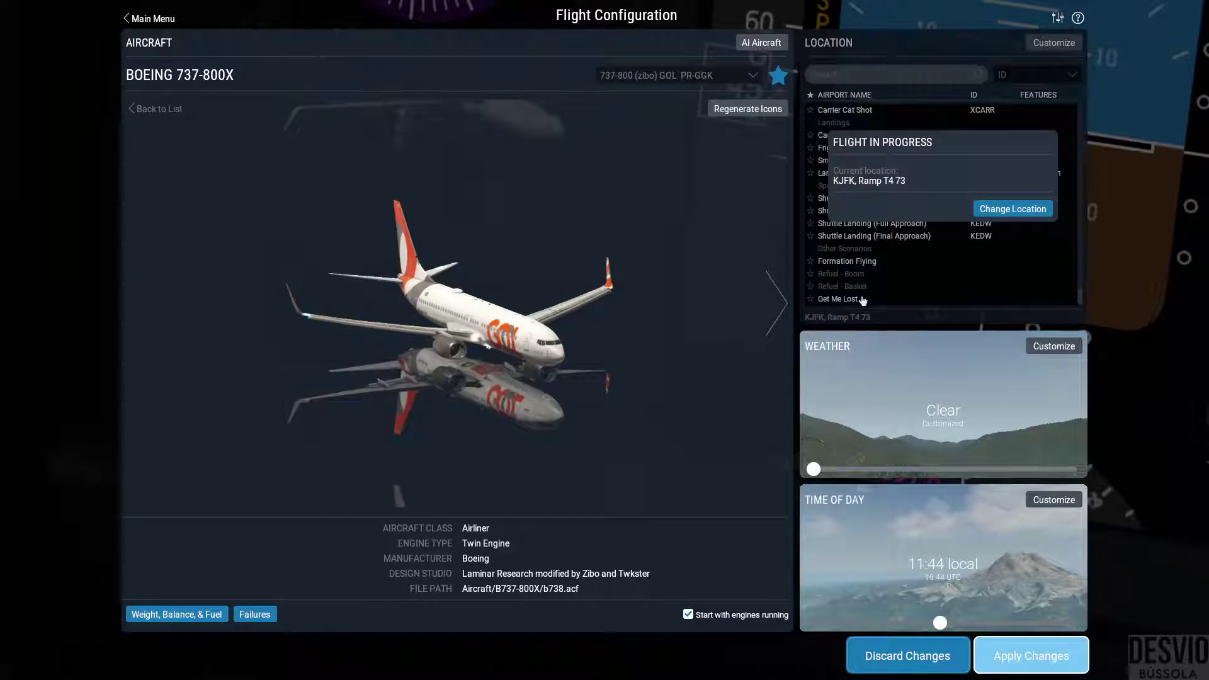
left_click(1045, 656)
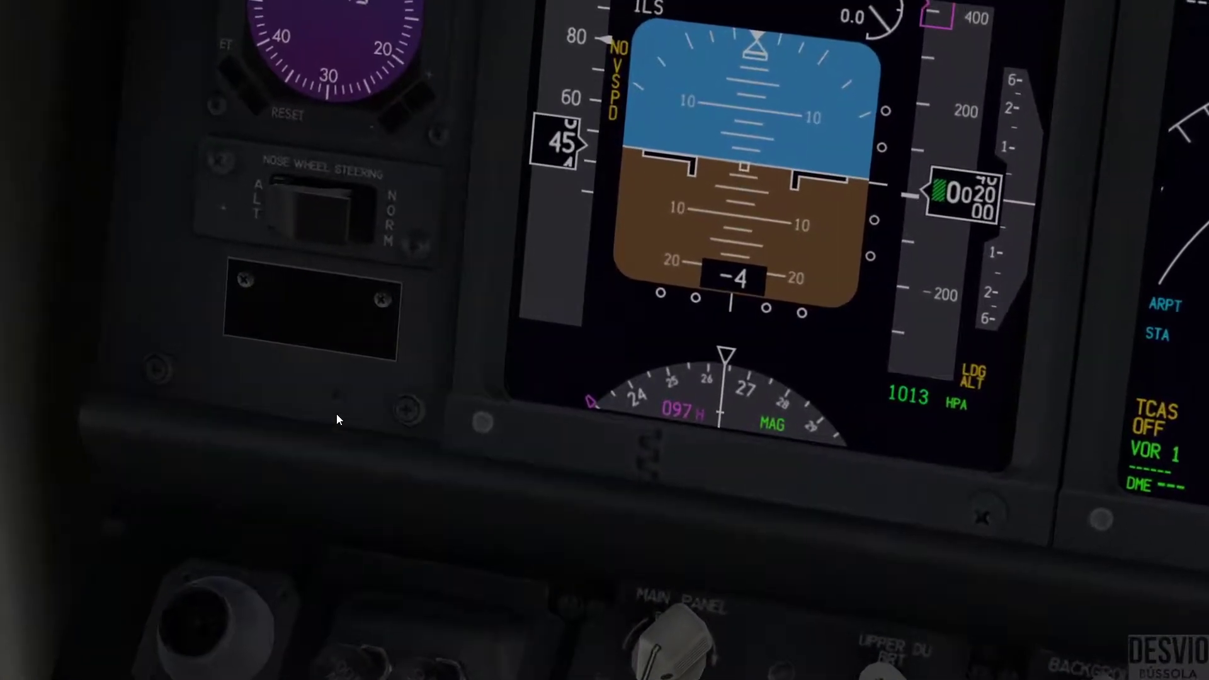
Step: Switch the 737-800X livery back to AXP American N980AN 737-800 and apply the change
mouse_move(1165, 9)
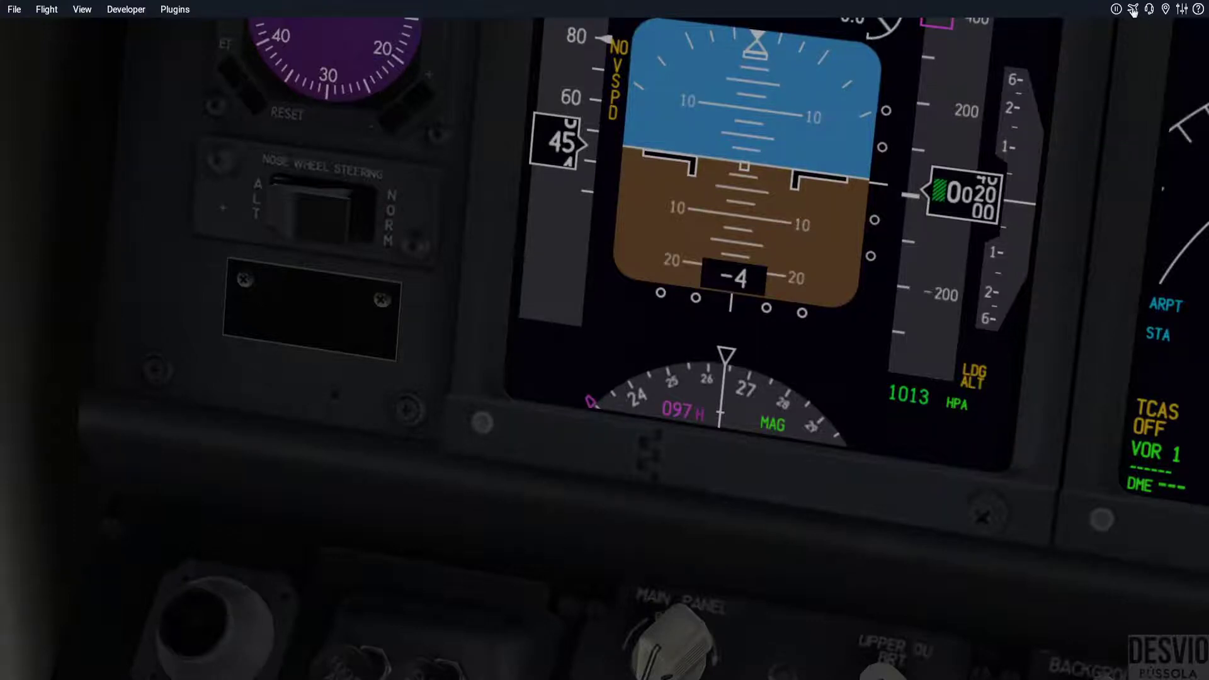
left_click(1133, 9)
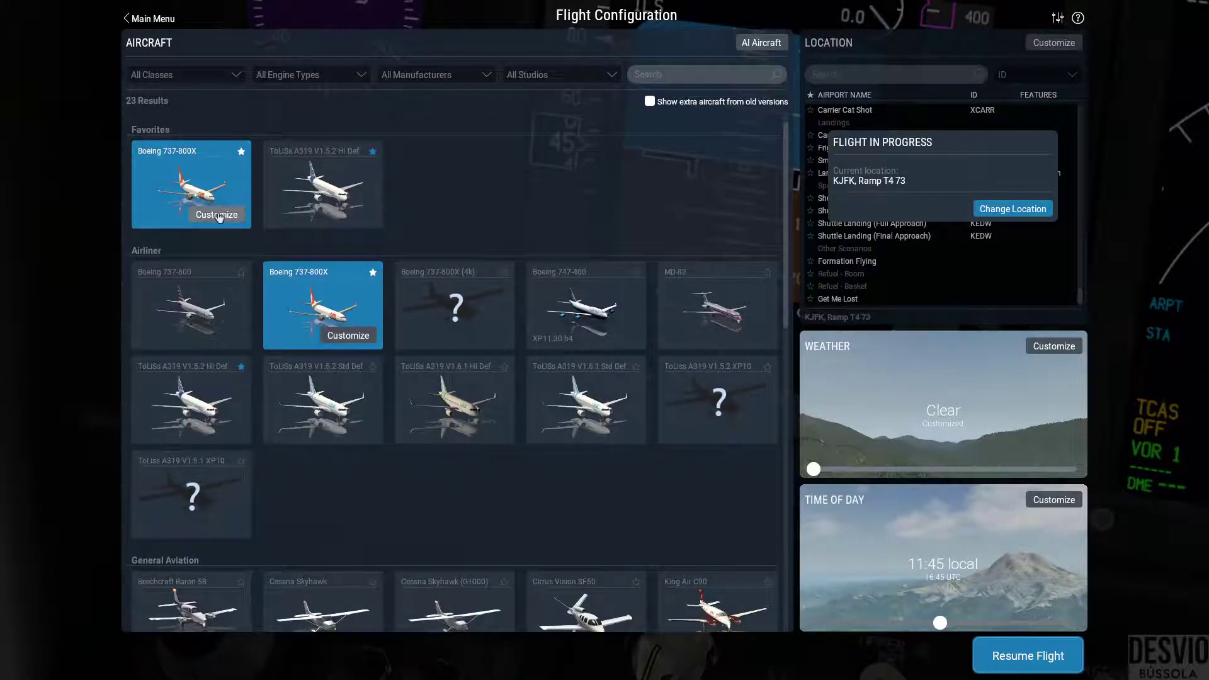
left_click(217, 215)
left_click(743, 74)
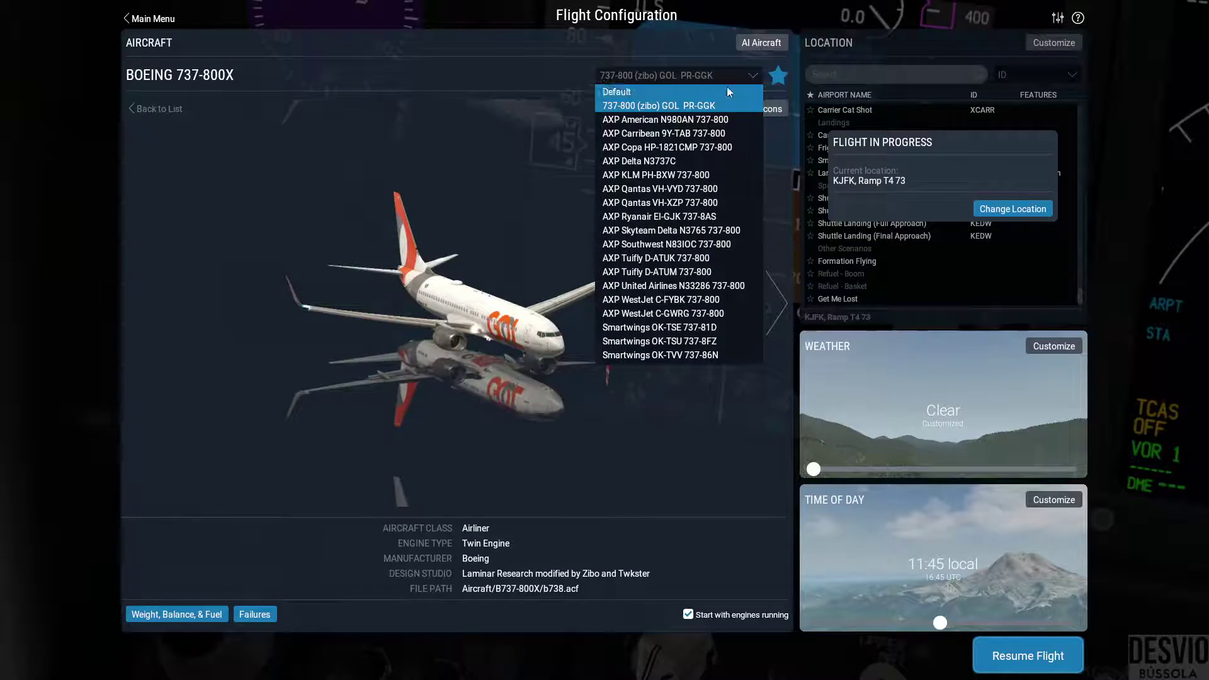
left_click(724, 120)
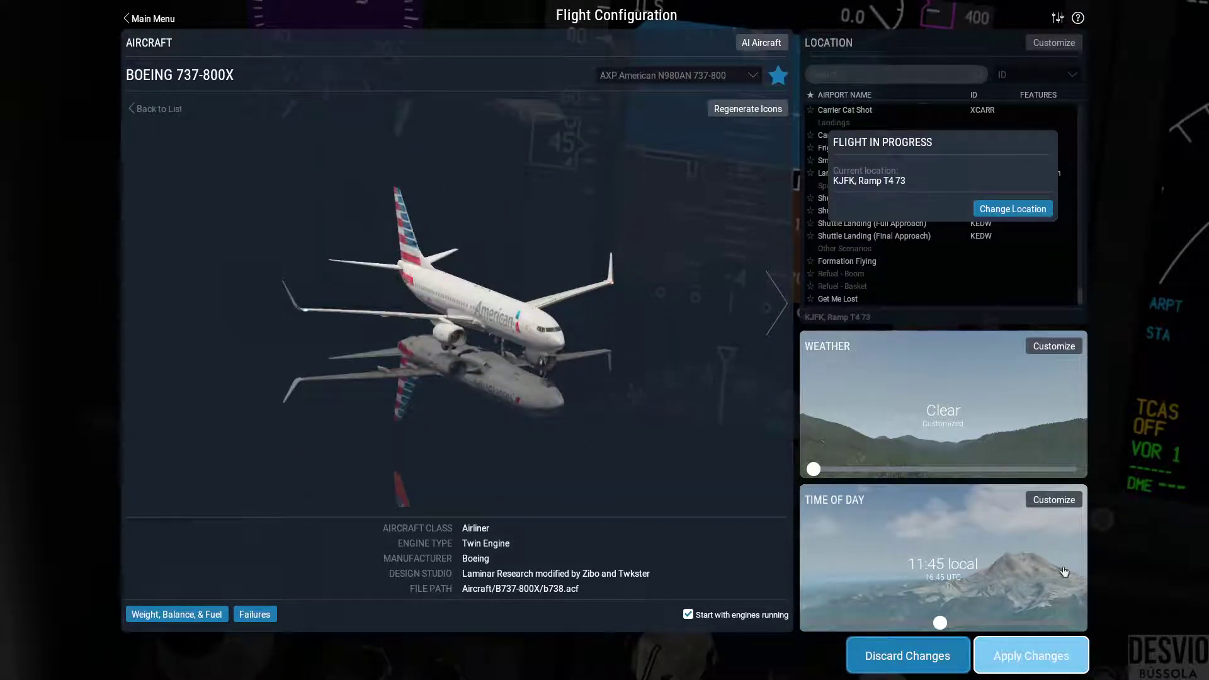
left_click(1072, 661)
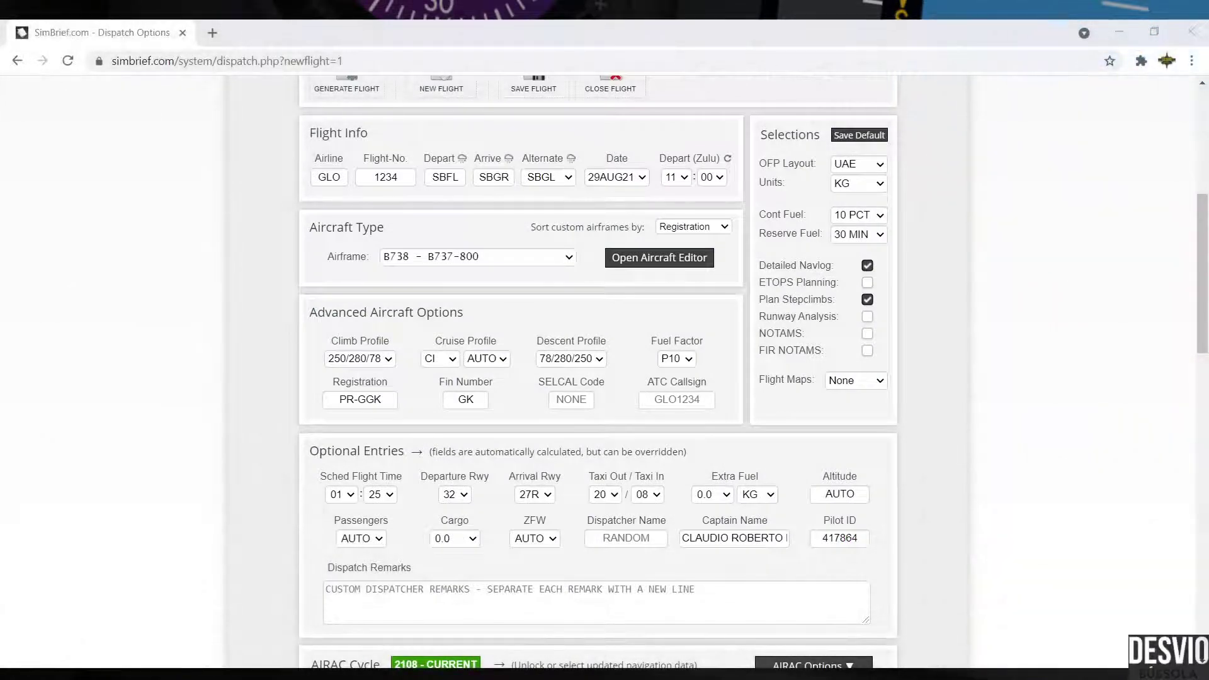
Step: Enter BDJL as the SELCAL code, correcting the typos along the way
left_click(585, 398)
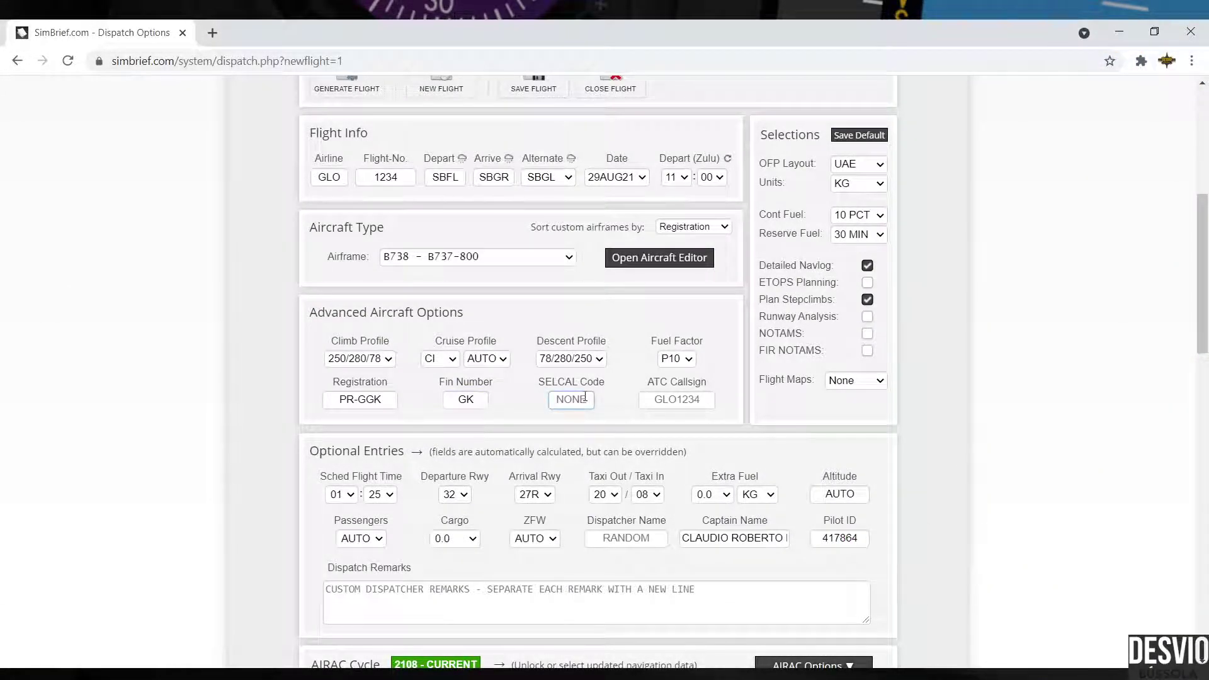
type("BD-J")
key("BackSpace")
key("BackSpace")
type("JL")
key("BackSpace")
key("BackSpace")
type("-J")
key("BackSpace")
key("BackSpace")
type("JL")
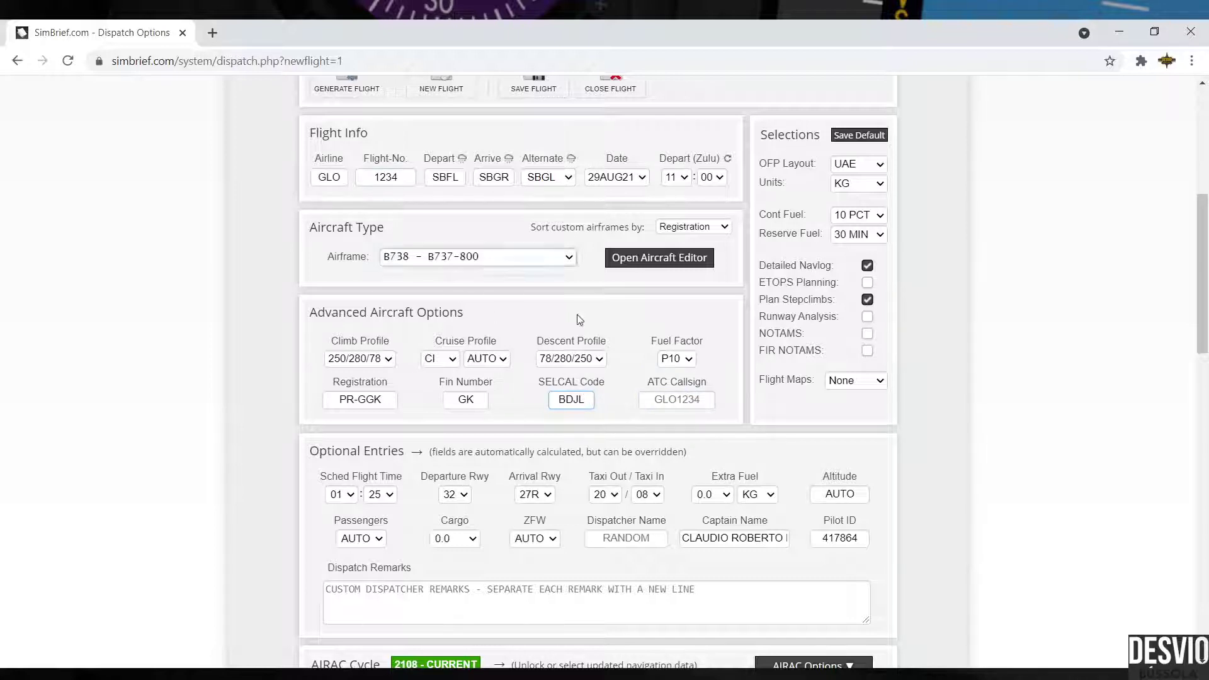
Step: Try a callsign in the ATC Callsign field, then clear it so the default GLO1234 stays
left_click(689, 398)
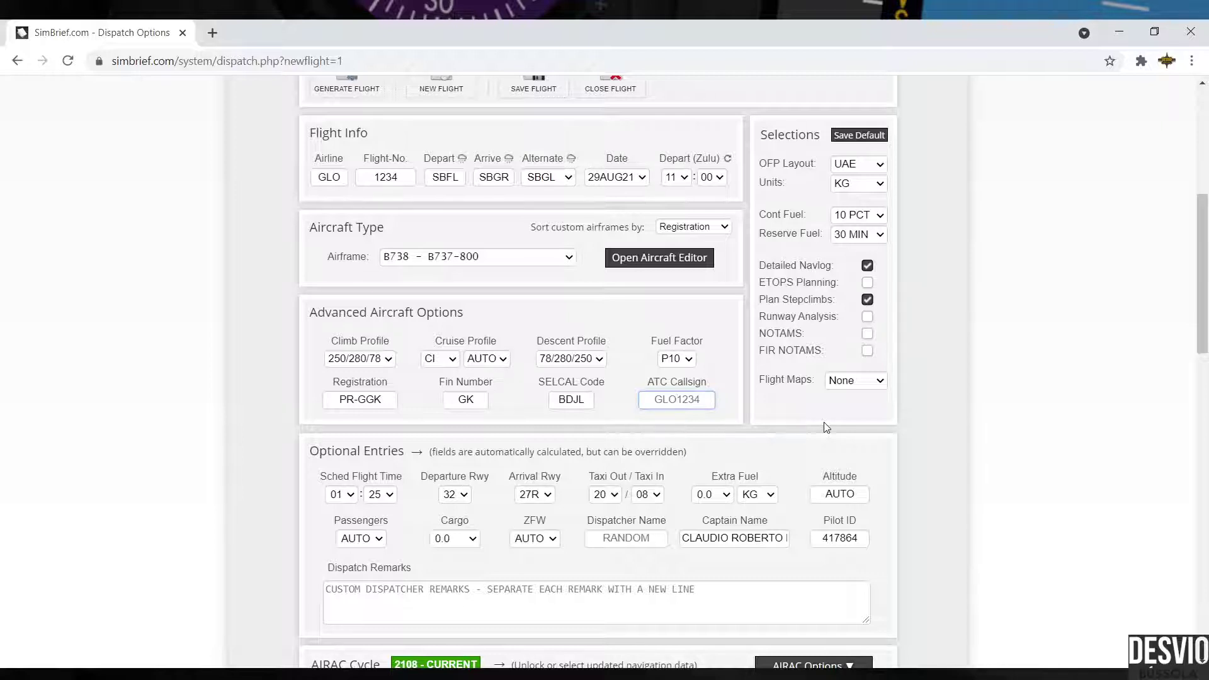
type("GLO57H")
key("BackSpace")
key("BackSpace")
key("BackSpace")
key("BackSpace")
key("BackSpace")
key("BackSpace")
left_click(713, 385)
left_click_drag(718, 383, 647, 382)
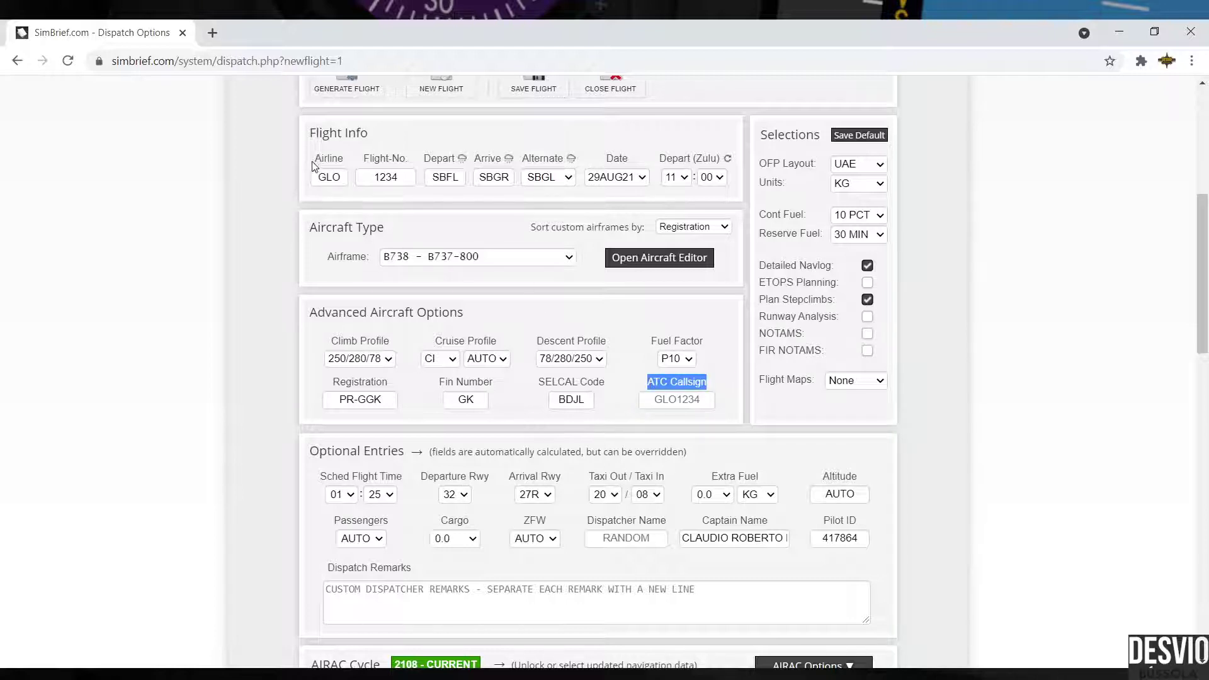
left_click_drag(315, 158, 411, 159)
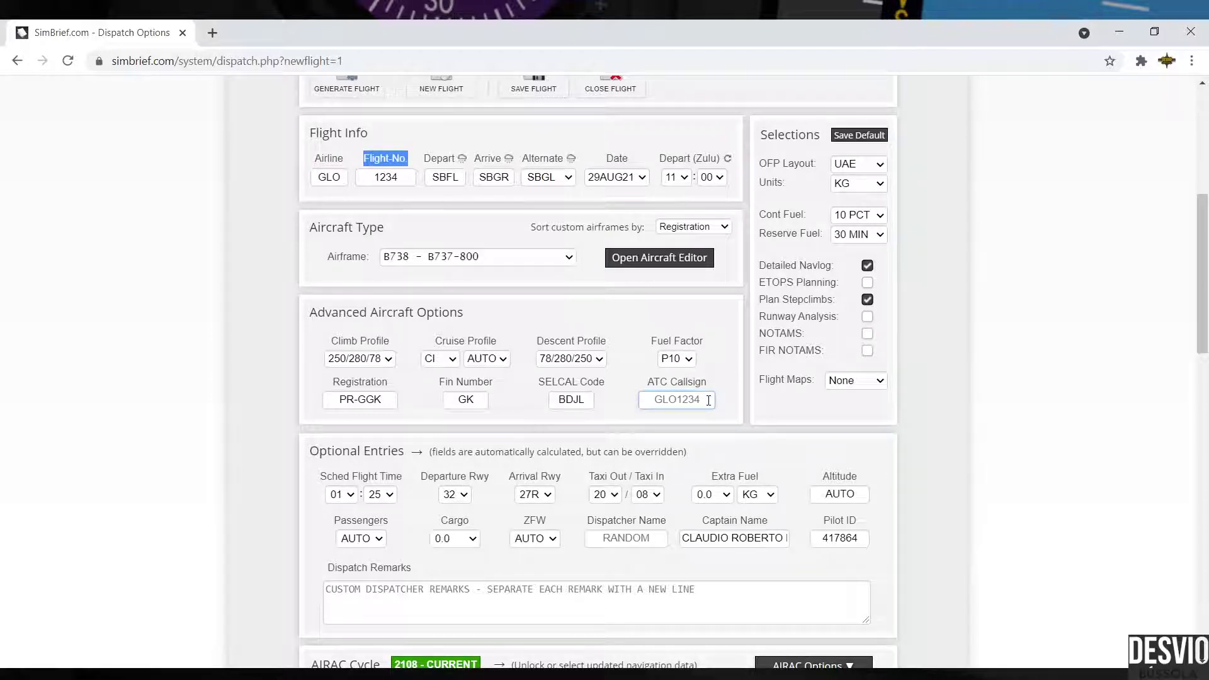
Step: Scroll through the Dispatch Options page to review the runway settings 32 and 27R
scroll(708, 401, "down", 2)
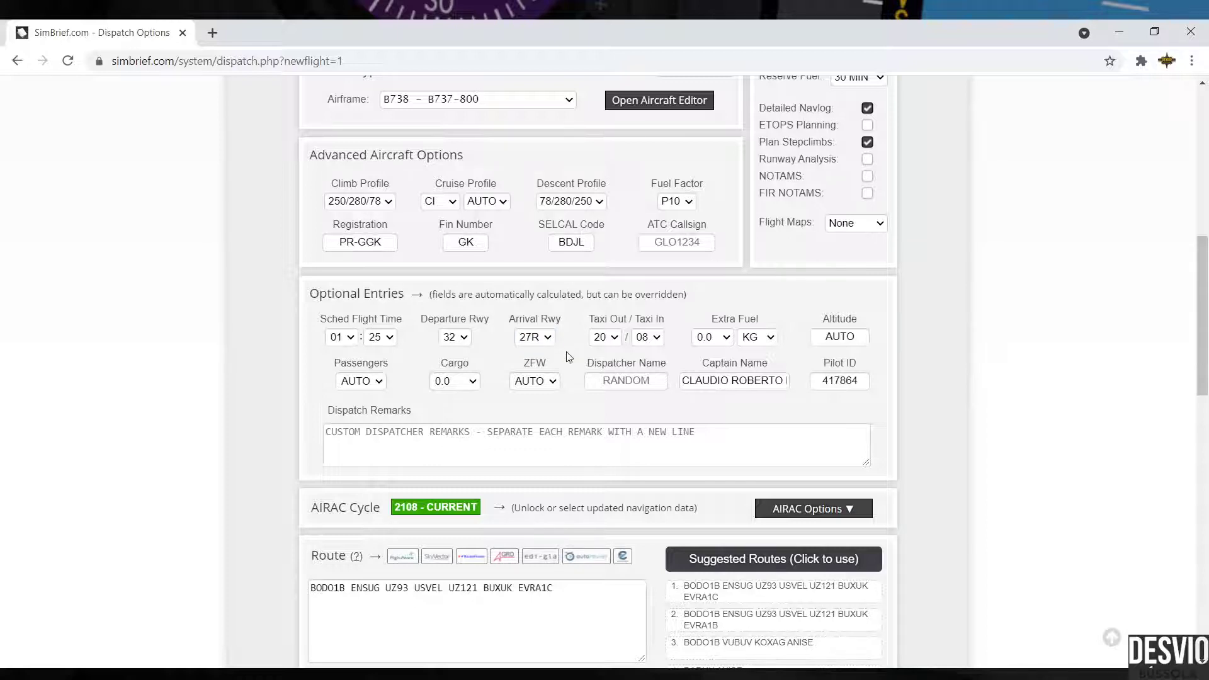
scroll(569, 351, "up", 4)
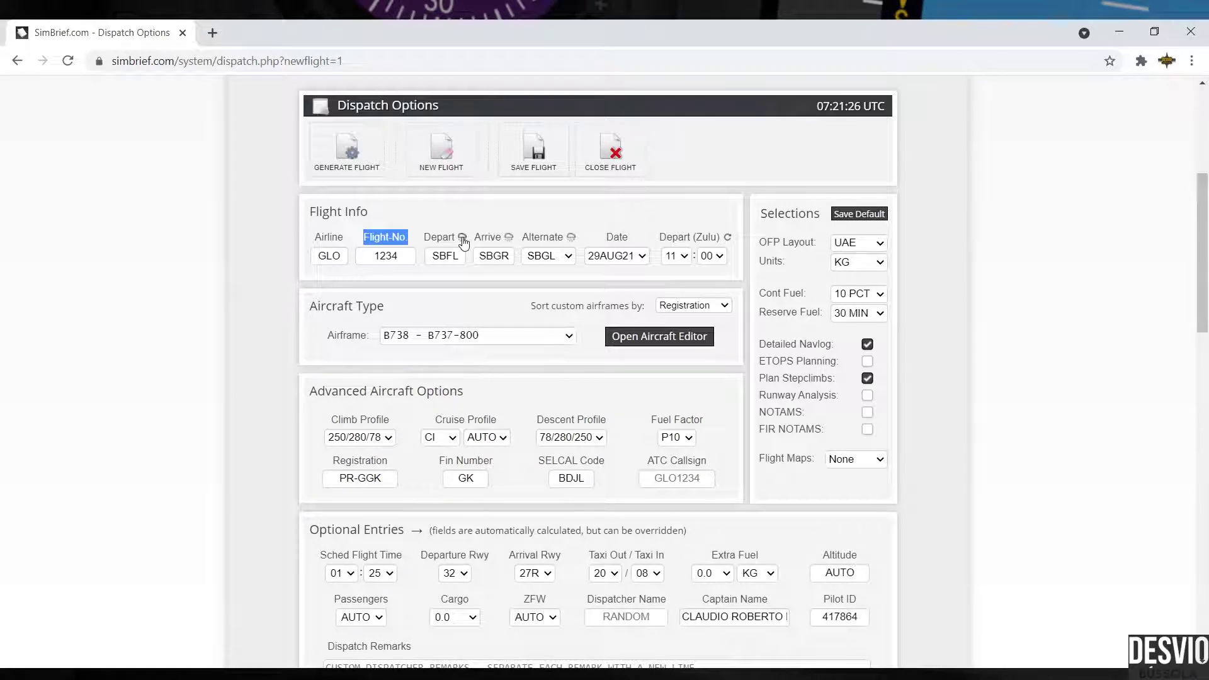
scroll(557, 393, "down", 3)
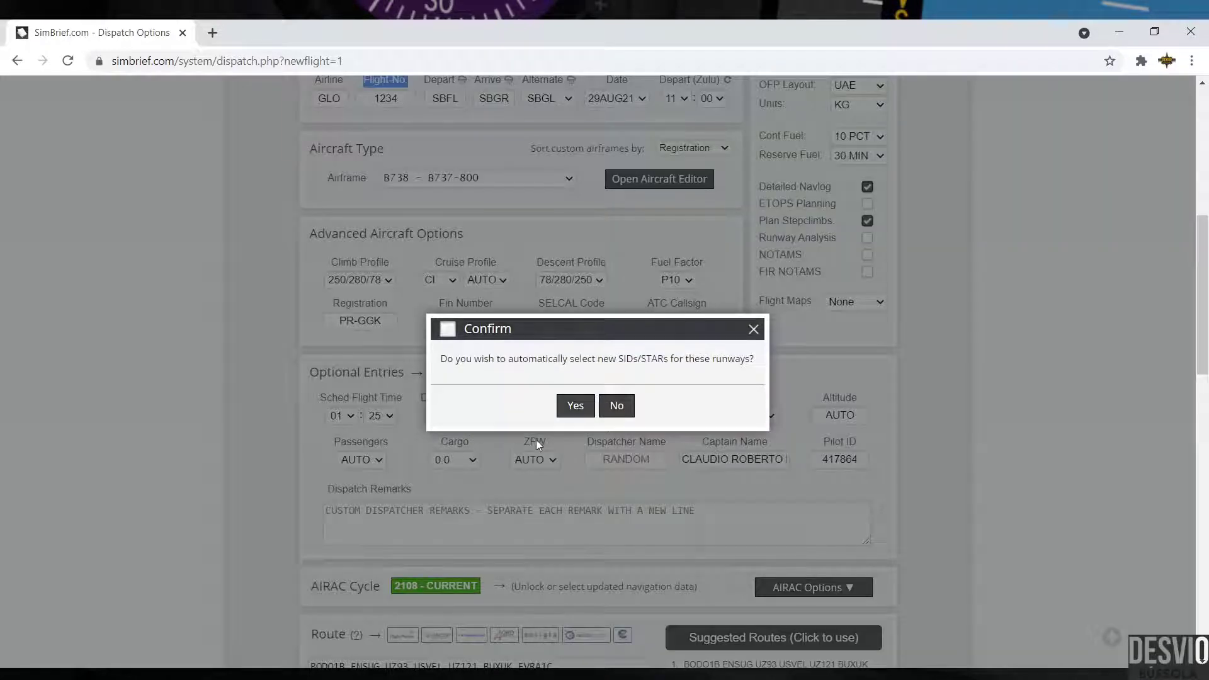
Step: Accept new SIDs/STARs for departure runway 14, then set arrival runway 09R and accept again
left_click(575, 406)
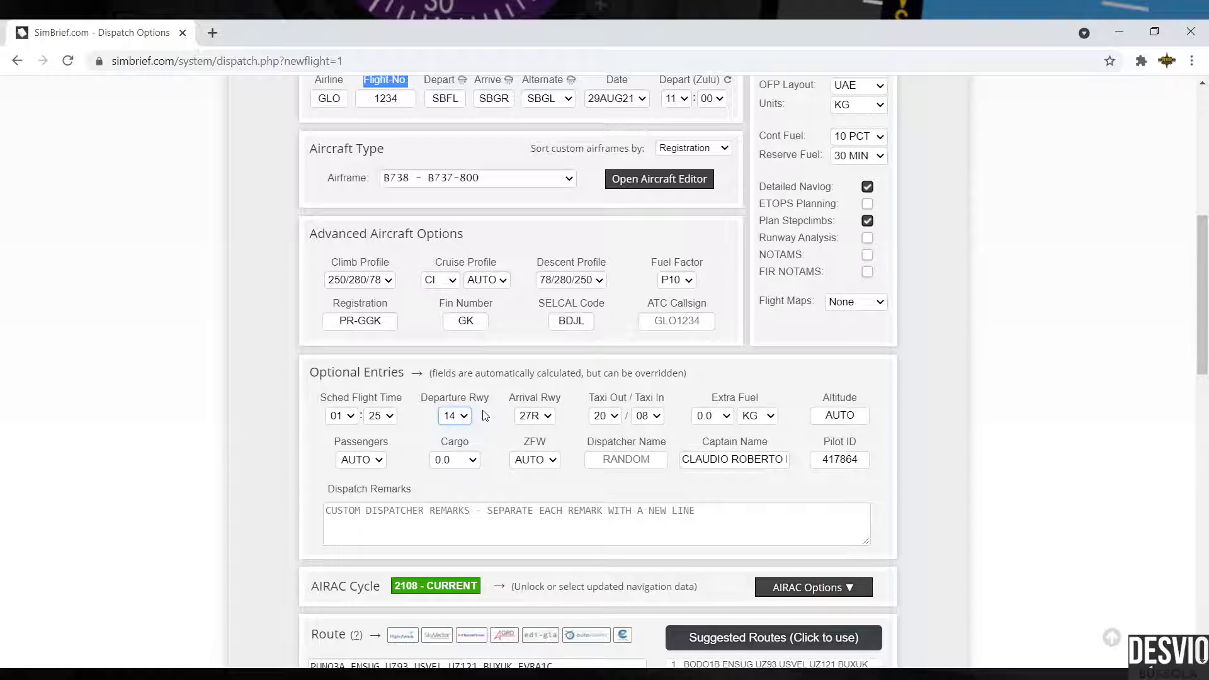
scroll(505, 471, "up", 4)
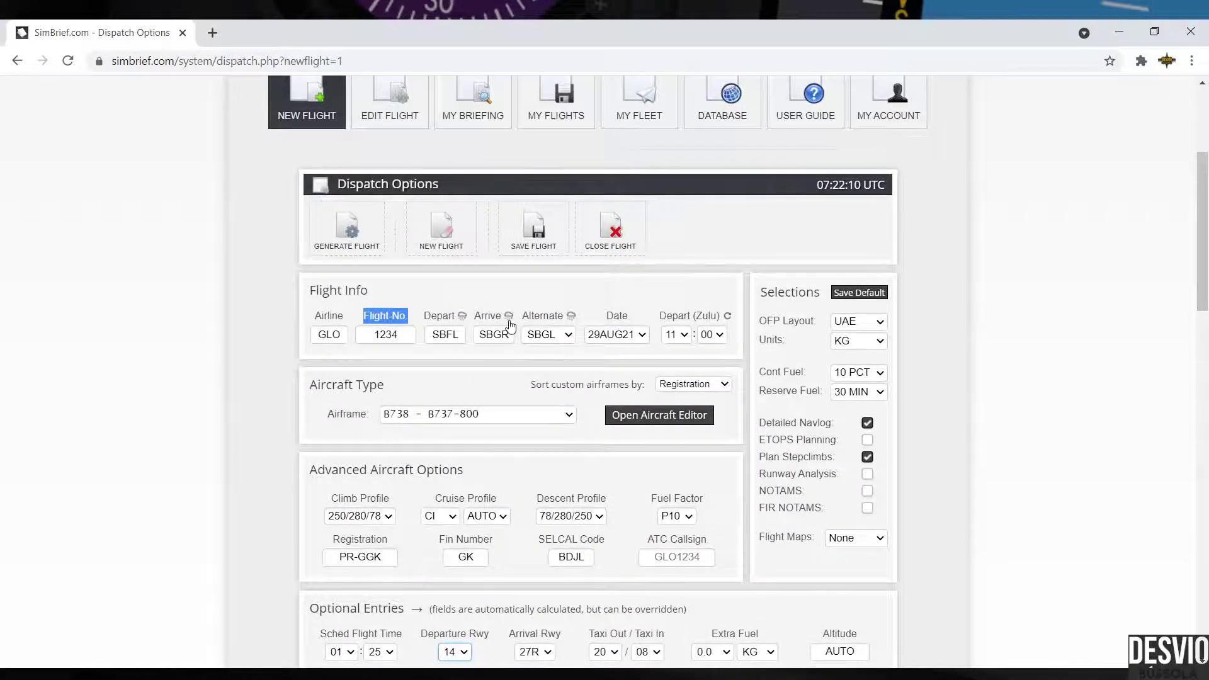
scroll(457, 414, "down", 5)
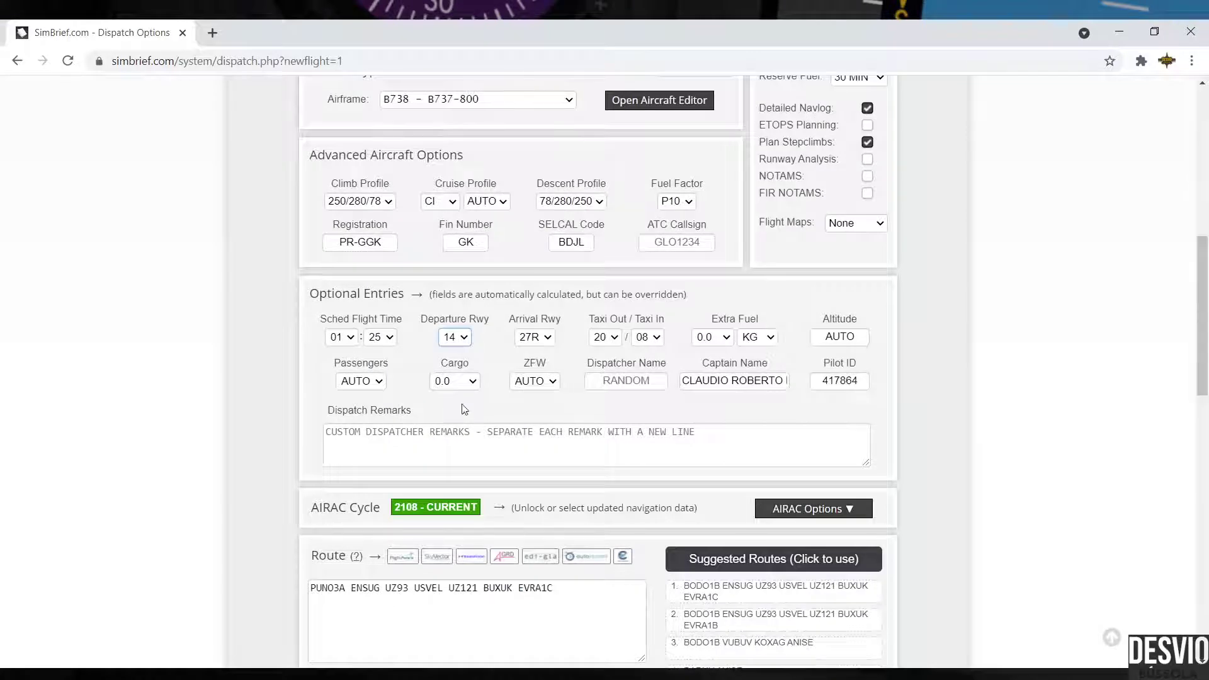
left_click(532, 334)
key("Up")
left_click(574, 405)
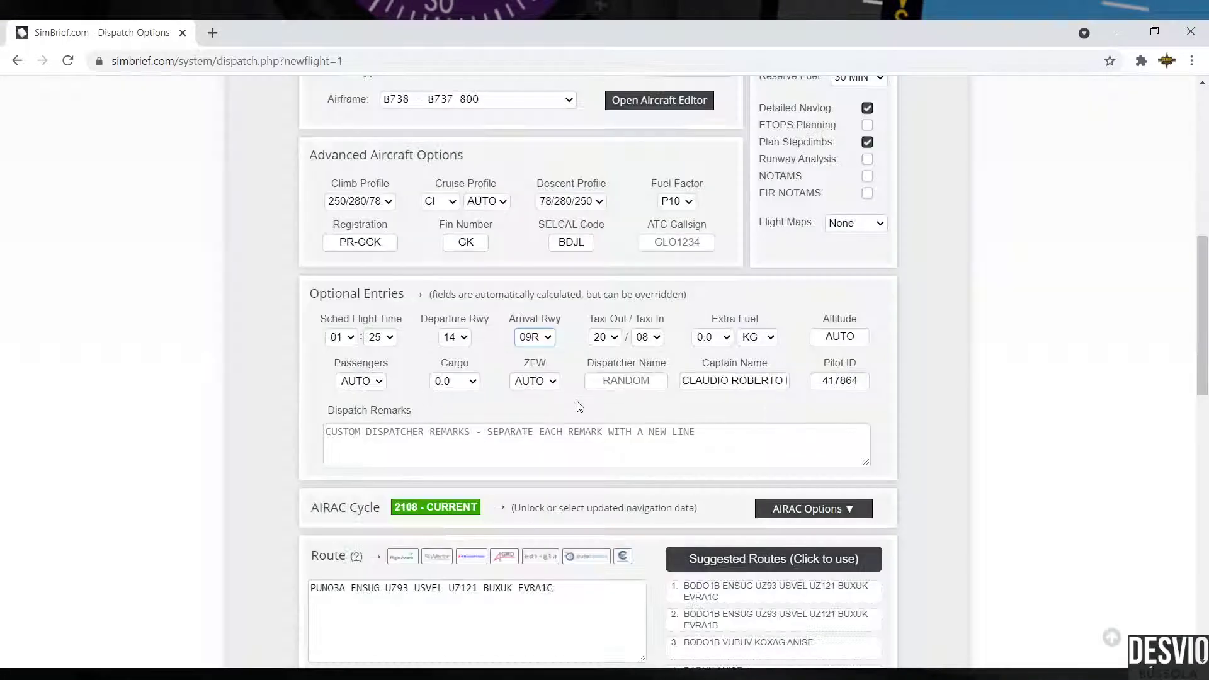
scroll(552, 372, "up", 2)
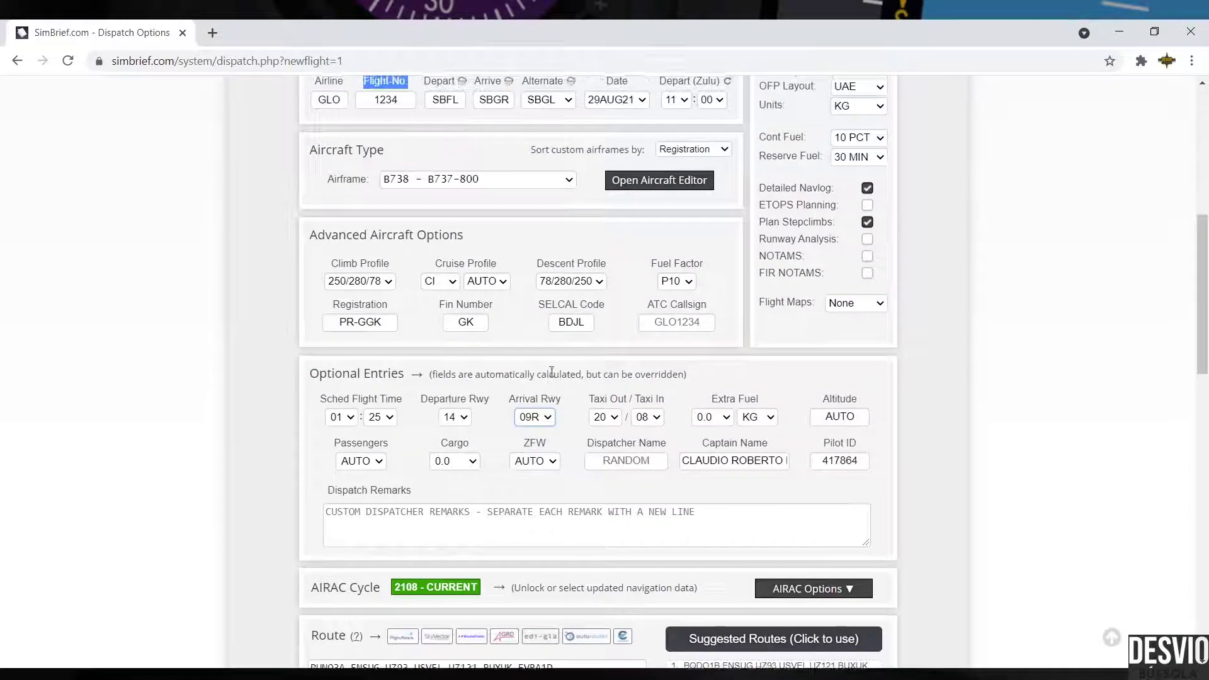
Step: Set the taxi-out time to 15 and the taxi-in time to 10
scroll(551, 372, "down", 1)
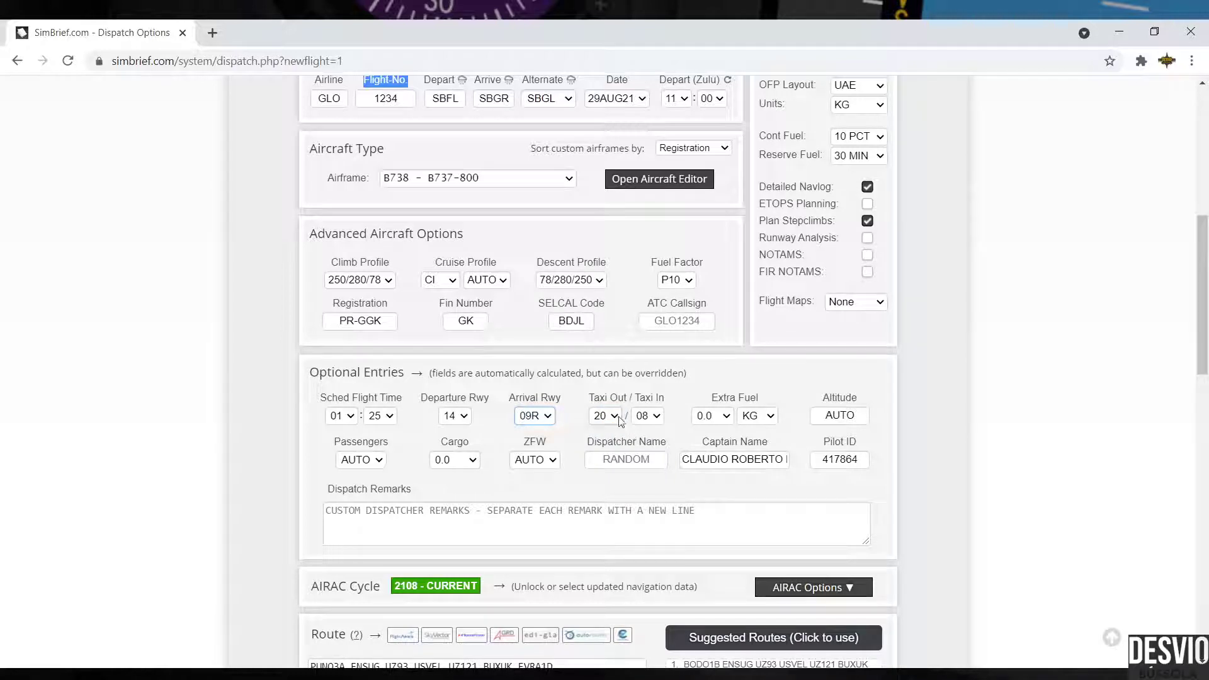
key("Tab")
key("3")
key("Tab")
key("1")
key("shift+Tab")
key("Up")
key("Down")
Step: Try extra fuel in minutes and kilograms, then reset it to 0.0 KG with altitude AUTO
left_click(770, 416)
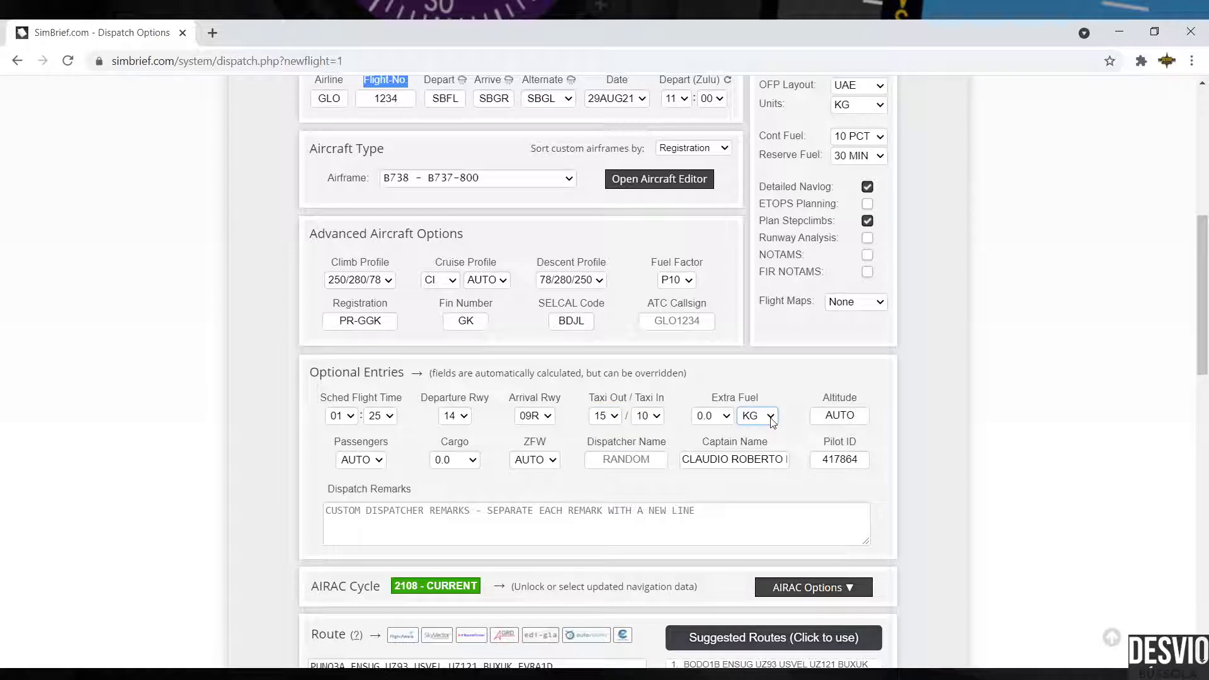
left_click(731, 420)
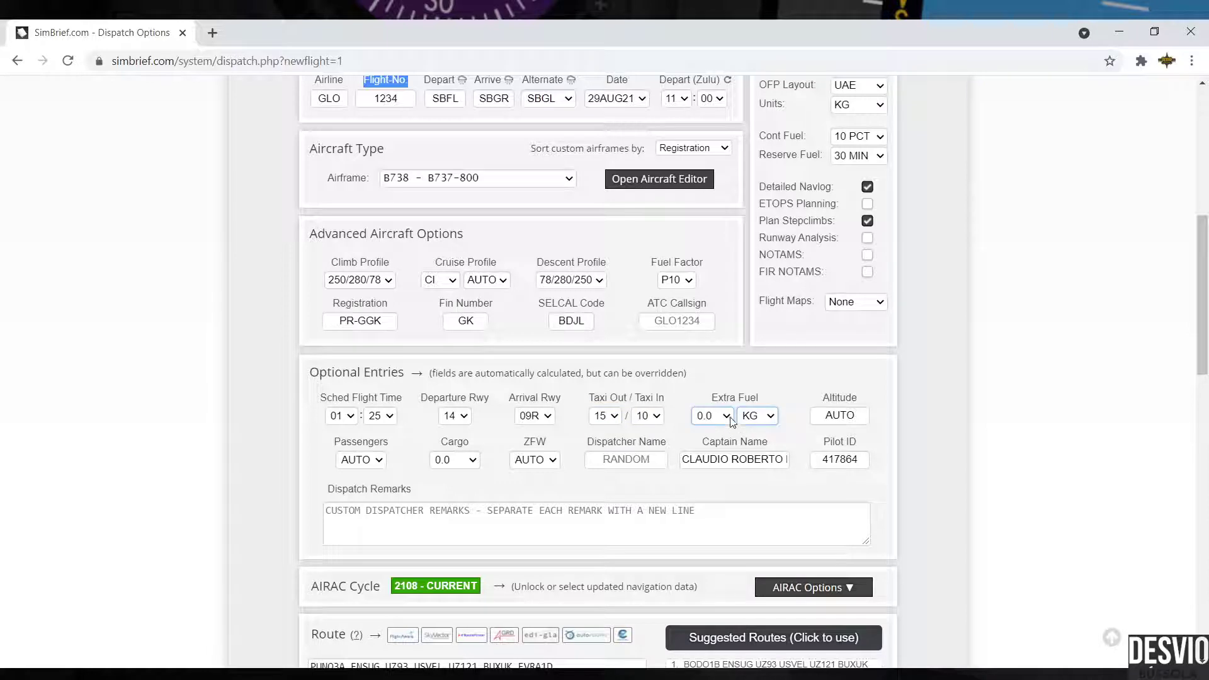
left_click(772, 421)
left_click(762, 452)
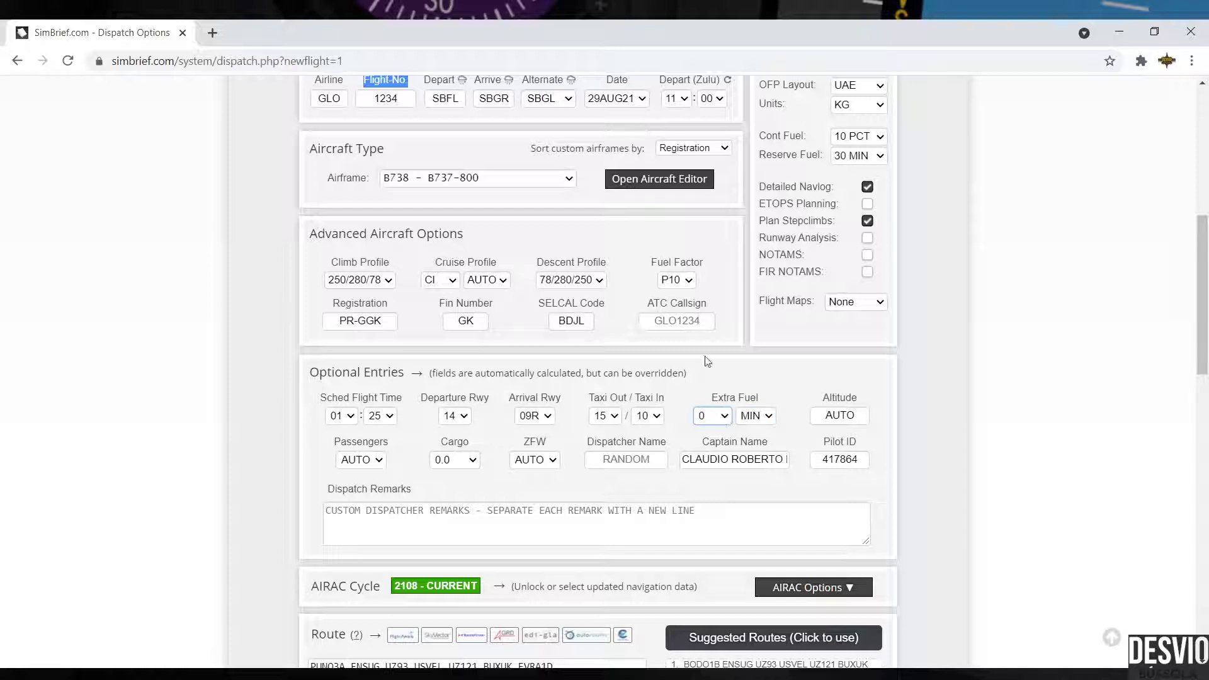
key("Down")
key("Down")
key("Tab")
key("Down")
key("shift+Tab")
key("2")
key("0")
left_click(862, 415)
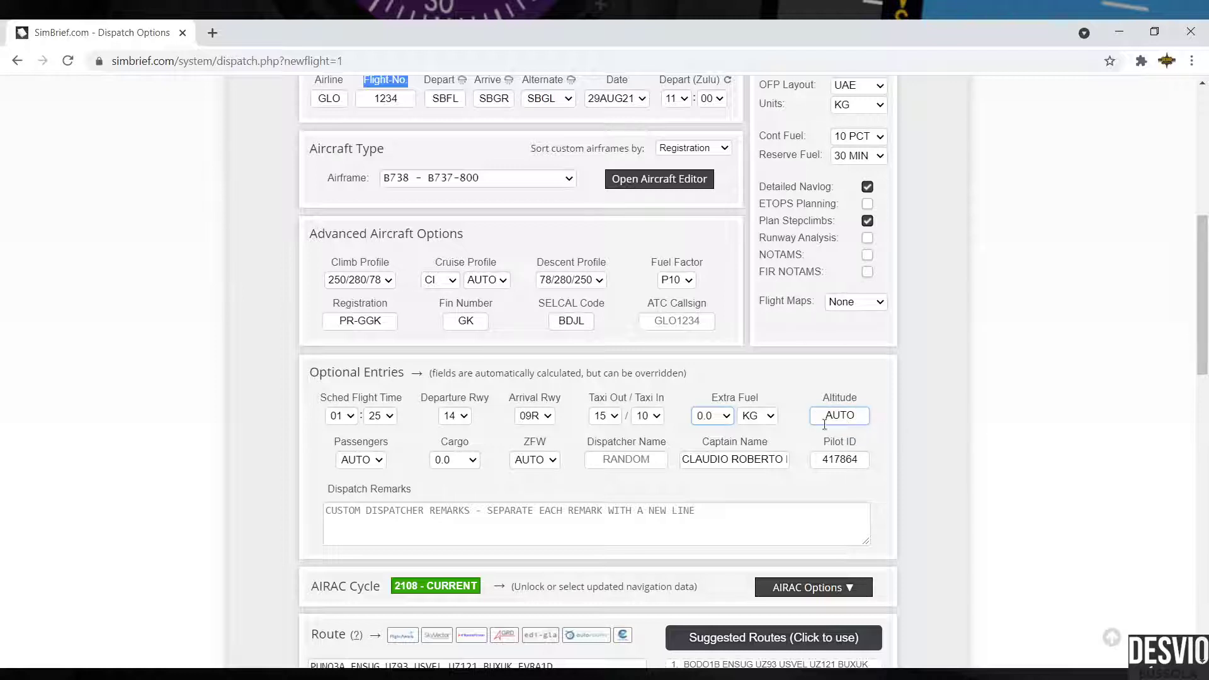
left_click(379, 461)
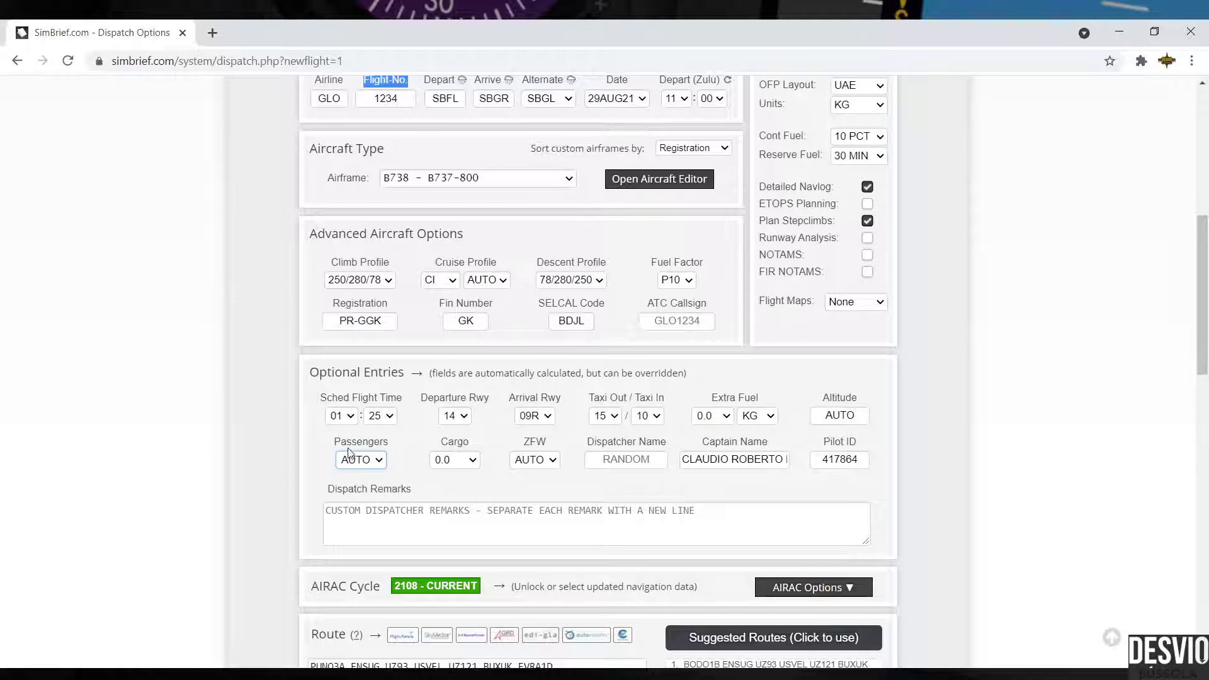
Step: Try cargo values AUTO and 0.0 and passenger counts of 50 and 100
left_click(473, 464)
key("Up")
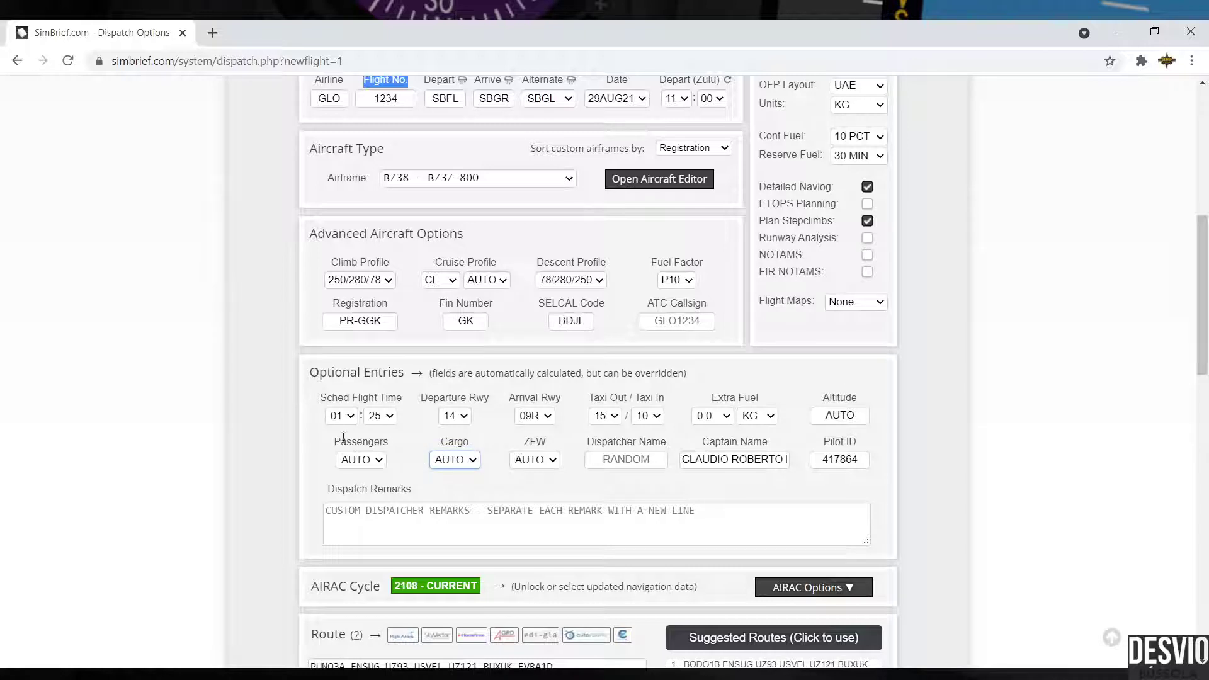
left_click(376, 460)
type("50")
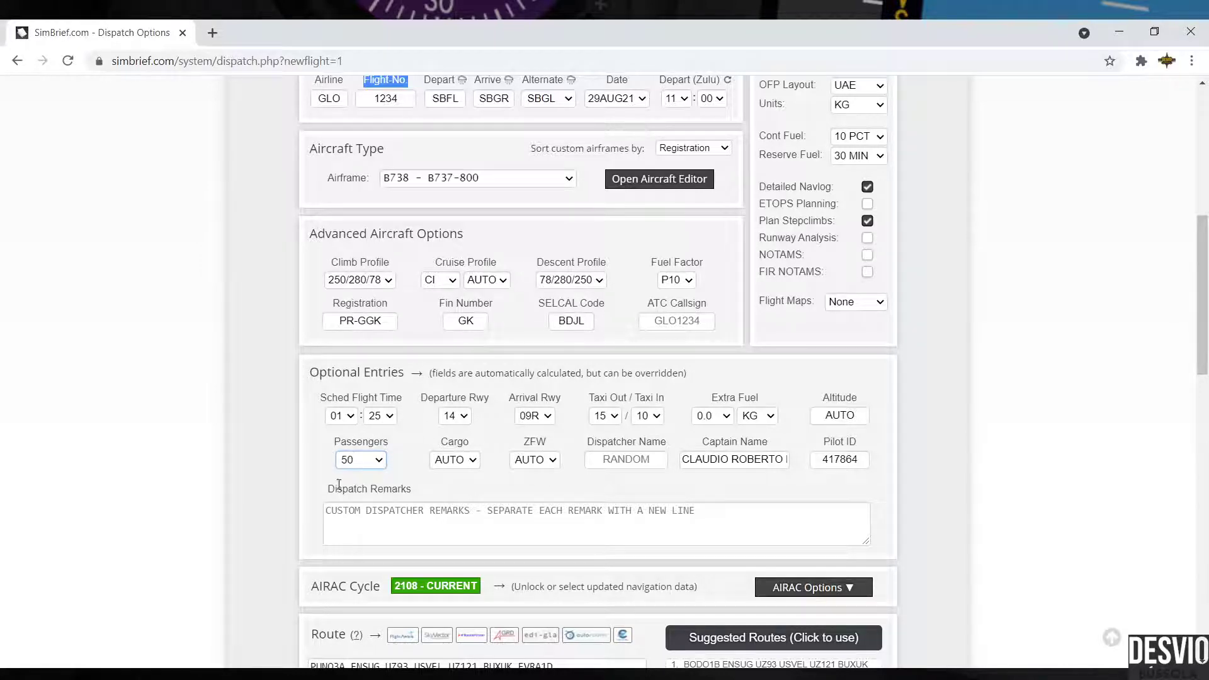
left_click_drag(334, 446, 392, 448)
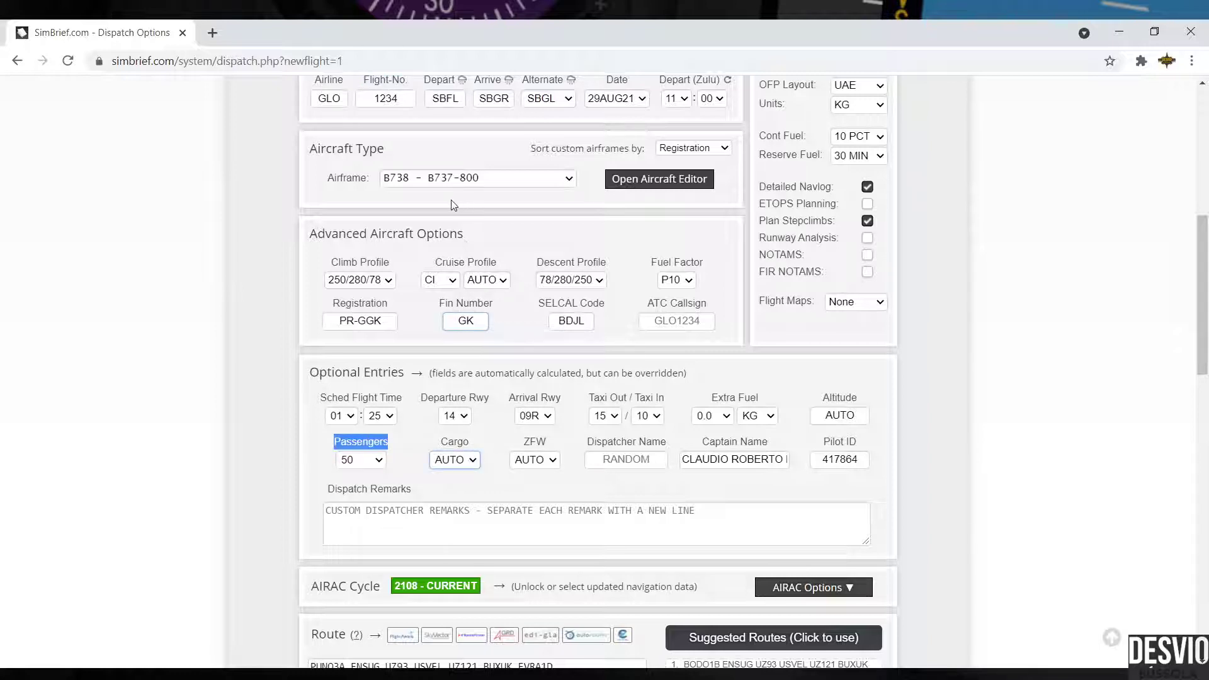
key("Down")
left_click(377, 461)
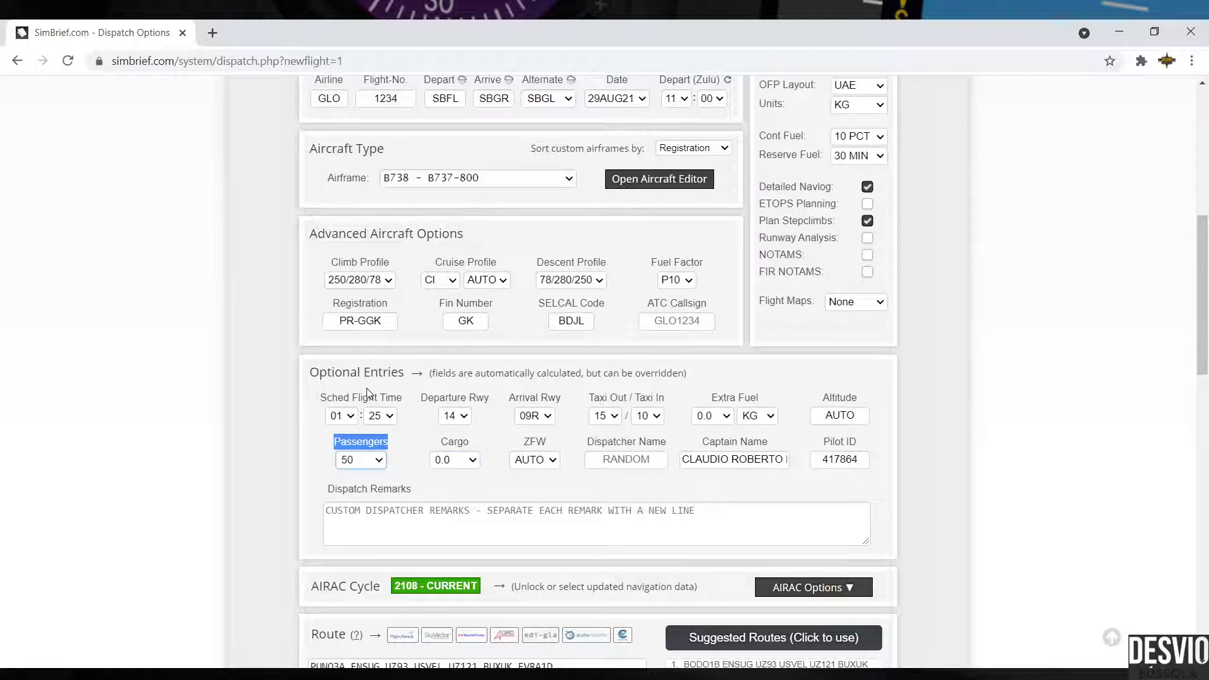
type("100")
Step: Return passengers and cargo to AUTO after trying a full load, leaving ZFW on AUTO
key("a")
key("Tab")
key("a")
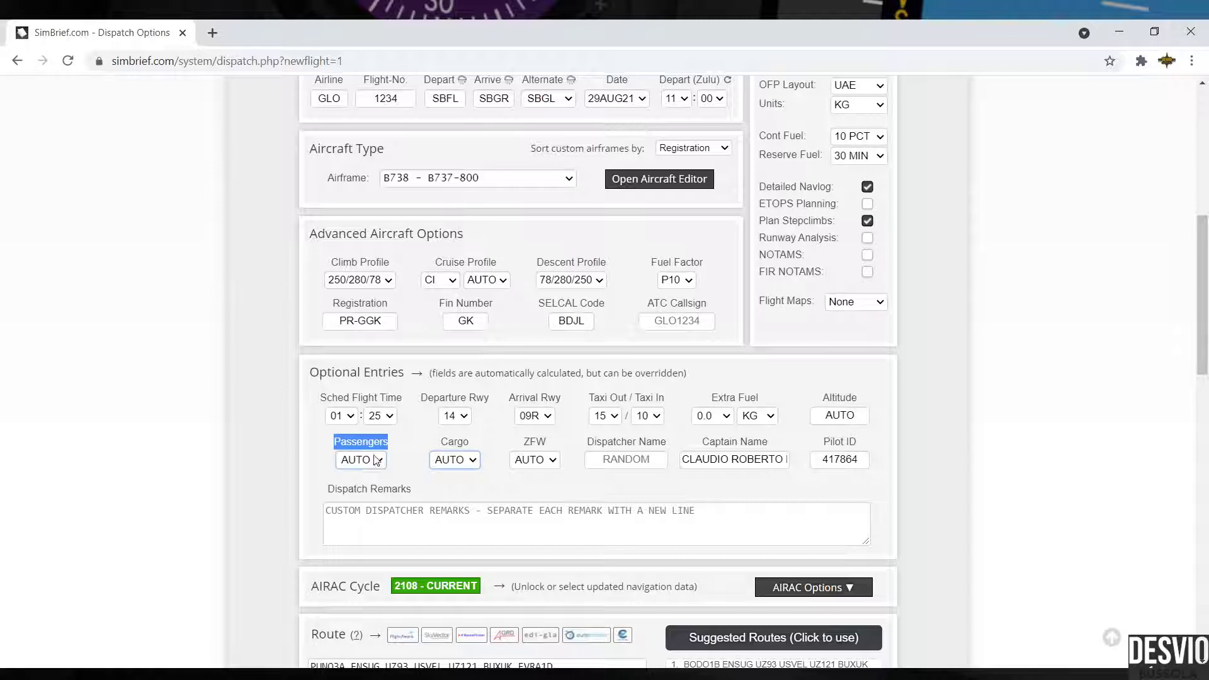
key("shift+Tab")
key("f")
key("a")
key("Tab")
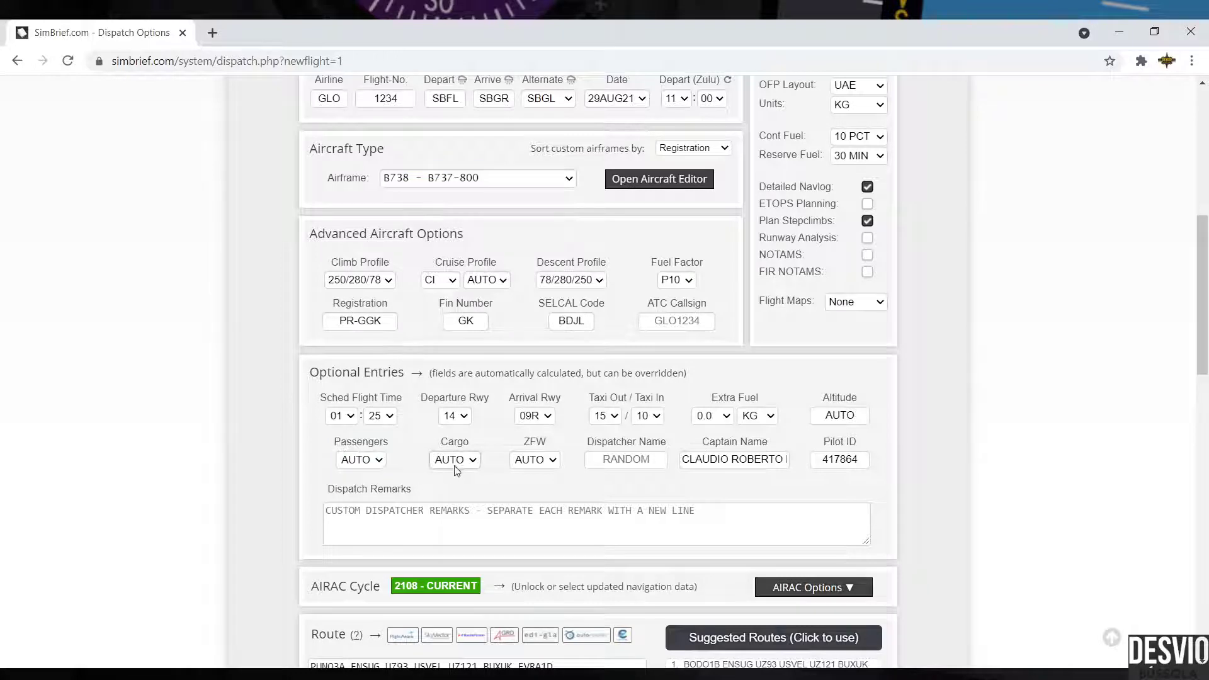
key("Tab")
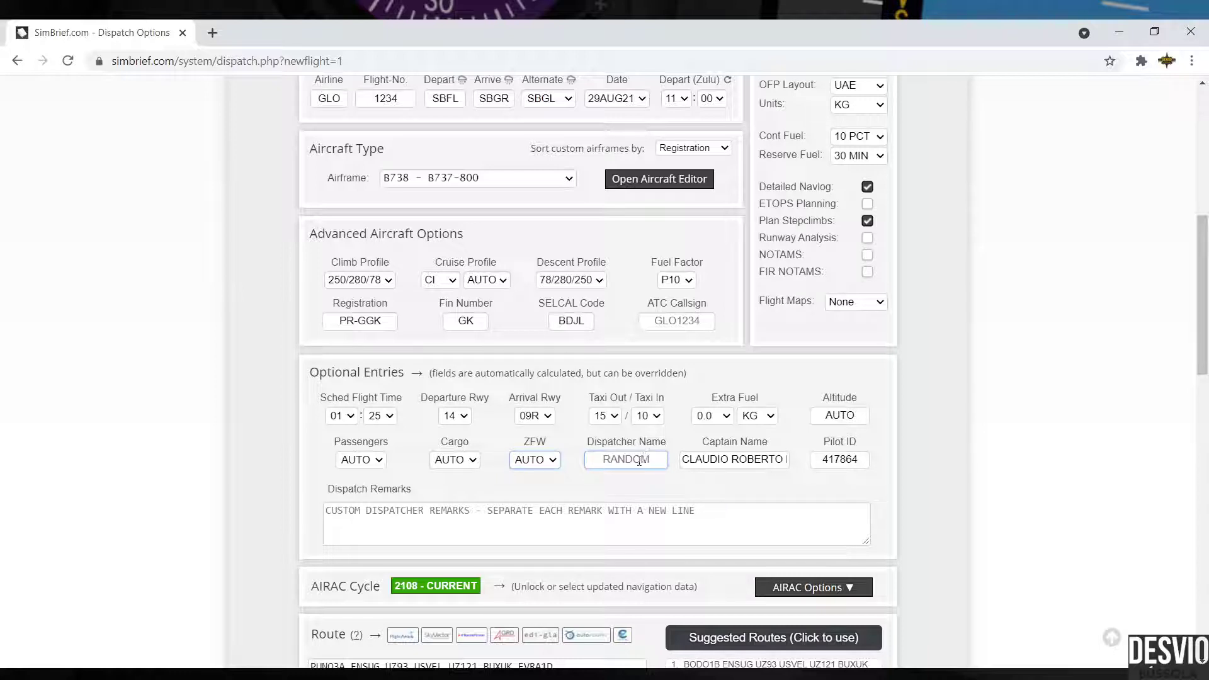
Step: Type placeholder text into the Dispatcher Name and Captain Name fields
left_click(639, 461)
type("SEU NOME")
left_click(780, 459)
key("ctrl+a")
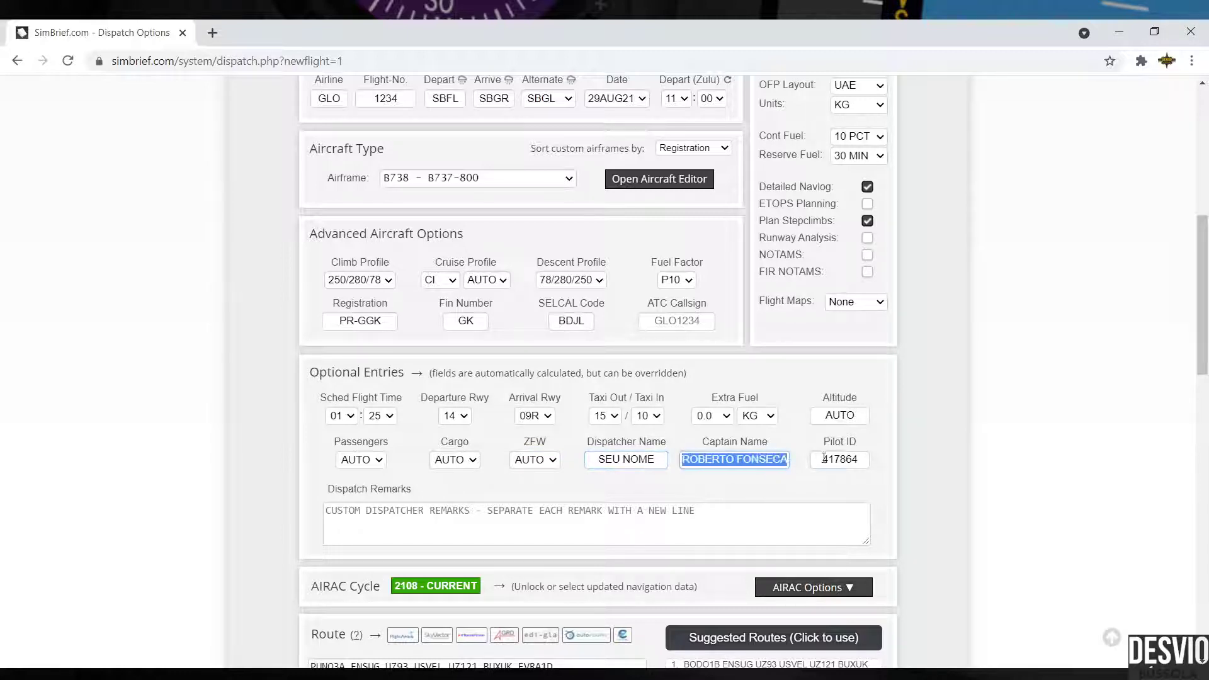
type("SEU AMIGO")
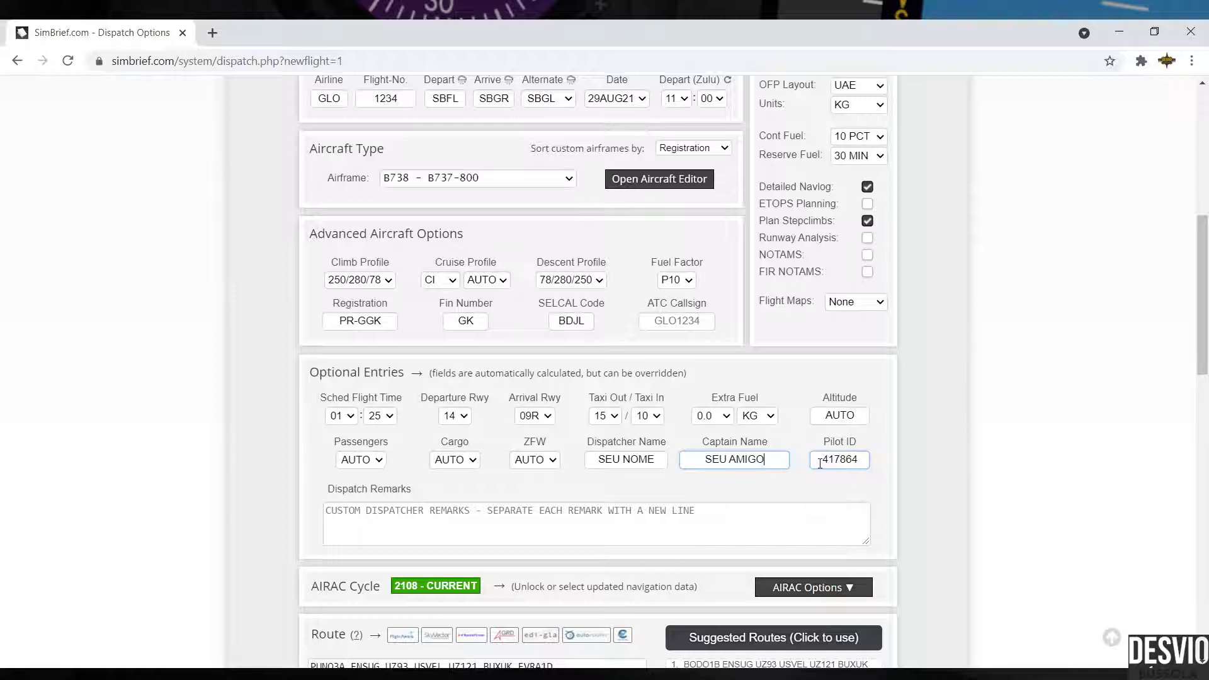
Step: Replace the placeholders with the pilot's ID, the captain's name and the dispatcher's name
left_click_drag(820, 463, 879, 454)
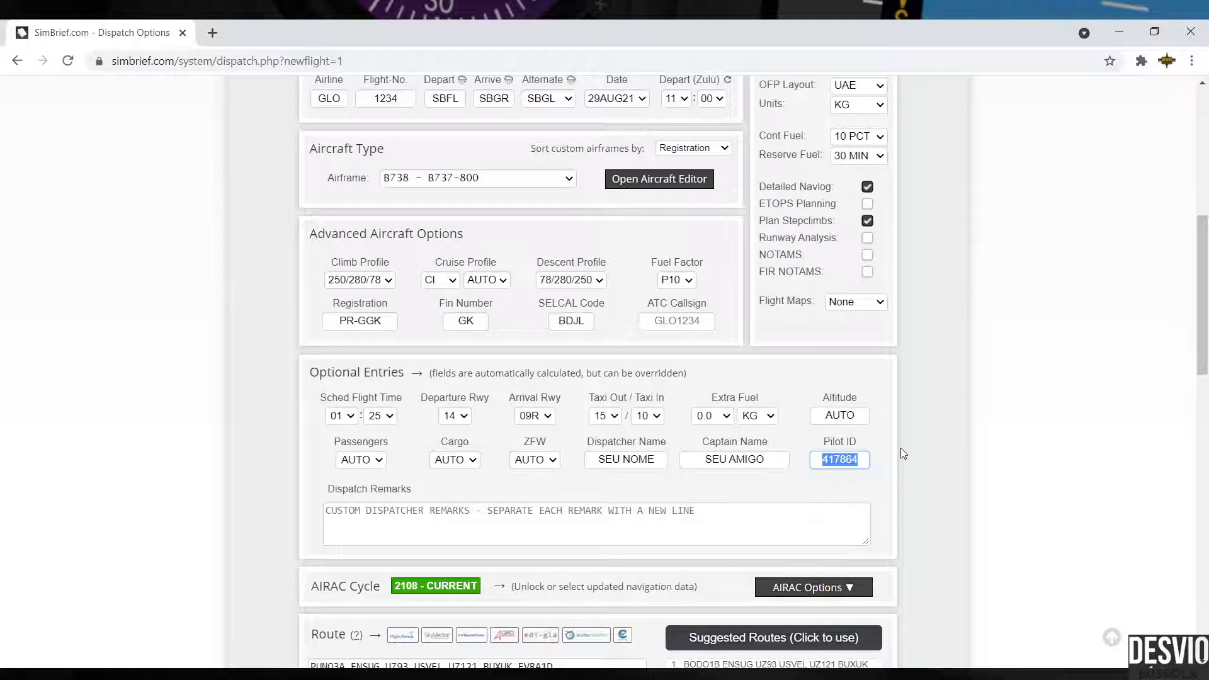
type("5544")
double_click(865, 463)
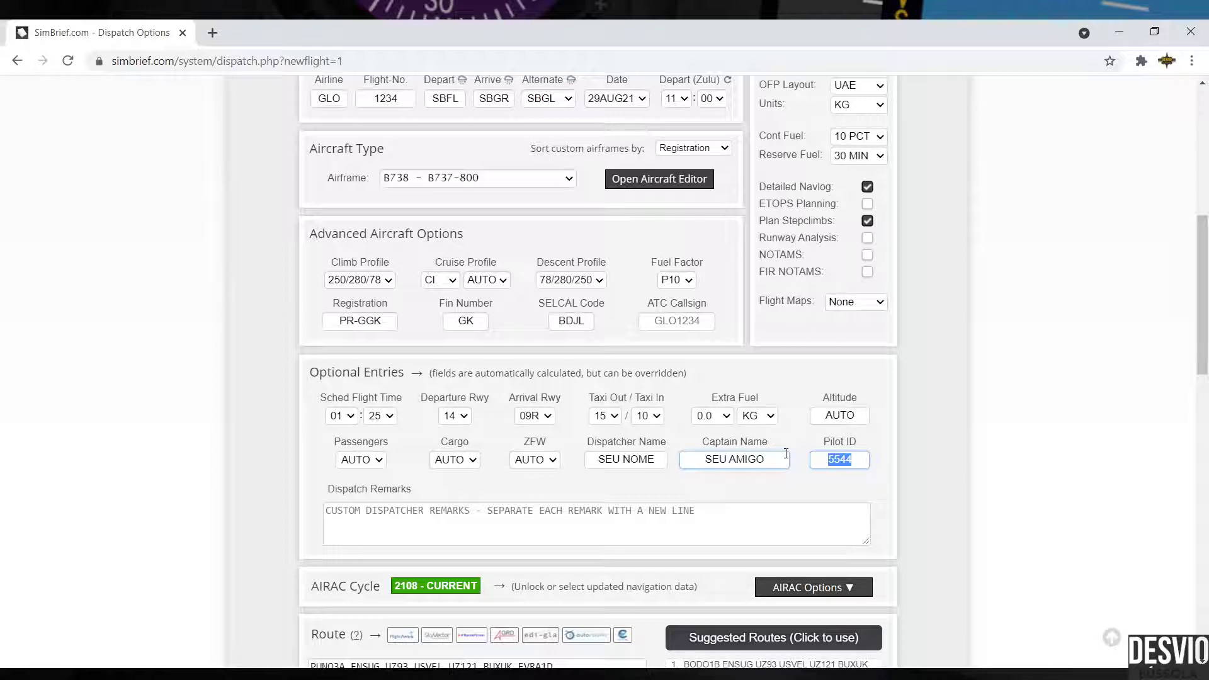
type("13245")
left_click_drag(785, 458, 670, 465)
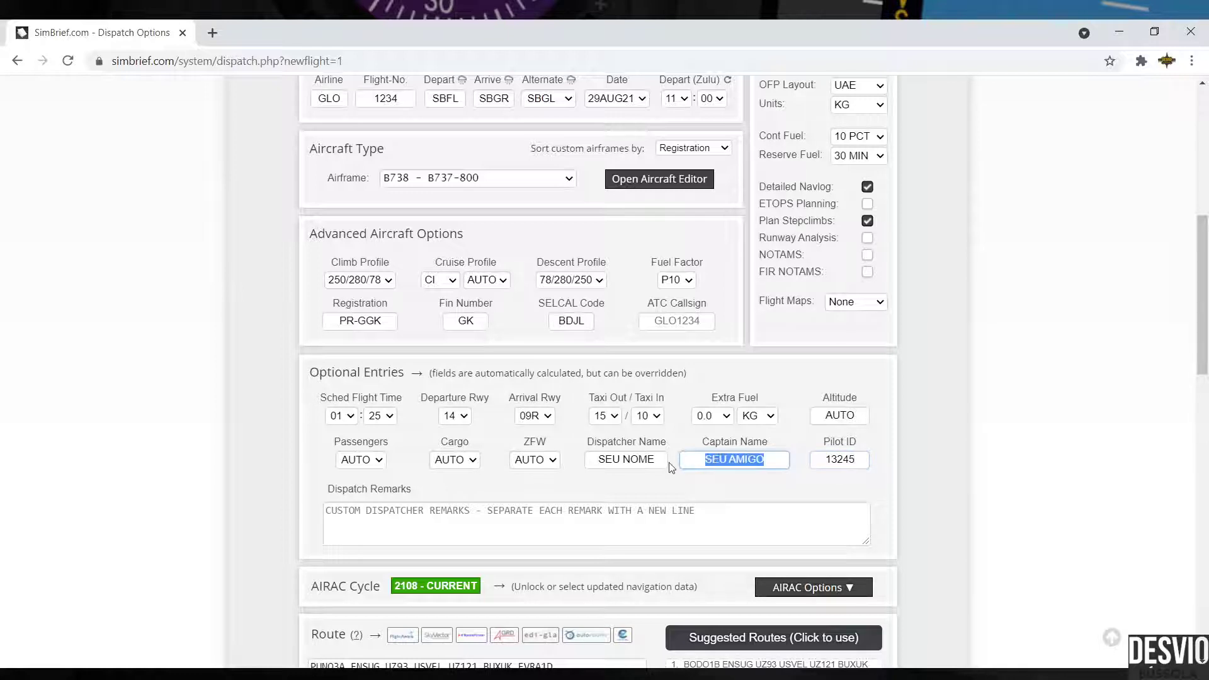
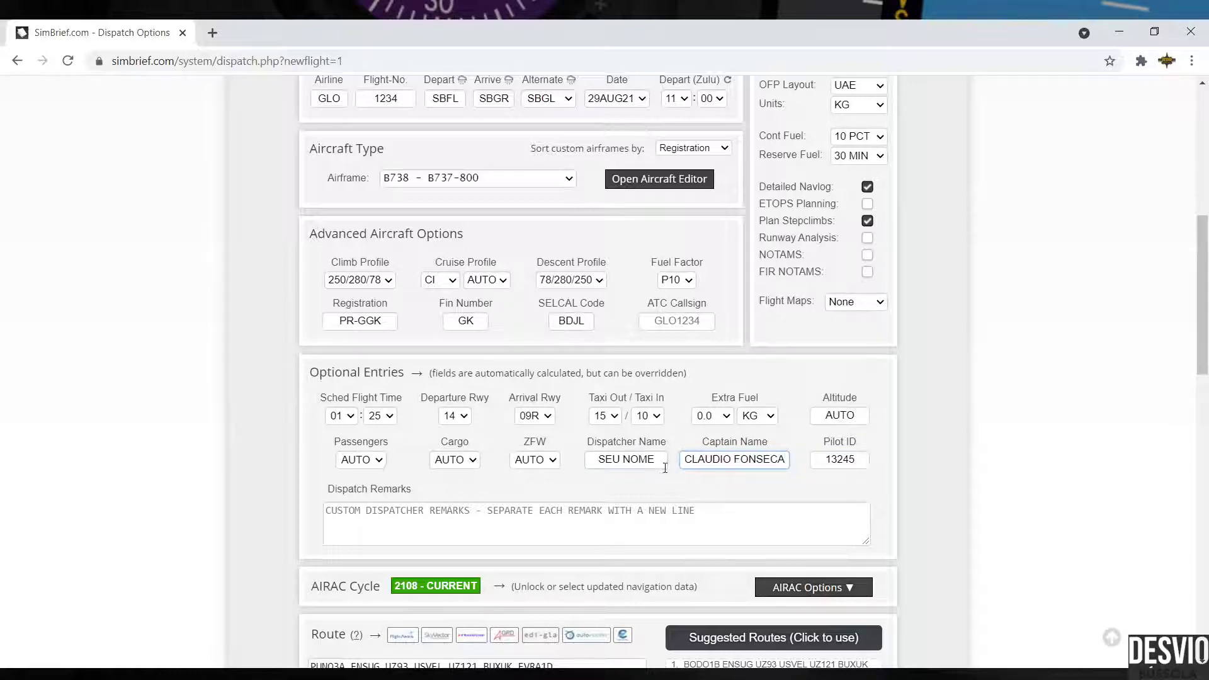
left_click_drag(656, 463, 547, 464)
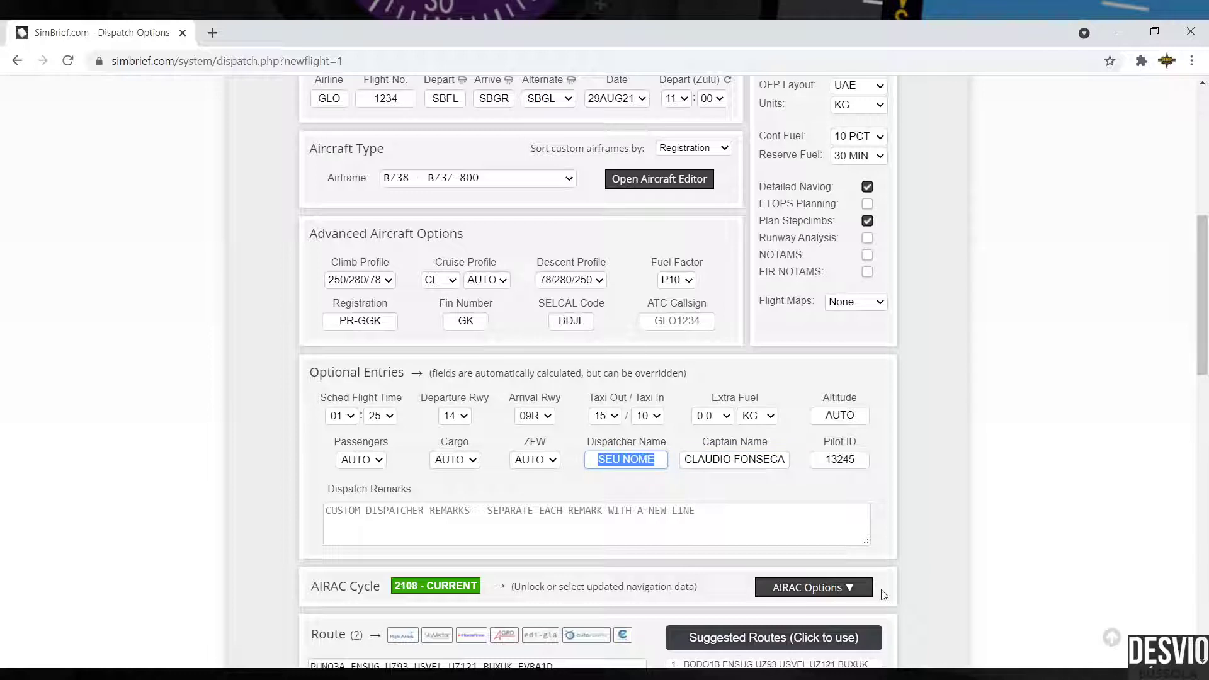
type("JOAO DA SILVA")
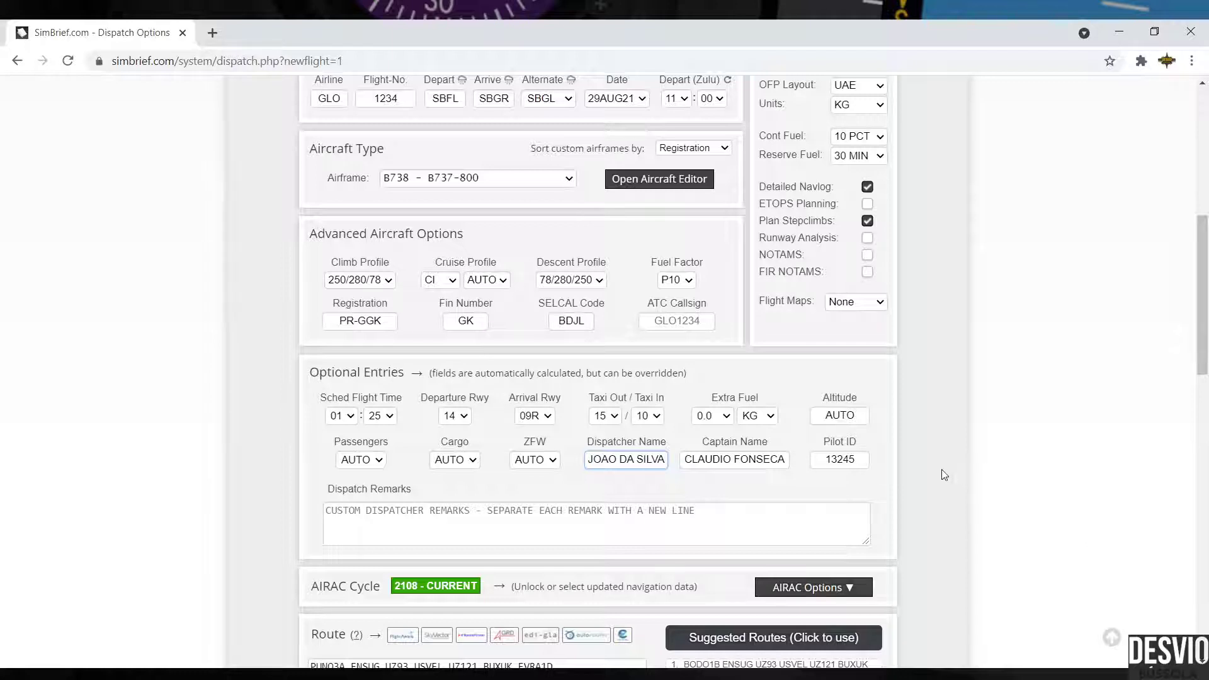
scroll(943, 475, "down", 2)
scroll(944, 475, "down", 1)
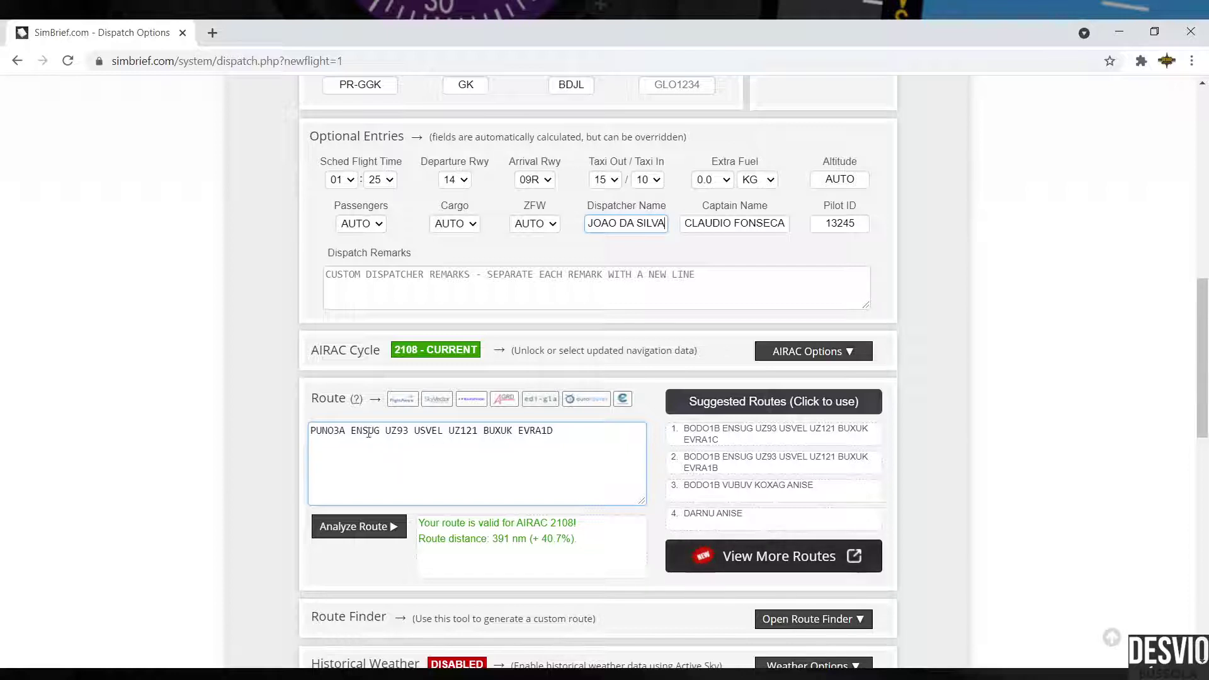
left_click_drag(387, 433, 478, 433)
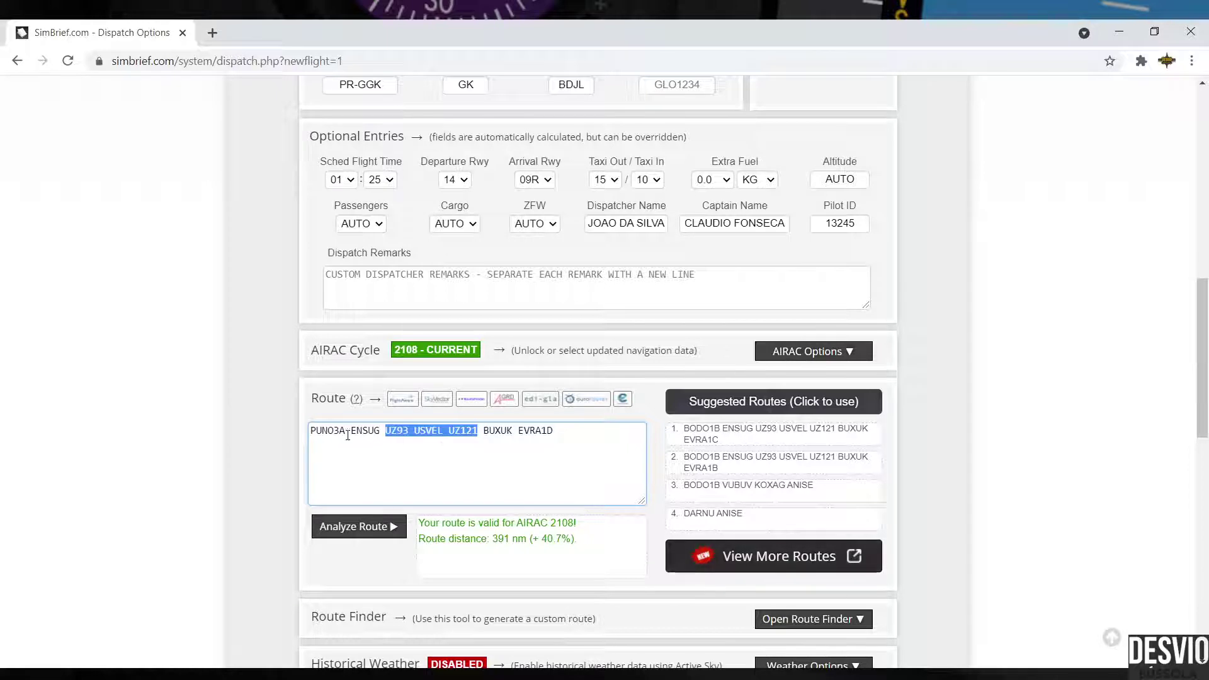
left_click_drag(310, 435, 346, 432)
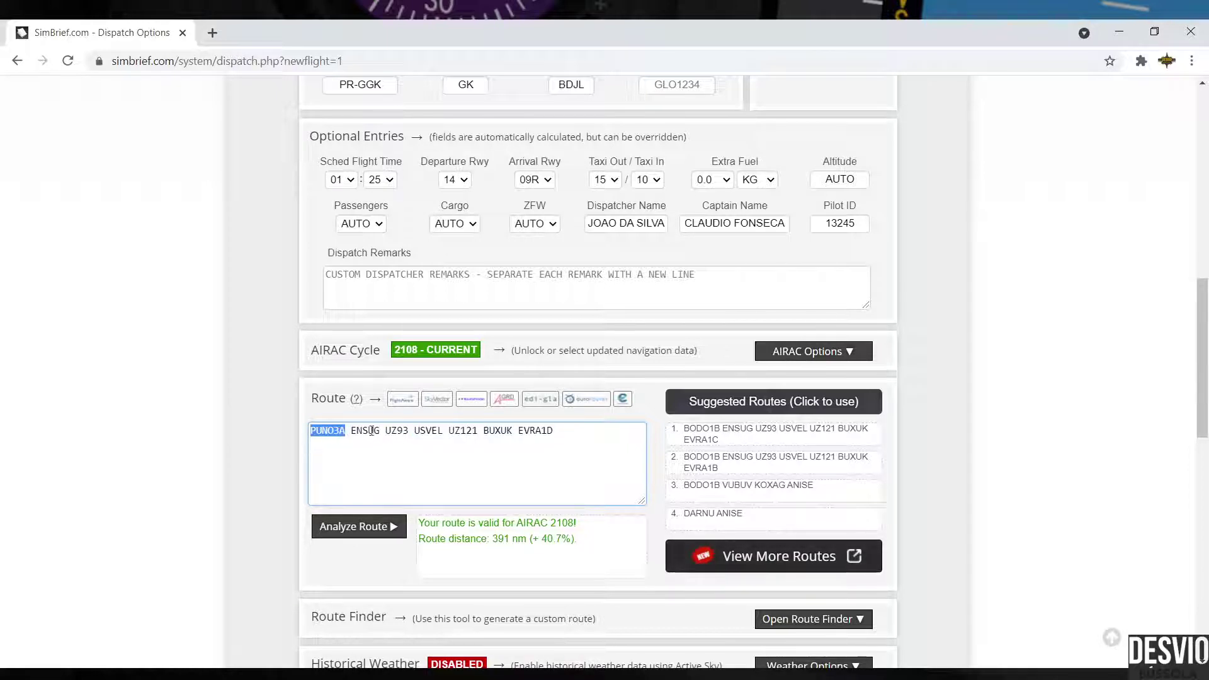
left_click_drag(519, 432, 553, 433)
left_click(350, 432)
left_click_drag(380, 432, 345, 432)
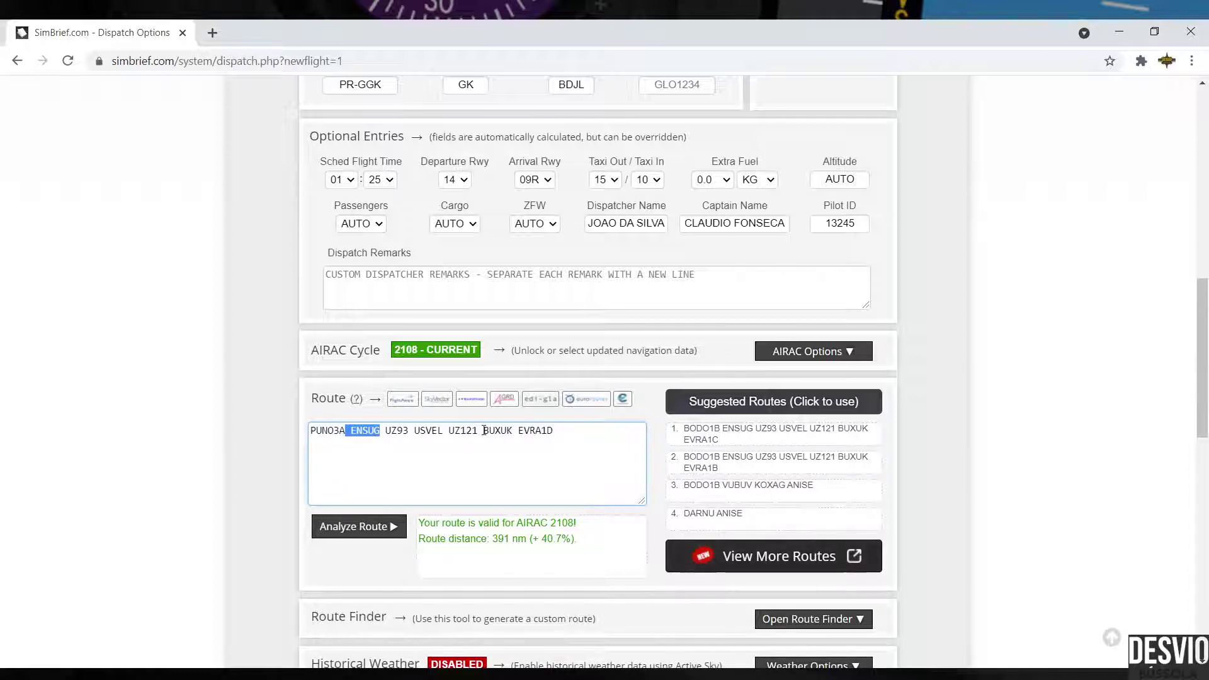
left_click_drag(483, 432, 512, 432)
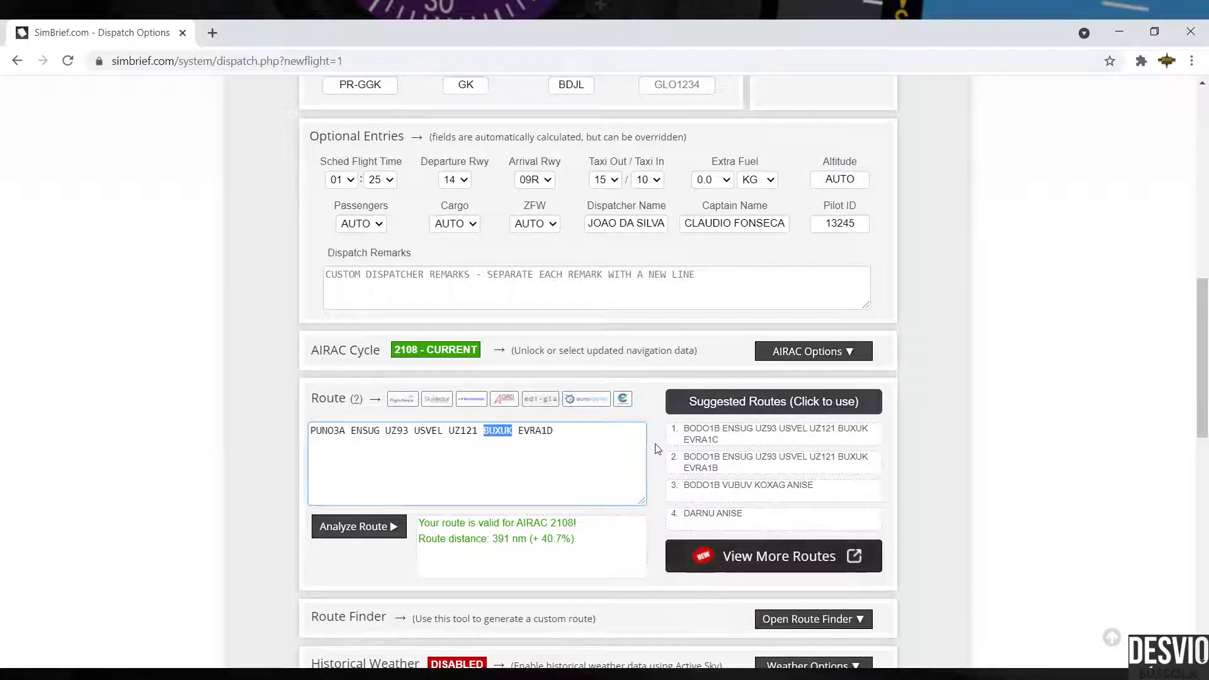
left_click(571, 459)
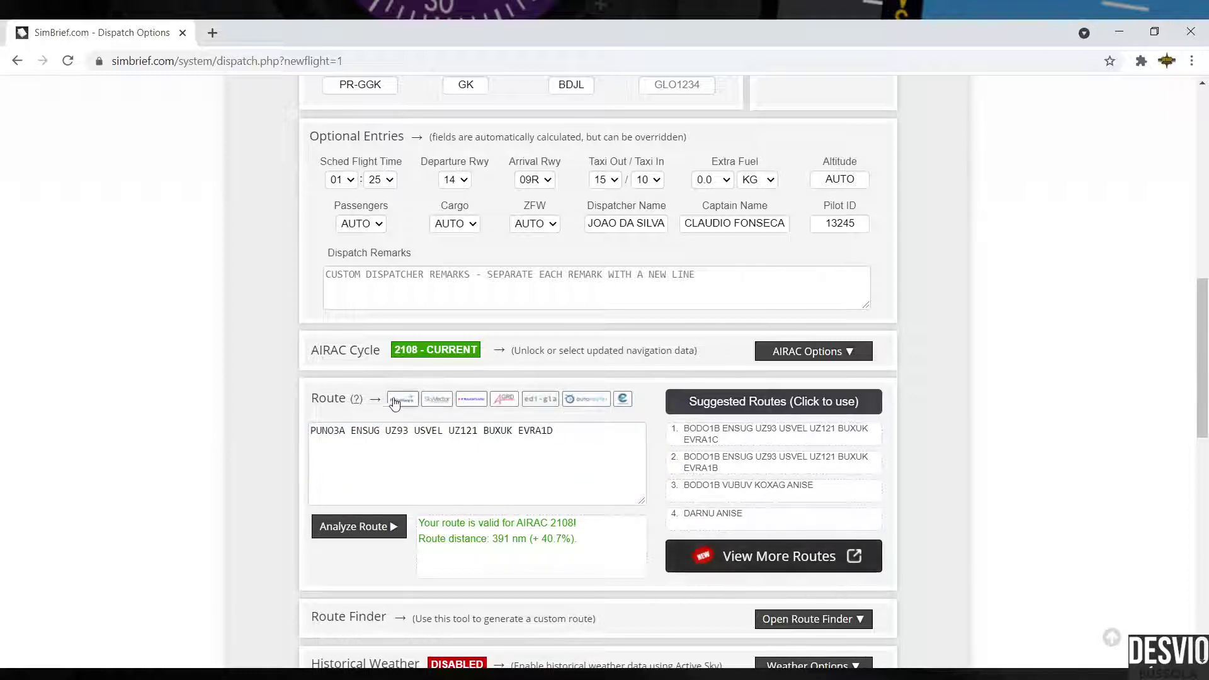
Step: Enter SBPA to SBBR in RouteFinder with an altitude range of FL250 to FL410
left_click(477, 406)
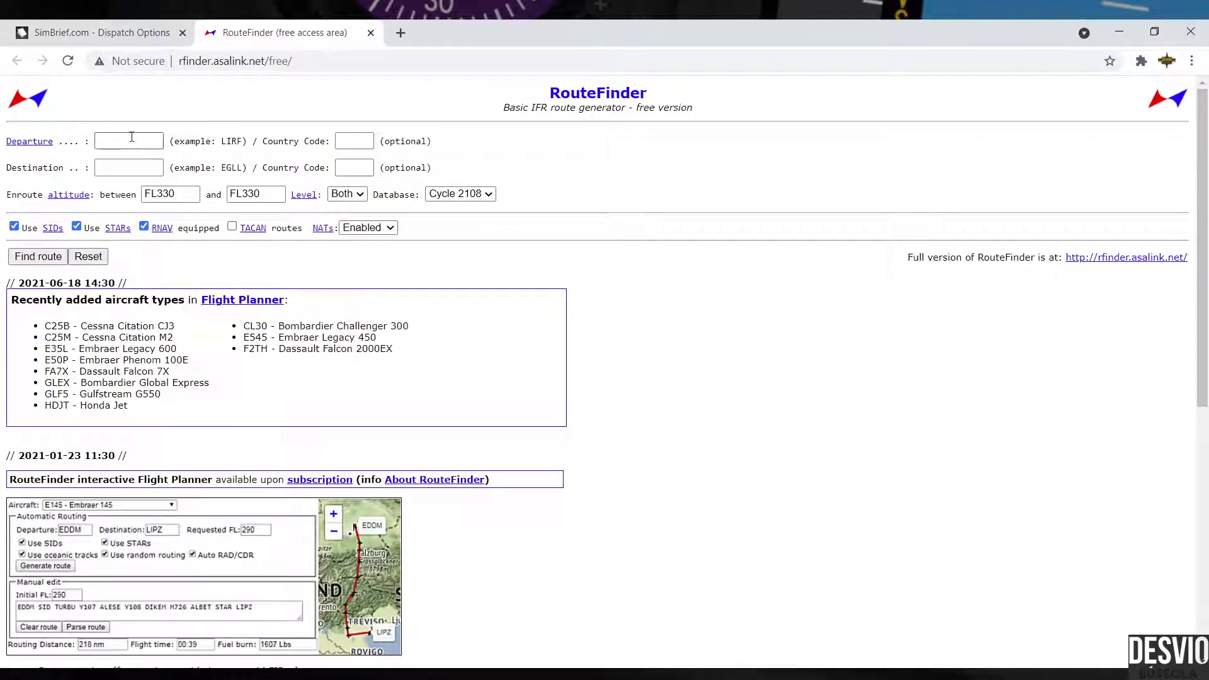
left_click(140, 139)
type("SB")
key("Tab")
key("Tab")
type("SB")
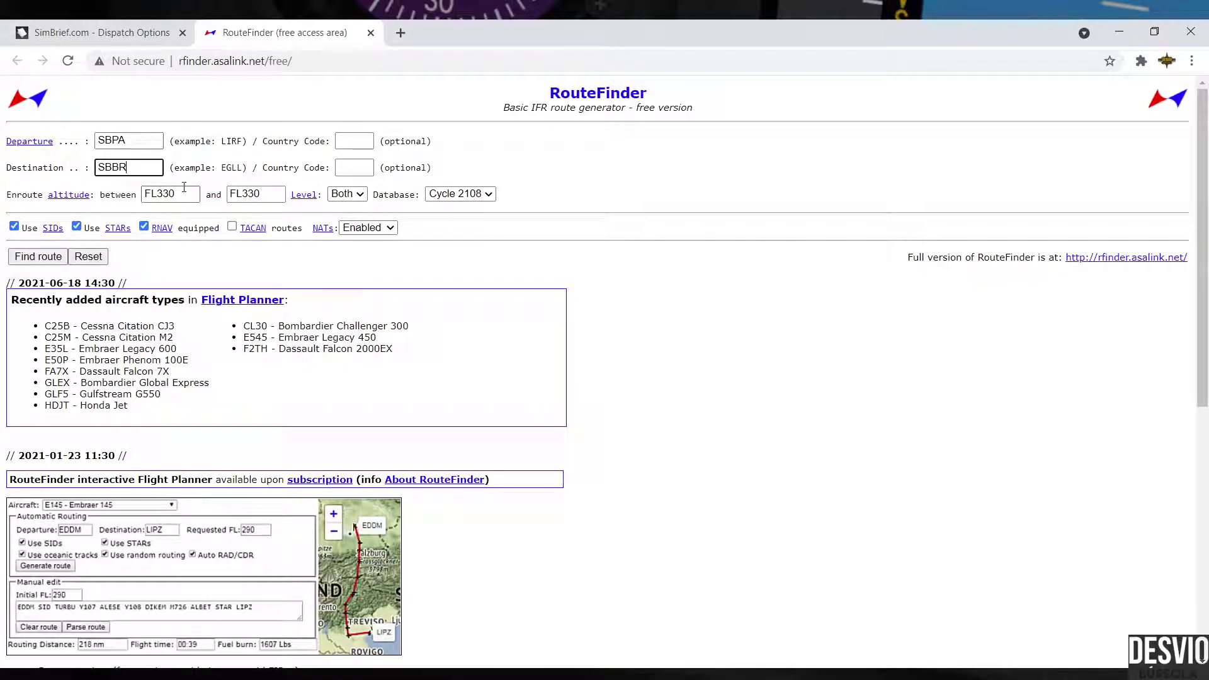
left_click_drag(155, 192, 183, 194)
type("250")
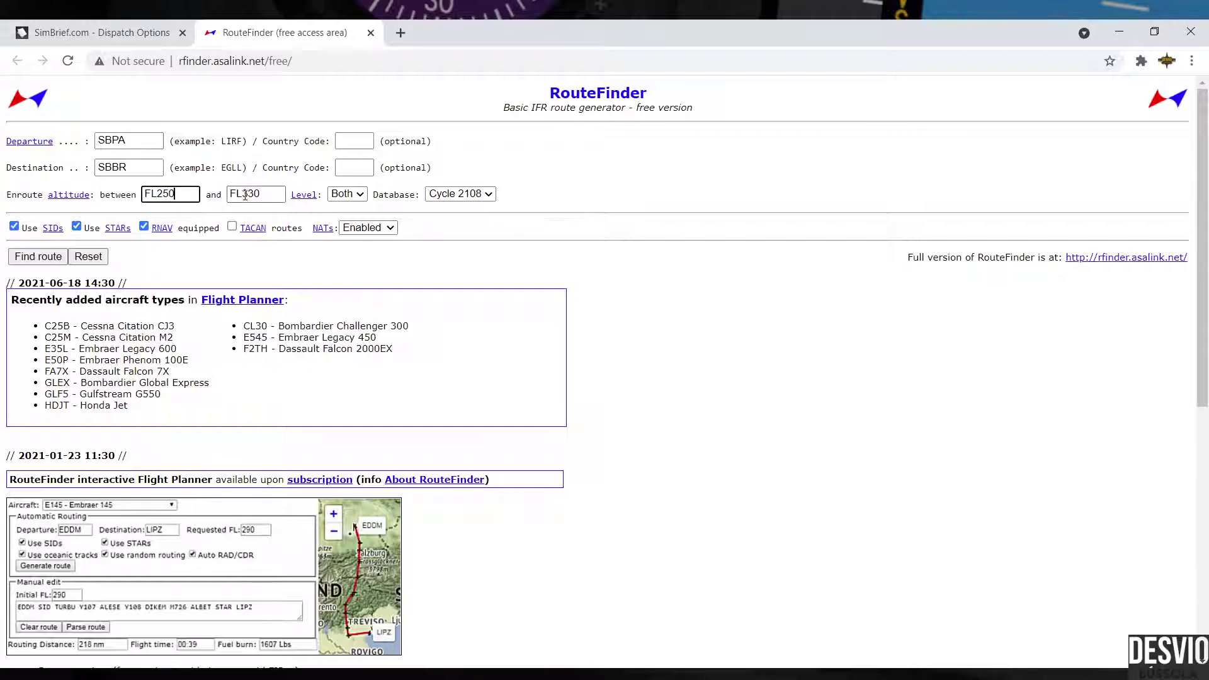
key("Tab")
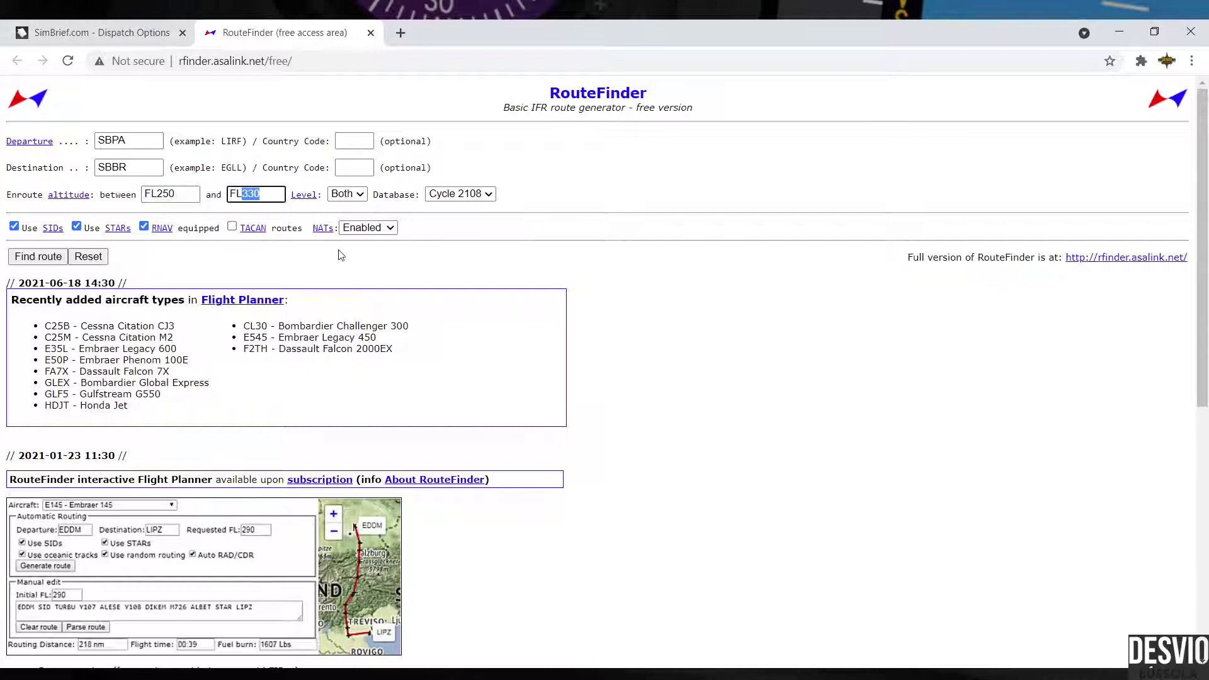
type("FL41")
Step: Generate the SBPA–SBBR route and highlight its cruise altitude range and SID portion
left_click(51, 260)
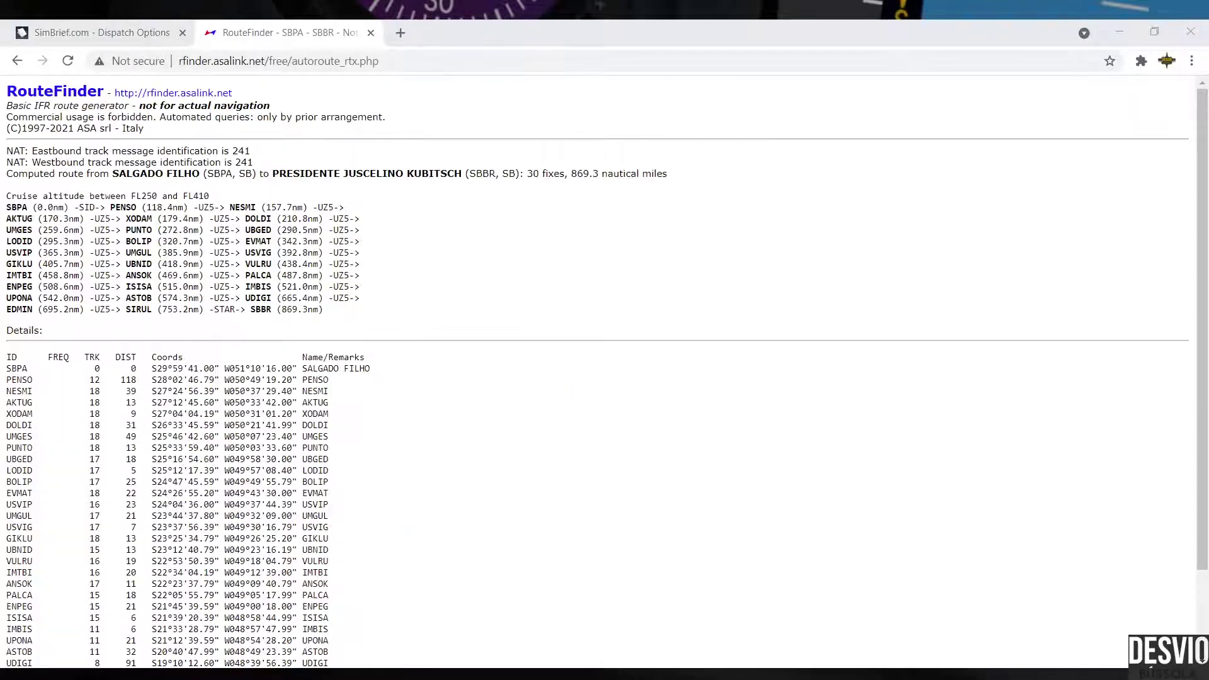
left_click(103, 236)
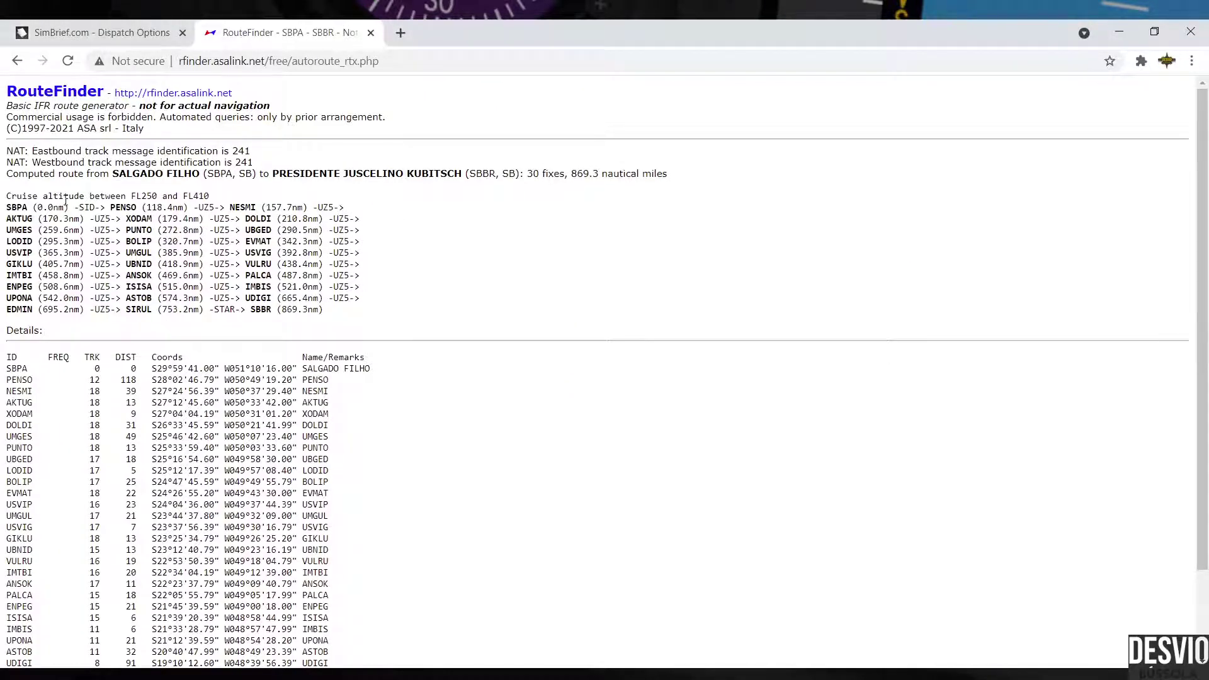
left_click_drag(6, 197, 210, 196)
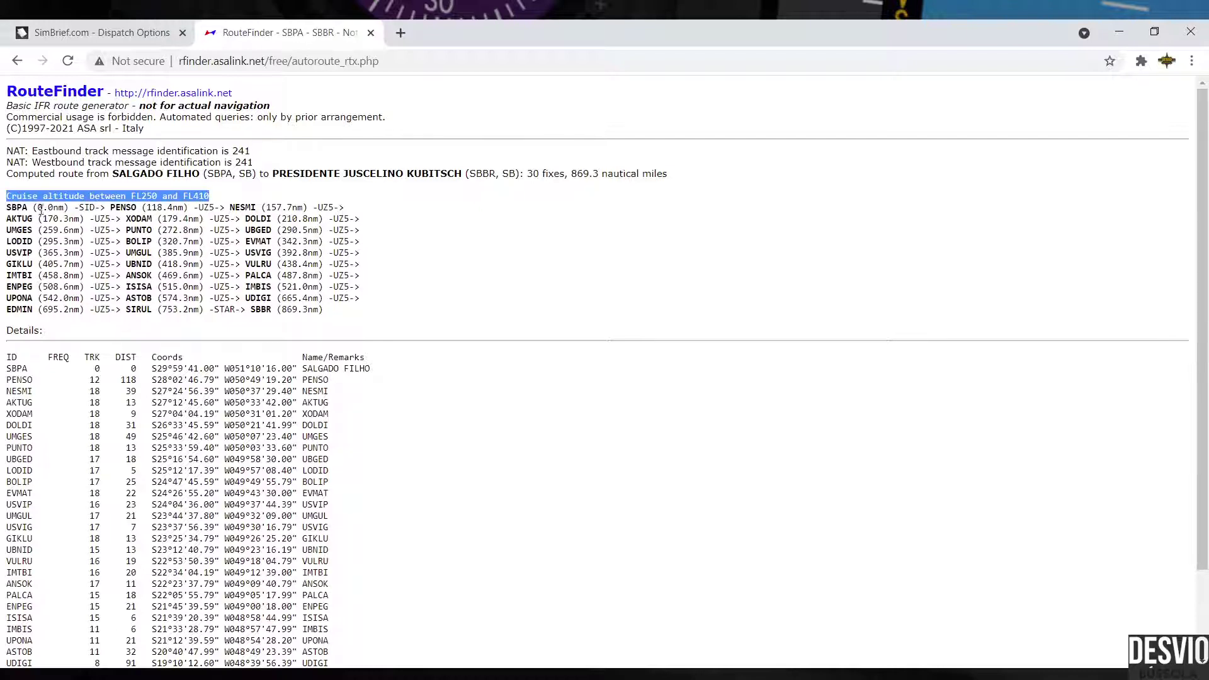
left_click_drag(8, 208, 129, 210)
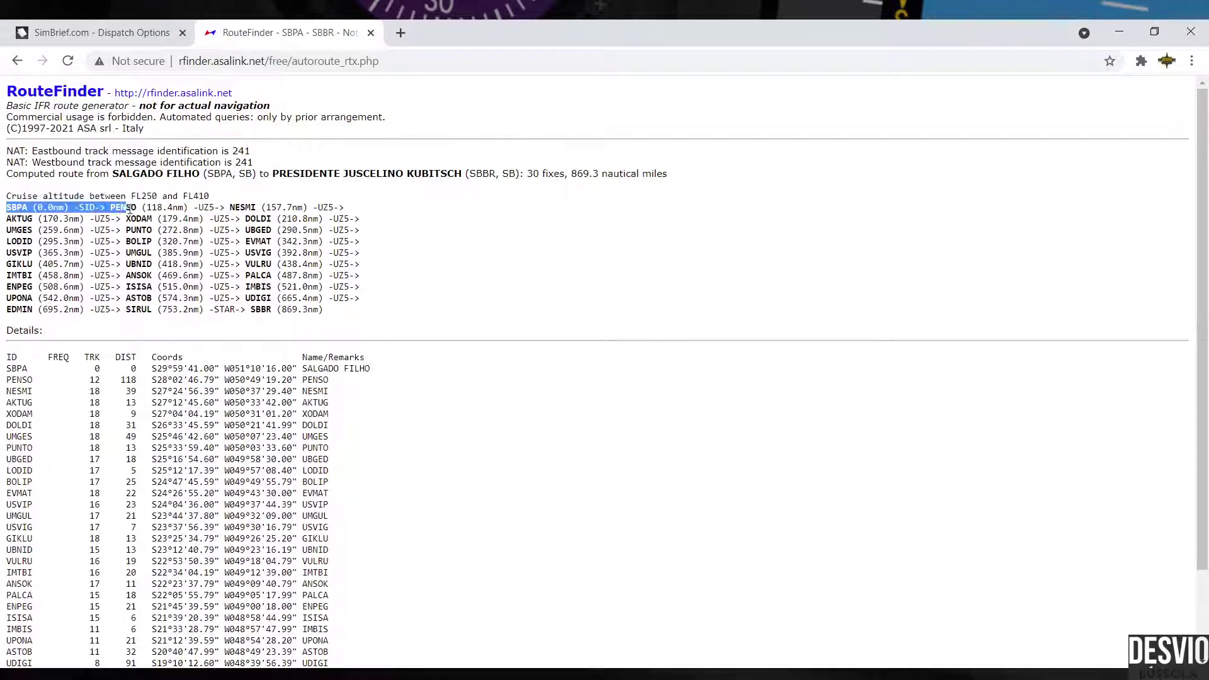
left_click(170, 240)
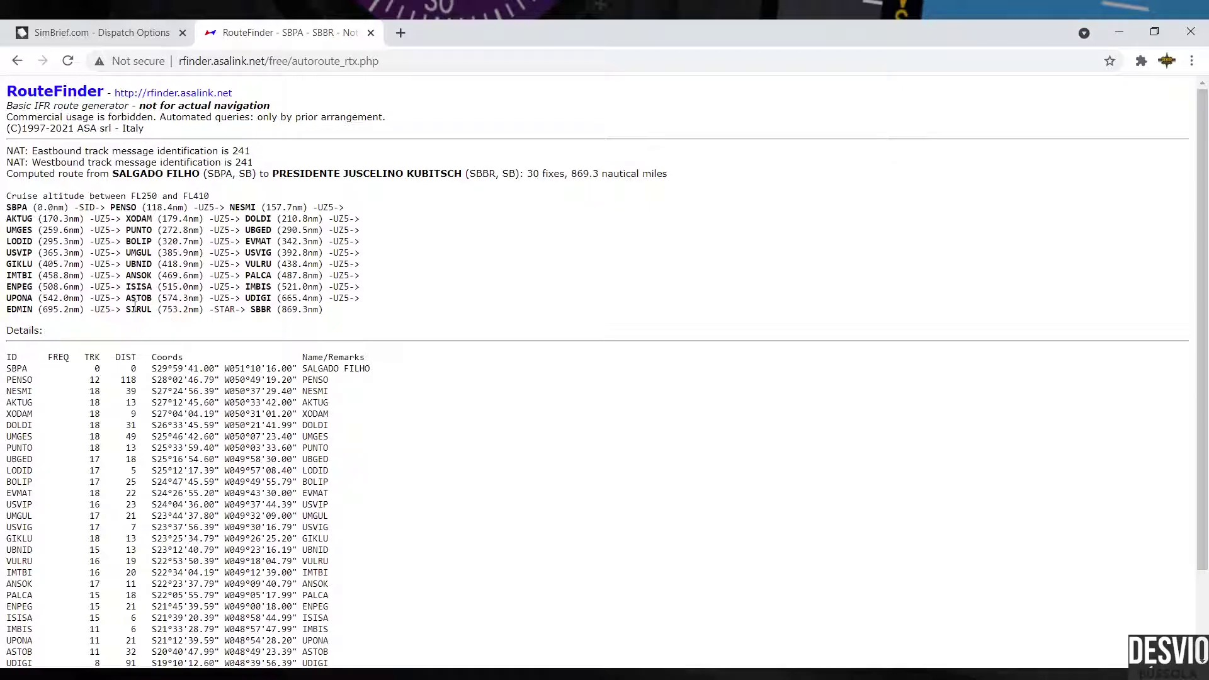
Step: Highlight the final route string SBPA SID PENSO UZ5 SIRUL STAR SBBR
left_click_drag(127, 309, 297, 311)
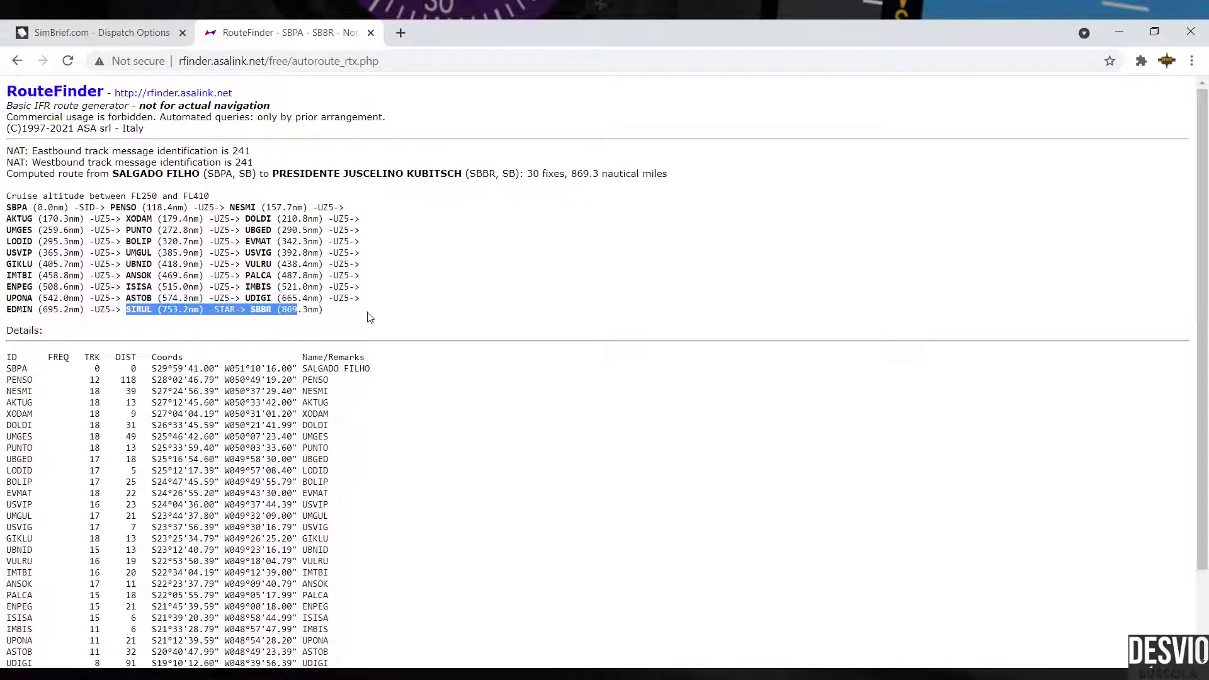
scroll(375, 314, "down", 2)
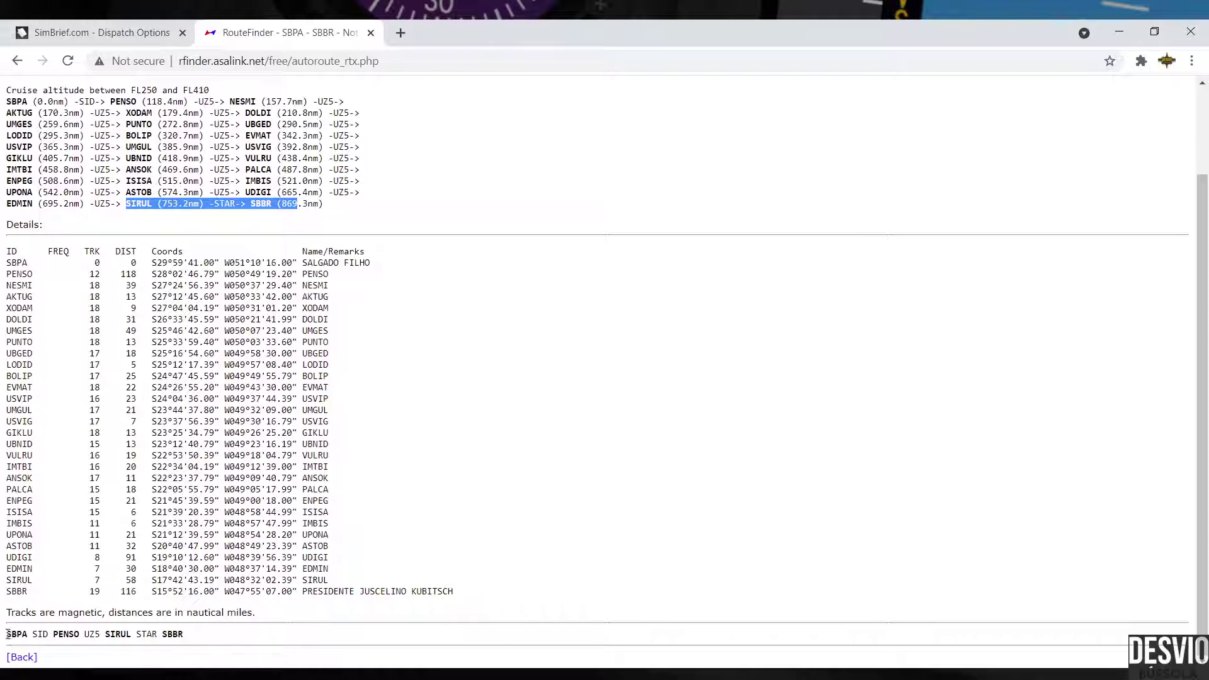
left_click_drag(7, 634, 186, 639)
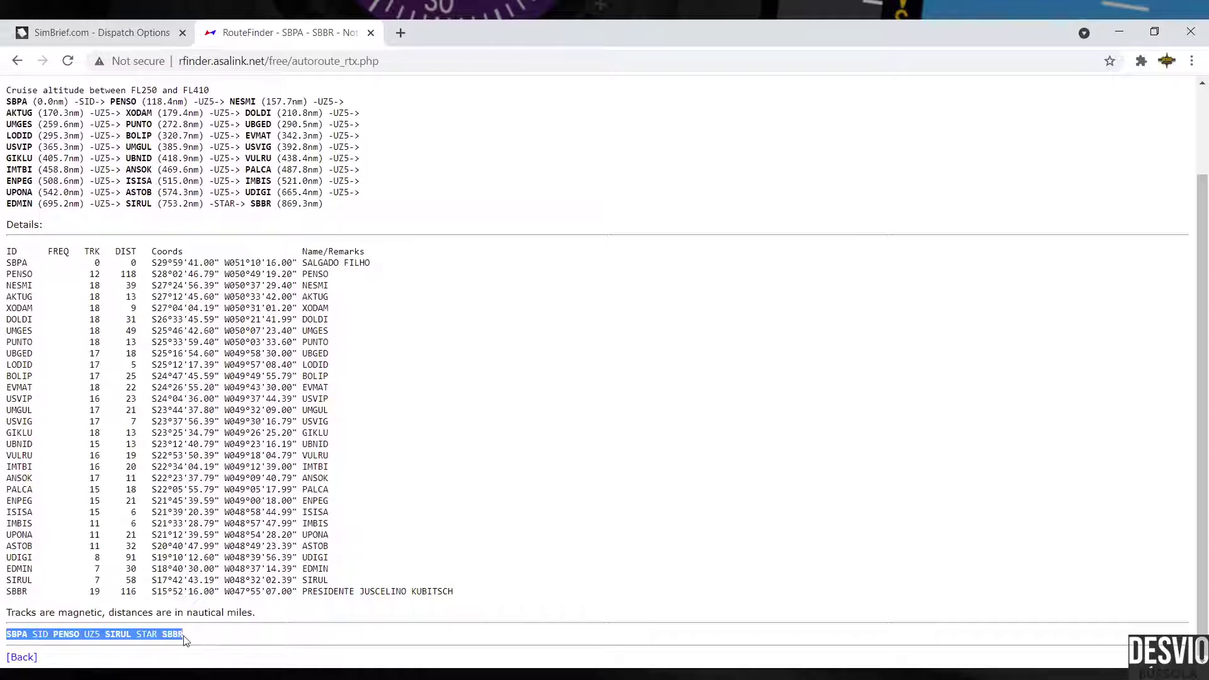
left_click(6, 616)
left_click_drag(7, 634, 192, 638)
left_click(343, 559)
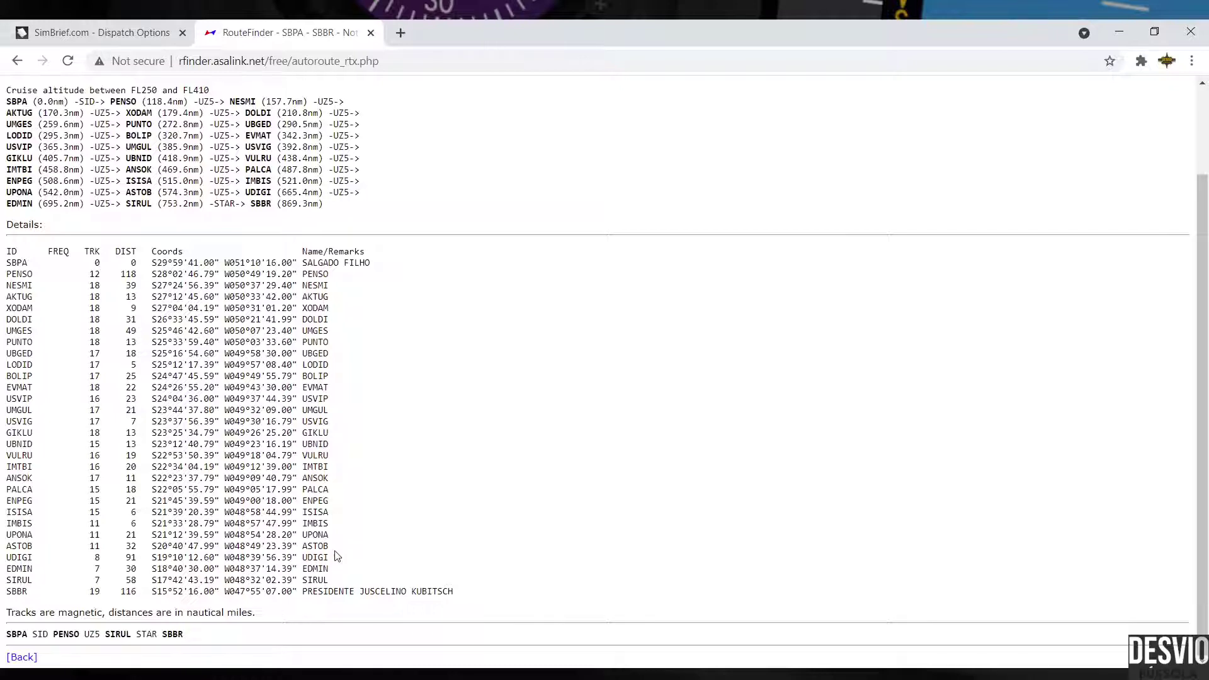
scroll(343, 560, "up", 2)
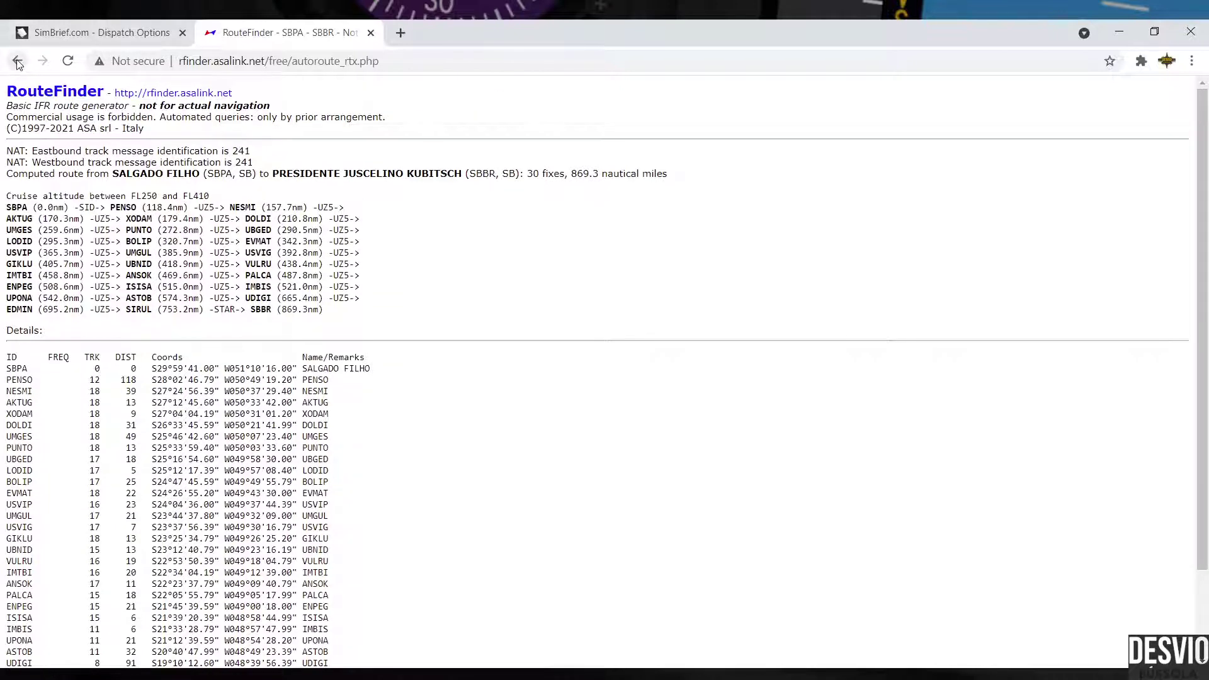
Step: Compute the 326.1 nm SBFL–SBGR route, select its route string, and return to SimBrief
left_click(17, 60)
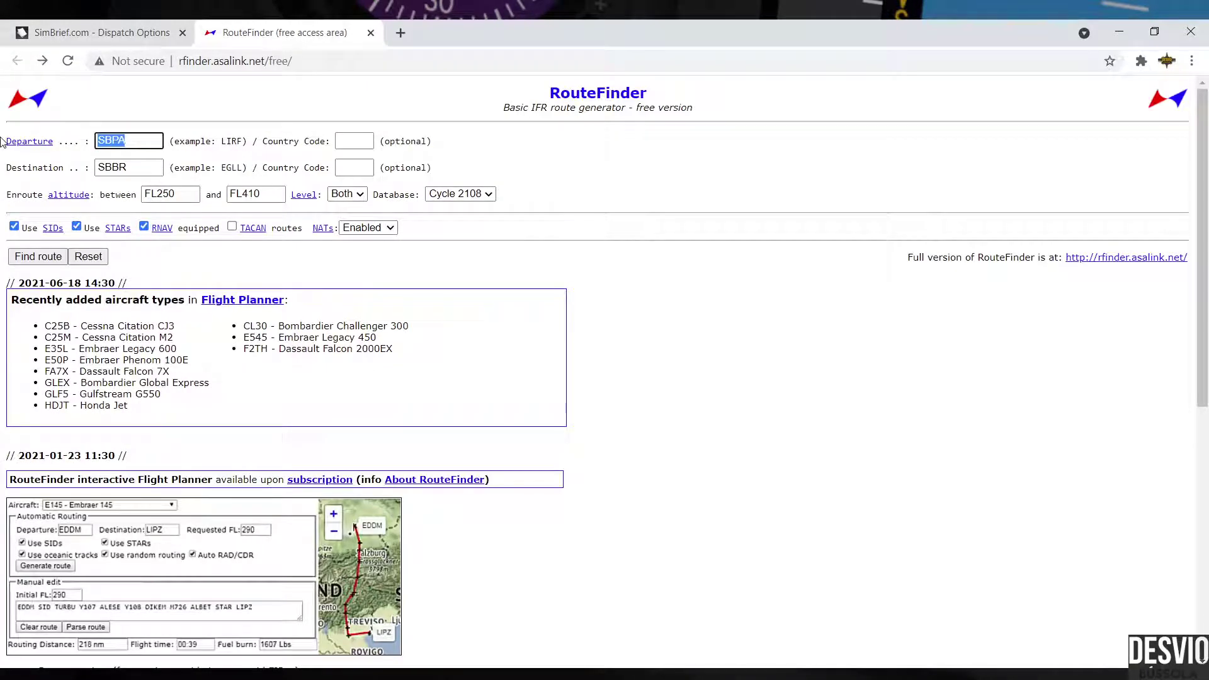
type("SBFL")
key("Tab")
type("SB")
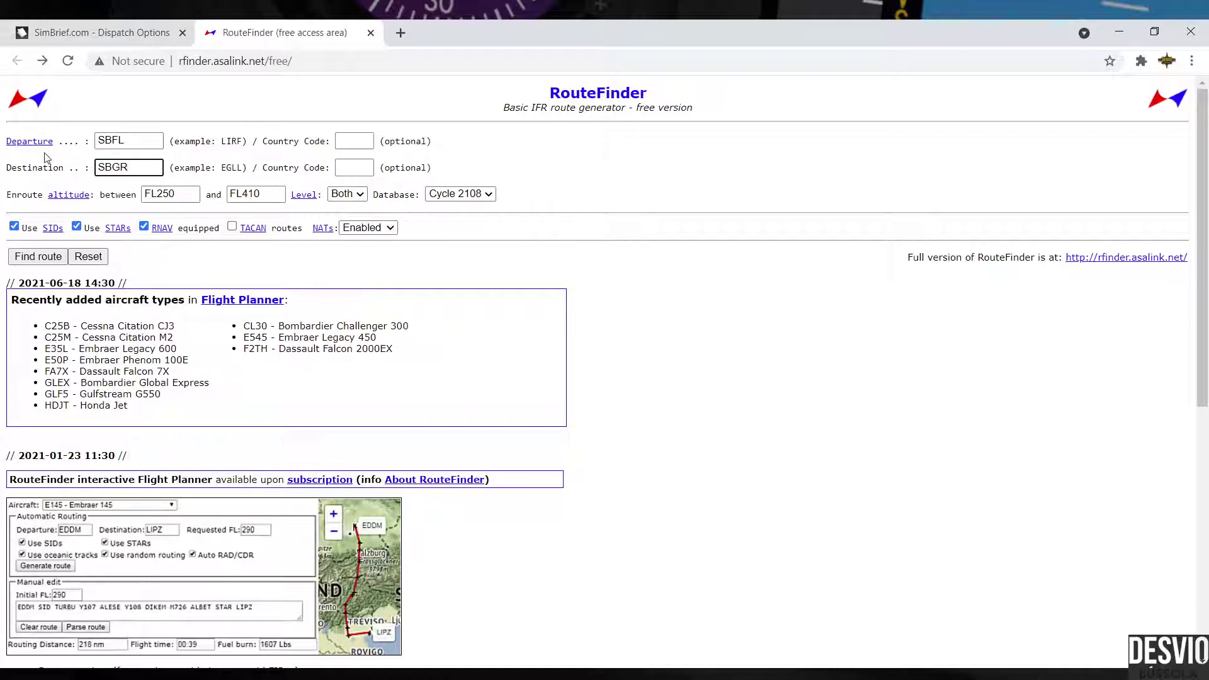
type("GR")
left_click(37, 256)
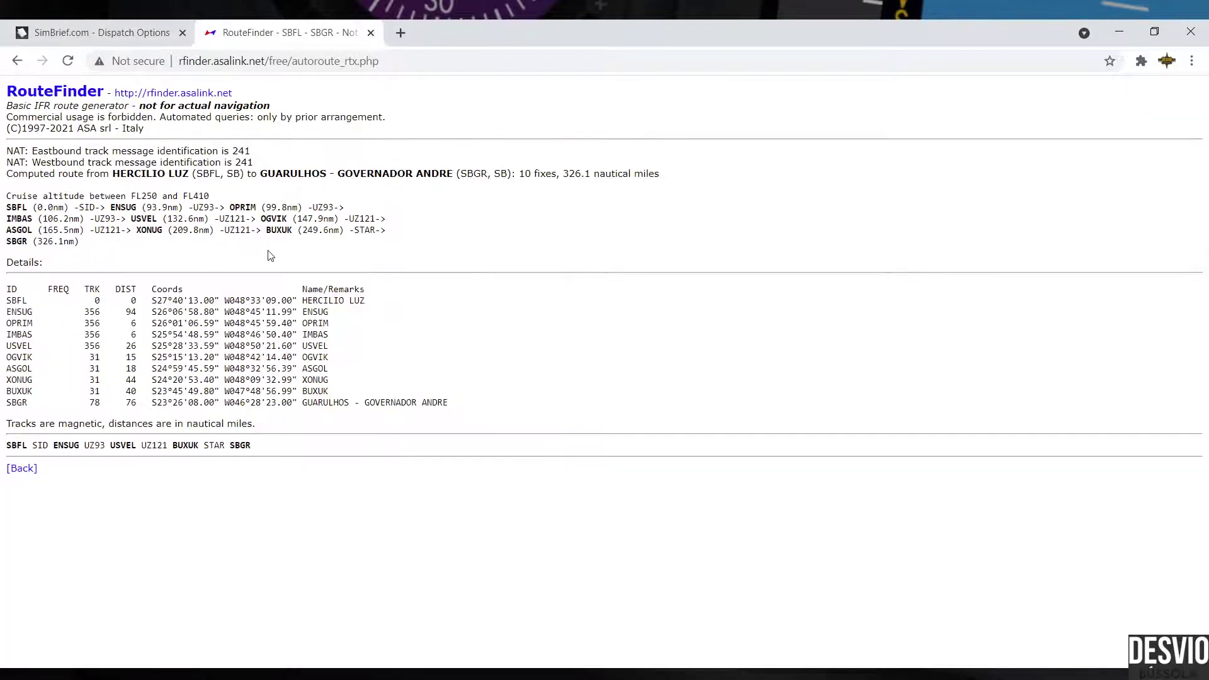
left_click_drag(7, 446, 251, 446)
key("ctrl+c")
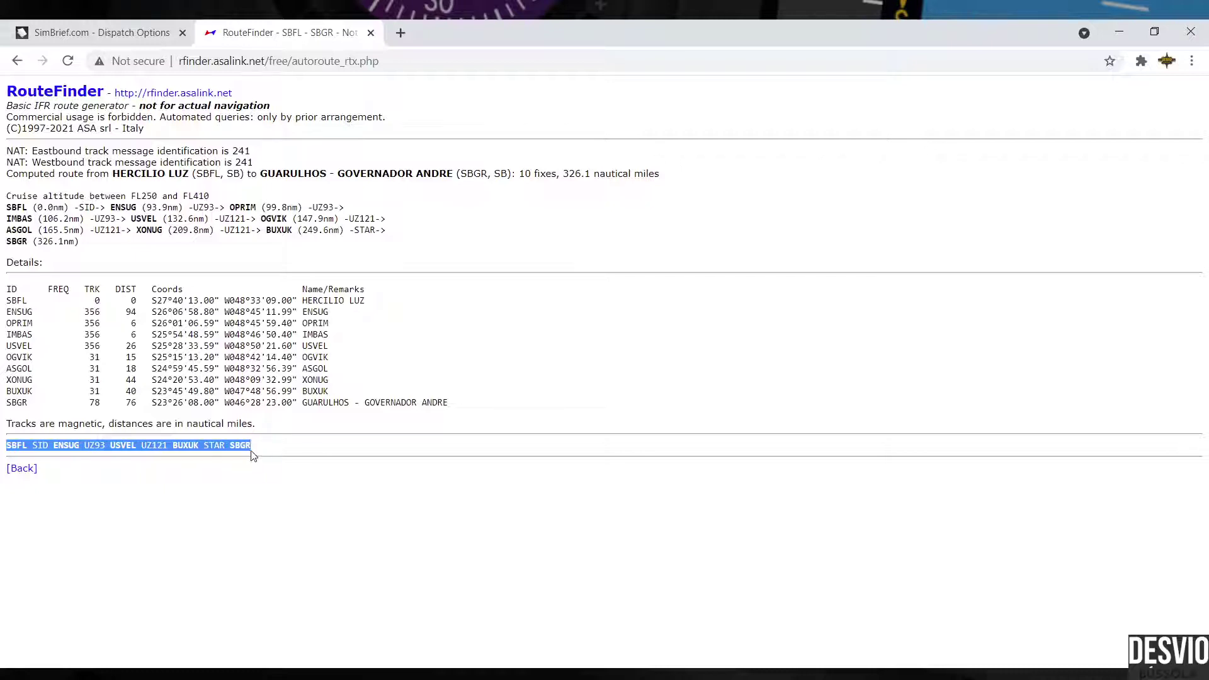
left_click(104, 32)
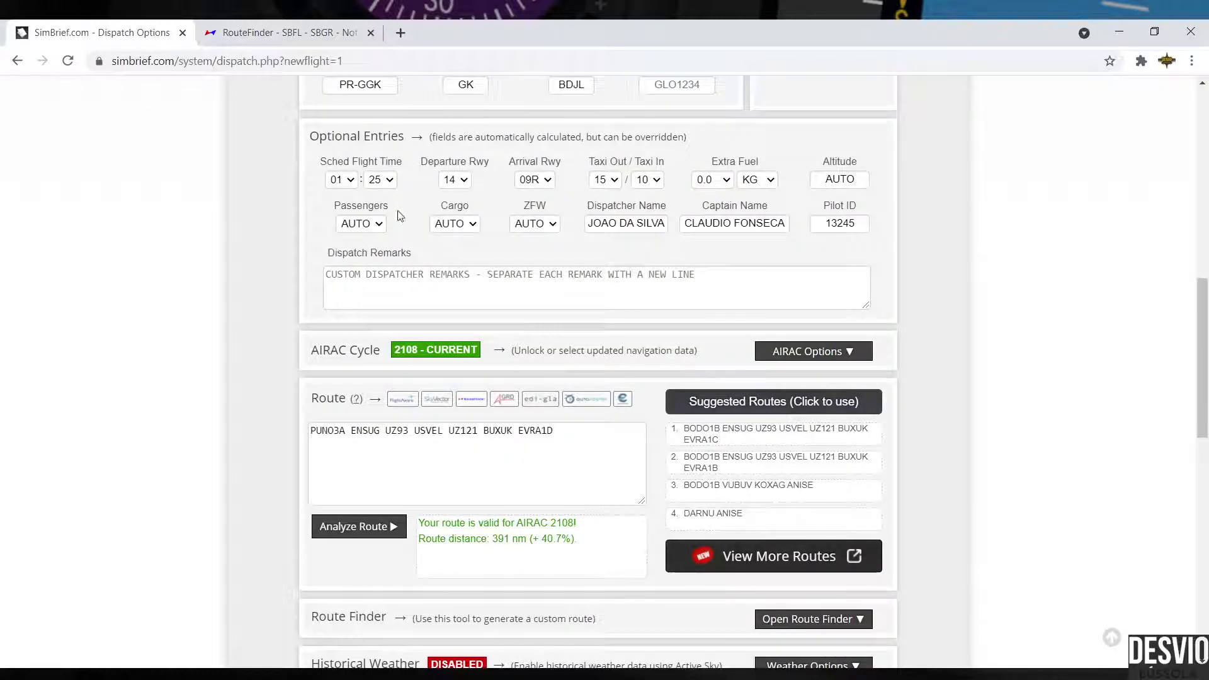
Step: Replace the route with SBFL ENSUG UZ93 USVEL UZ121 BUXUK SBGR and validate it for AIRAC 2108
left_click(505, 425)
key("ctrl+a")
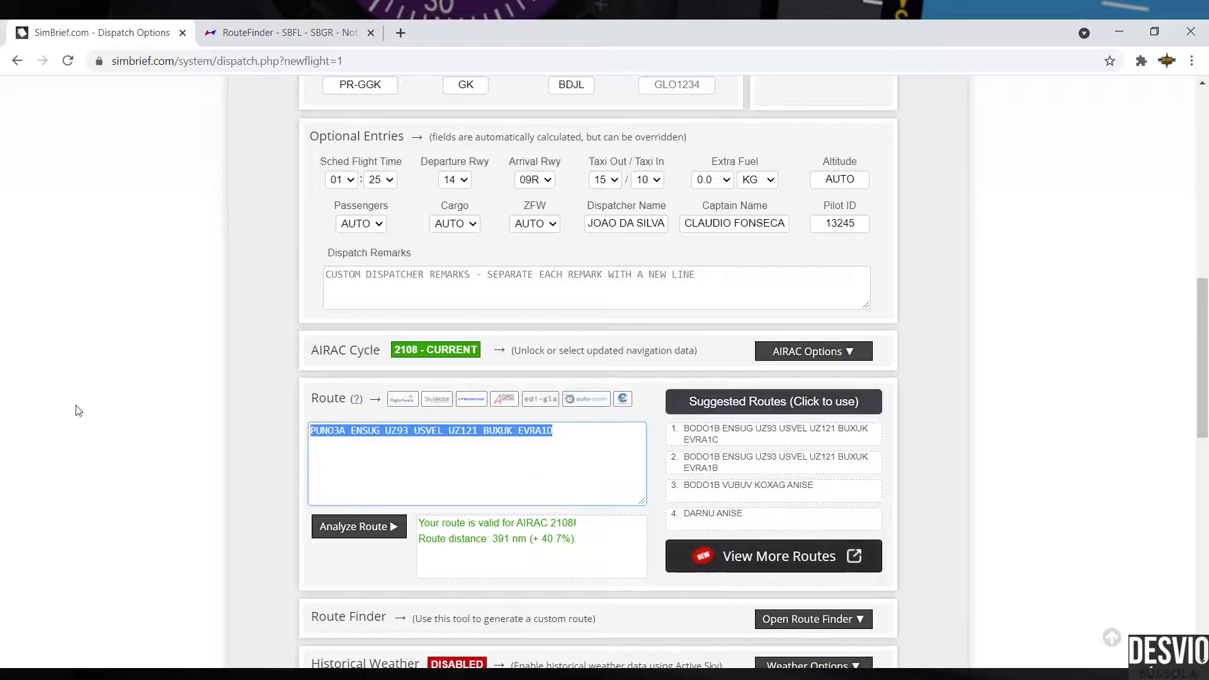
key("ctrl+v")
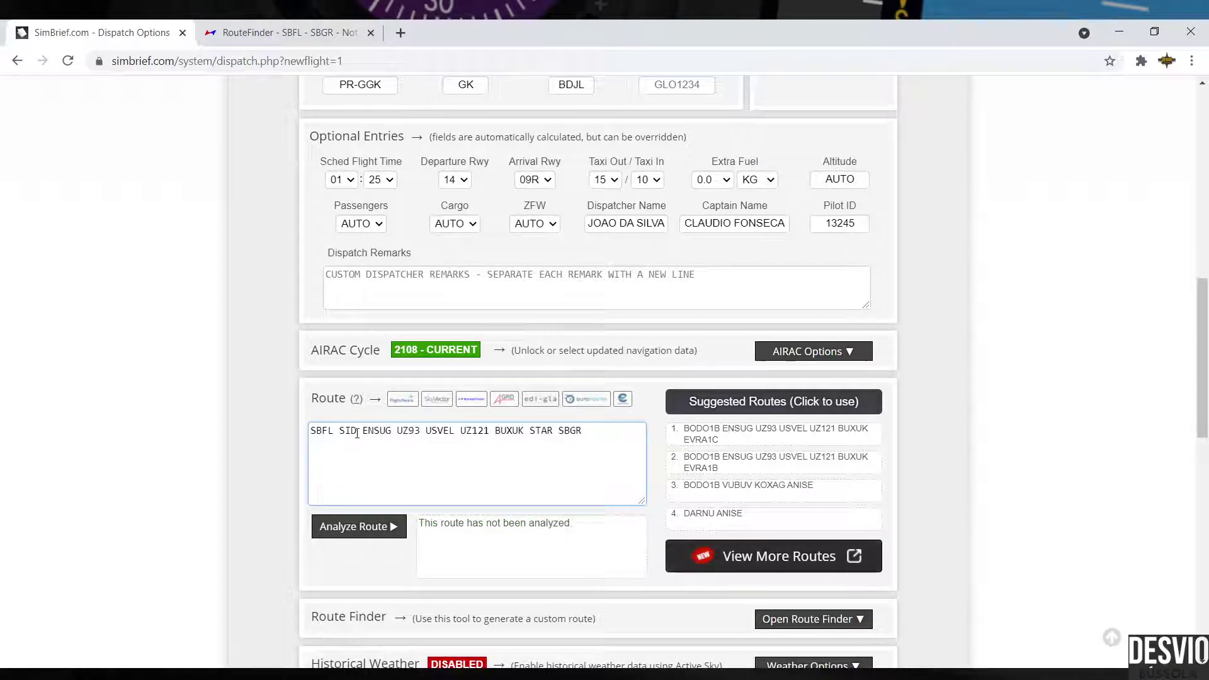
key("BackSpace")
key("BackSpace")
key("BackSpace")
key("BackSpace")
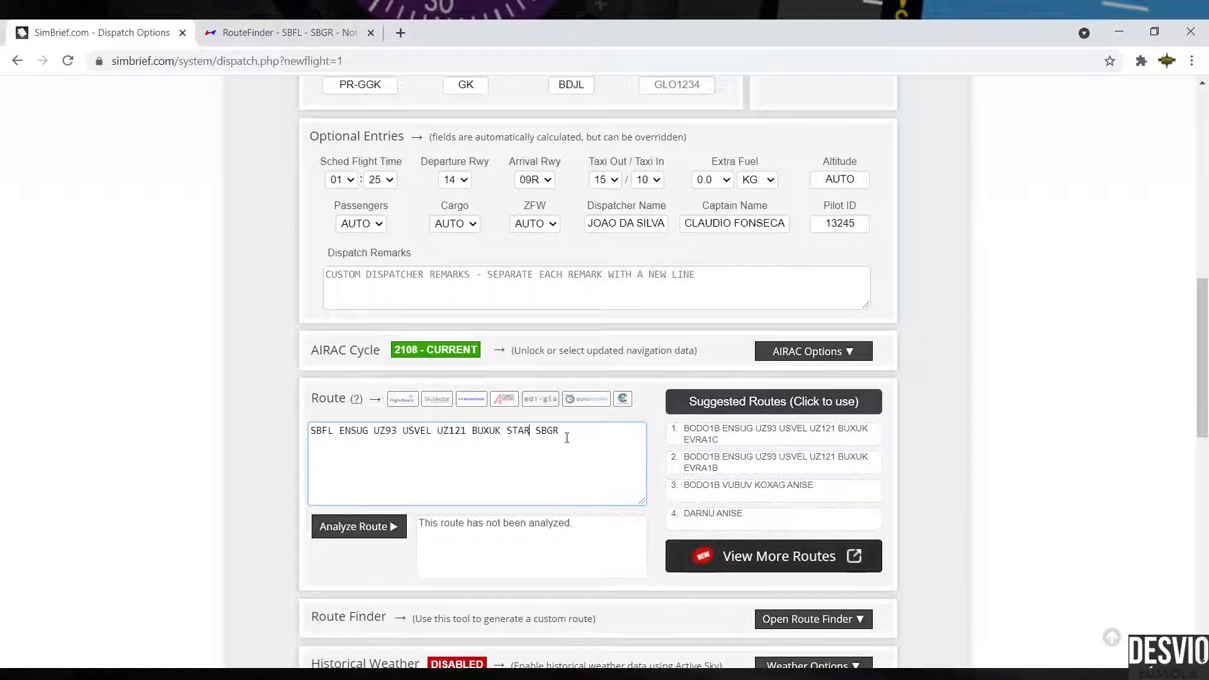
key("BackSpace")
key("BackSpace")
key("BackSpace")
key("BackSpace")
key("BackSpace")
left_click(352, 526)
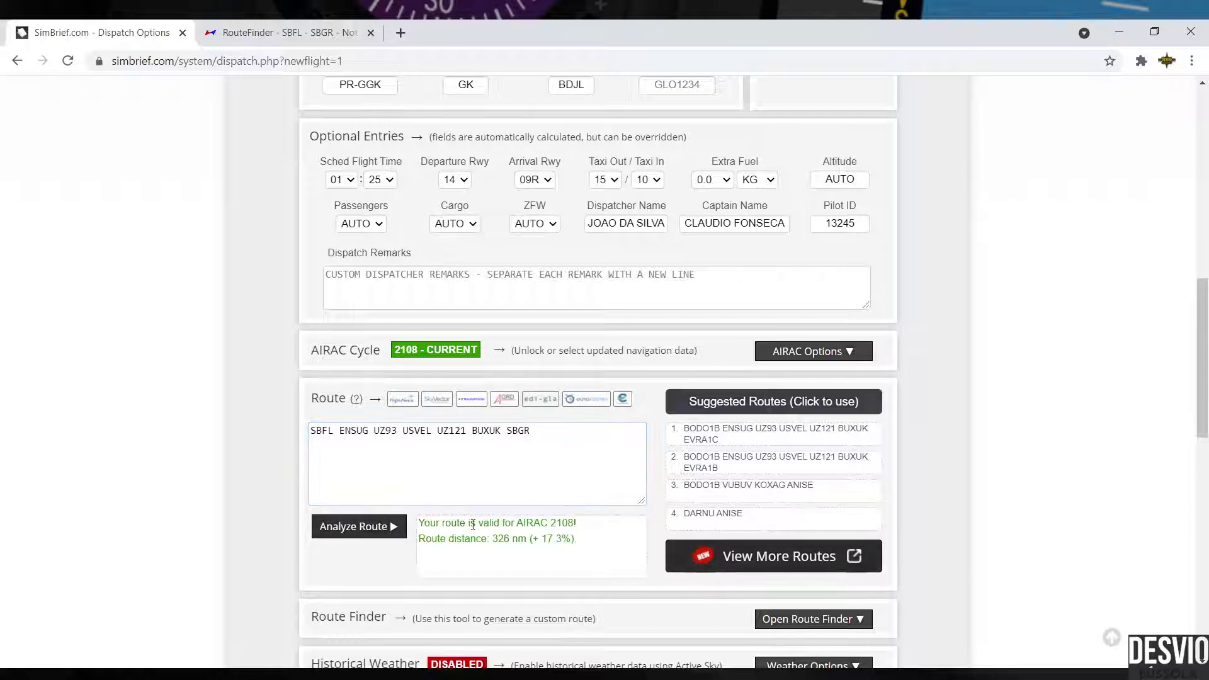
left_click(546, 495)
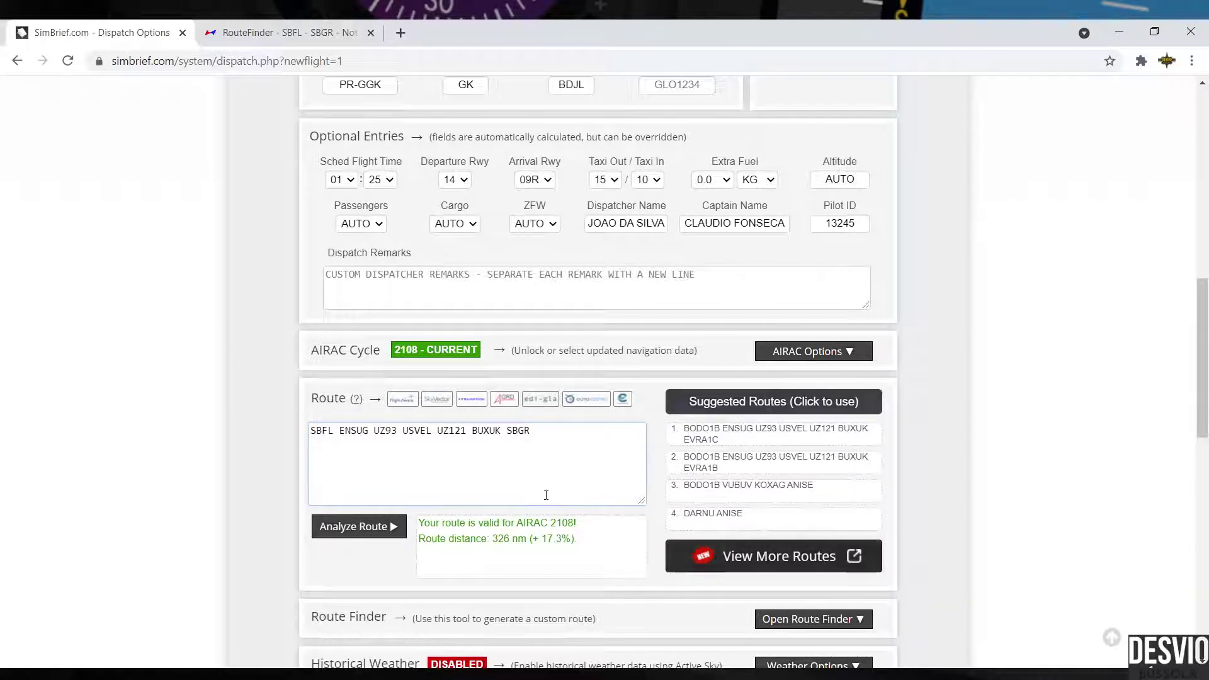
scroll(619, 488, "down", 3)
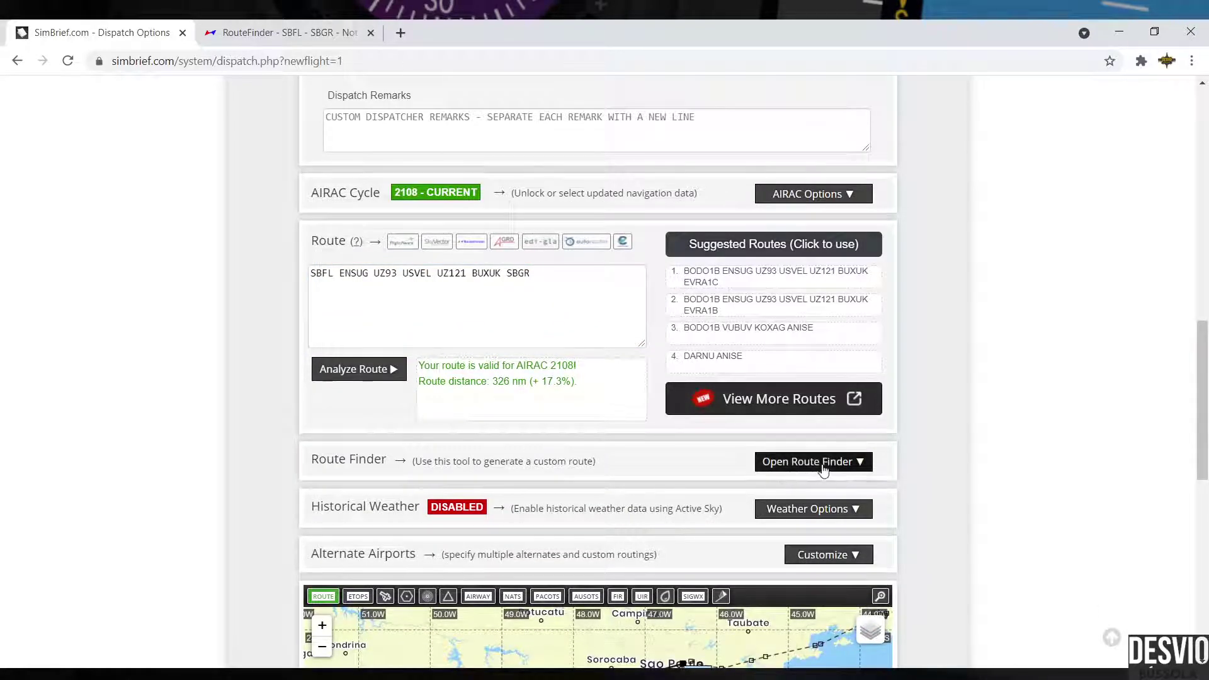
Step: Add the PUNO3A departure and EVRA1D RNAV arrival to the route, making it 391 nm
left_click(813, 463)
scroll(571, 401, "down", 1)
scroll(570, 401, "down", 1)
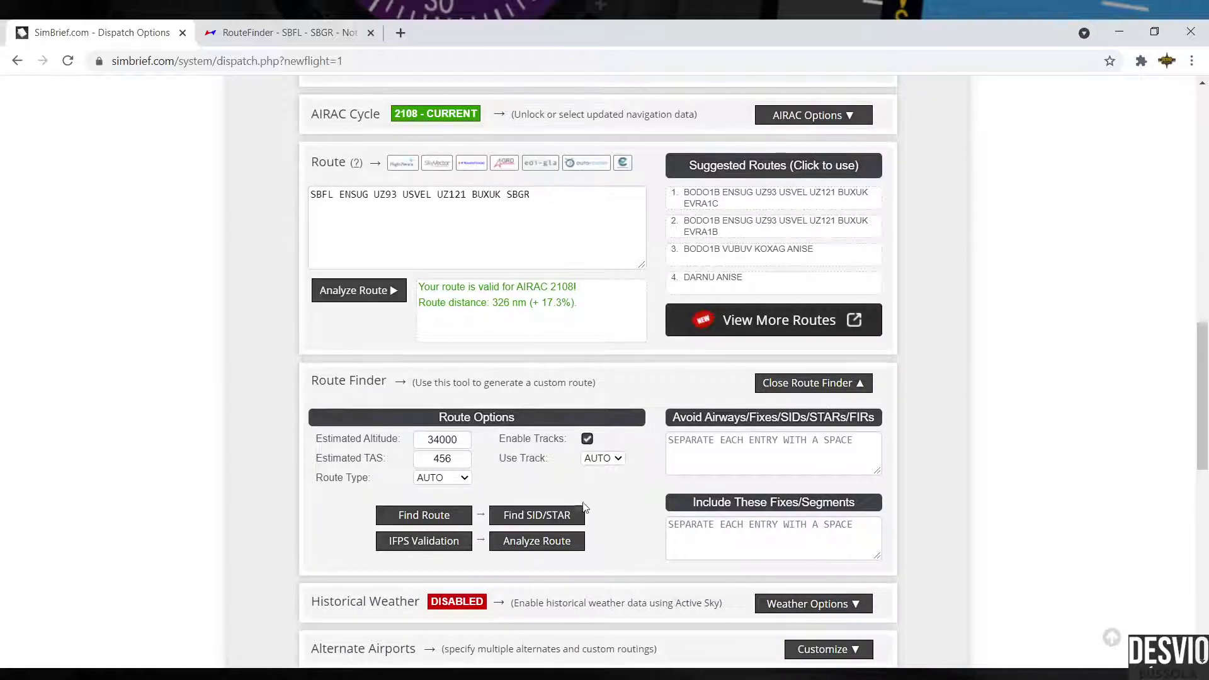
left_click(554, 514)
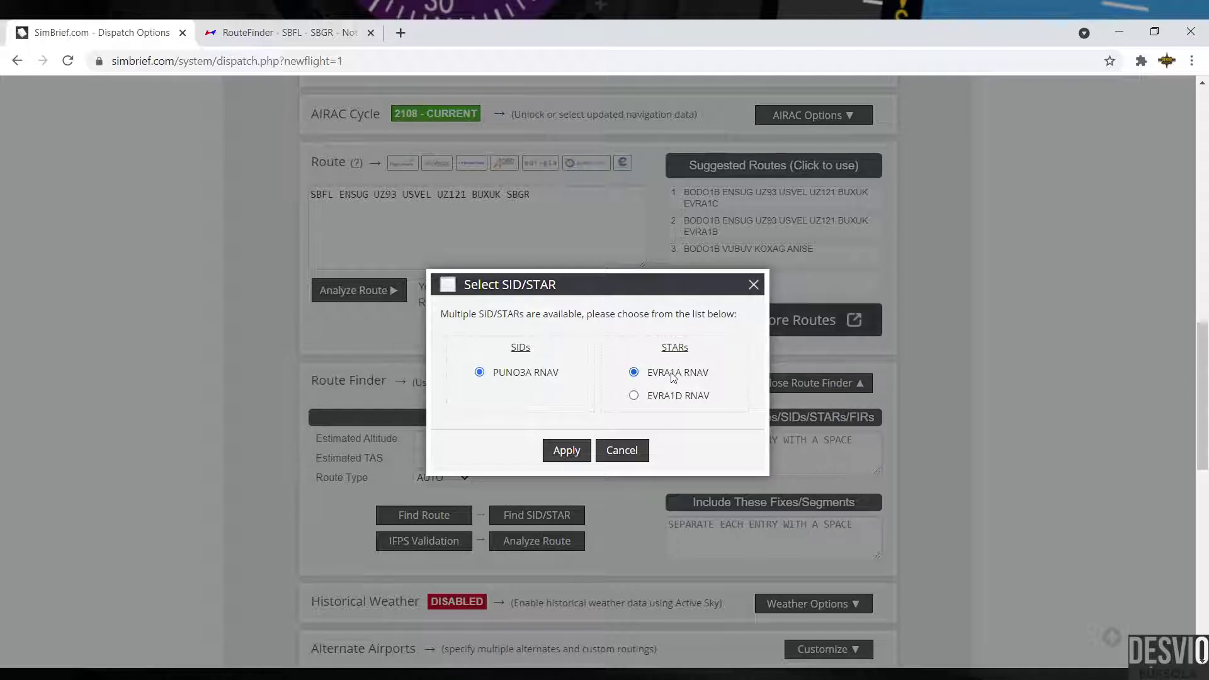
left_click(636, 395)
left_click(566, 451)
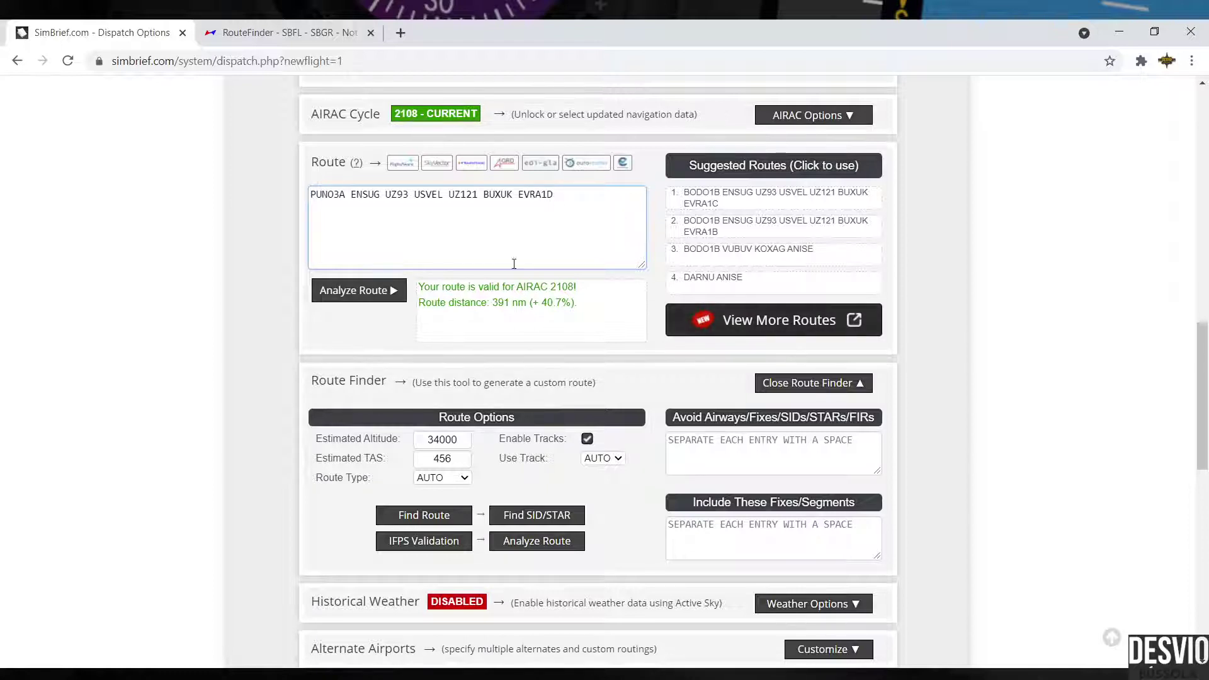
left_click(368, 290)
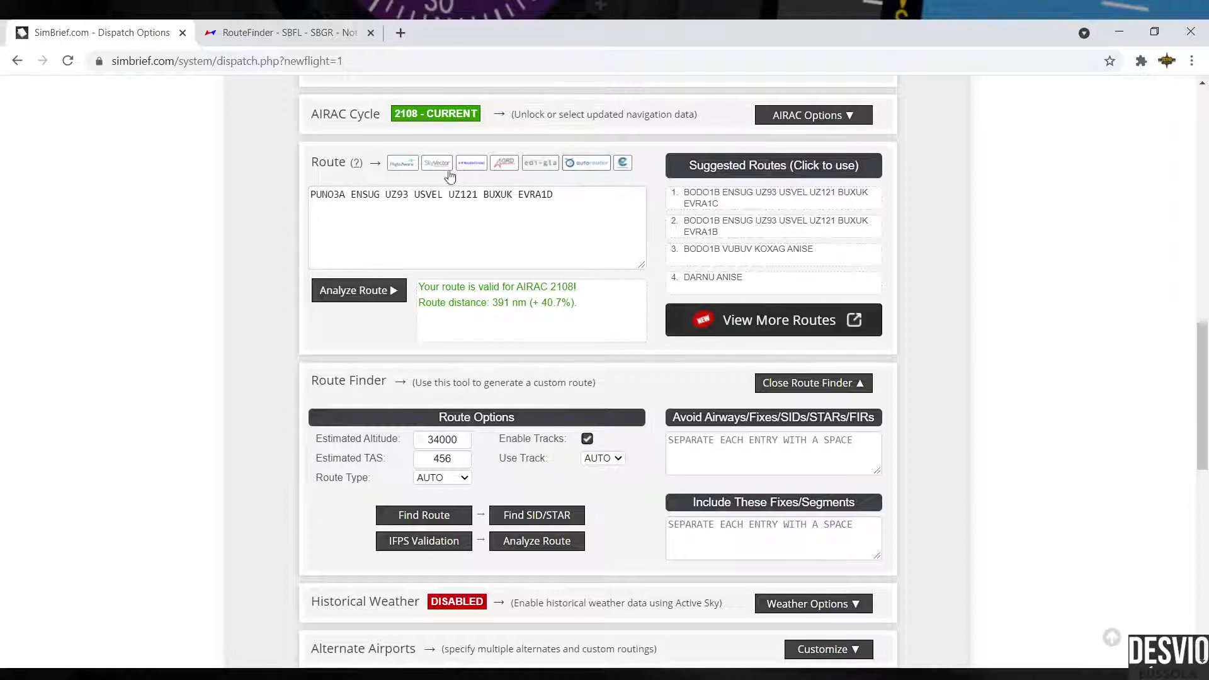
left_click(533, 197)
left_click(702, 471)
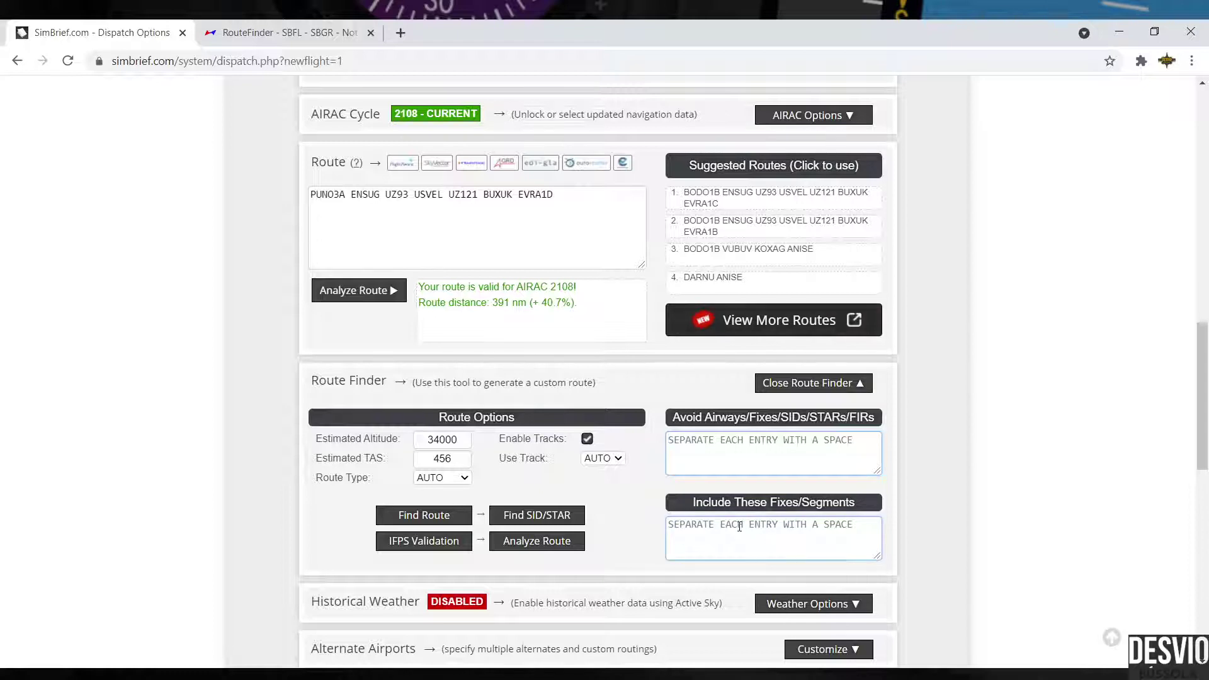
left_click(825, 526)
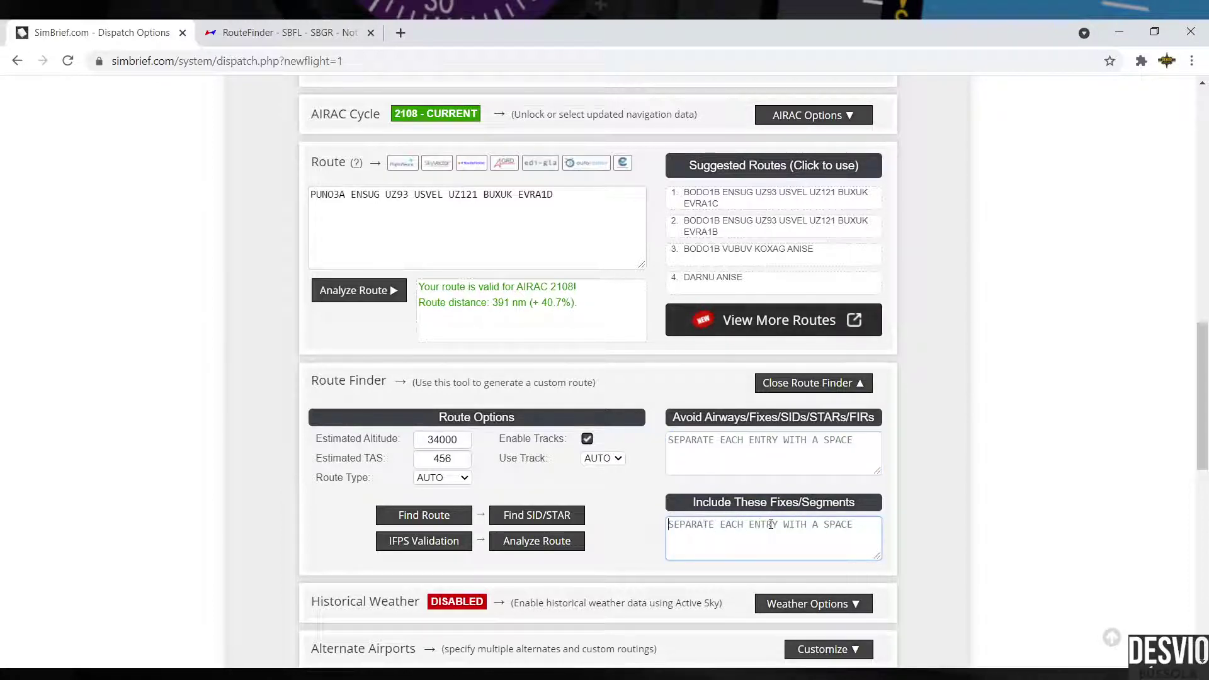
left_click(676, 468)
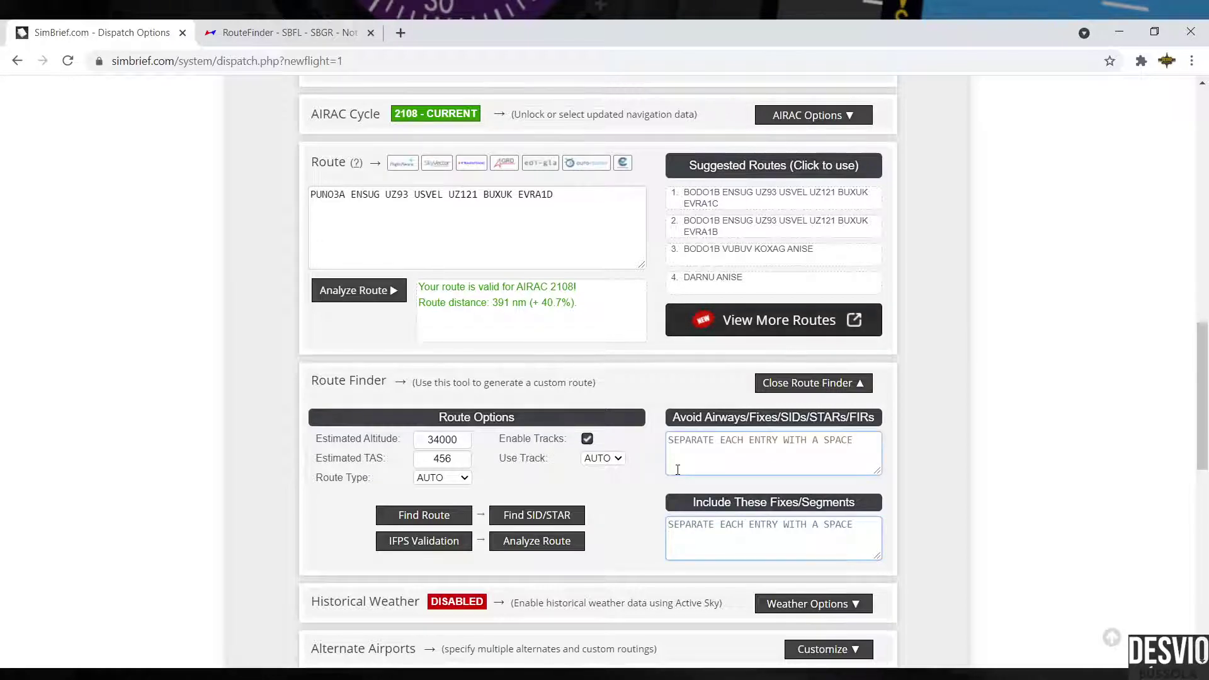
scroll(678, 469, "up", 8)
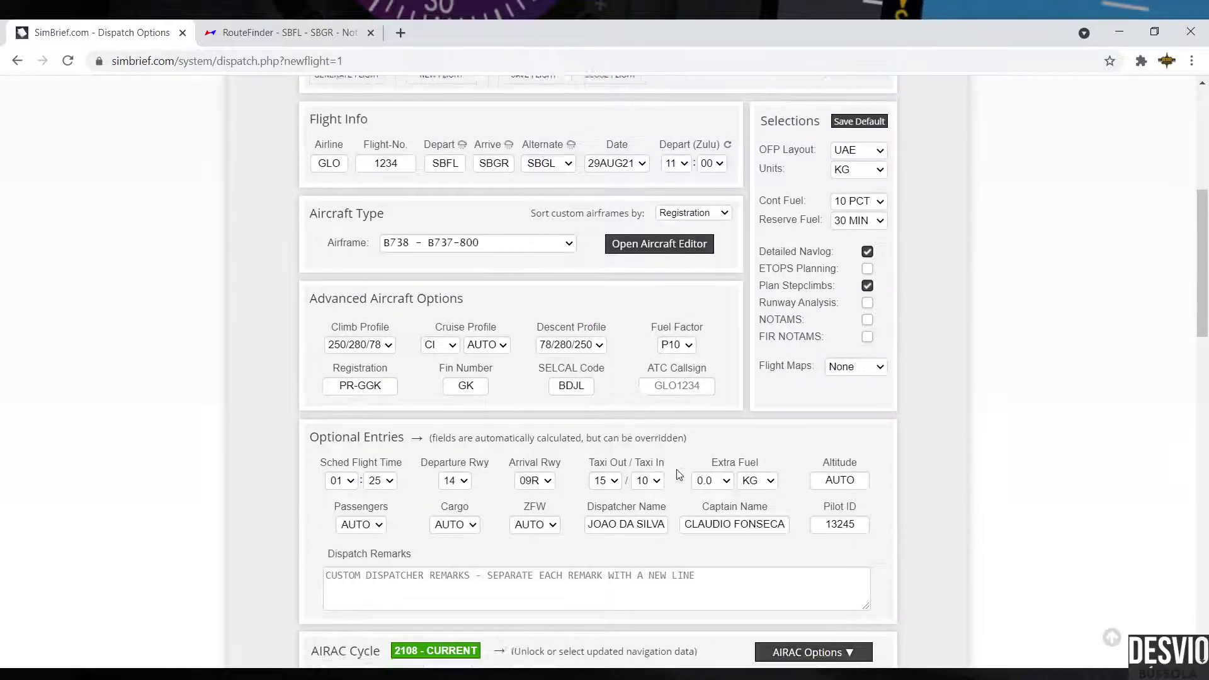
scroll(678, 473, "down", 6)
scroll(677, 474, "up", 6)
scroll(678, 473, "down", 10)
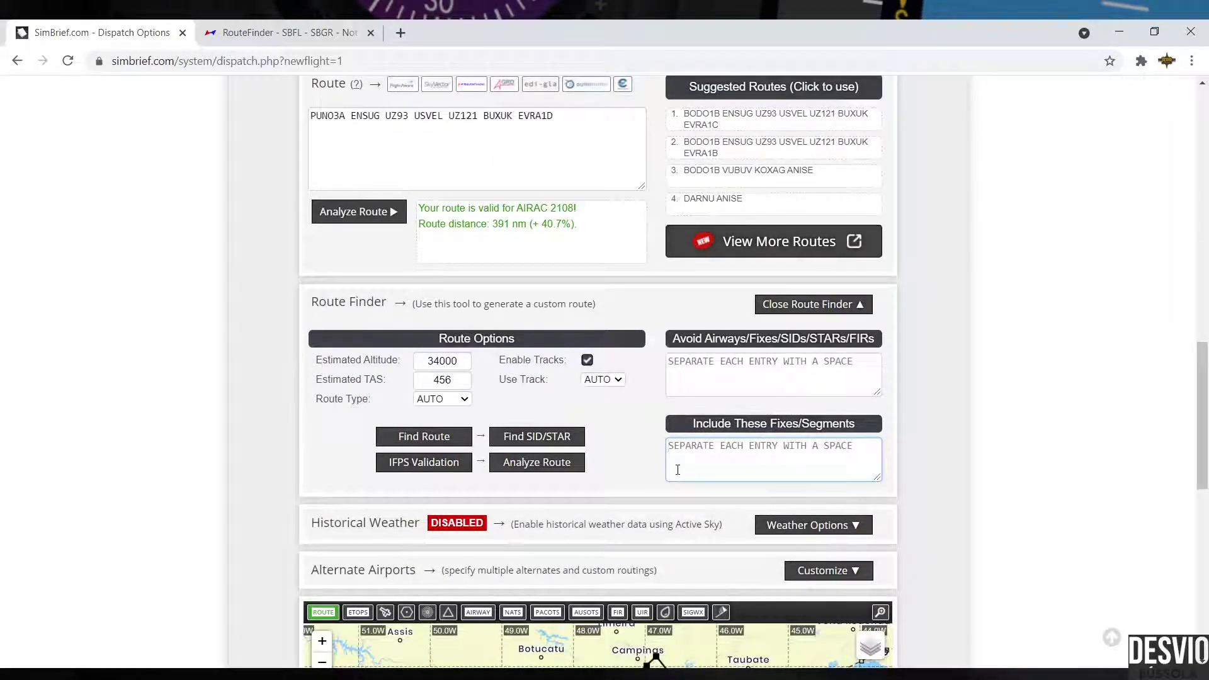
scroll(678, 472, "down", 1)
scroll(678, 472, "up", 2)
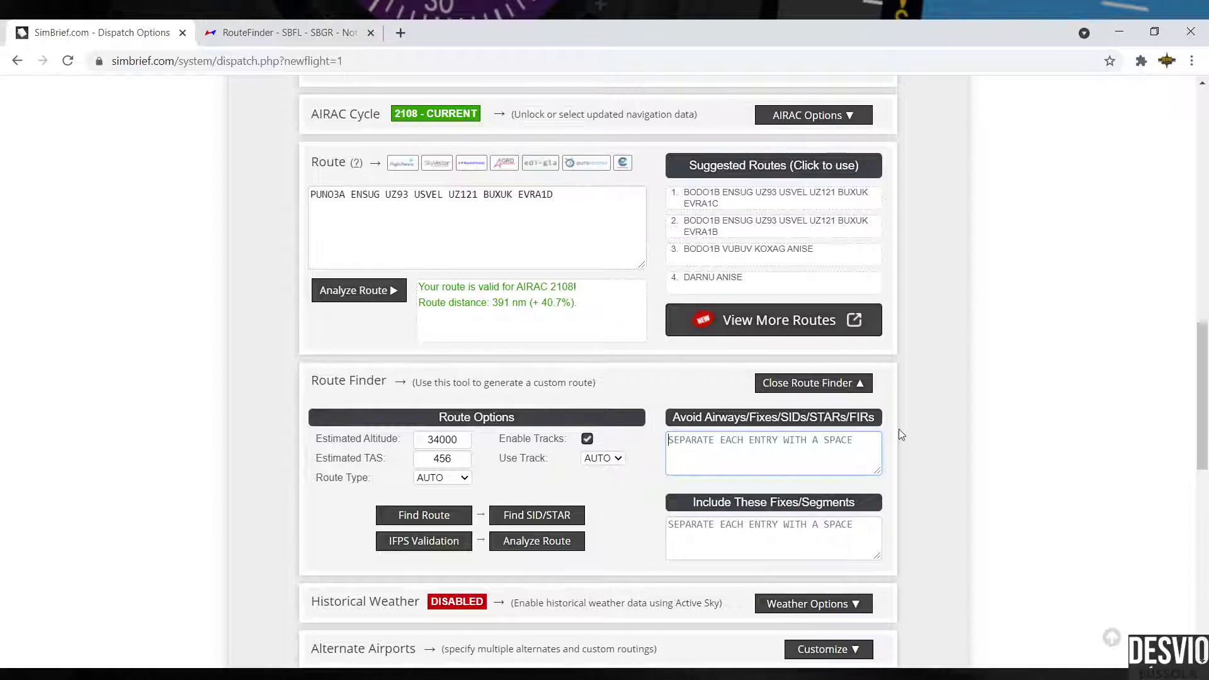
scroll(899, 430, "down", 3)
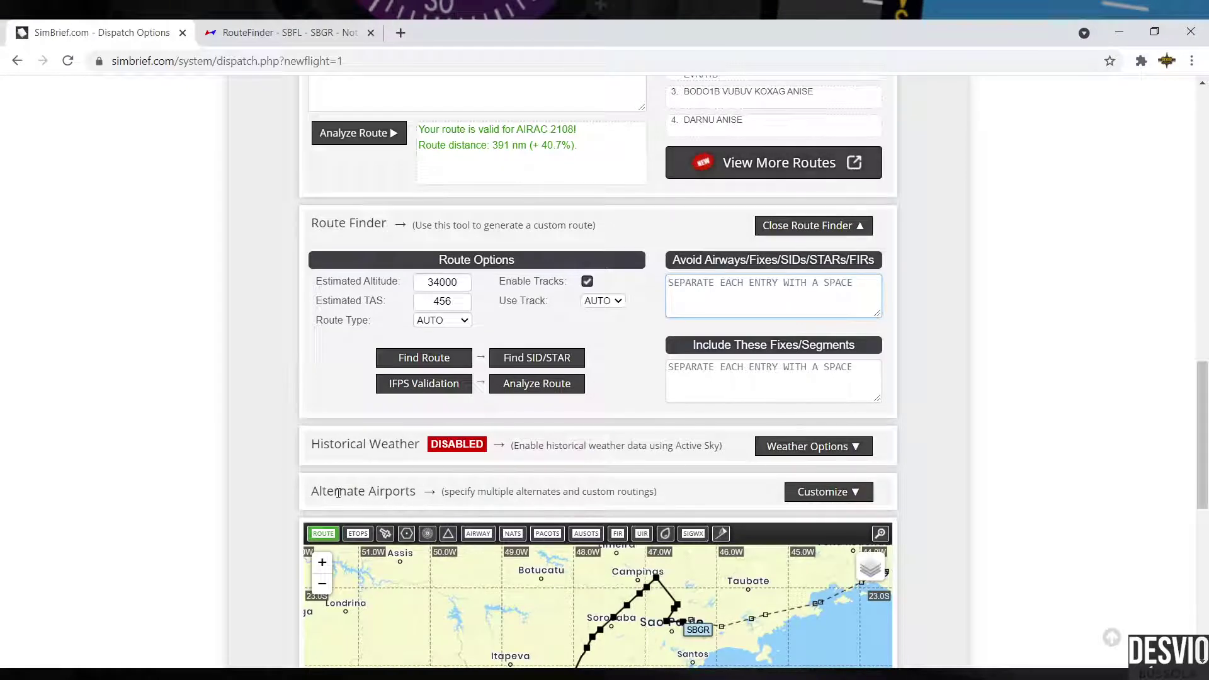
Step: In the alternate options, require two alternates and enter SBKP as the second
left_click(838, 493)
scroll(928, 440, "down", 3)
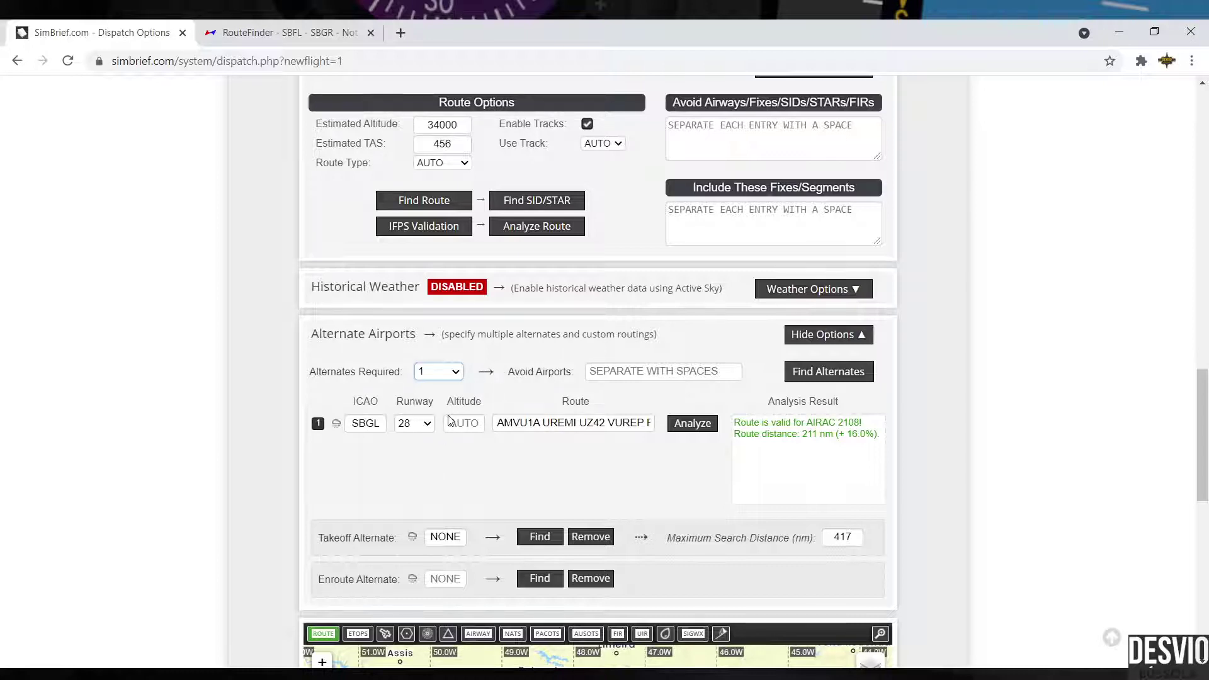
key("Down")
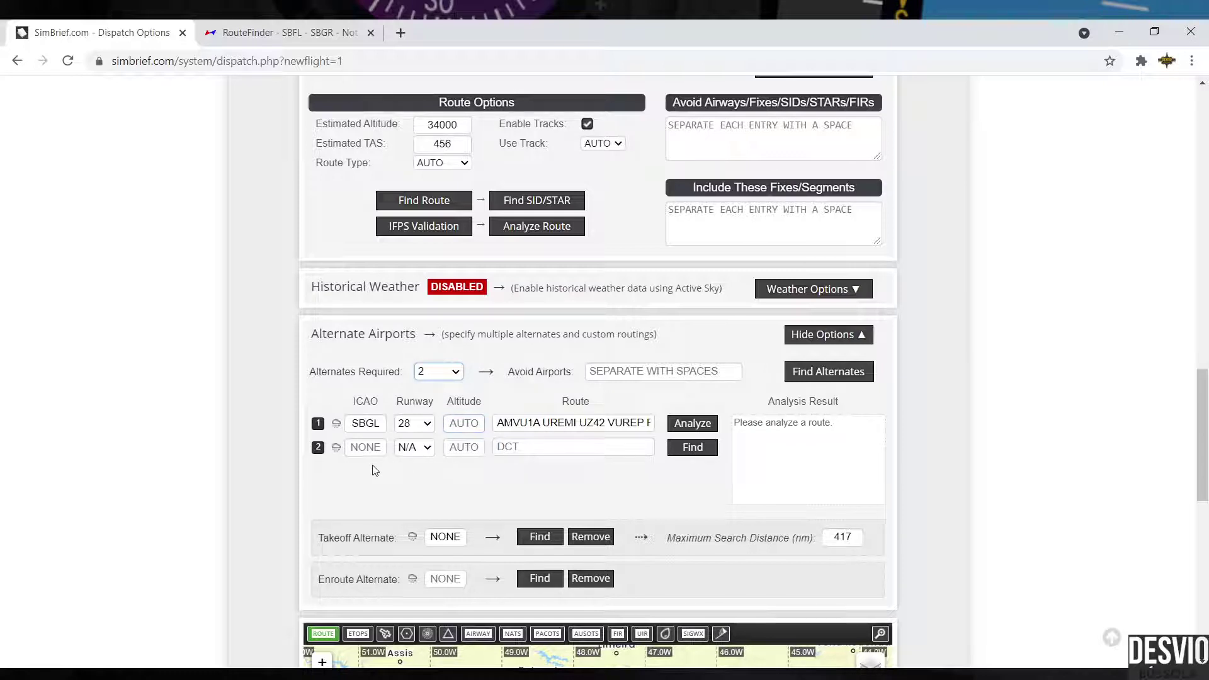
left_click(366, 448)
type("SBKP")
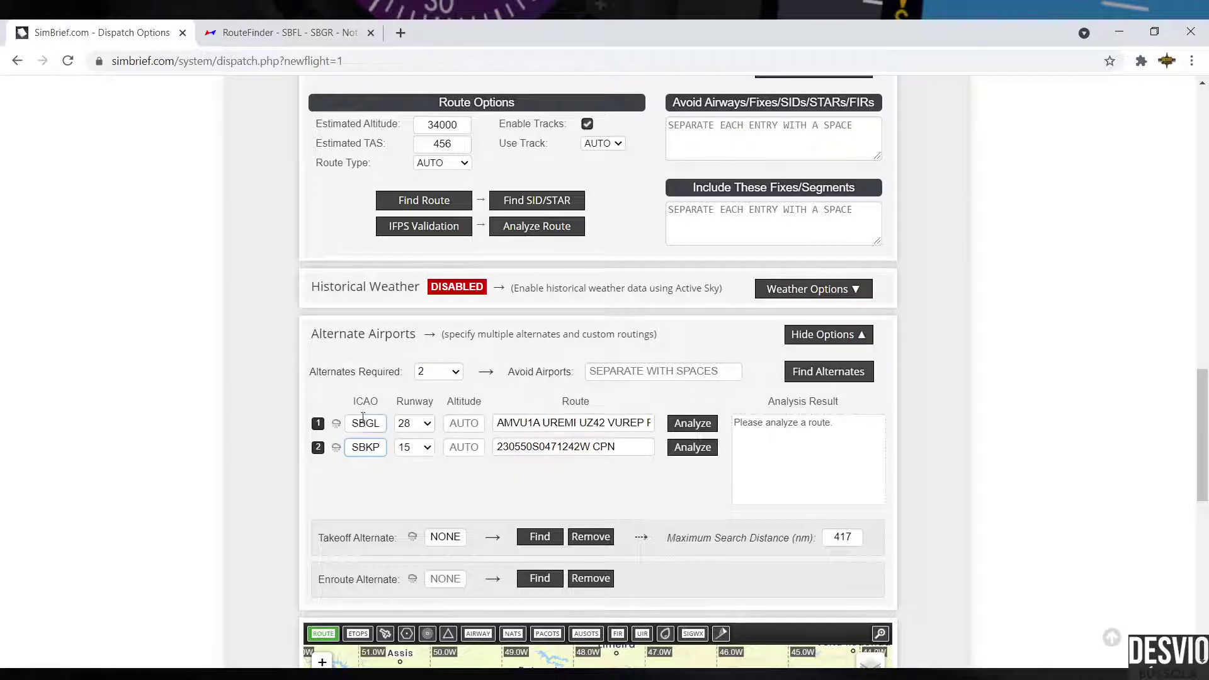
Step: Set the required alternates back to 1, leaving only SBGL runway 28
left_click_drag(346, 423, 348, 451)
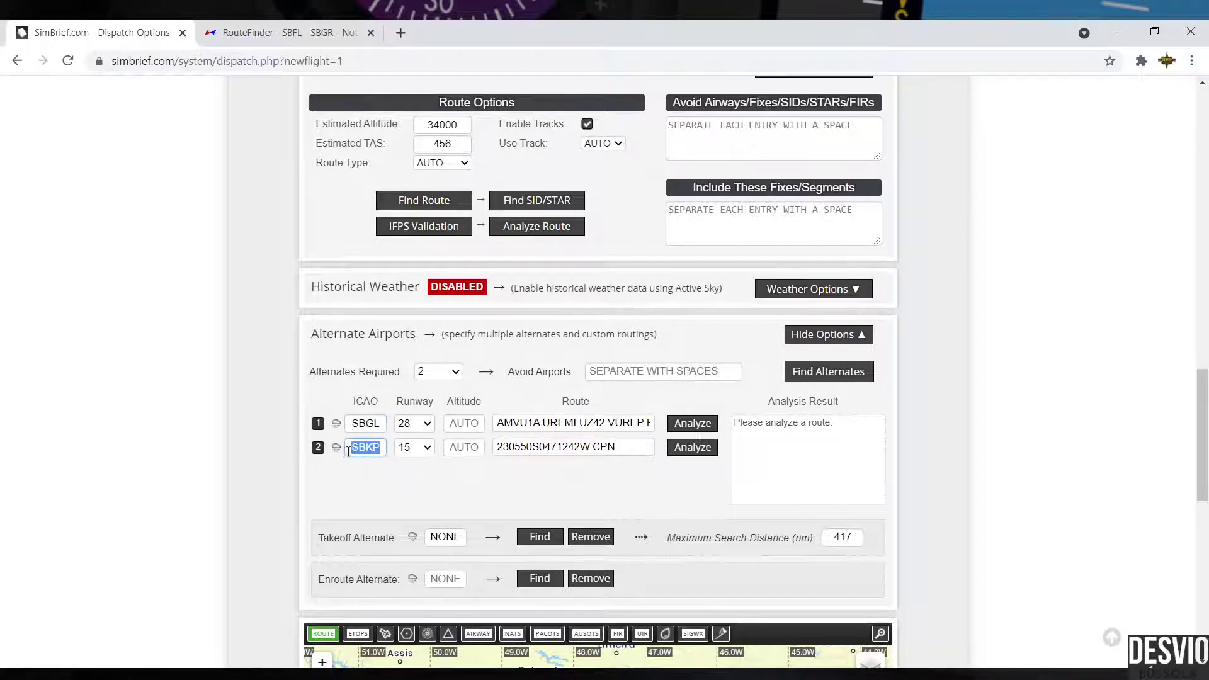
left_click(381, 471)
left_click(383, 454)
left_click(456, 375)
key("Down")
key("Down")
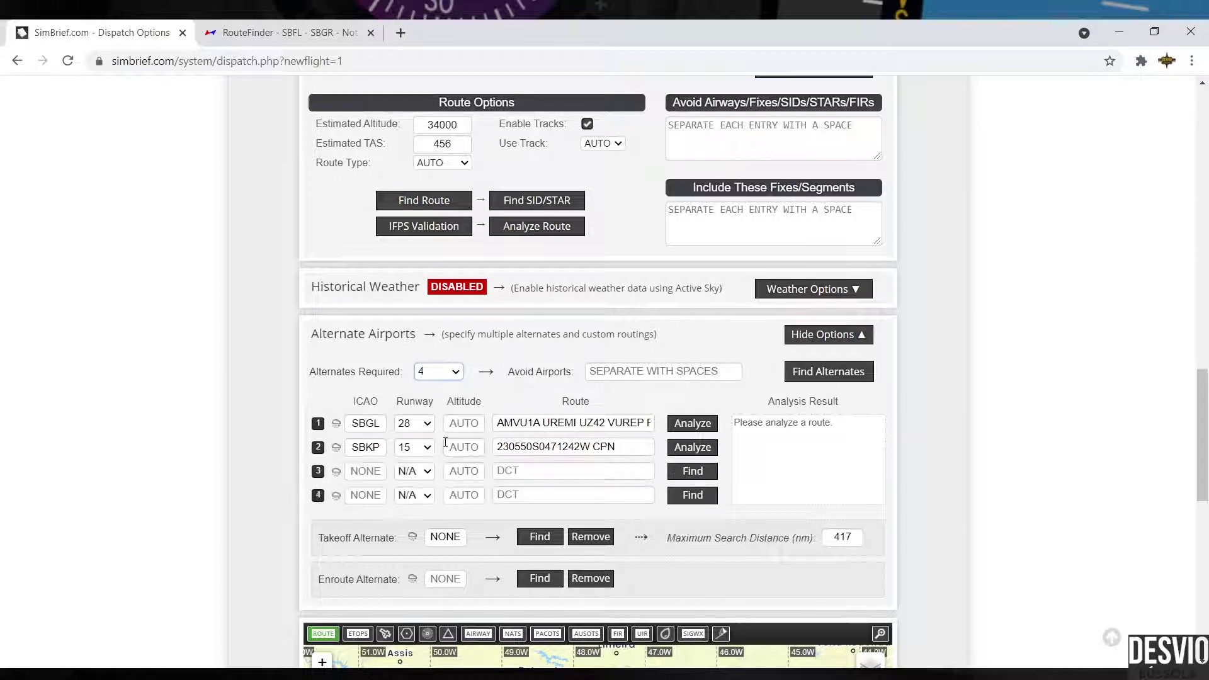
key("Up")
key("Up")
key("Up")
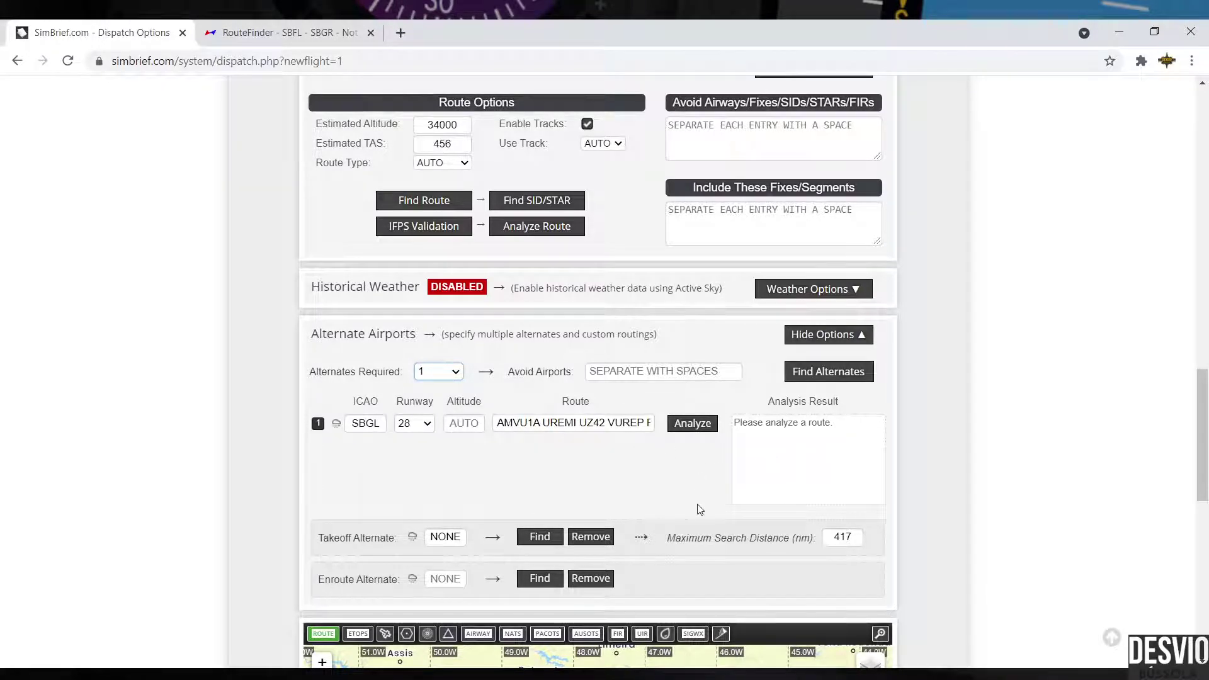
left_click(444, 539)
left_click_drag(331, 543, 398, 542)
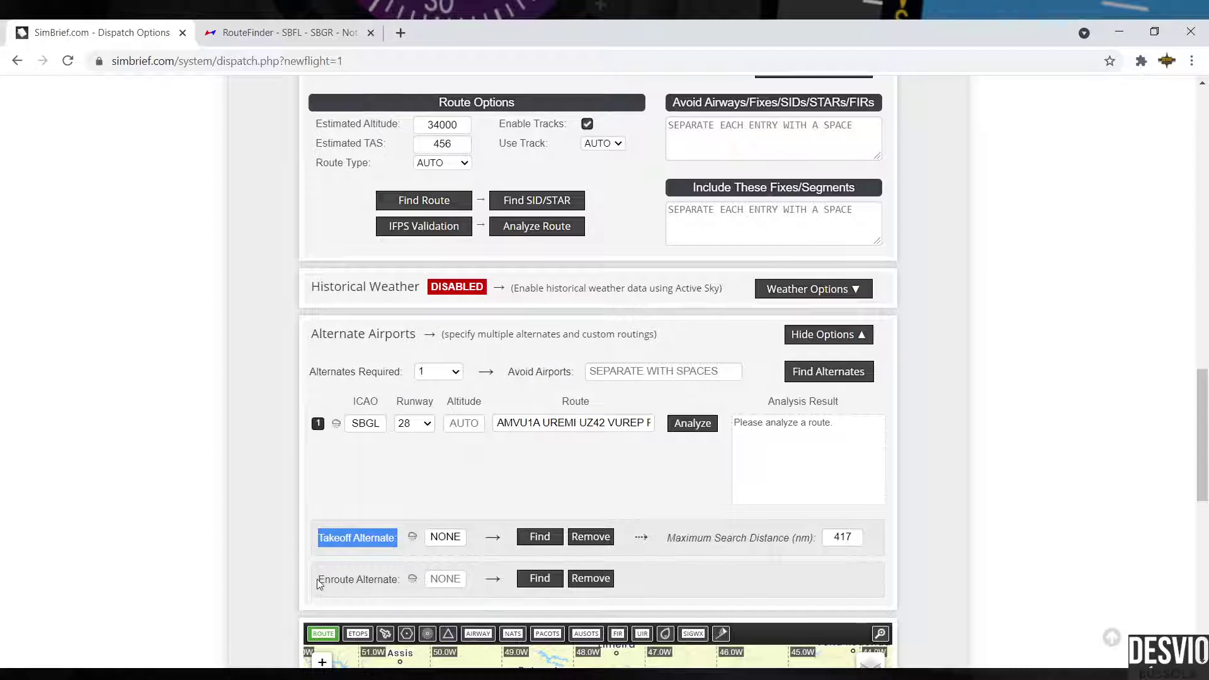
left_click_drag(318, 580, 399, 580)
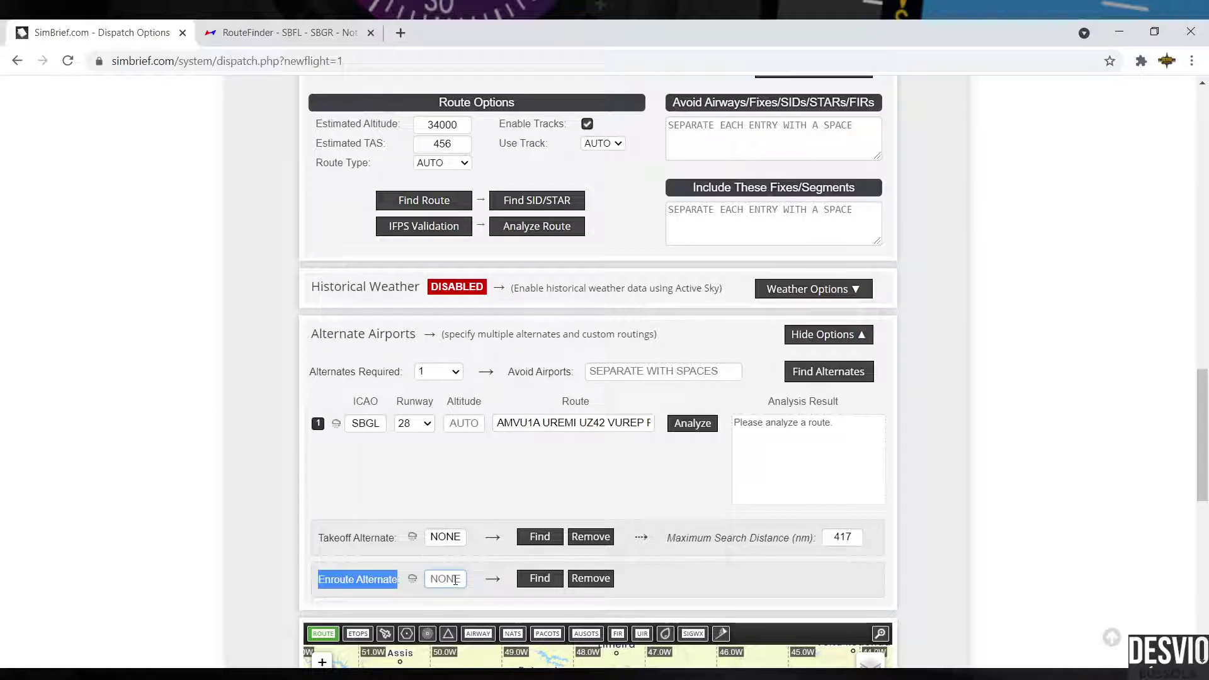
Step: Show the airway lines on the route map, then hide them again
left_click(434, 486)
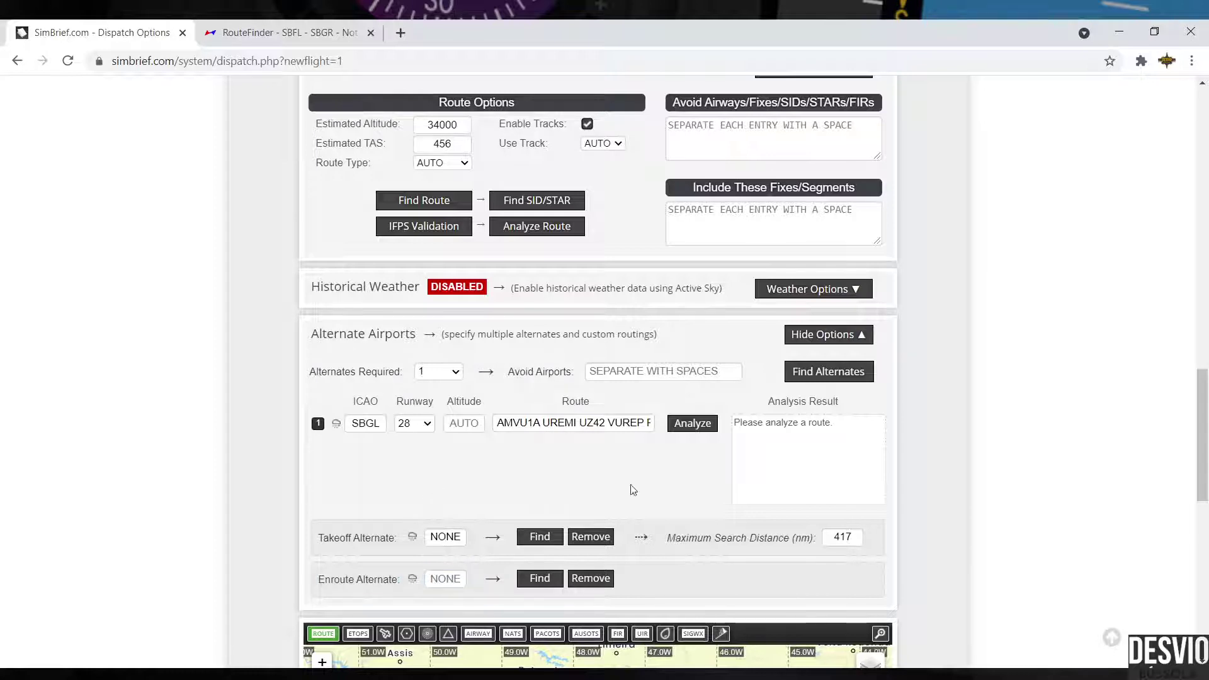
scroll(955, 448, "down", 5)
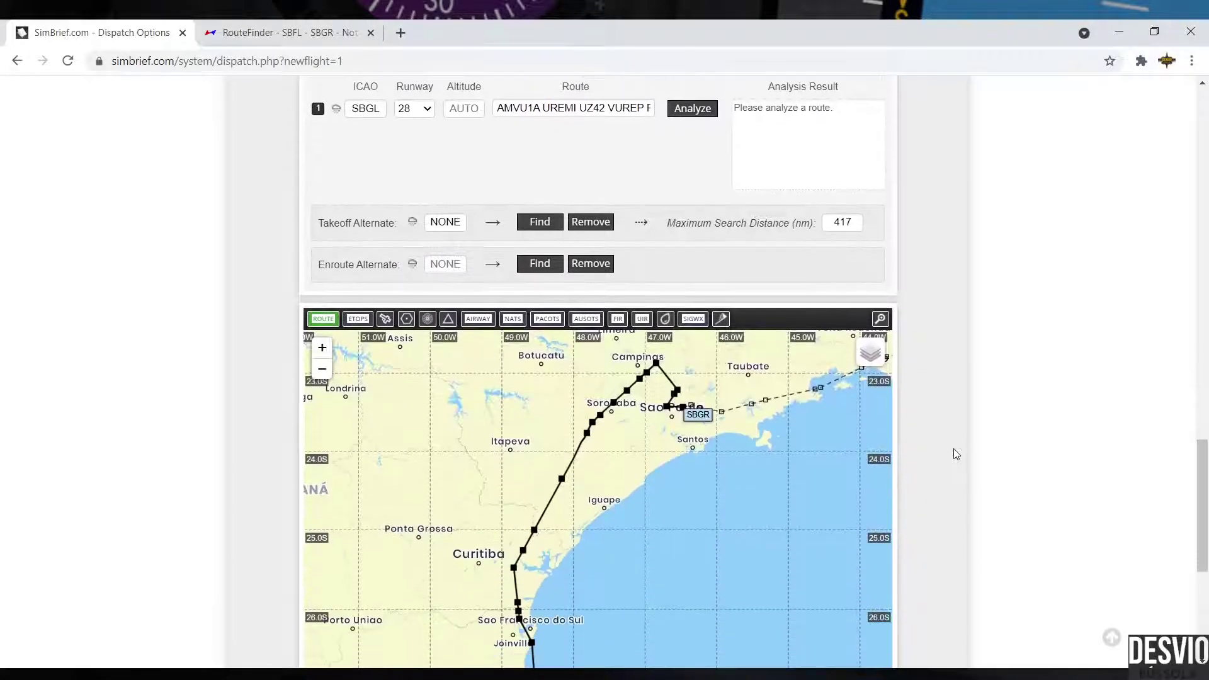
scroll(954, 449, "down", 2)
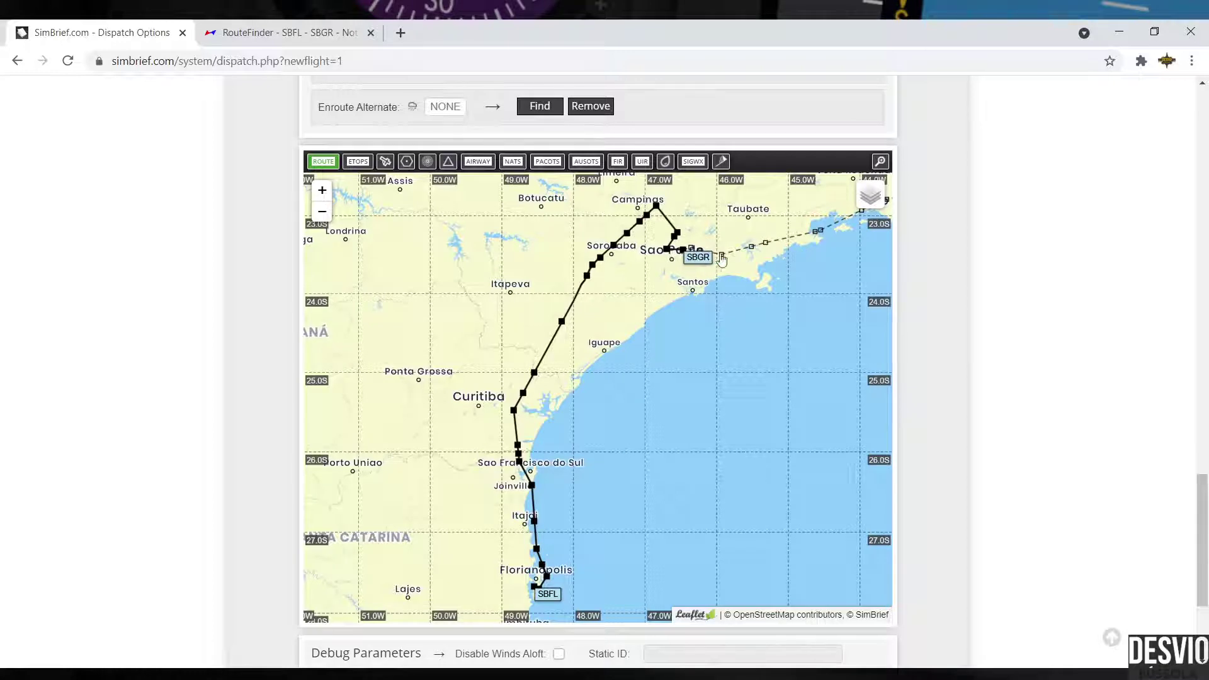
mouse_move(881, 200)
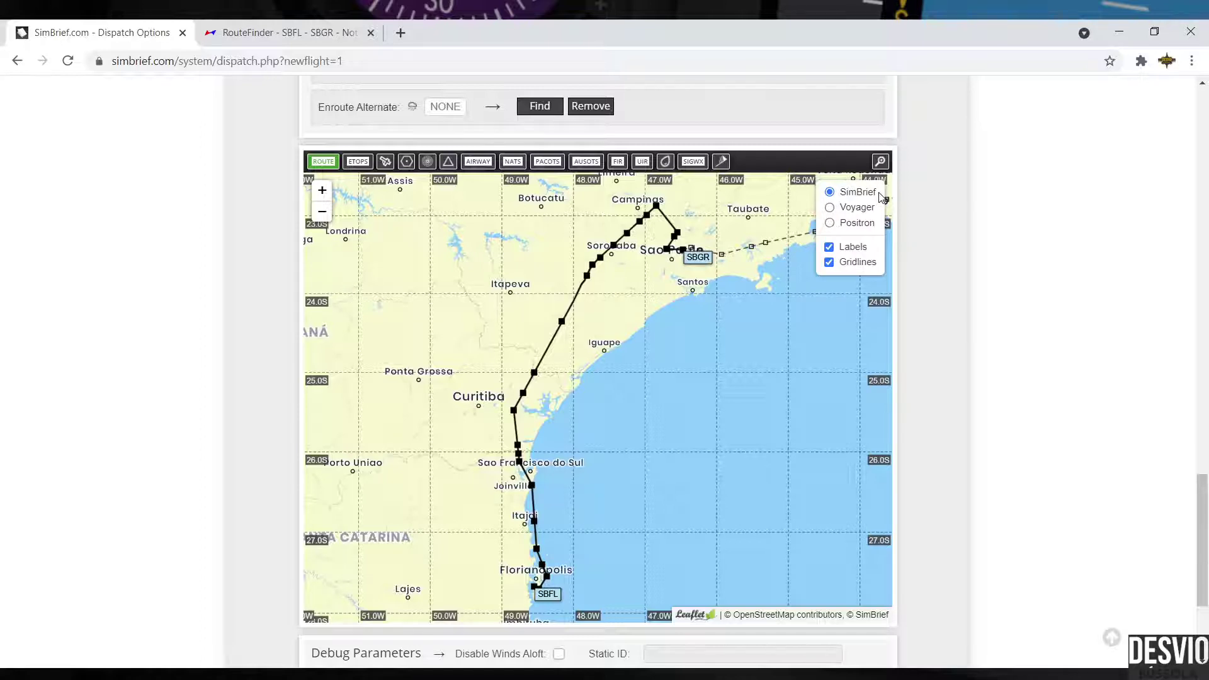
left_click(486, 170)
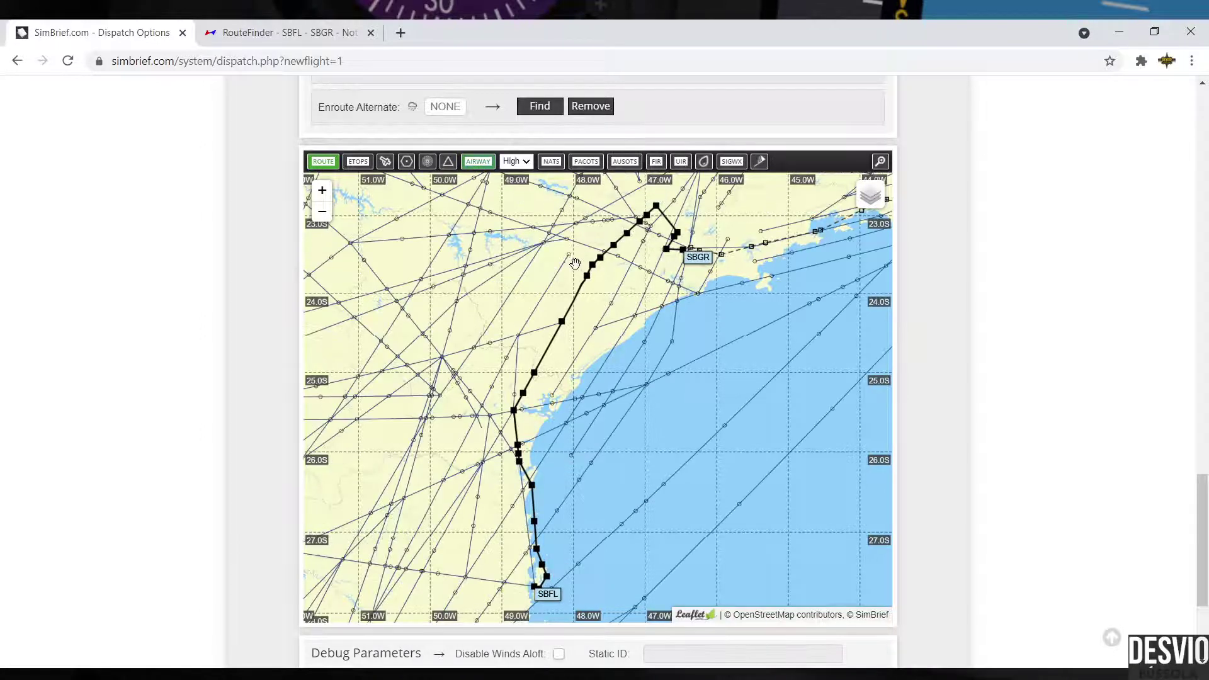
left_click(490, 163)
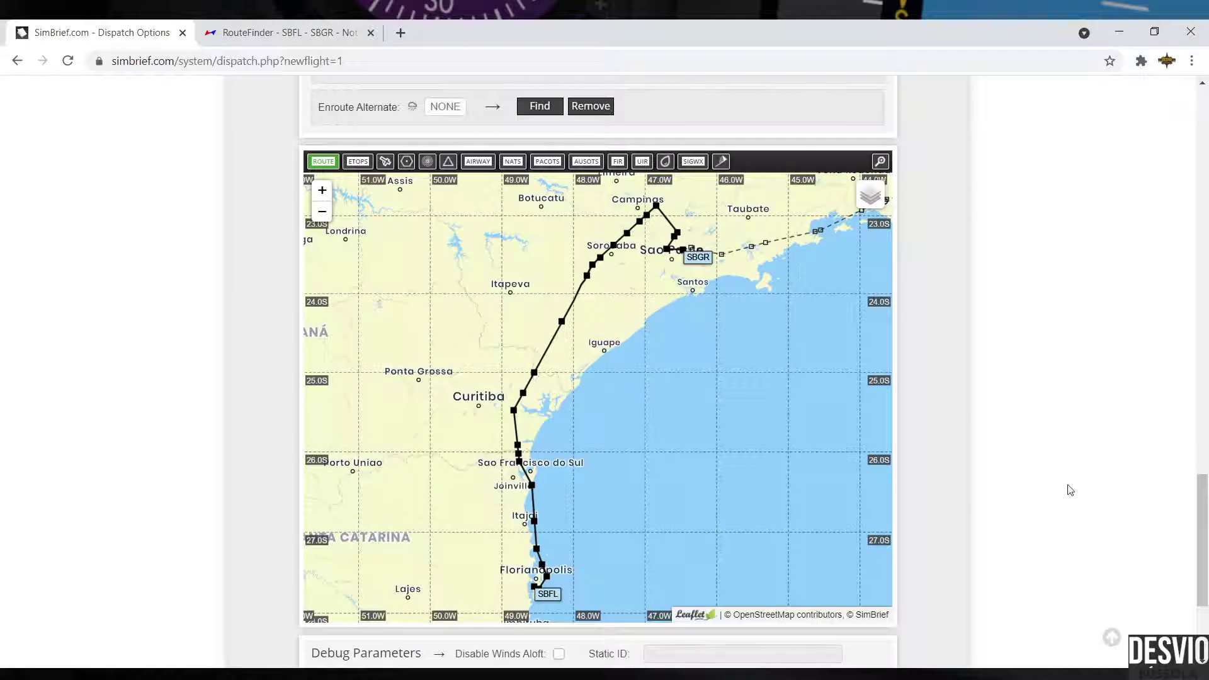
scroll(1070, 490, "down", 3)
scroll(1070, 490, "up", 4)
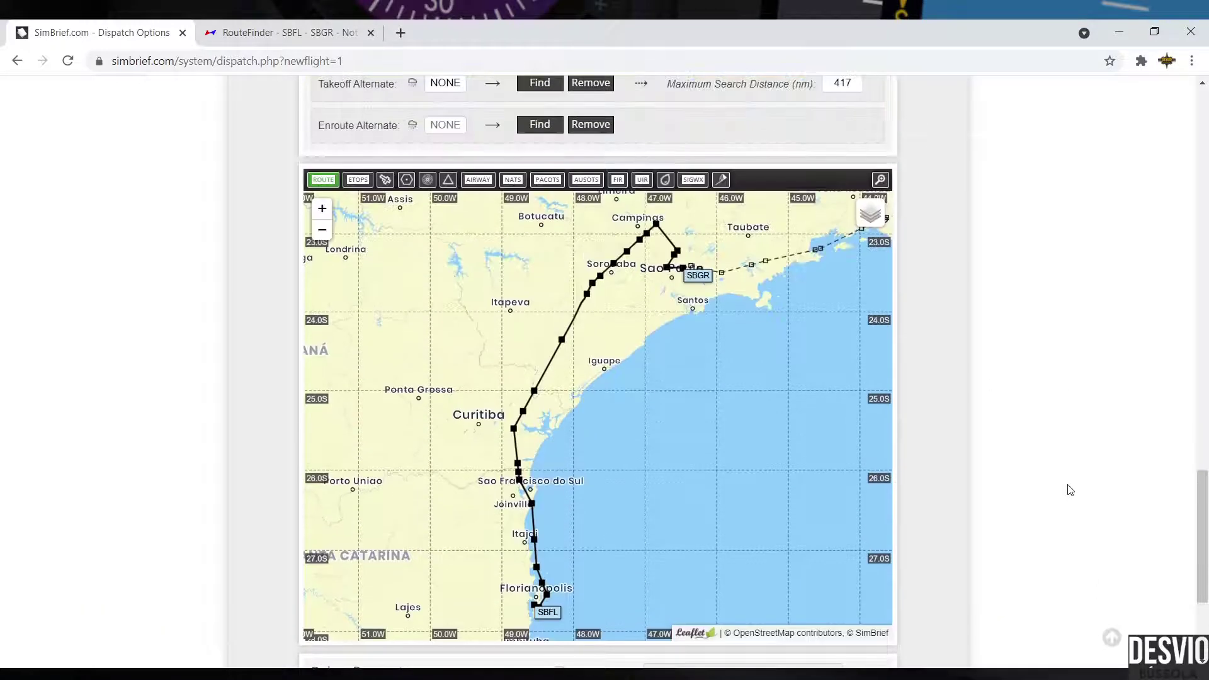
scroll(1040, 471, "up", 10)
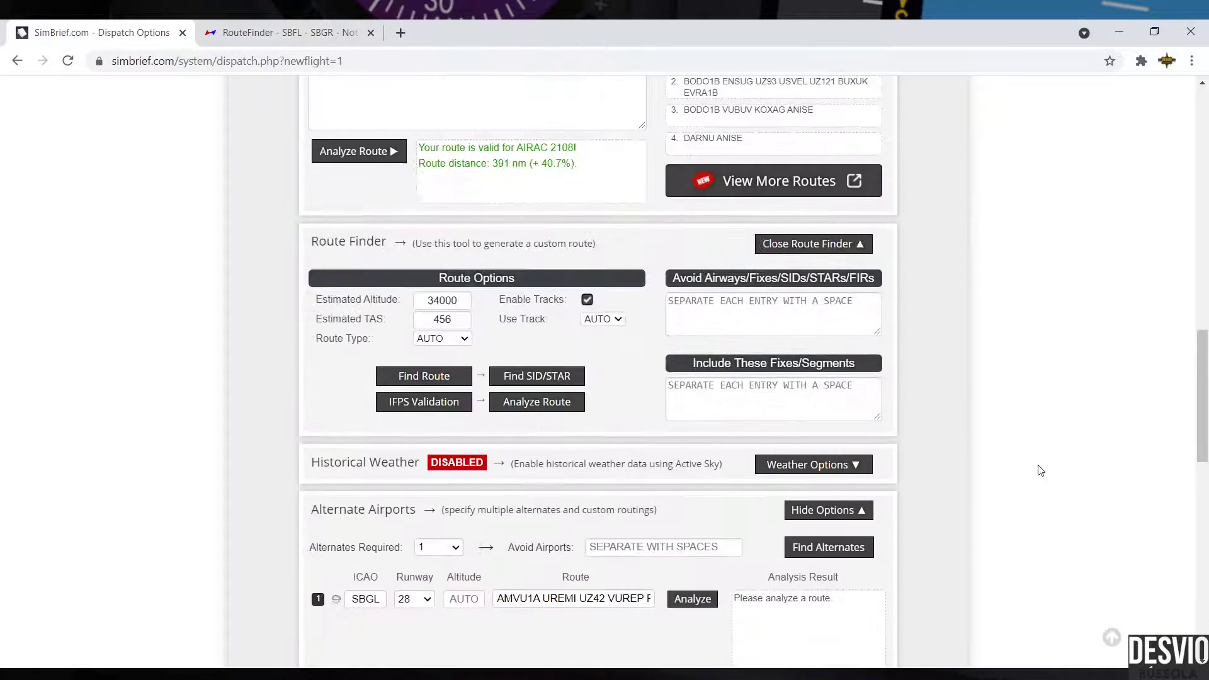
scroll(1040, 471, "up", 10)
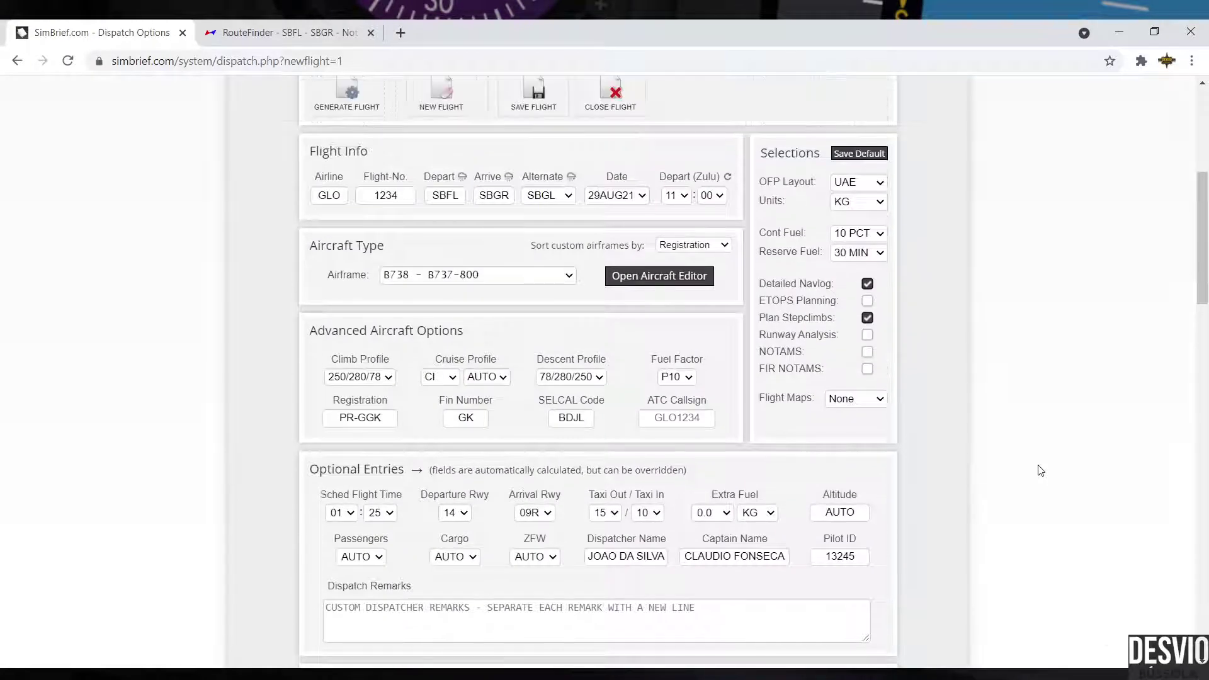
scroll(1040, 471, "up", 3)
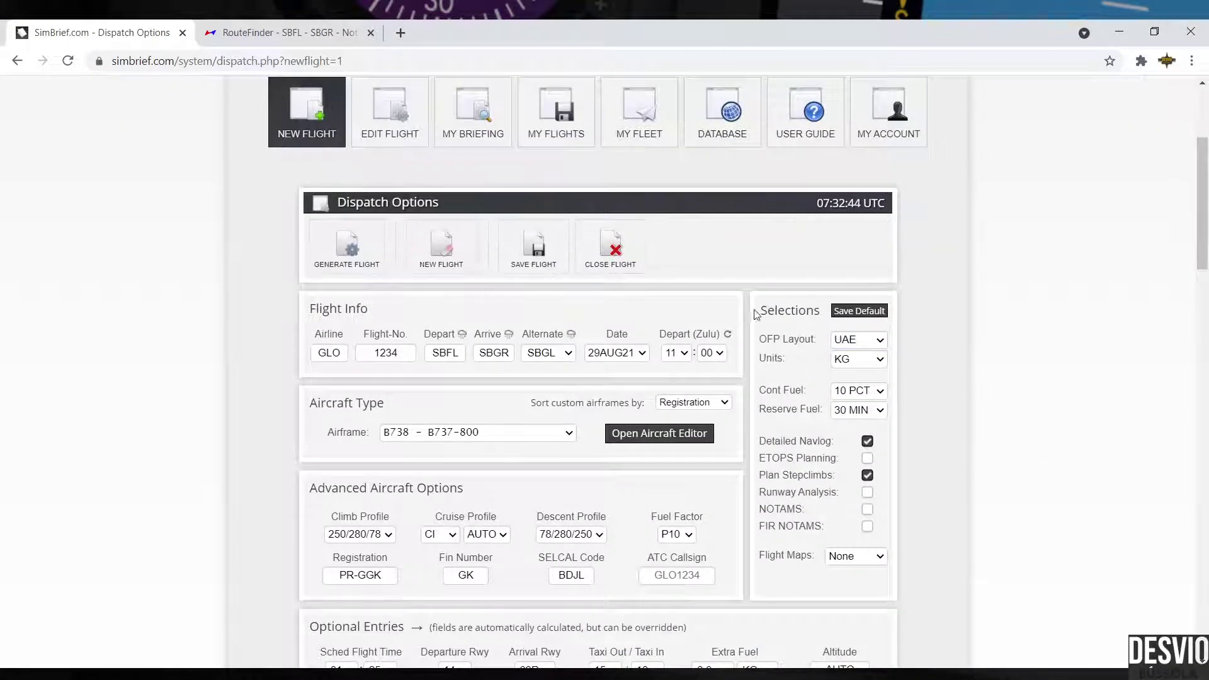
Step: Highlight the Selections heading and the OFP Layout label while explaining them
left_click_drag(756, 314, 826, 314)
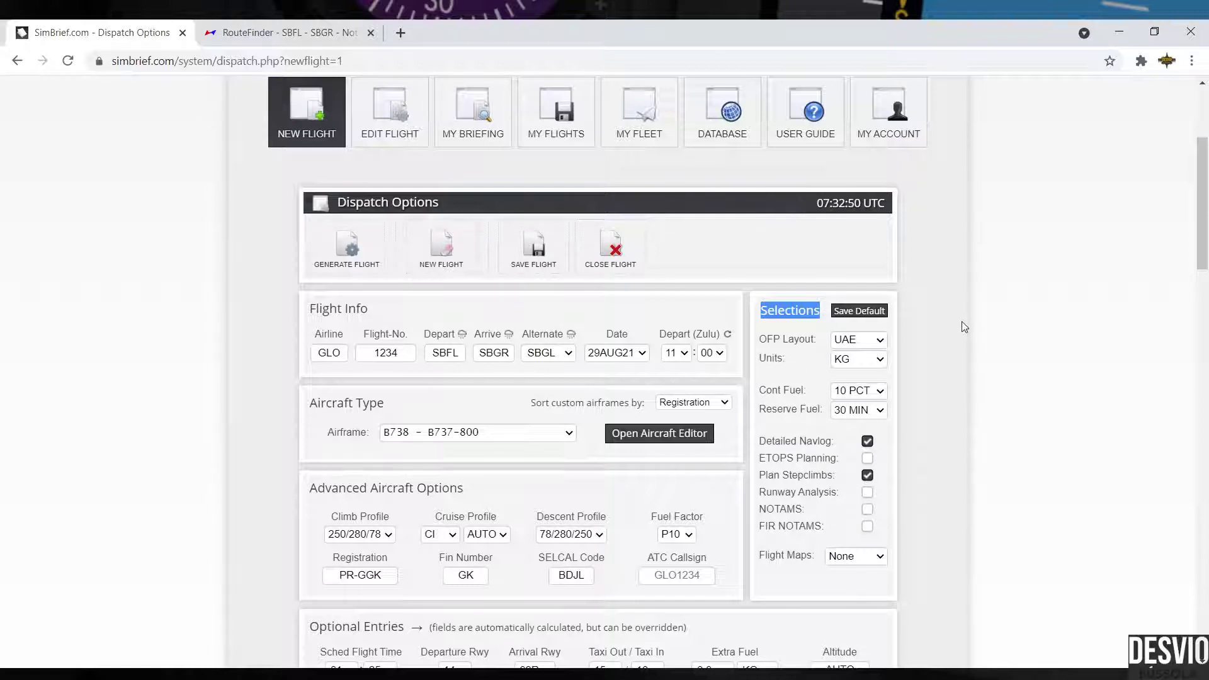
left_click(783, 352)
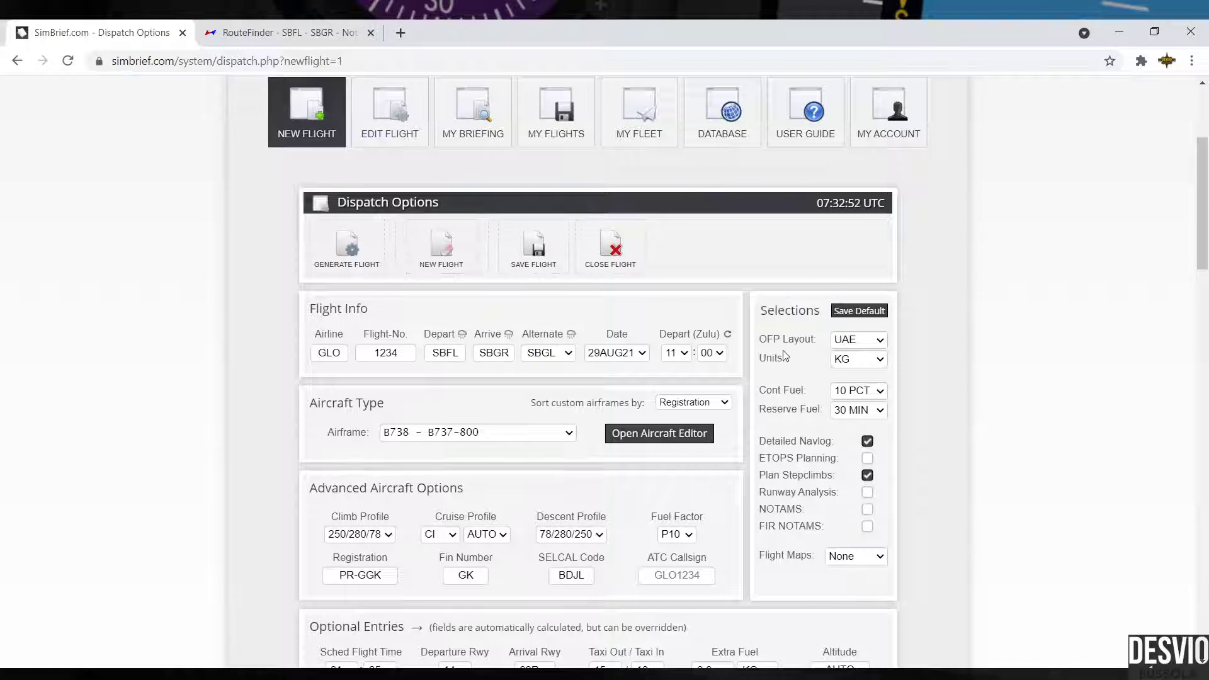
left_click_drag(758, 339, 821, 338)
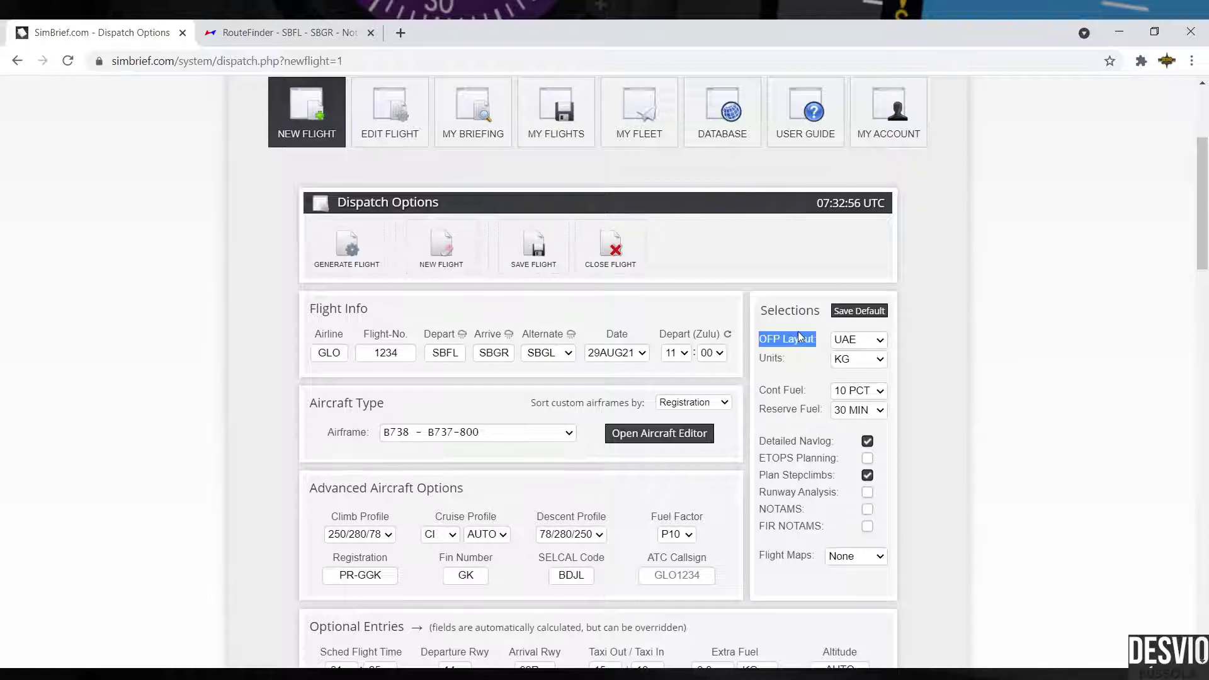
left_click(798, 337)
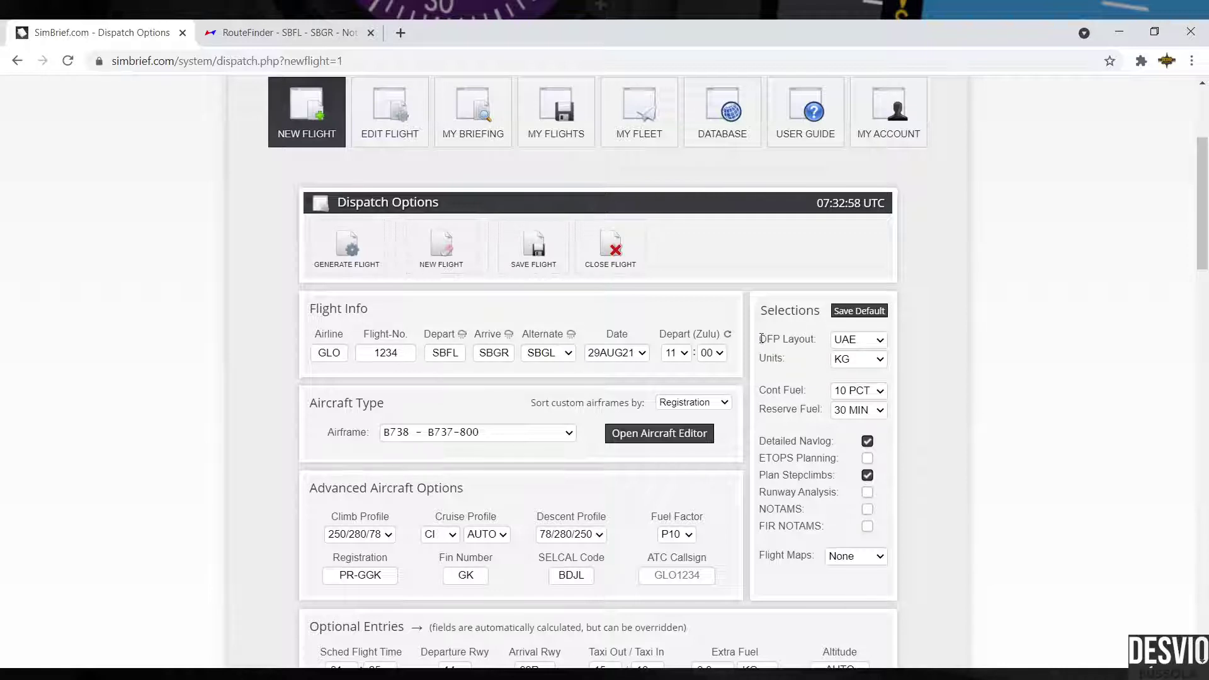
left_click_drag(762, 339, 818, 338)
left_click(810, 358)
Step: Cycle the OFP layout through LIDO, KLM, RYR, UAL '18, JBU, AAL and ACA, ending on UAE
left_click(882, 343)
key("l")
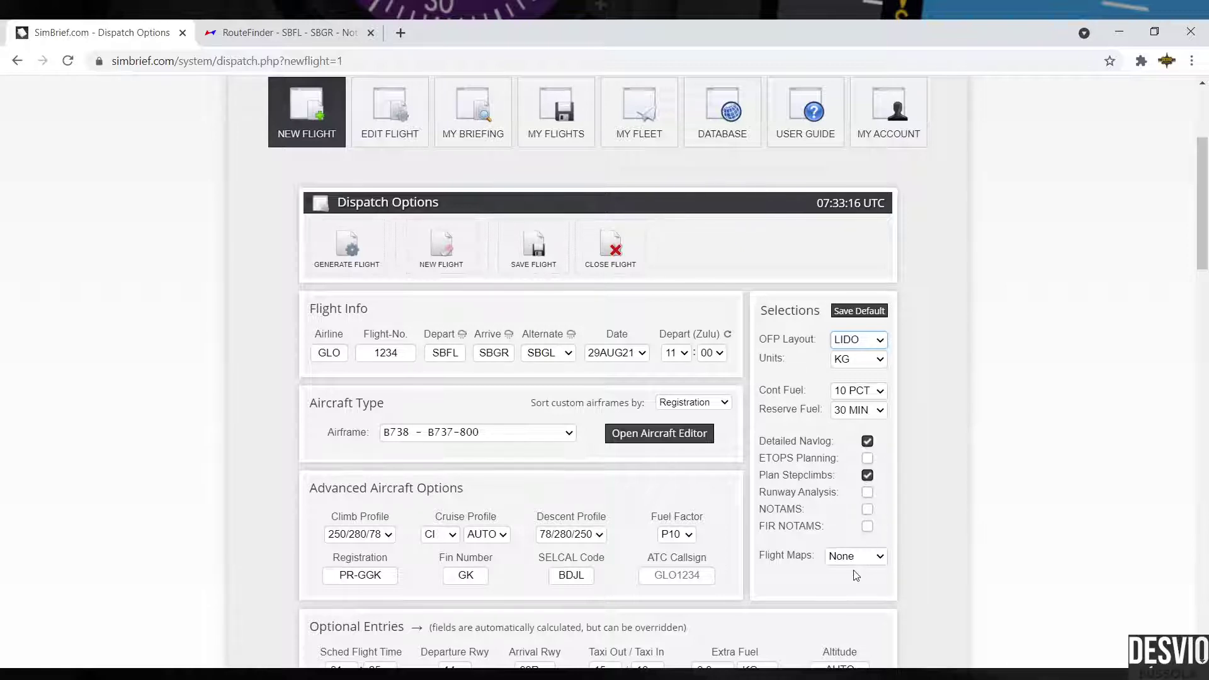
key("k")
key("r")
key("u")
key("Down")
key("j")
key("a")
key("c")
key("l")
key("u")
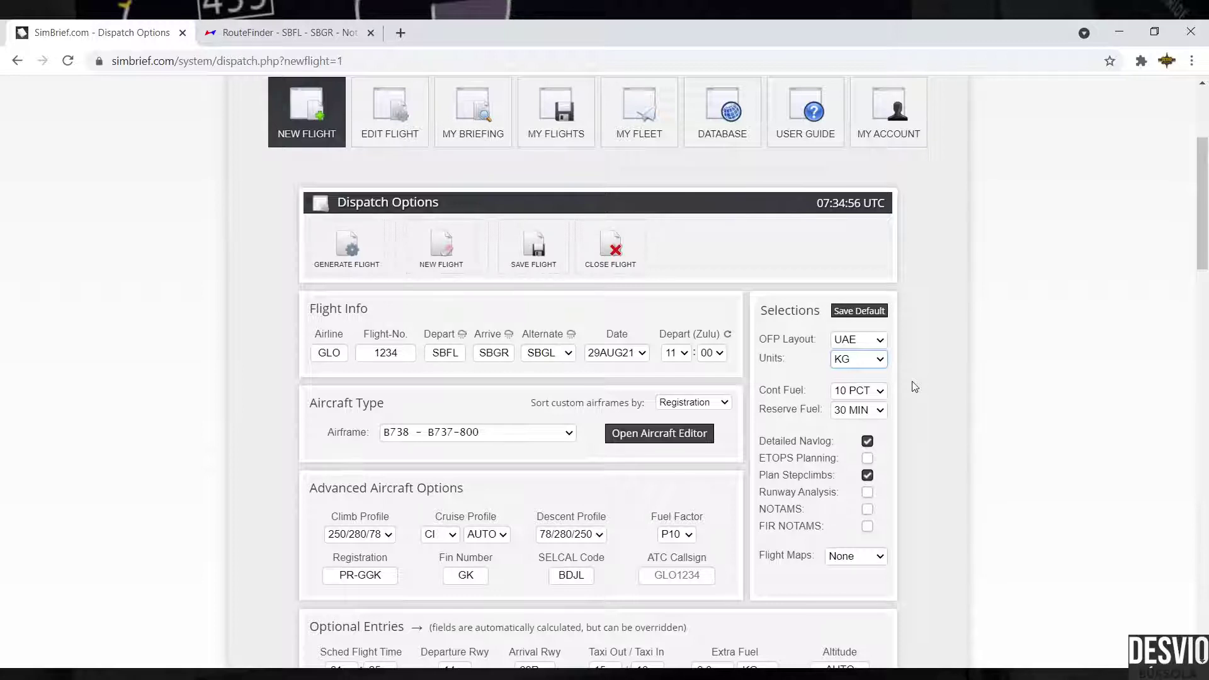
Step: Set contingency and reserve fuel to AUTO, then return contingency fuel to 10 PCT
key("Tab")
key("a")
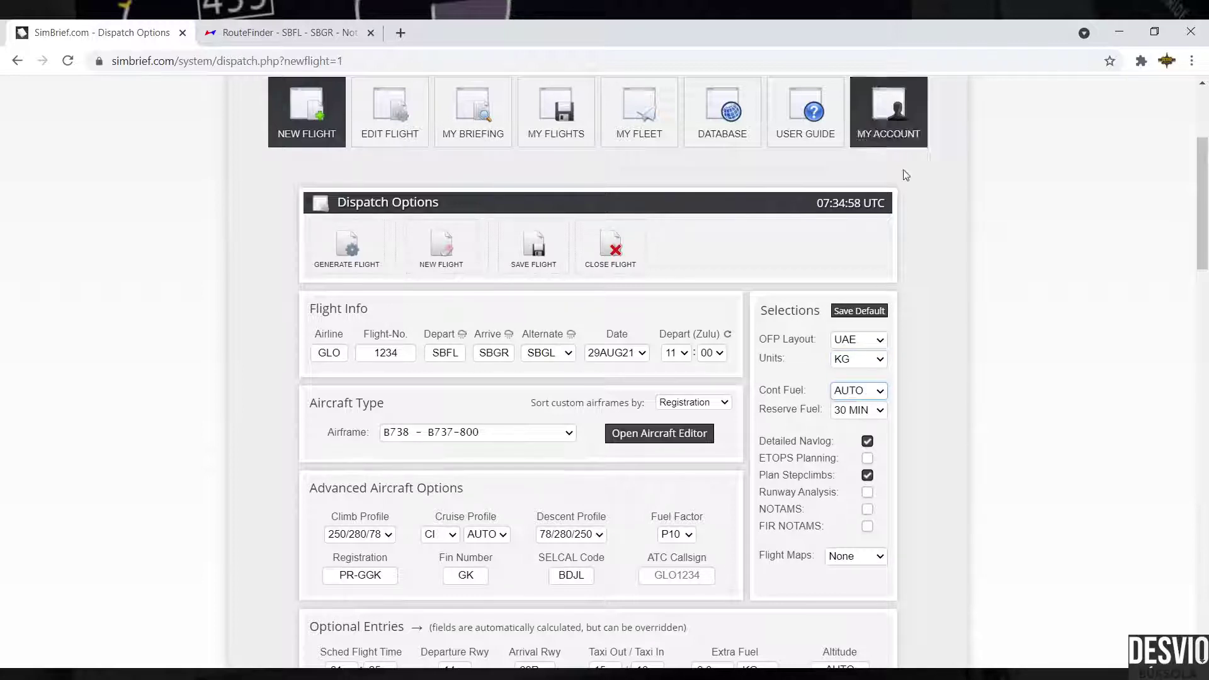
key("Tab")
key("a")
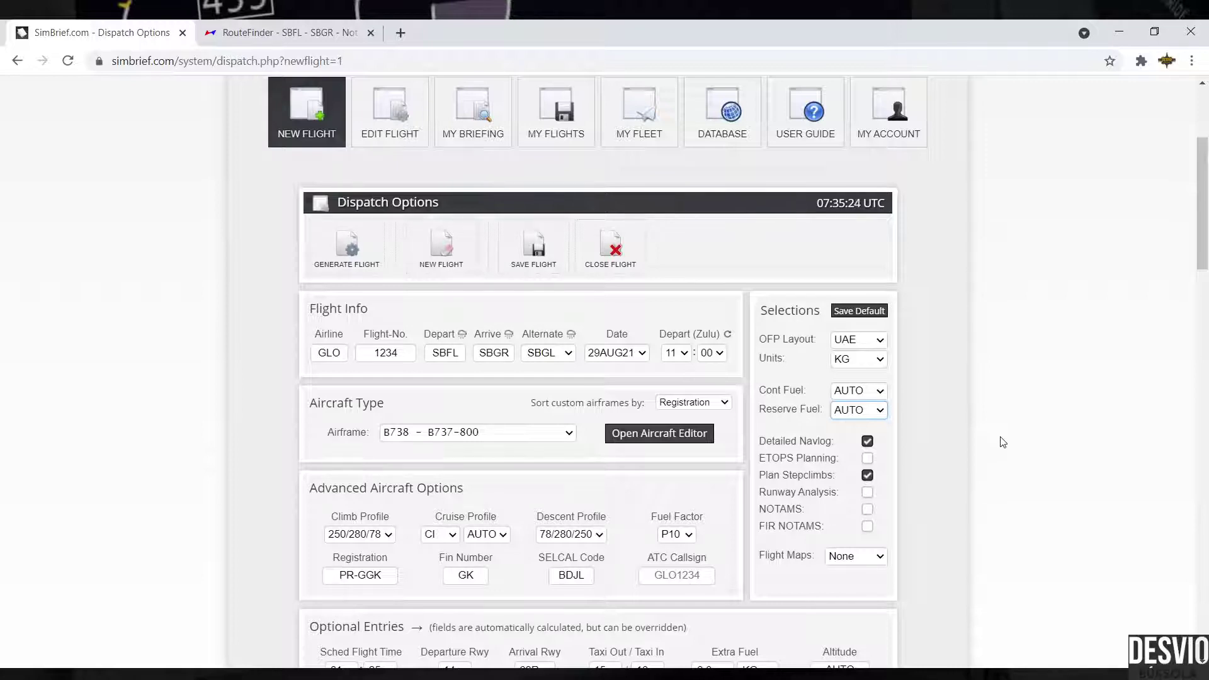
left_click(888, 393)
key("1")
Step: Try 5 PCT contingency fuel, revert to 10 PCT, then select the '5% or 10%' option
left_click(883, 386)
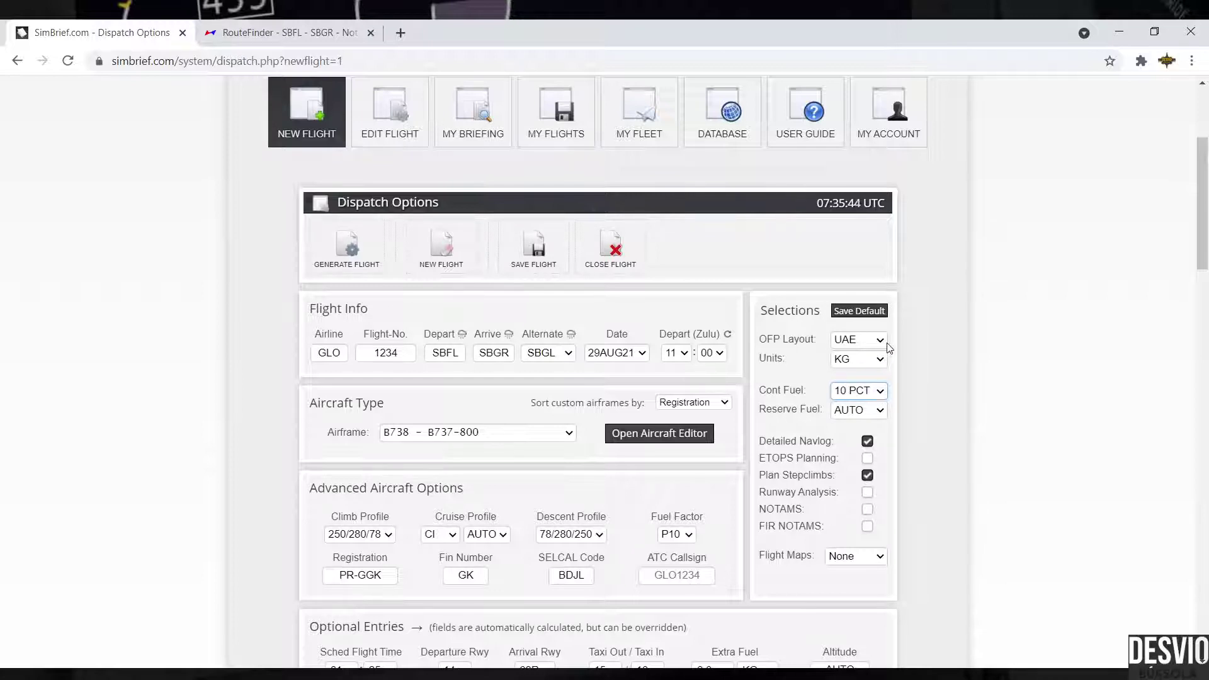
left_click(889, 349)
left_click(881, 392)
left_click(881, 371)
key("Down")
Step: Enter SBCT as the enroute alternate and check its label near Curitiba on the map
scroll(923, 418, "down", 10)
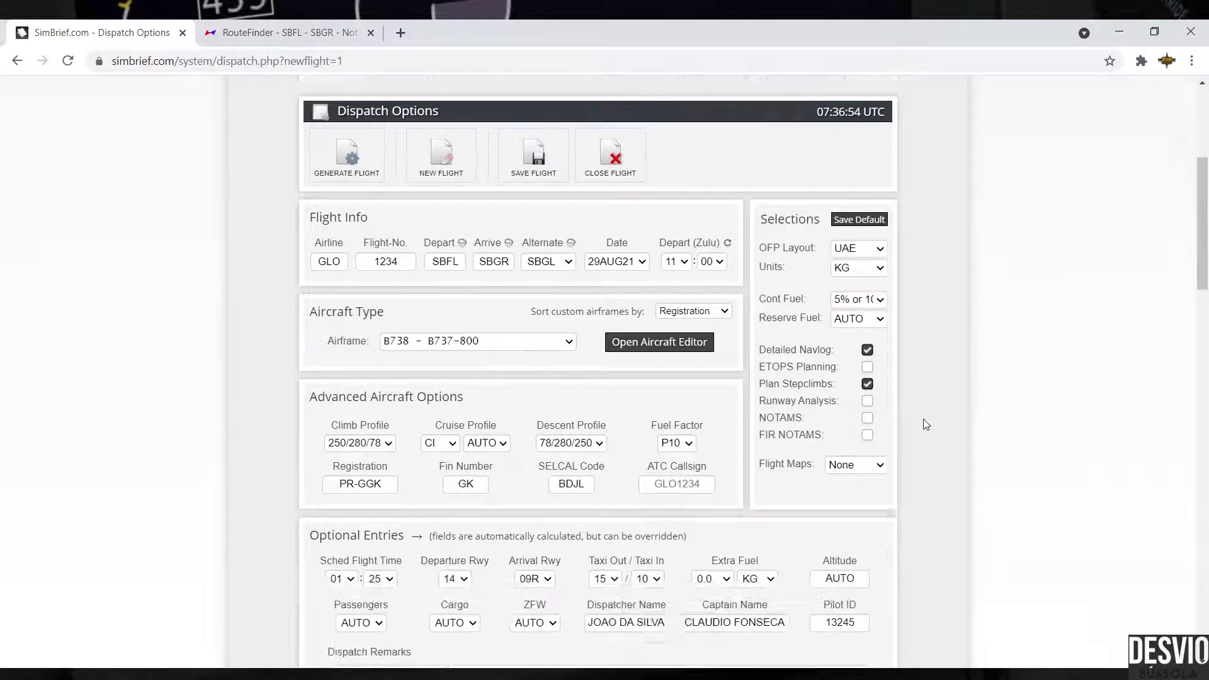
scroll(923, 419, "down", 6)
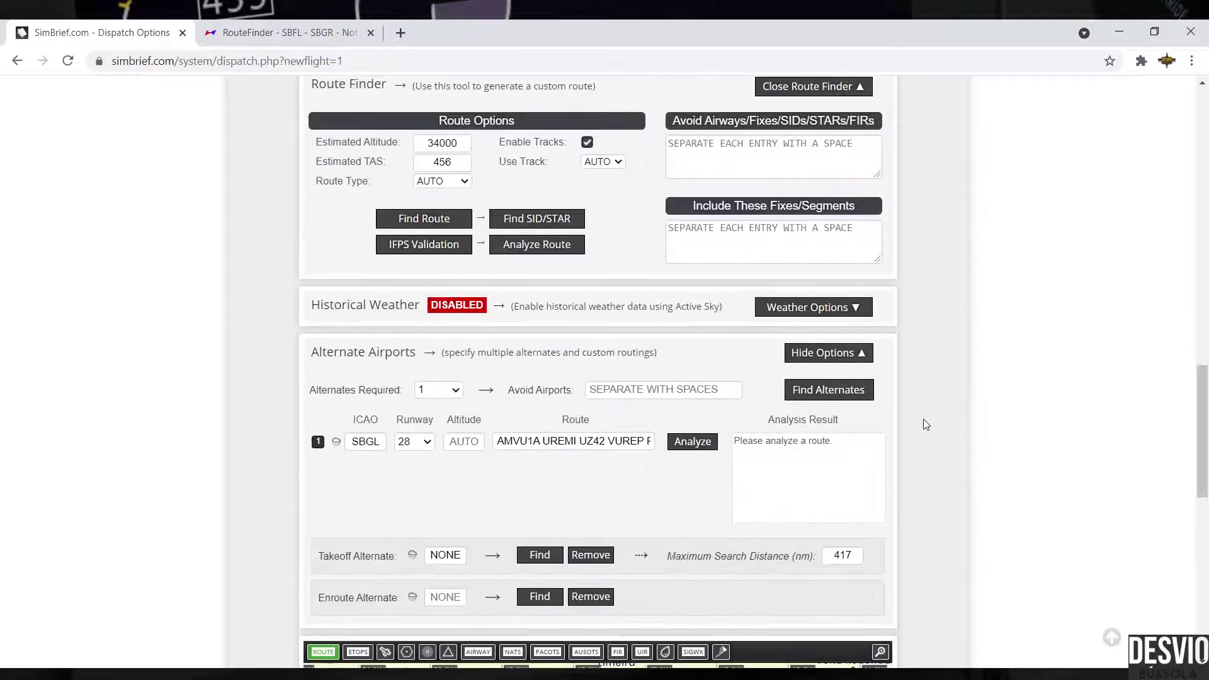
left_click(444, 520)
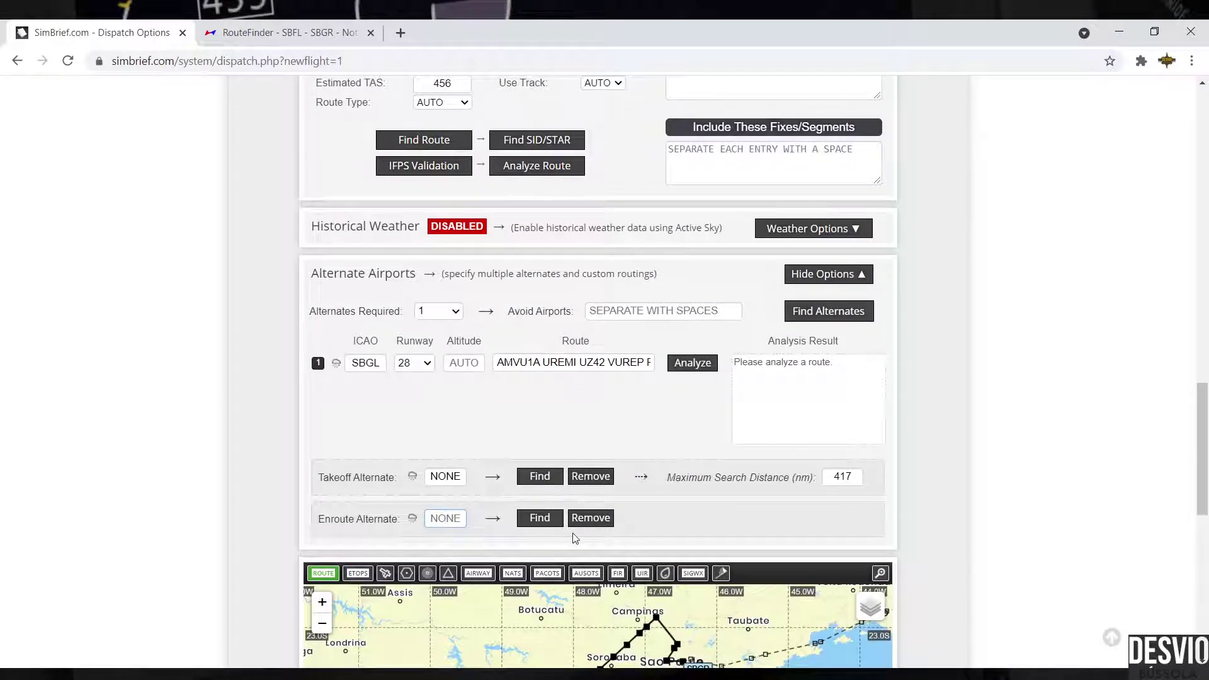
type("SB")
type("CT")
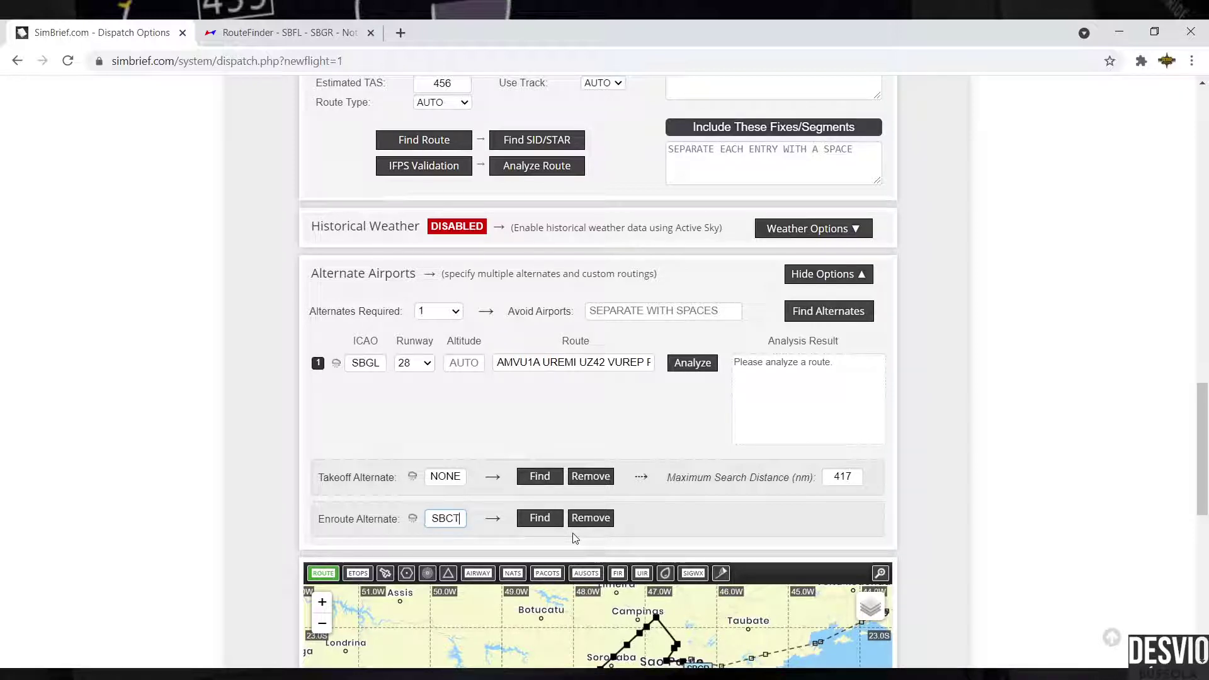
scroll(957, 385, "down", 2)
scroll(957, 385, "down", 3)
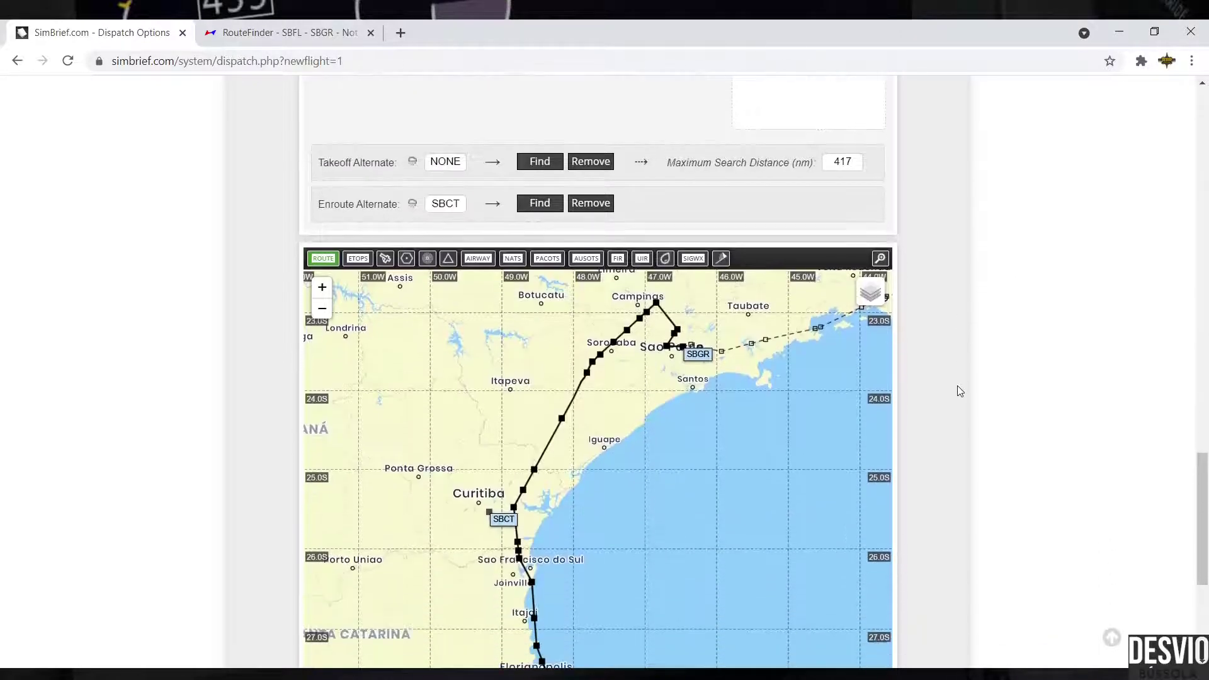
scroll(912, 504, "up", 1)
scroll(944, 449, "up", 20)
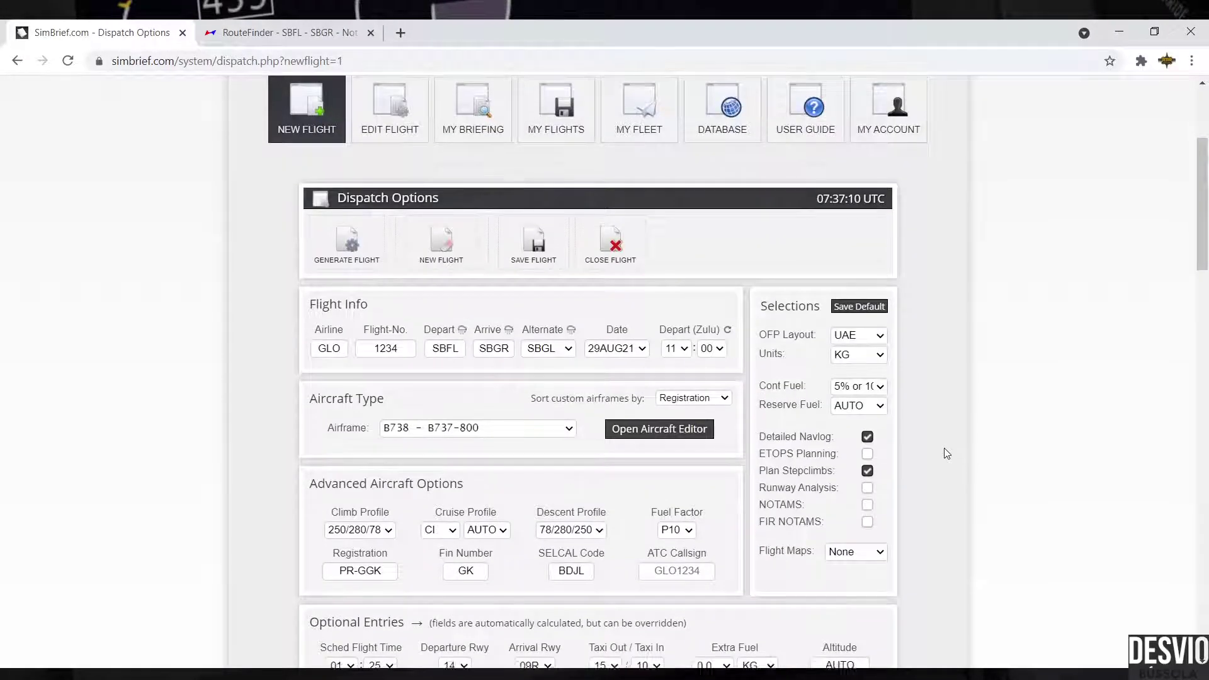
Step: Step contingency fuel from 5 PCT to the '3% or 10%' option and recheck the alternates
scroll(944, 450, "down", 1)
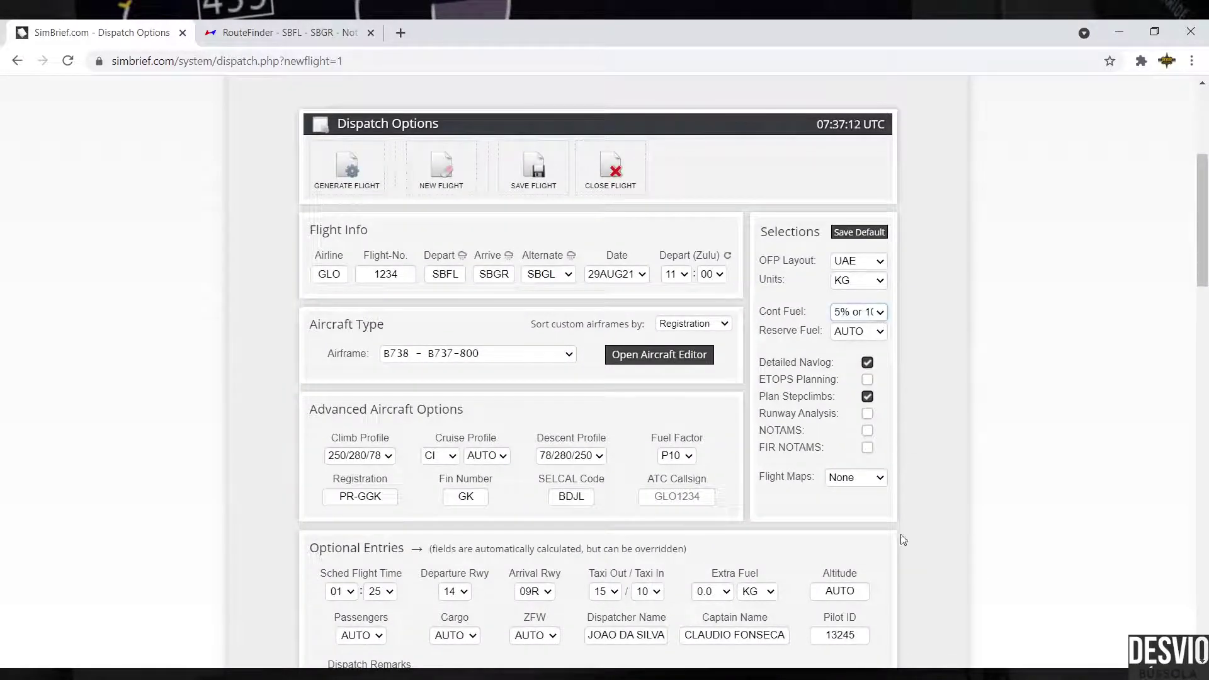
key("Up")
key("Up")
key("Down")
scroll(928, 447, "down", 10)
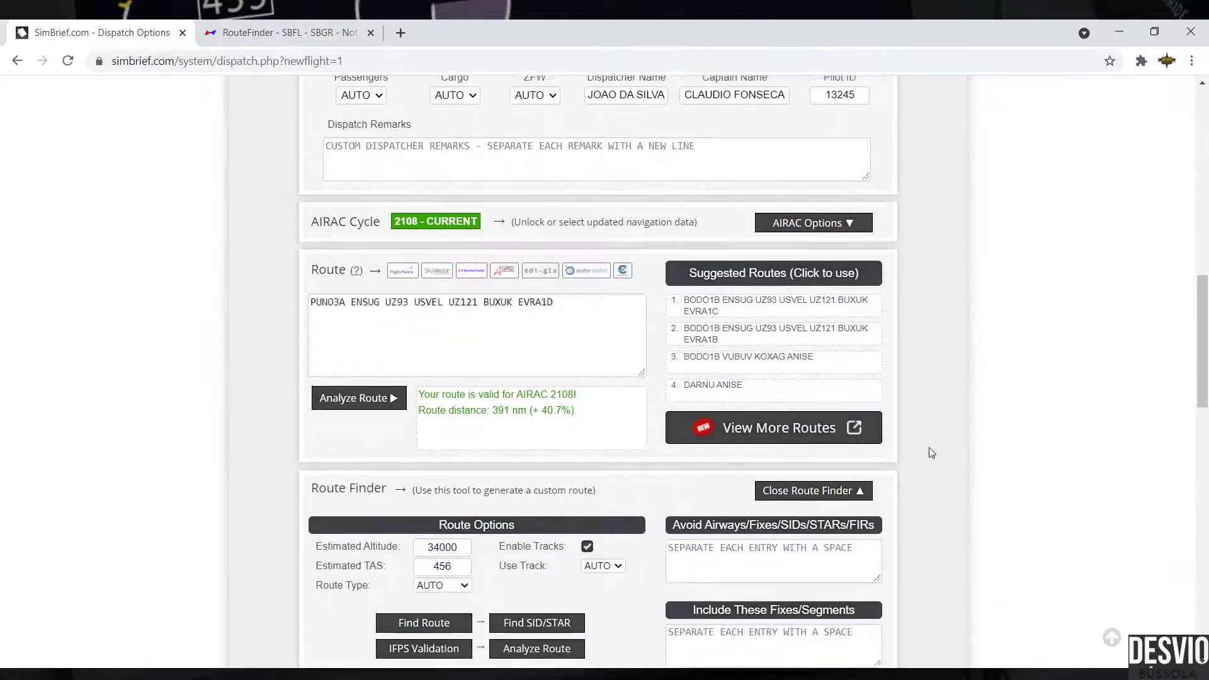
scroll(929, 450, "down", 3)
scroll(459, 591, "down", 1)
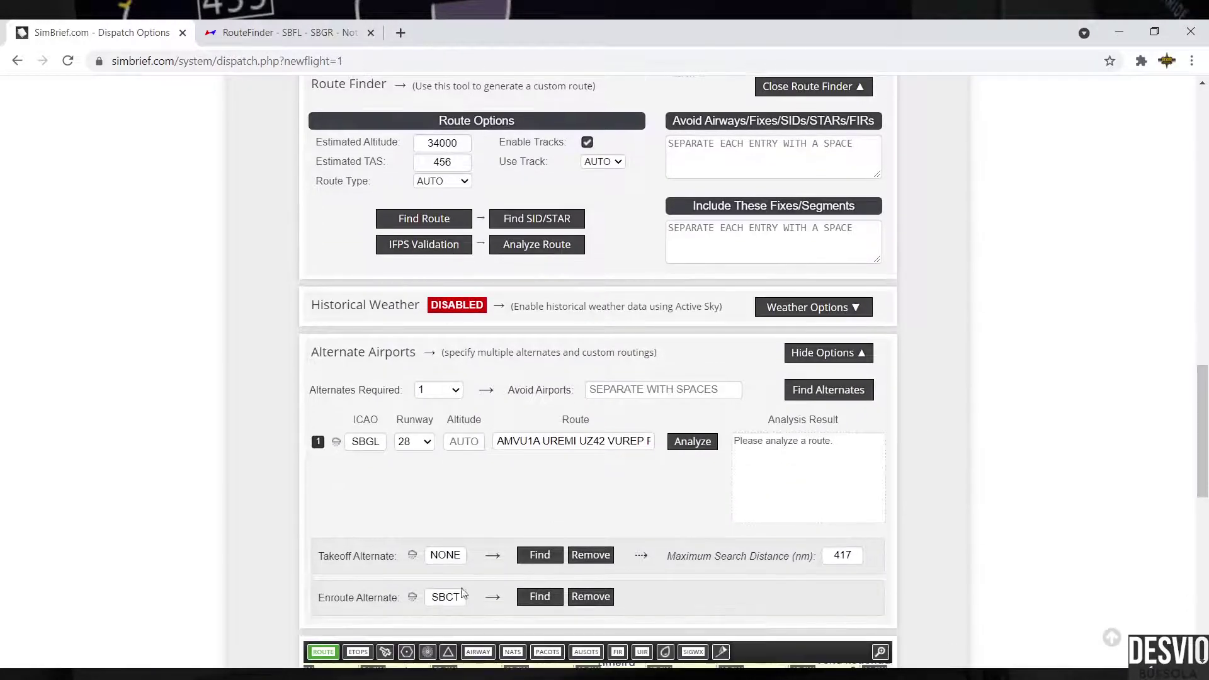
scroll(879, 407, "up", 10)
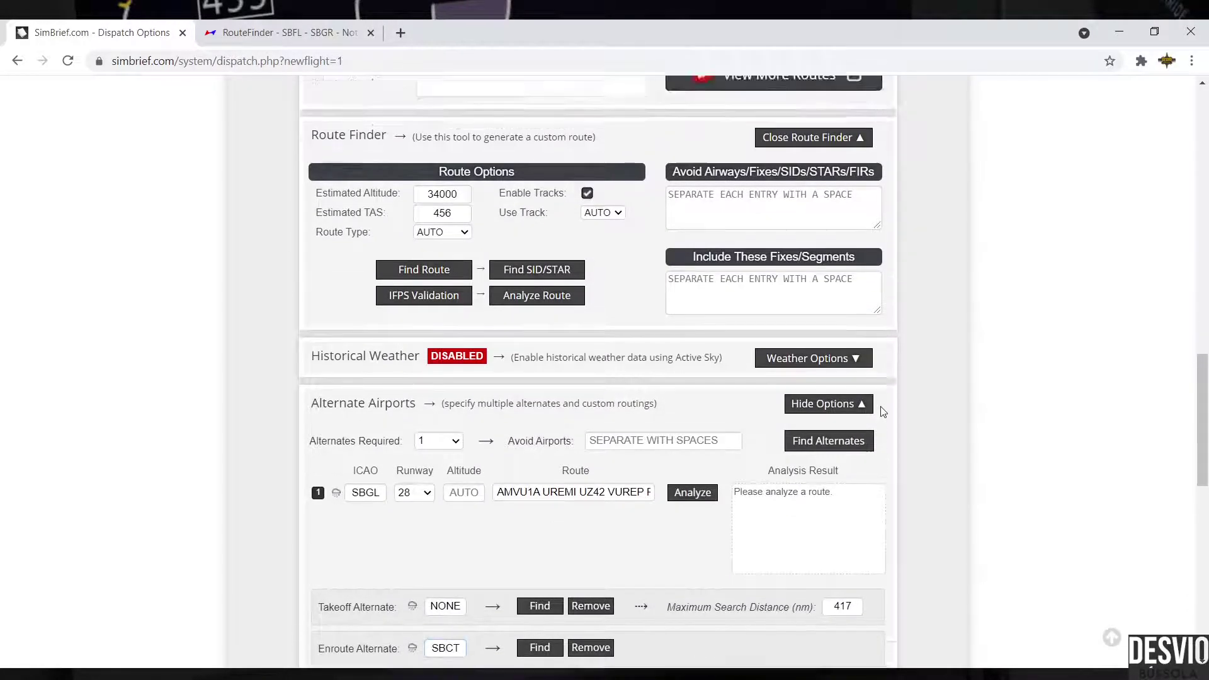
scroll(883, 416, "up", 6)
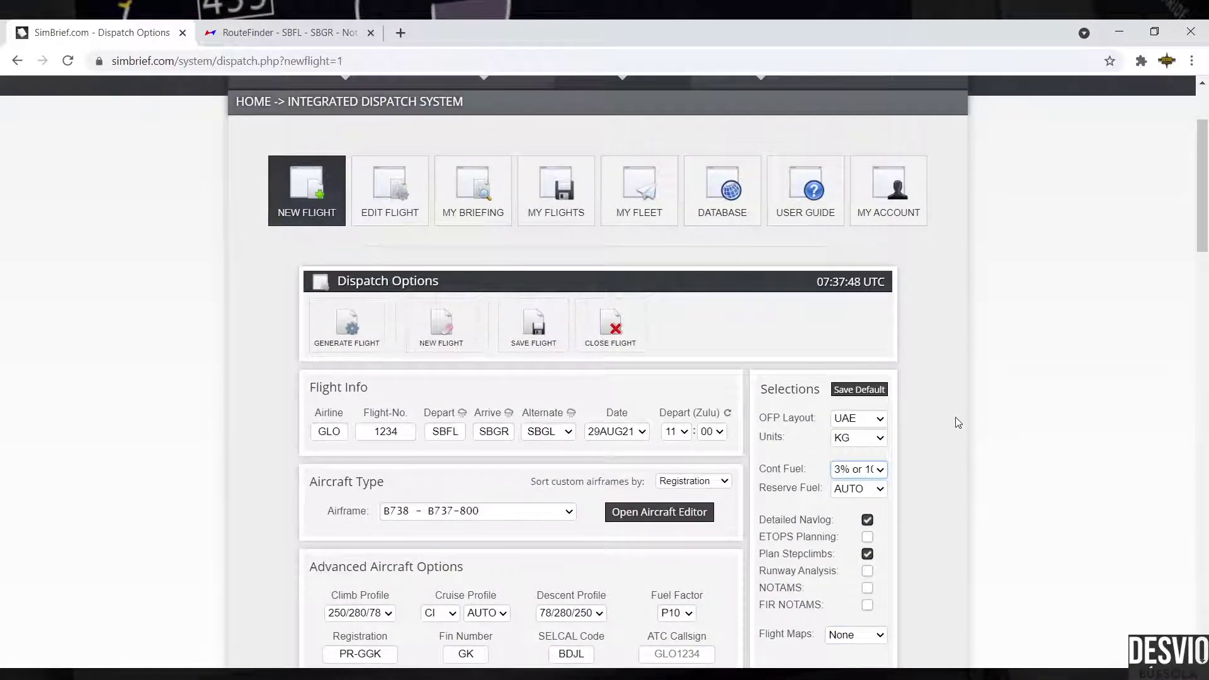
Step: Clear SBCT from the Enroute Alternate field
scroll(957, 421, "down", 8)
scroll(954, 417, "down", 10)
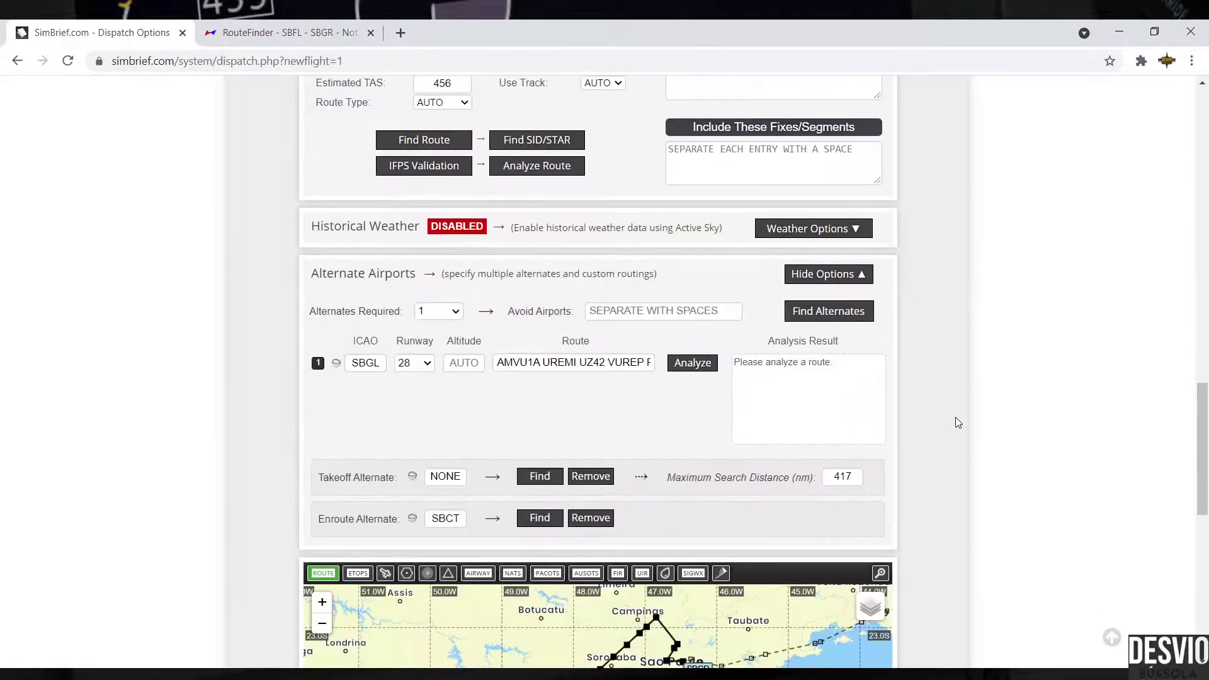
double_click(445, 518)
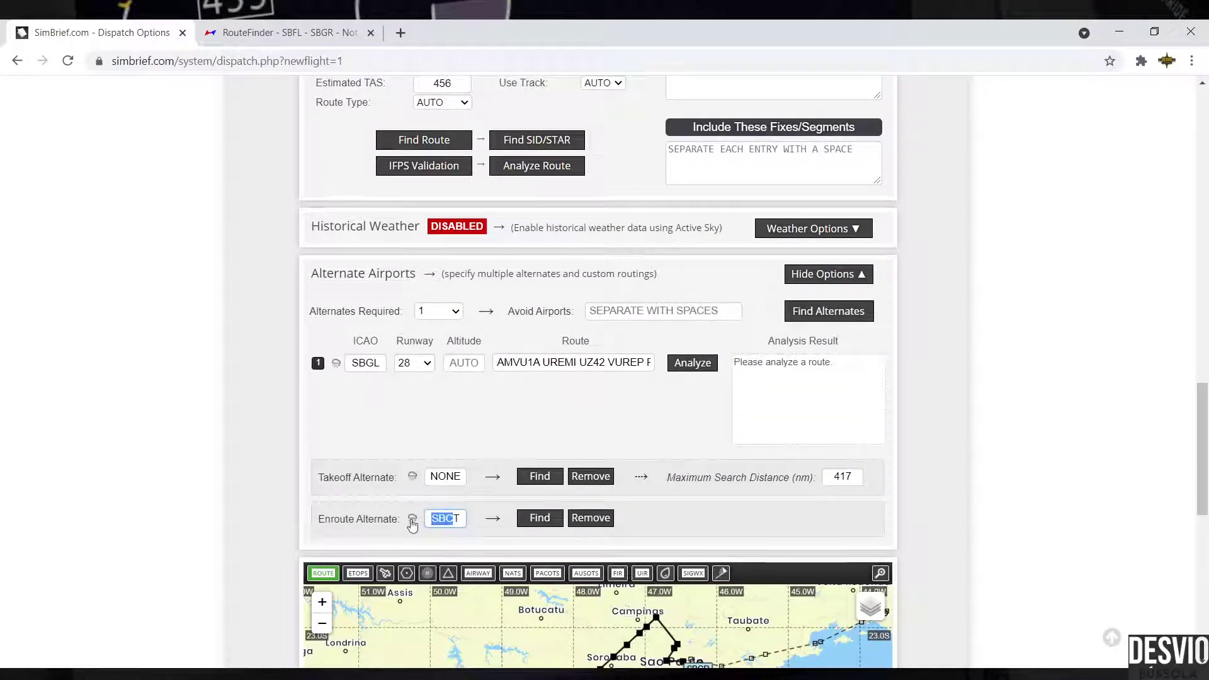
key("BackSpace")
Step: Change contingency fuel from '3% or 10' to the '5% or 10' option
scroll(951, 440, "up", 18)
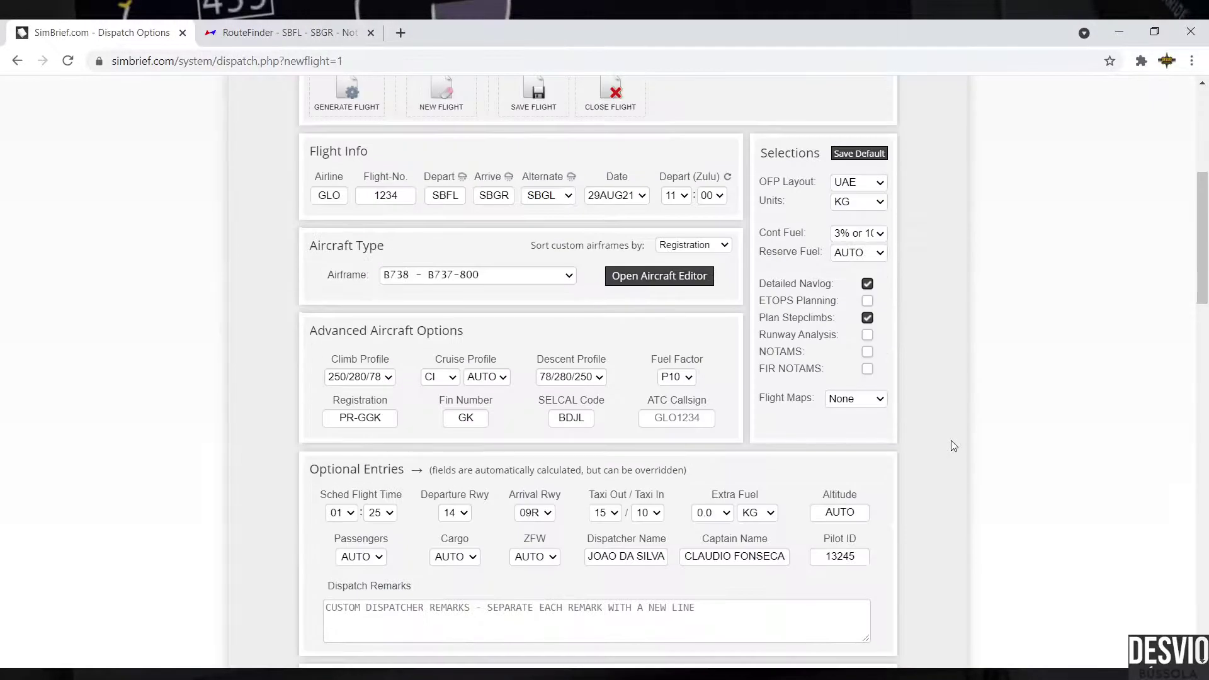
left_click(858, 390)
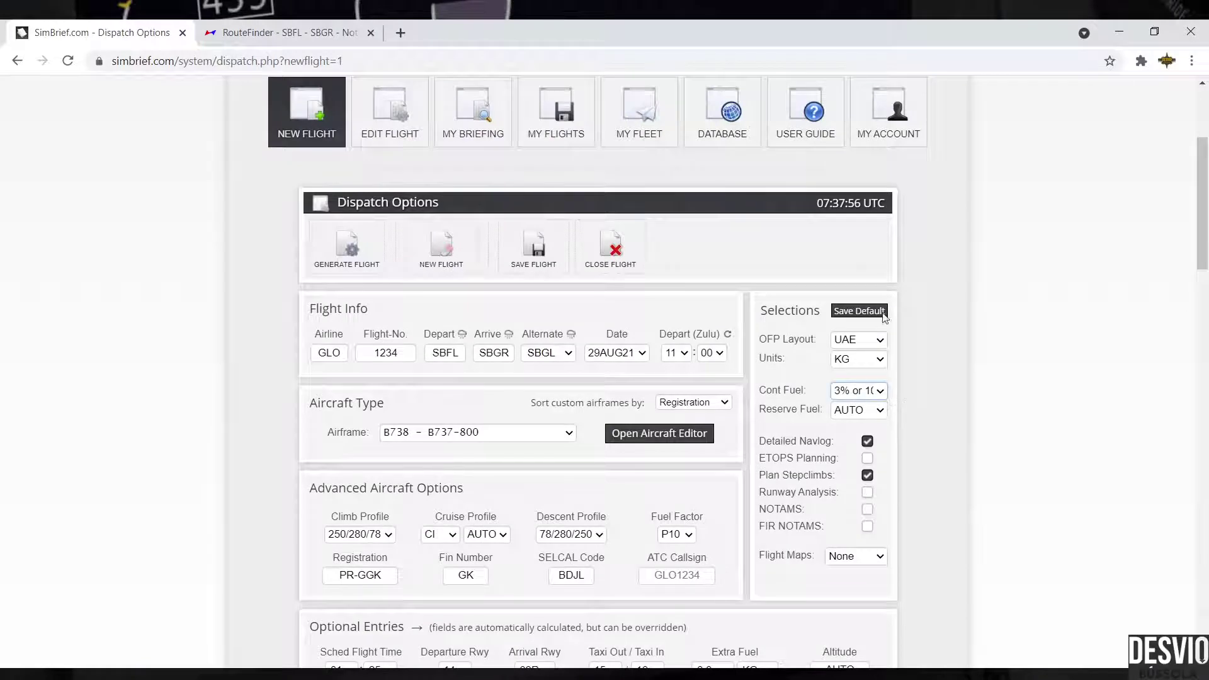
key("Down")
key("Down")
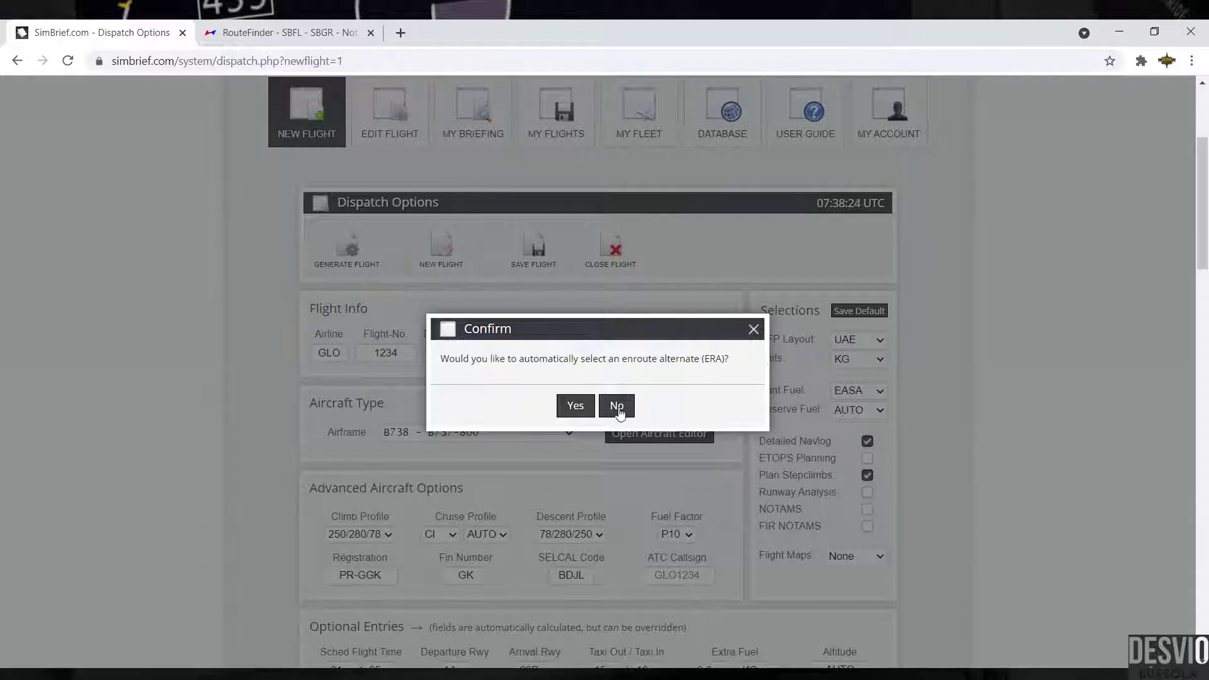
Step: Accept automatic enroute alternate selection in the Confirm dialog
left_click(585, 409)
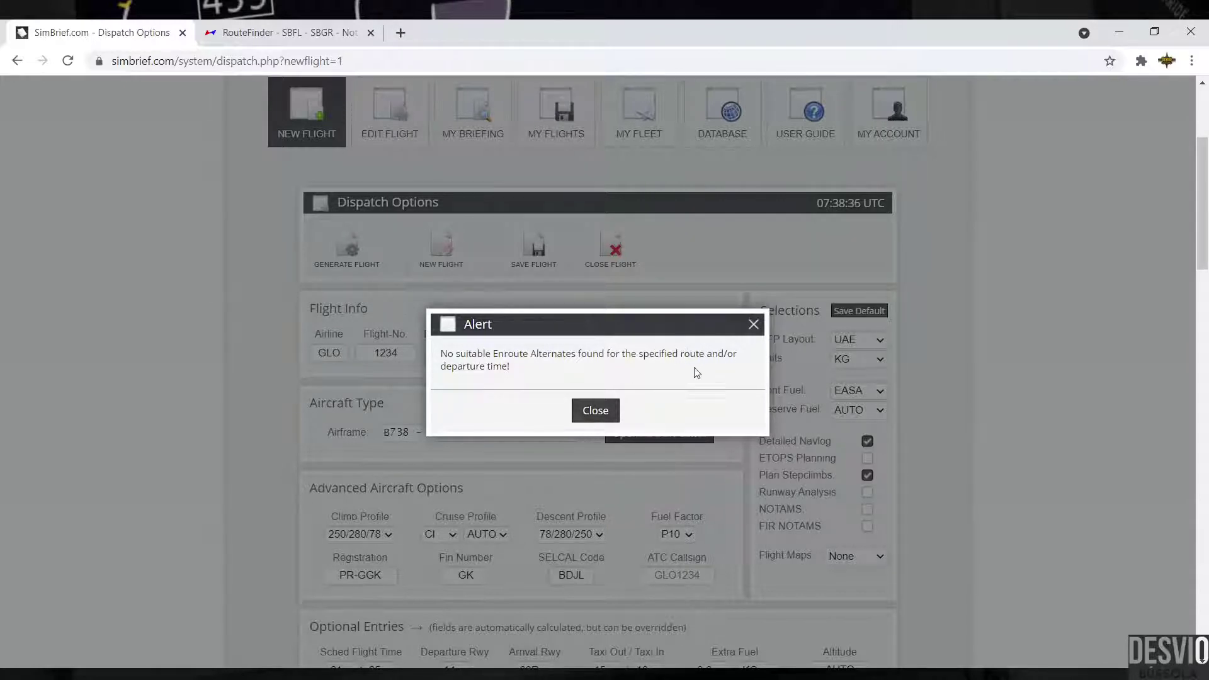
Step: Close the no-enroute-alternates alert and scroll through the dispatch page
left_click(596, 411)
scroll(900, 404, "down", 1)
scroll(899, 405, "down", 4)
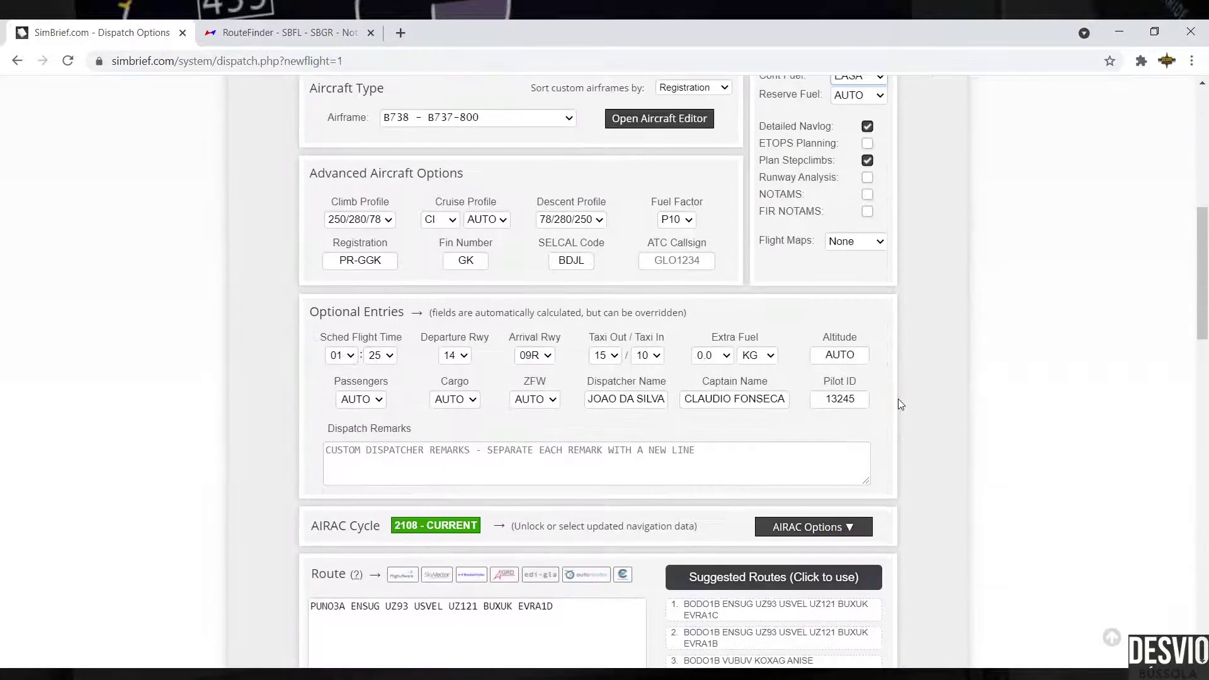
scroll(898, 378, "up", 2)
scroll(885, 277, "down", 15)
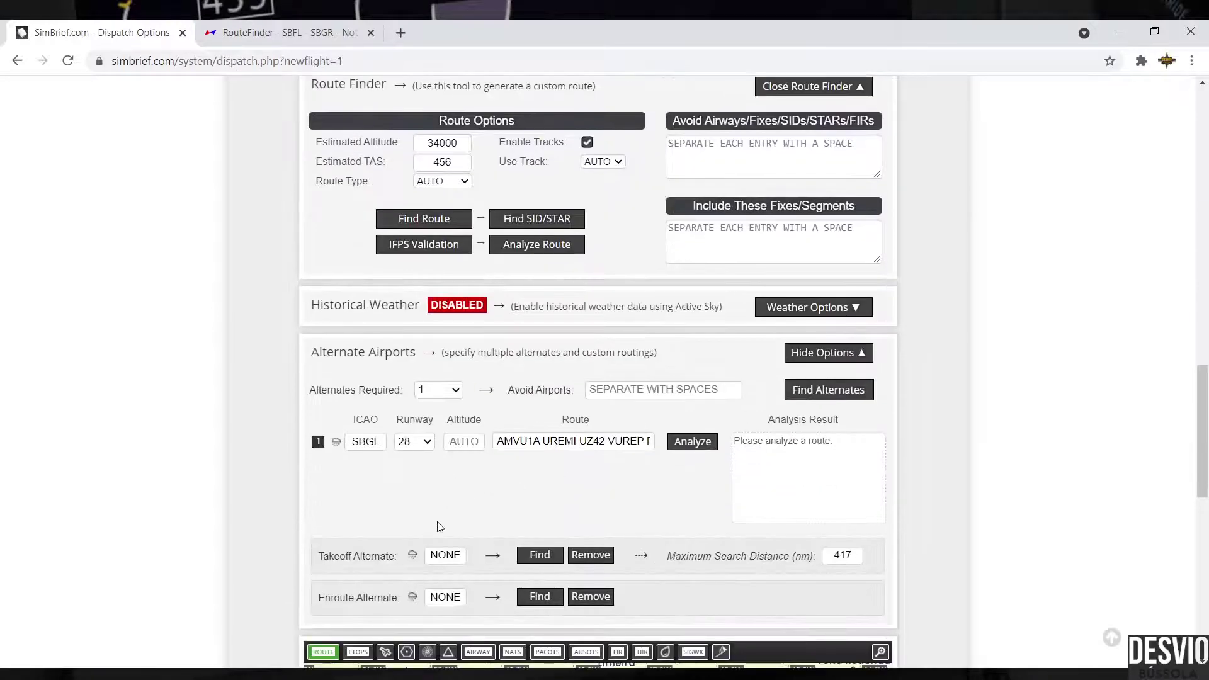
scroll(825, 505, "up", 1)
scroll(825, 506, "up", 15)
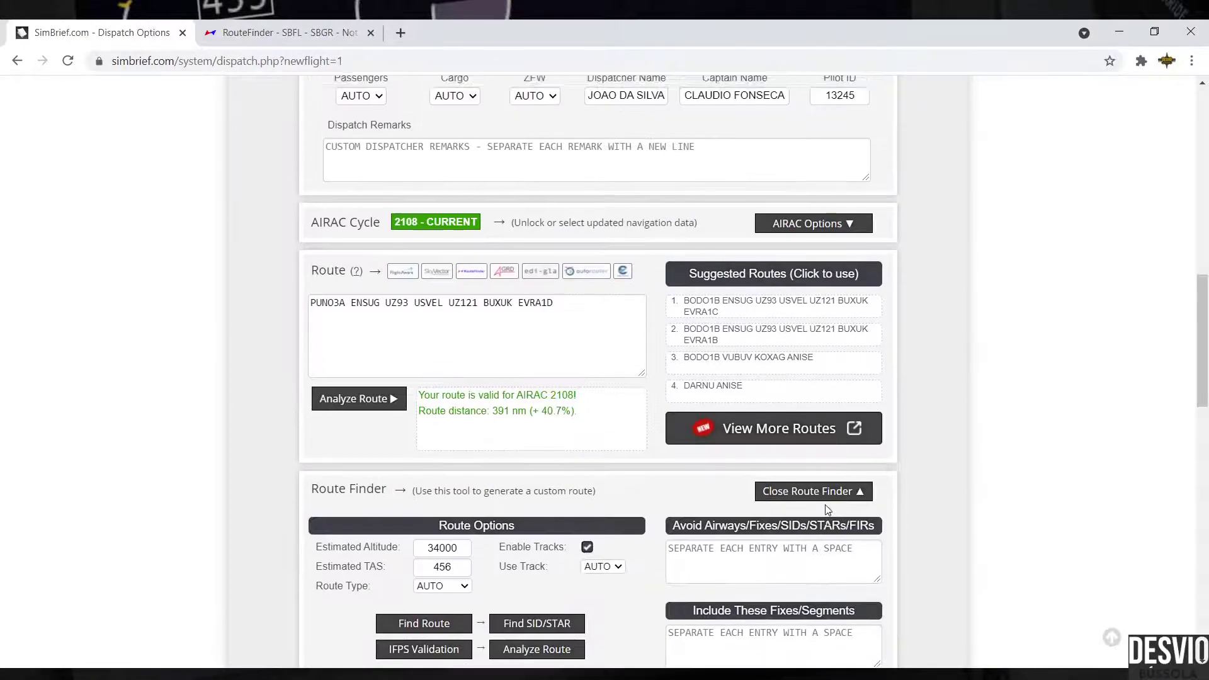
left_click(878, 391)
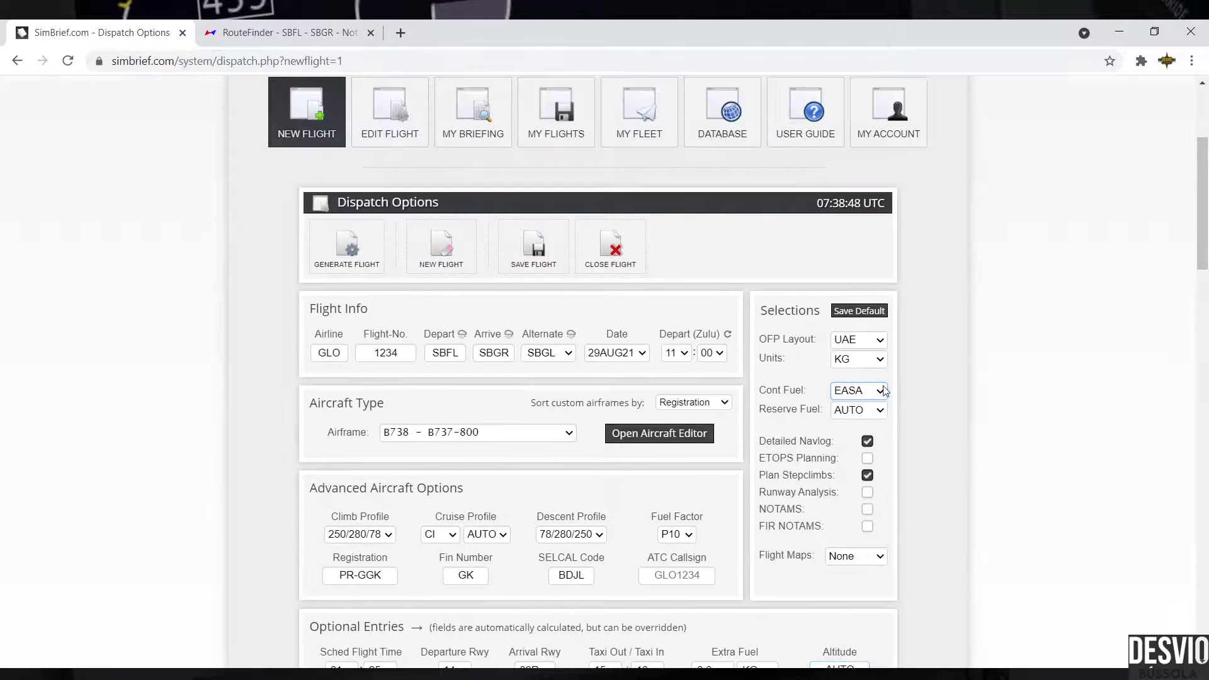
left_click(861, 329)
left_click(879, 387)
left_click(854, 209)
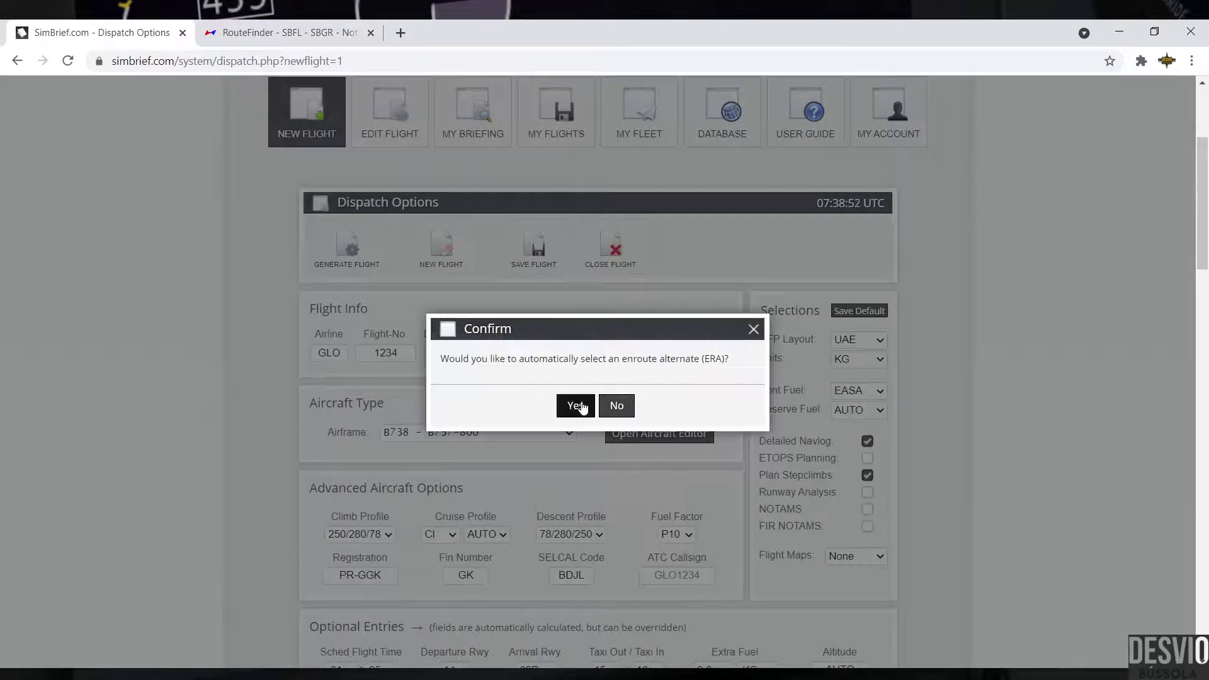
left_click(574, 405)
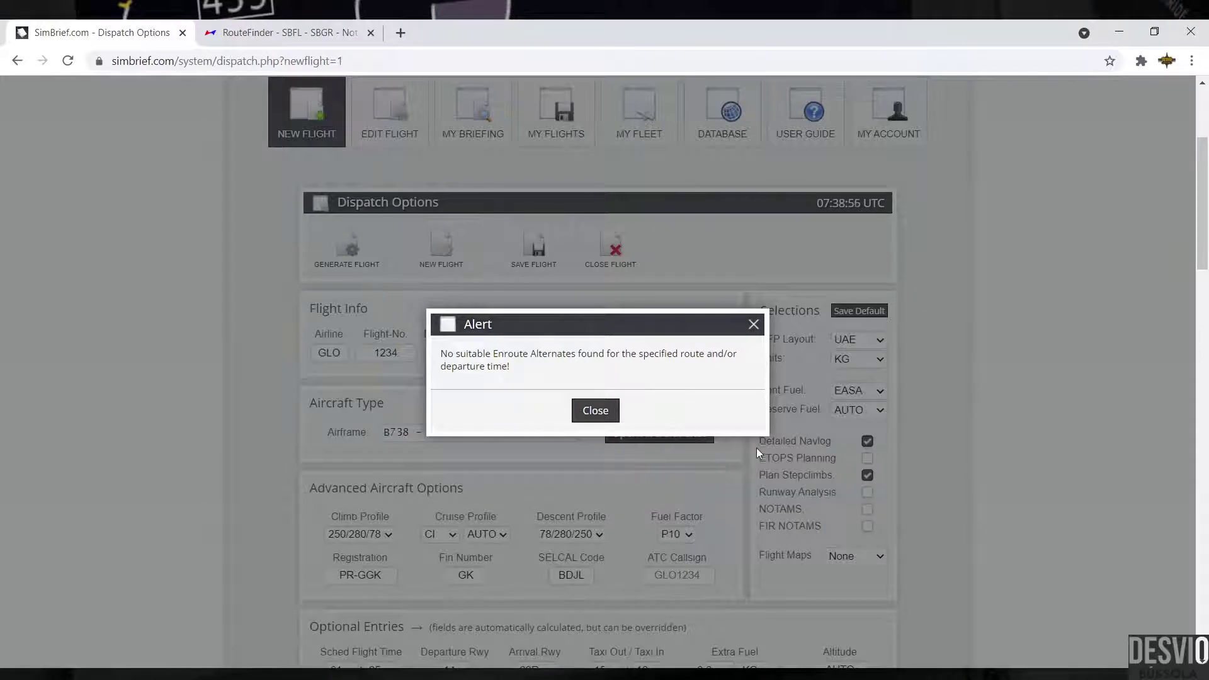
left_click(595, 410)
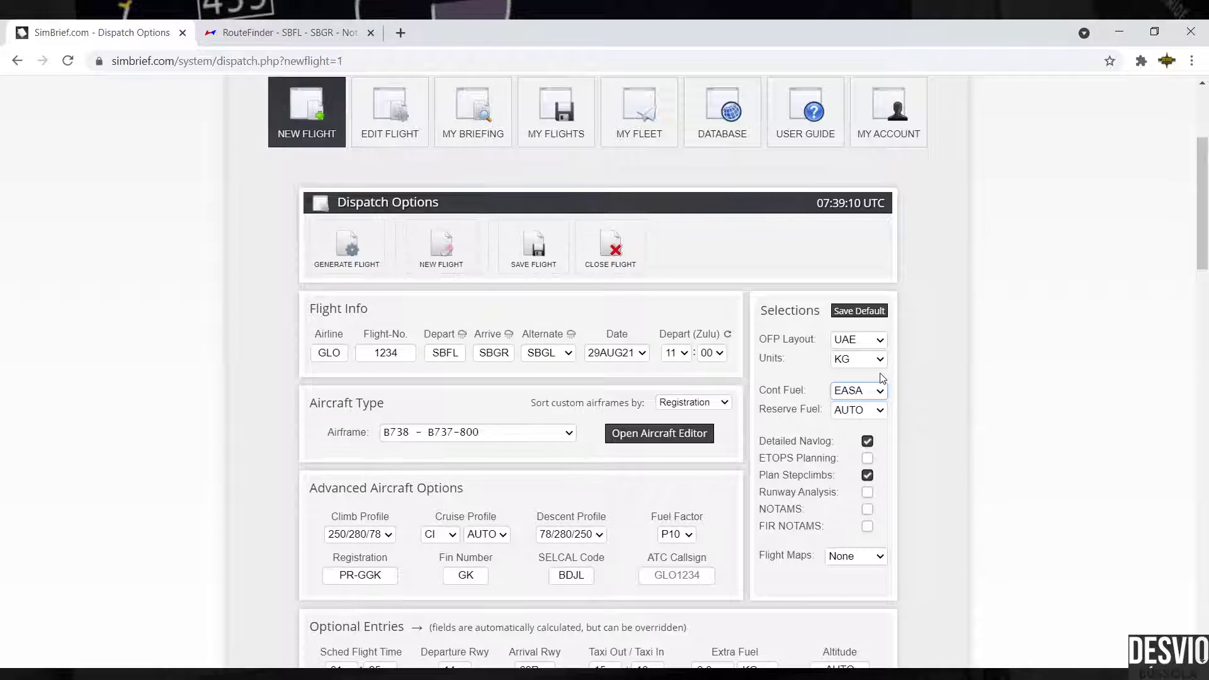
Step: Set Cont Fuel to 10 PCT and Reserve Fuel to 30 MIN, highlighting both labels
key("Down")
left_click(880, 410)
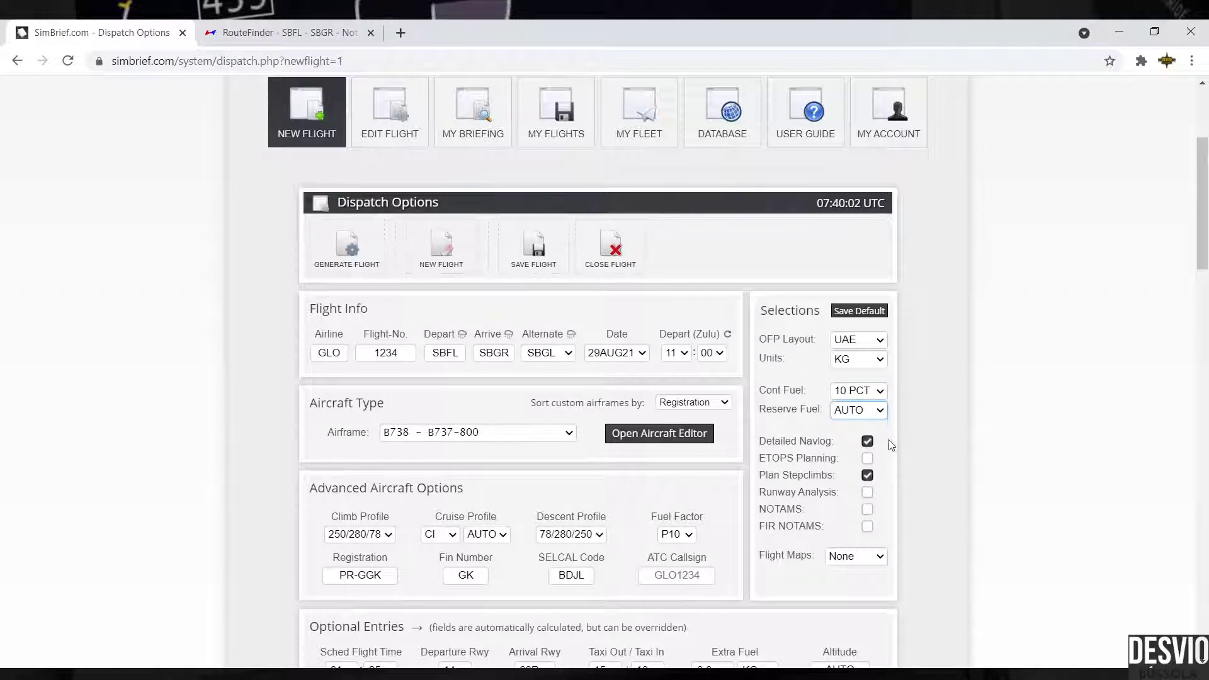
key("Down")
key("Down")
key("Up")
left_click_drag(763, 389, 820, 392)
left_click(782, 400)
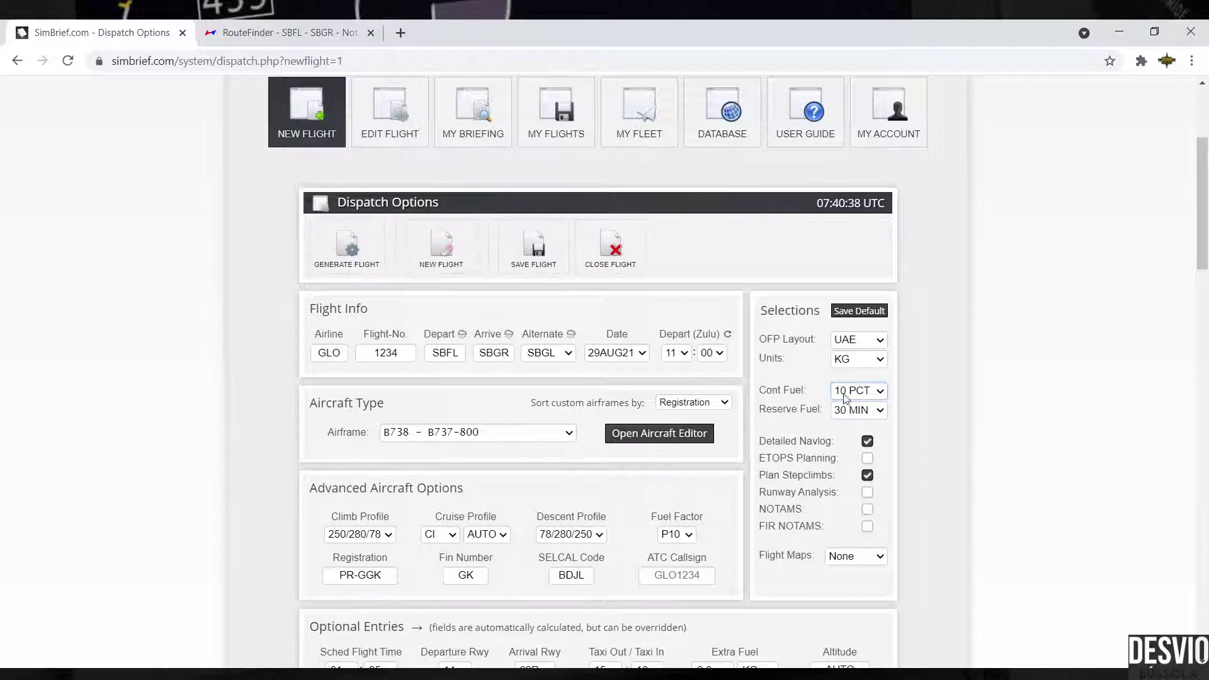
left_click_drag(758, 410, 819, 408)
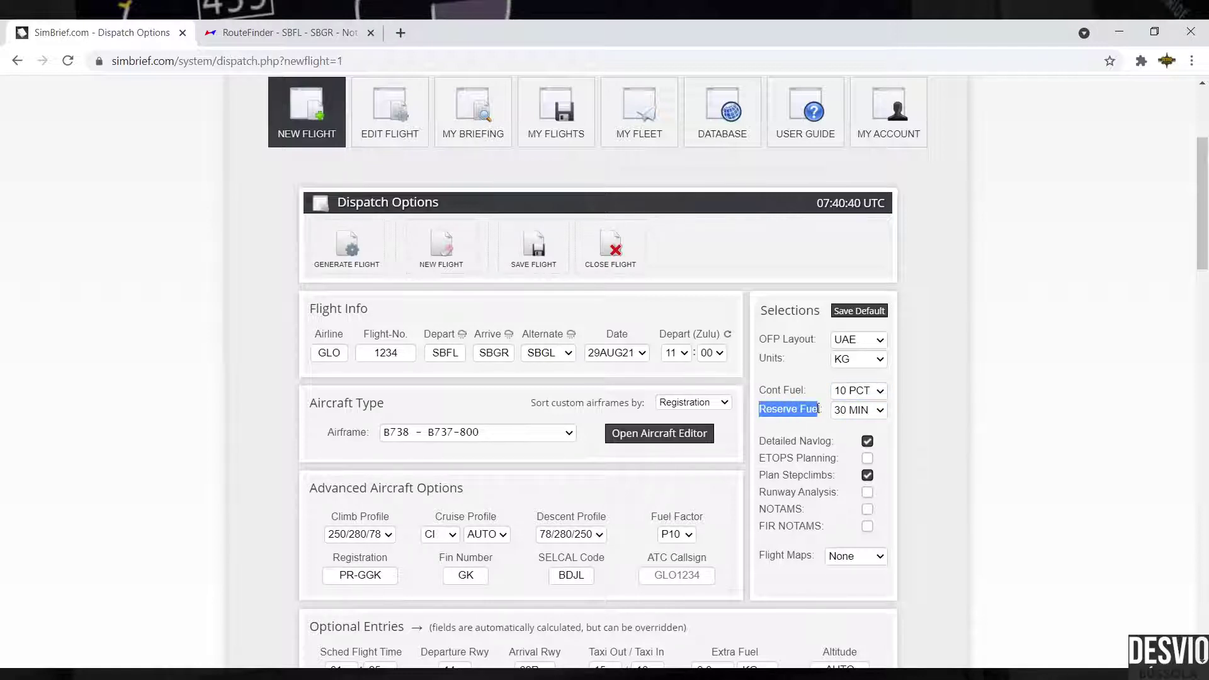
left_click(821, 402)
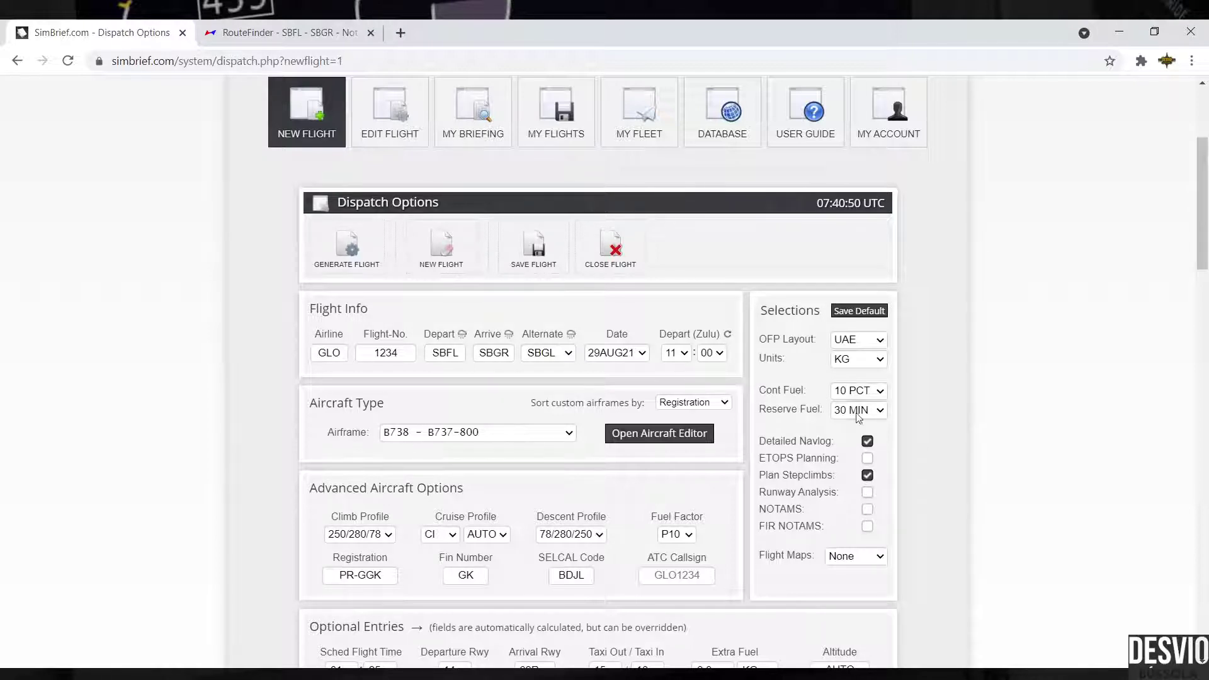
Step: Toggle Detailed Navlog, ETOPS Planning and Plan Stepclimbs off and on to demonstrate them
scroll(930, 414, "down", 1)
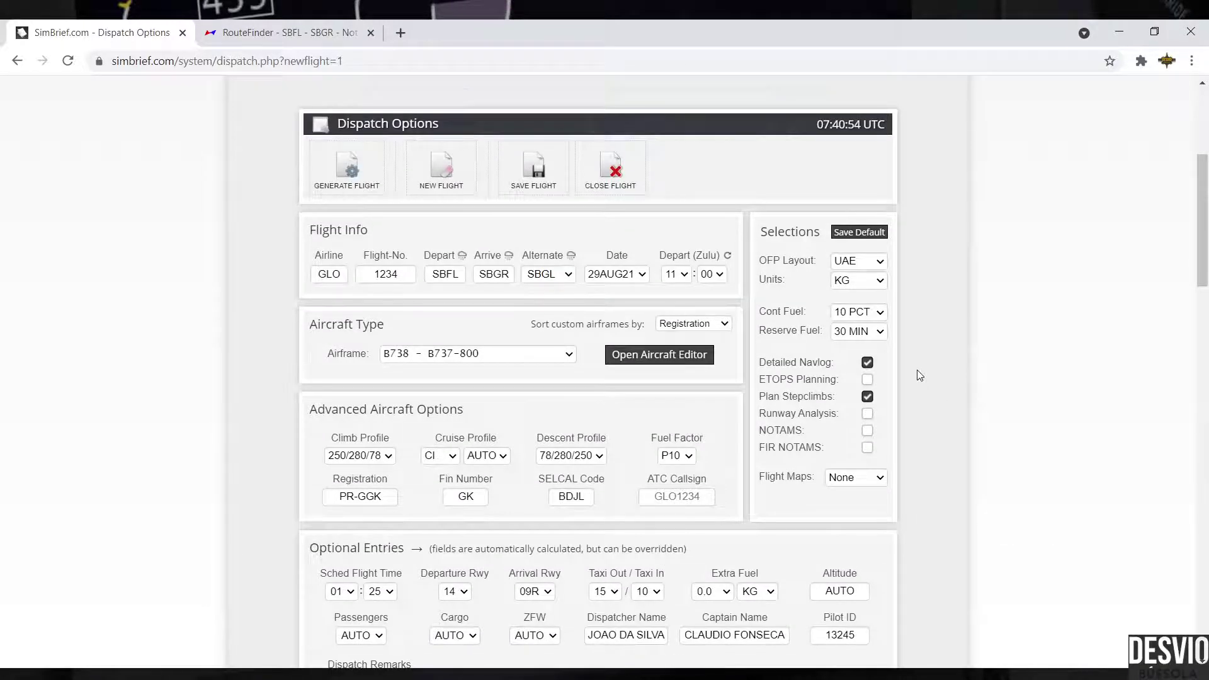
left_click(867, 363)
left_click(867, 362)
left_click_drag(765, 379, 796, 379)
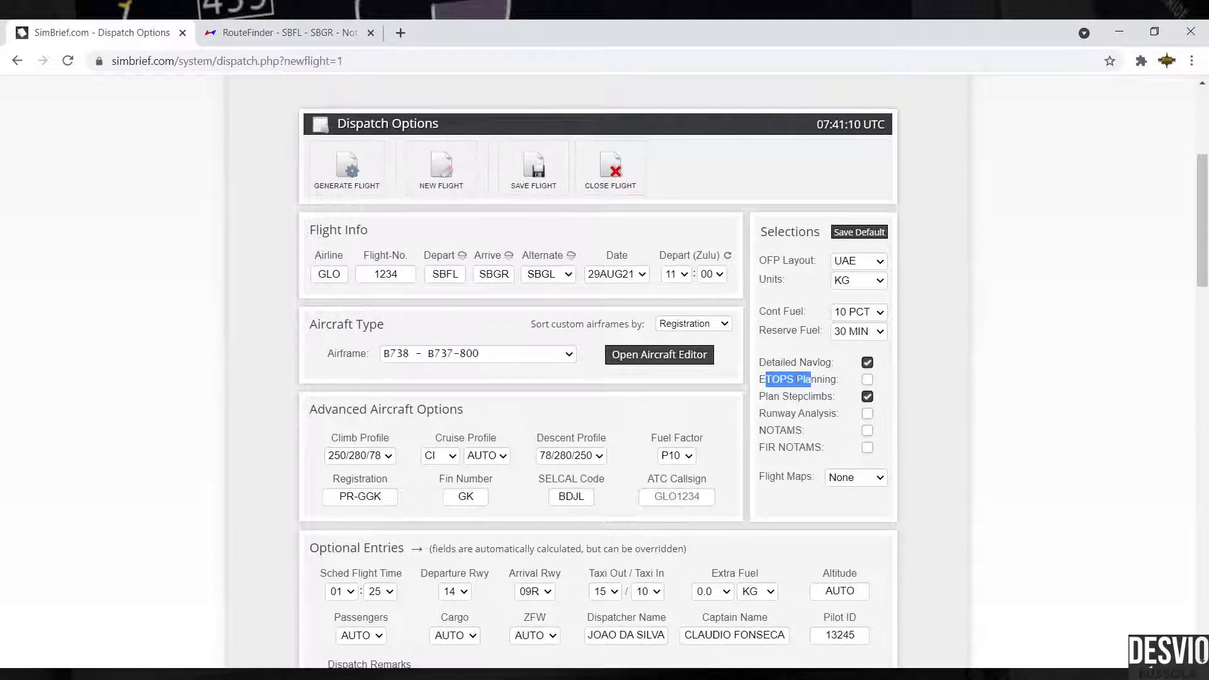
left_click(867, 379)
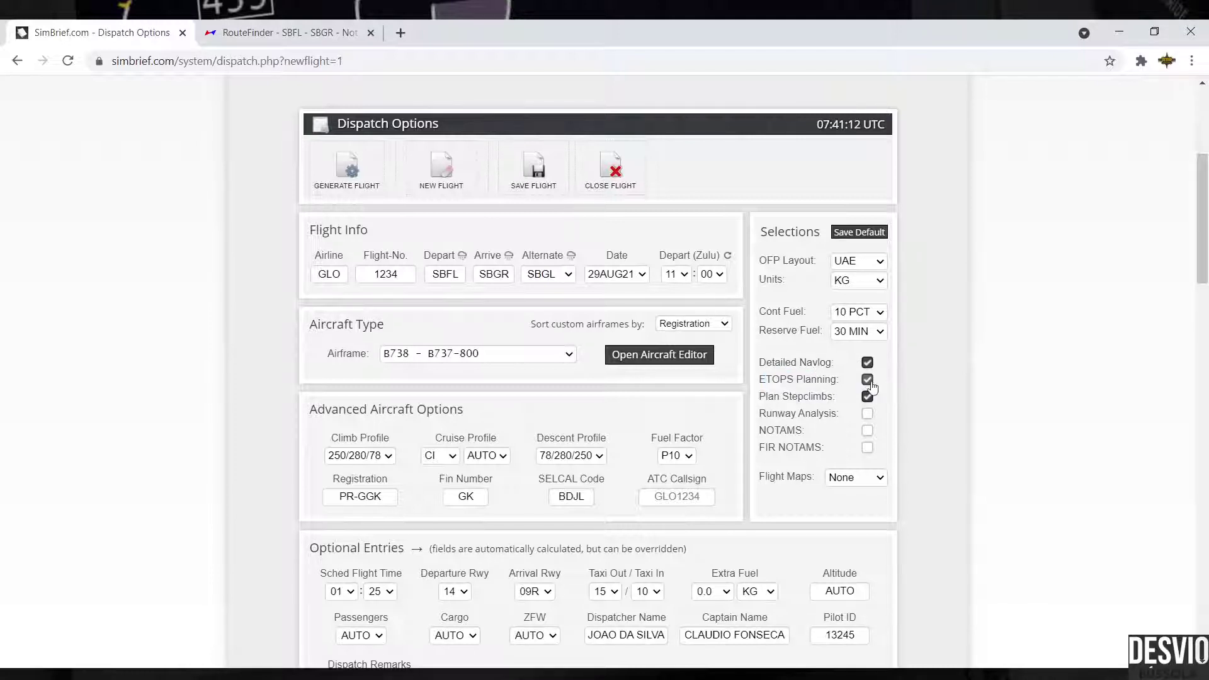
left_click(867, 379)
left_click(867, 397)
left_click(867, 397)
Step: Enable Runway Analysis, NOTAMS, FIR NOTAMS and ETOPS Planning
left_click(867, 414)
left_click(867, 430)
double_click(867, 432)
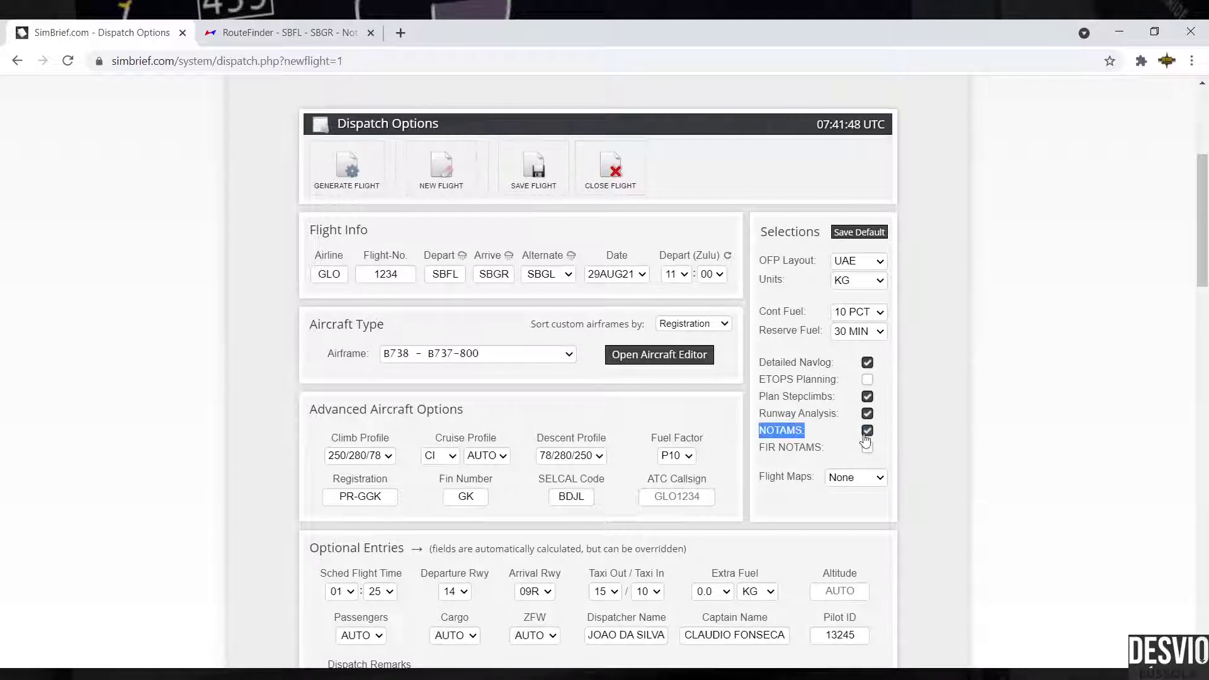
left_click(844, 452)
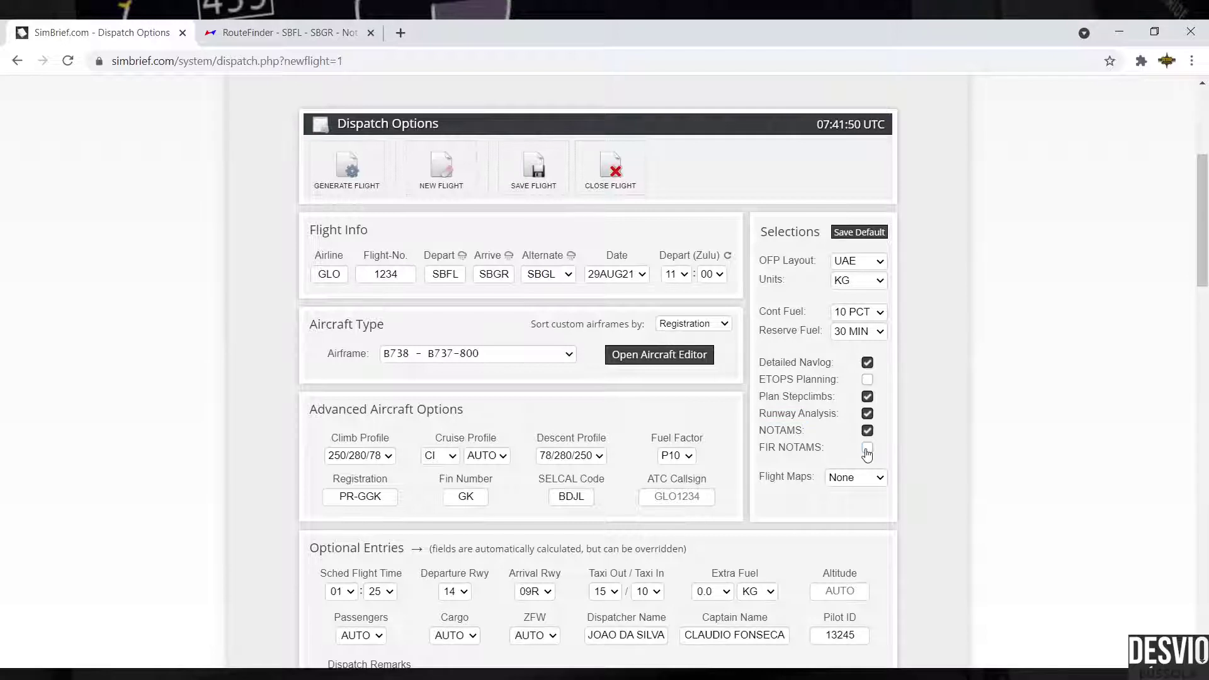
left_click(867, 449)
left_click(867, 379)
Step: Set Flight Maps to Detailed after trying Simple and Route Only
left_click_drag(760, 478, 818, 484)
left_click(879, 481)
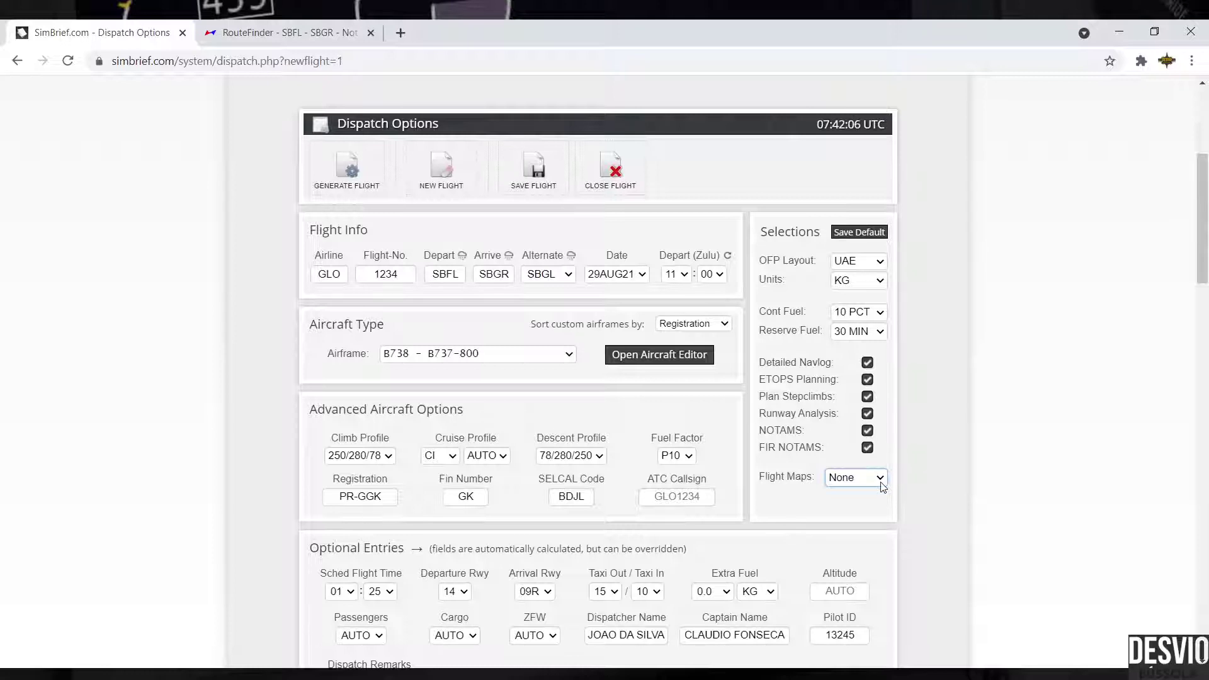
left_click(881, 531)
left_click(880, 480)
left_click(877, 509)
left_click(881, 479)
left_click(877, 497)
Step: Generate the SBFL–SBGR flight plan, confirming it overwrites the previous plan
scroll(977, 349, "down", 1)
scroll(976, 348, "down", 2)
scroll(976, 348, "up", 1)
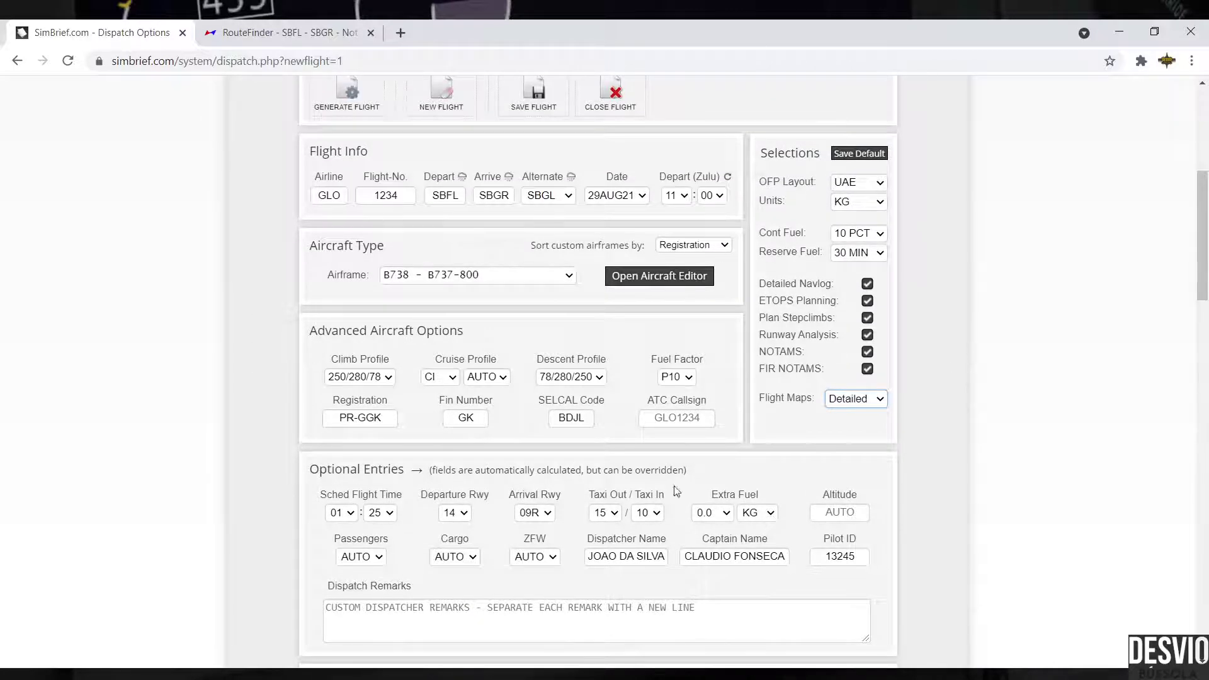
scroll(944, 397, "up", 1)
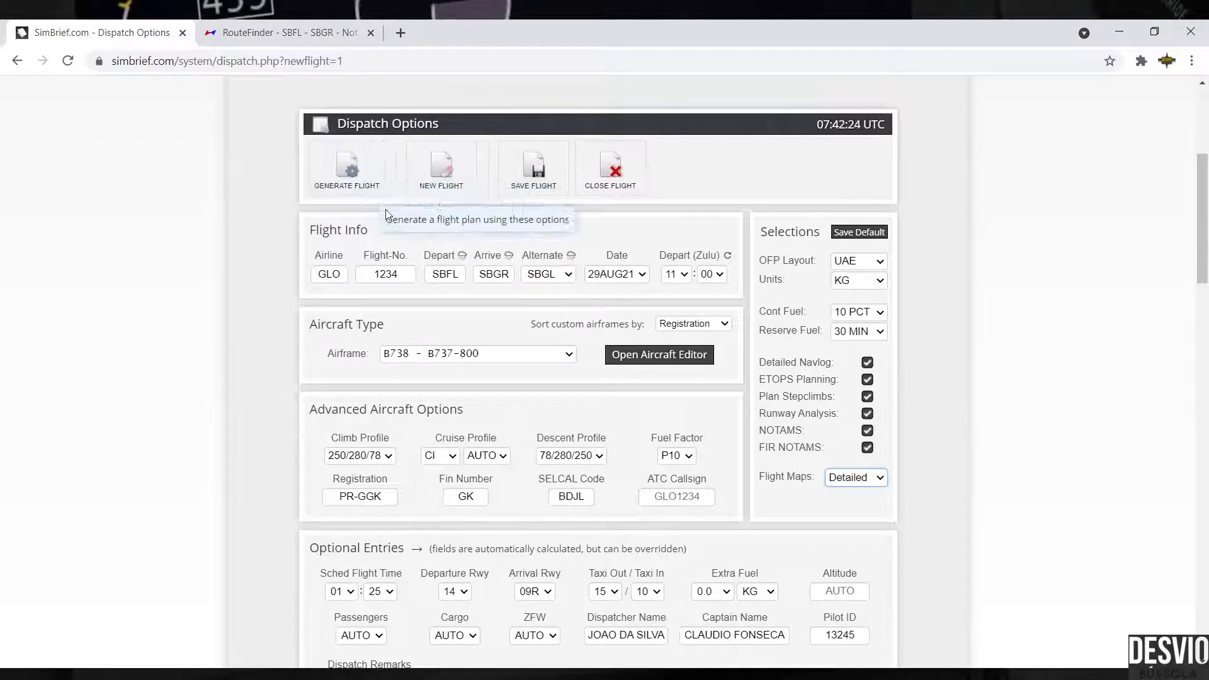
left_click(332, 174)
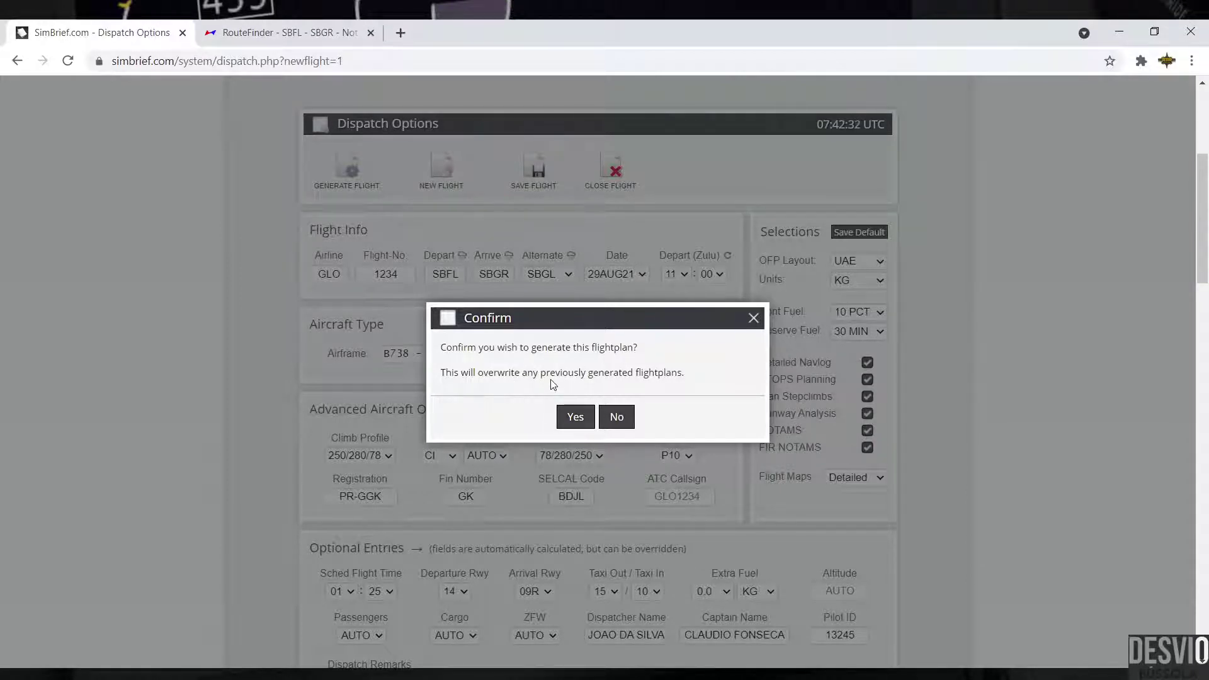
left_click(574, 417)
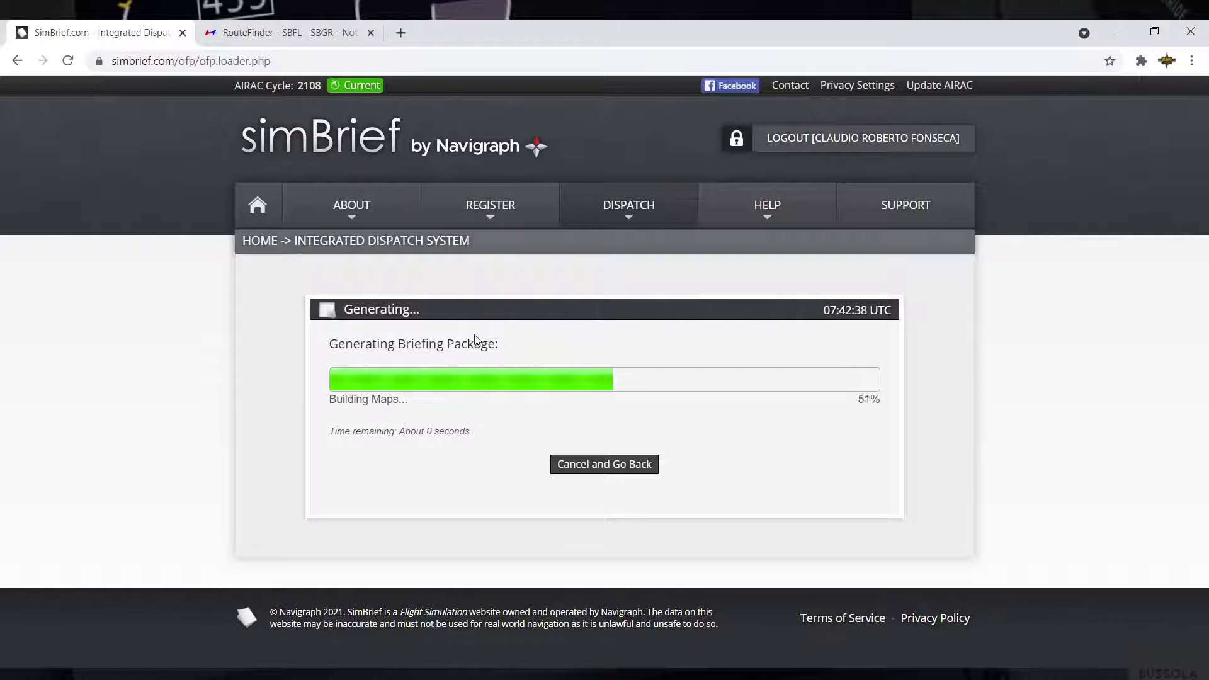
Step: Review the SBFL–SBGR OFP summary on the Dispatch Output page, then open the briefing PDF
left_click_drag(397, 343, 495, 345)
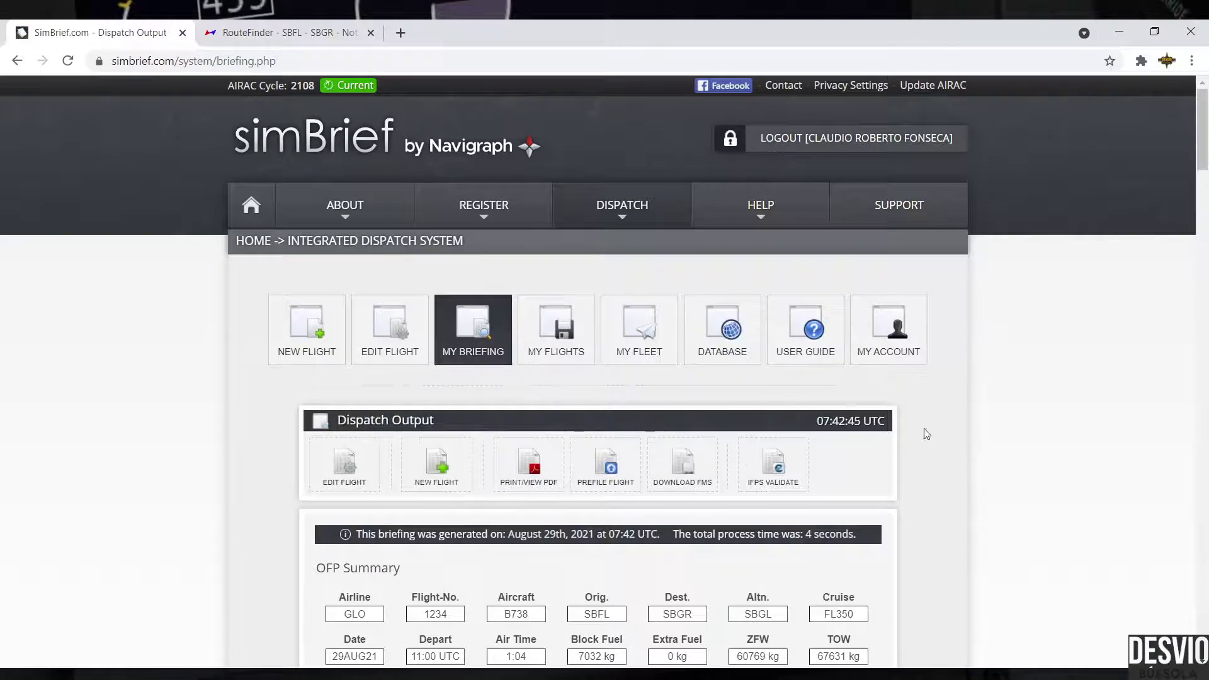
scroll(932, 428, "down", 1)
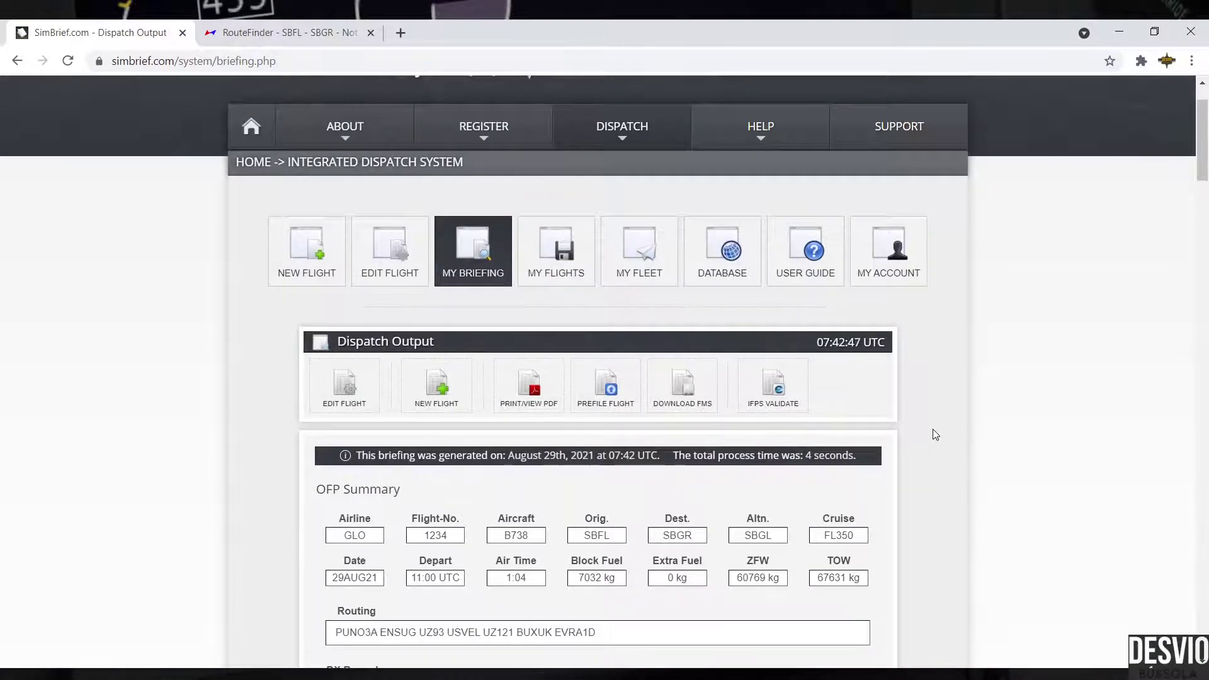
scroll(934, 434, "down", 5)
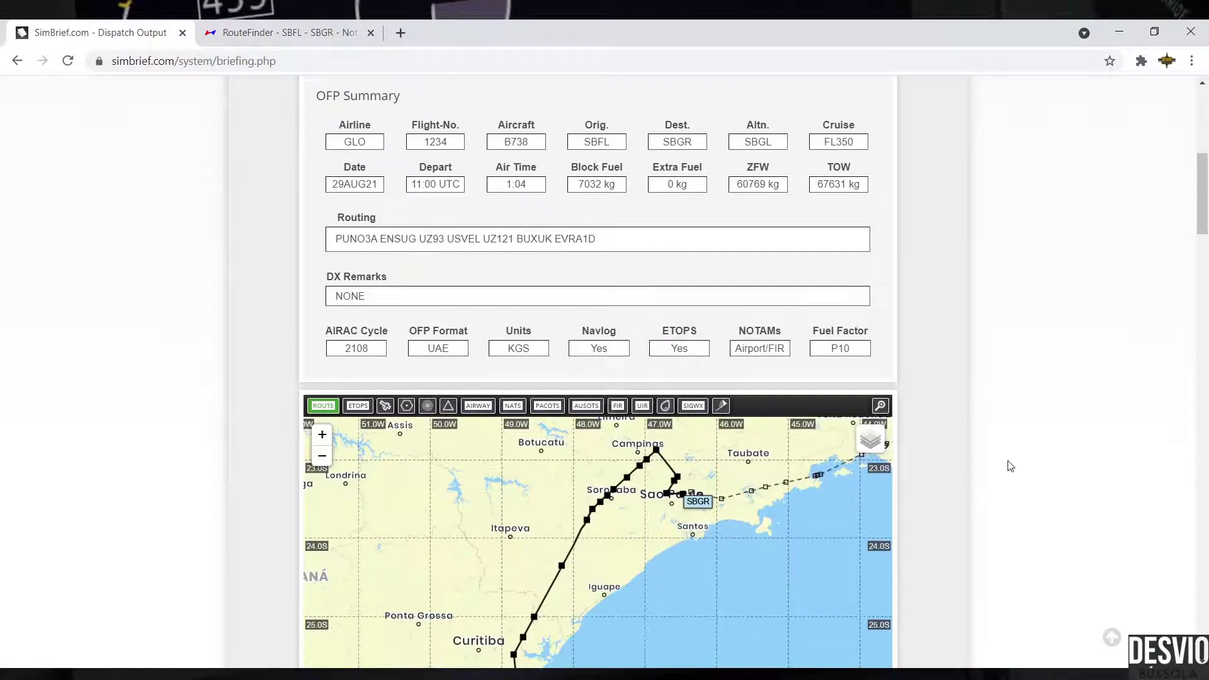
scroll(1009, 464, "up", 2)
scroll(1010, 464, "up", 1)
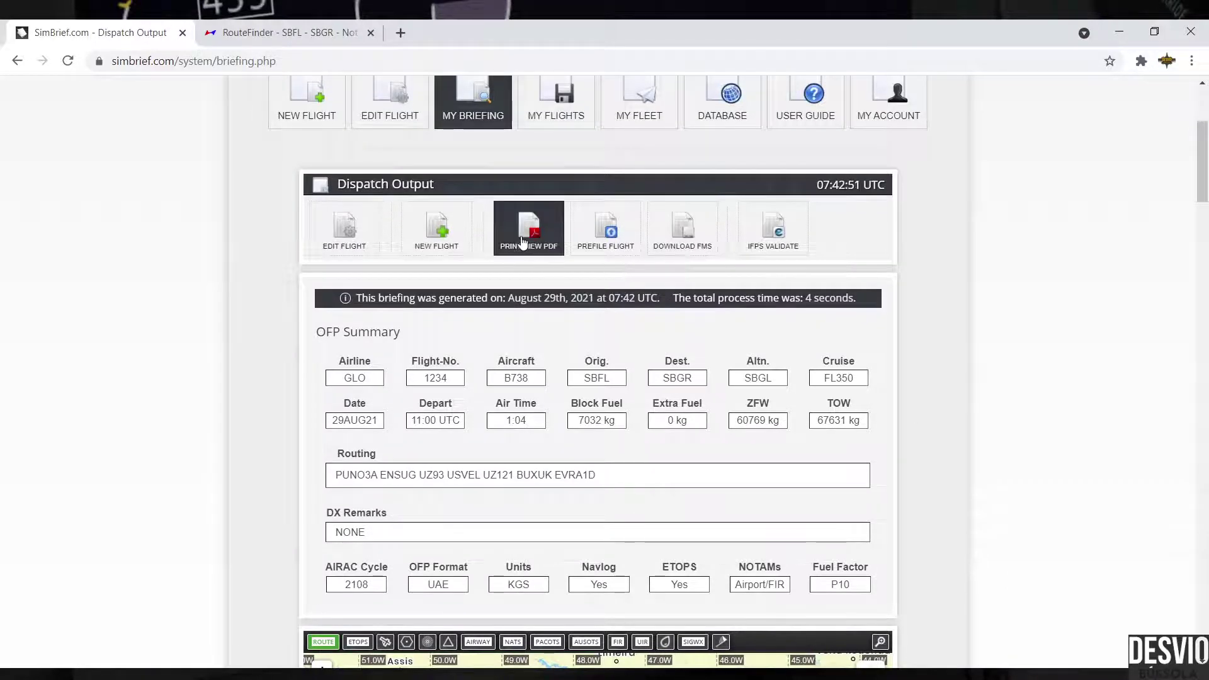
left_click(540, 250)
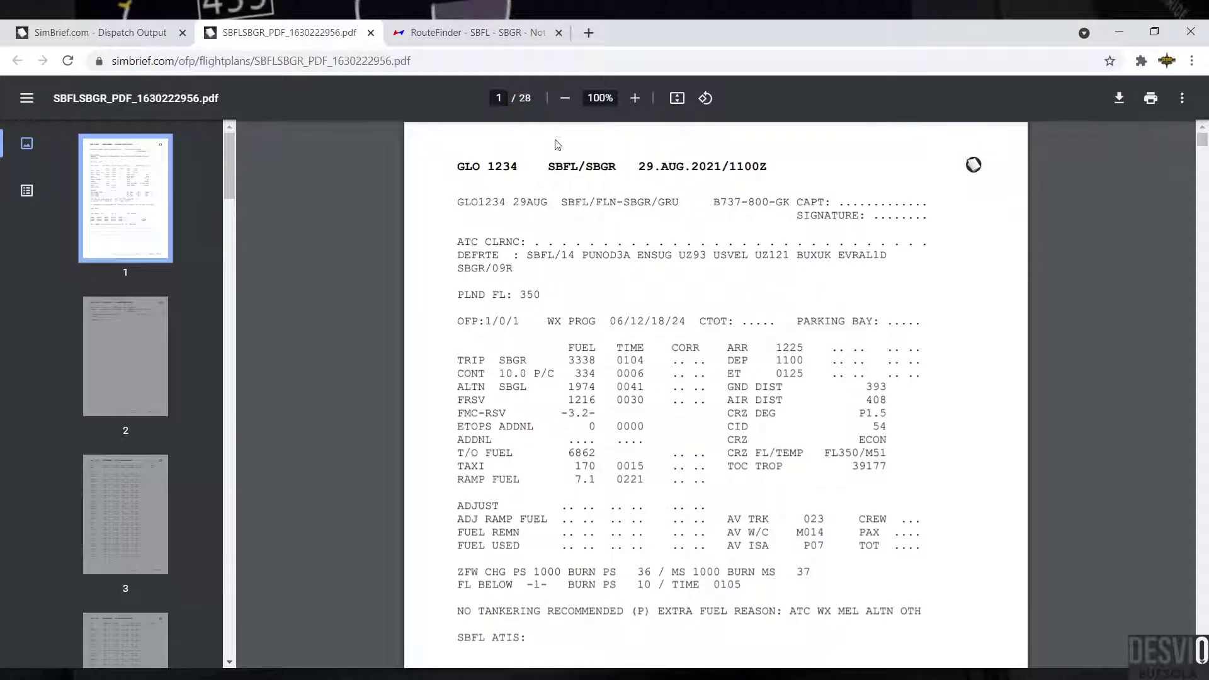
Step: Highlight the GLO 1234 SBFL/SBGR header and the TRIP through RAMP FUEL rows
left_click_drag(455, 168, 770, 167)
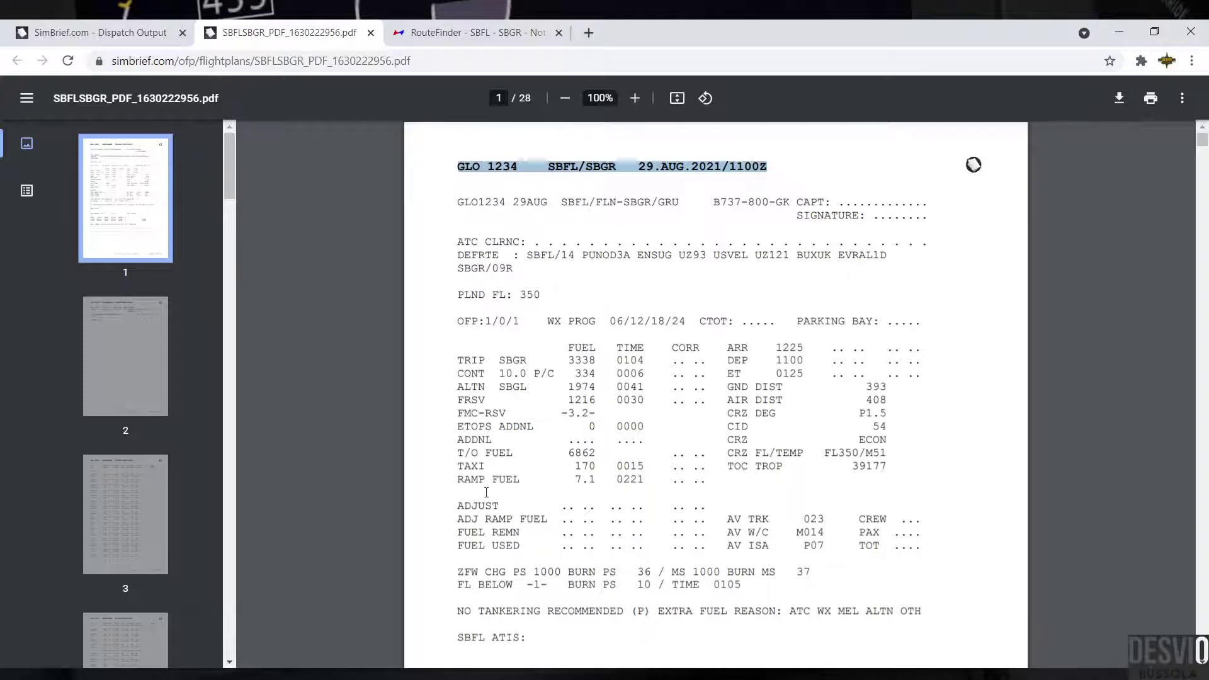
left_click_drag(458, 360, 644, 478)
left_click(649, 447)
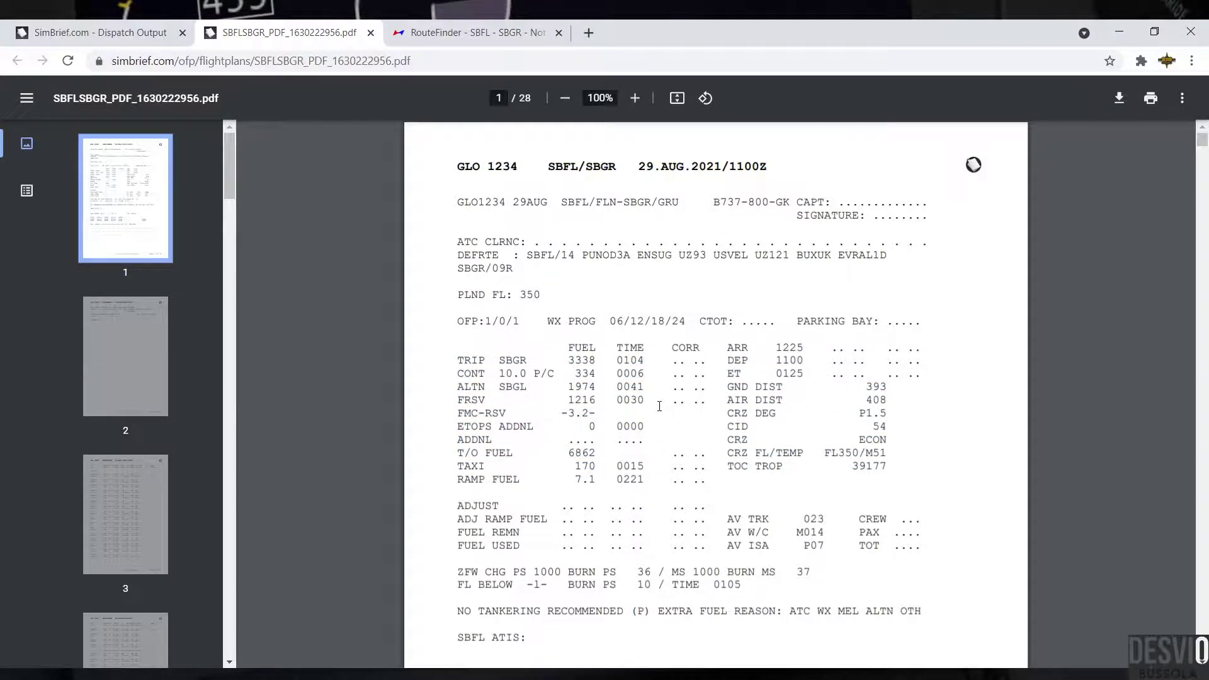
Step: Scroll to page 6 and highlight the AIR TRAFFIC CONTROL heading and flight plan lines
scroll(653, 398, "down", 10)
scroll(659, 406, "down", 15)
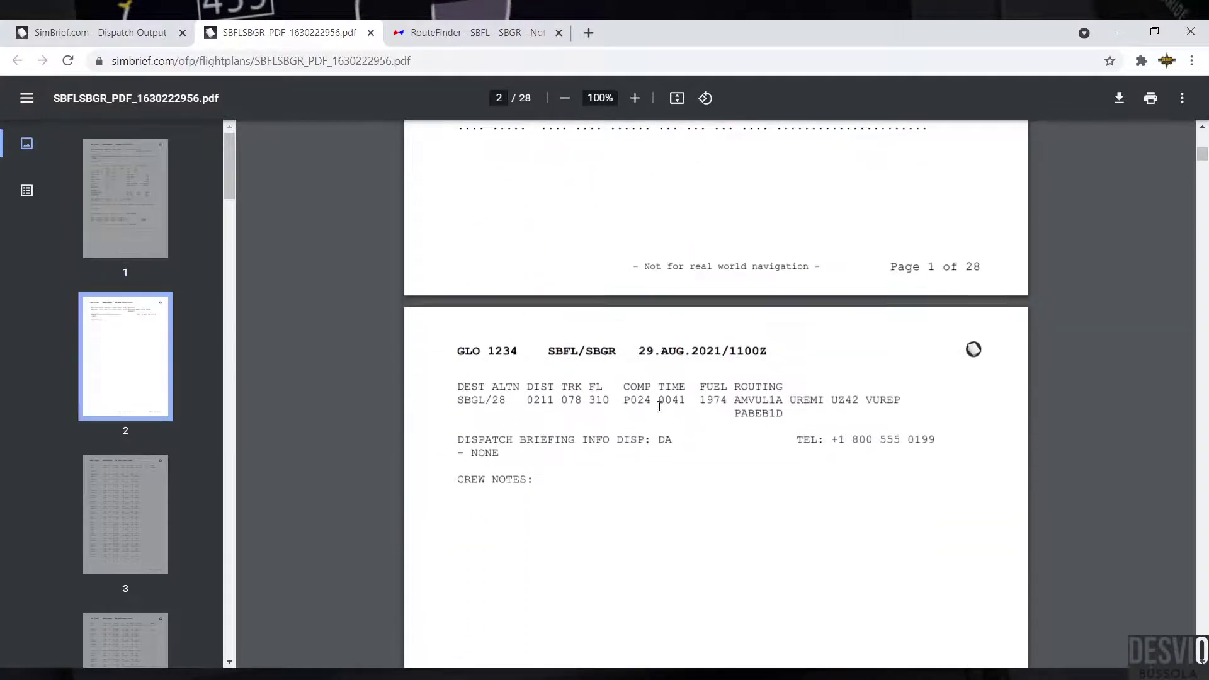
scroll(659, 406, "down", 20)
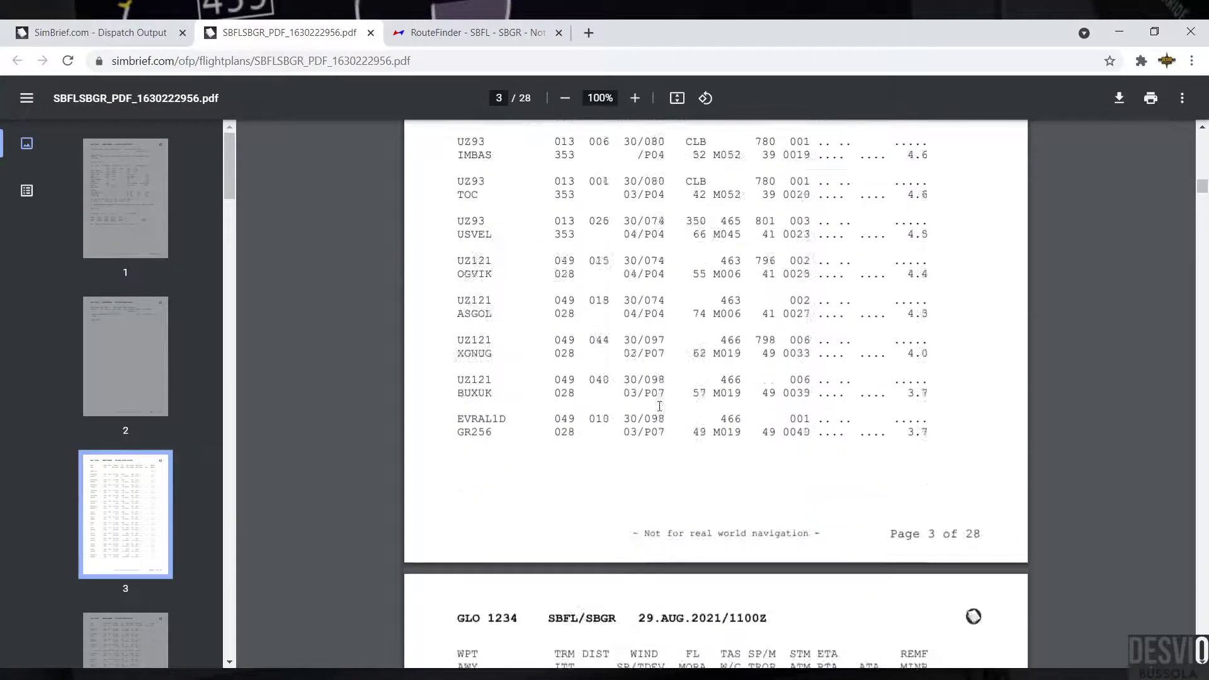
scroll(660, 406, "down", 3)
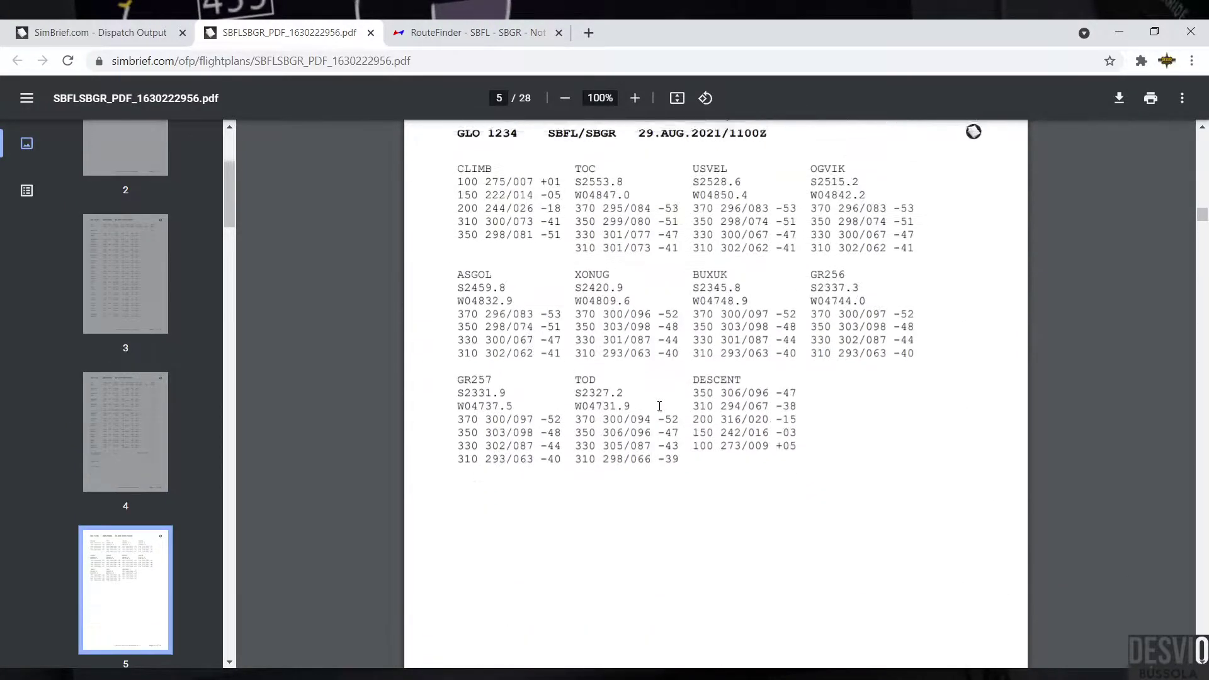
scroll(660, 406, "up", 4)
scroll(667, 419, "down", 10)
scroll(676, 432, "down", 3)
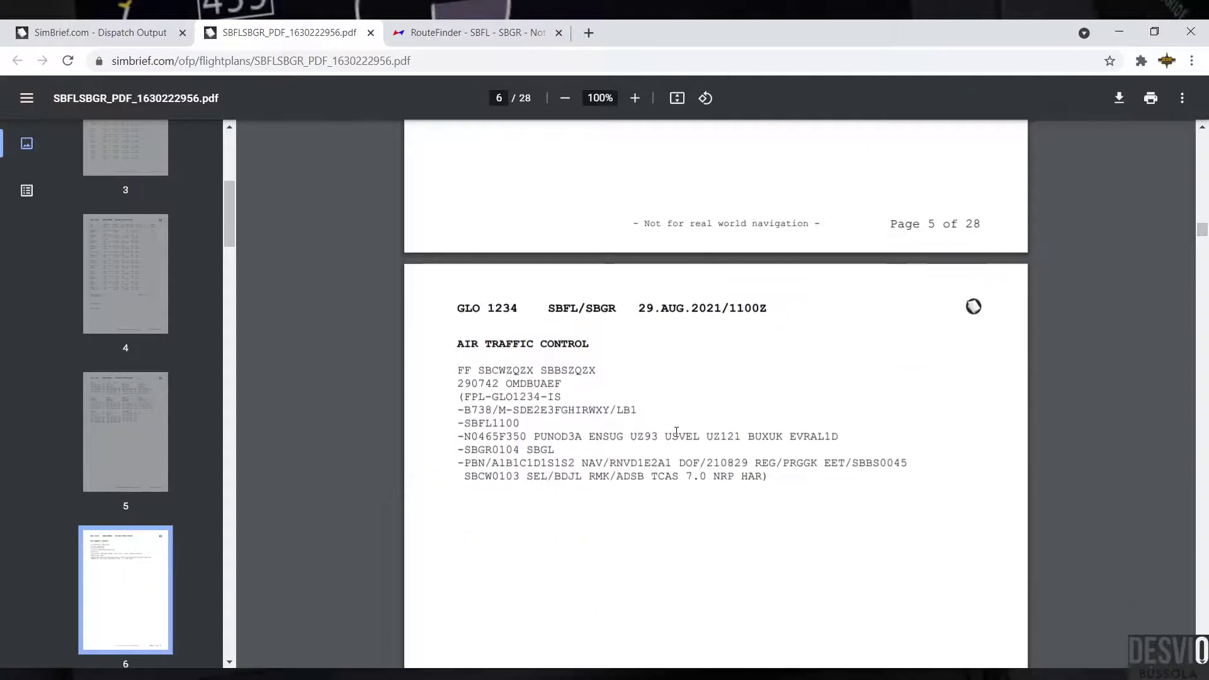
scroll(690, 468, "down", 1)
scroll(689, 468, "down", 2)
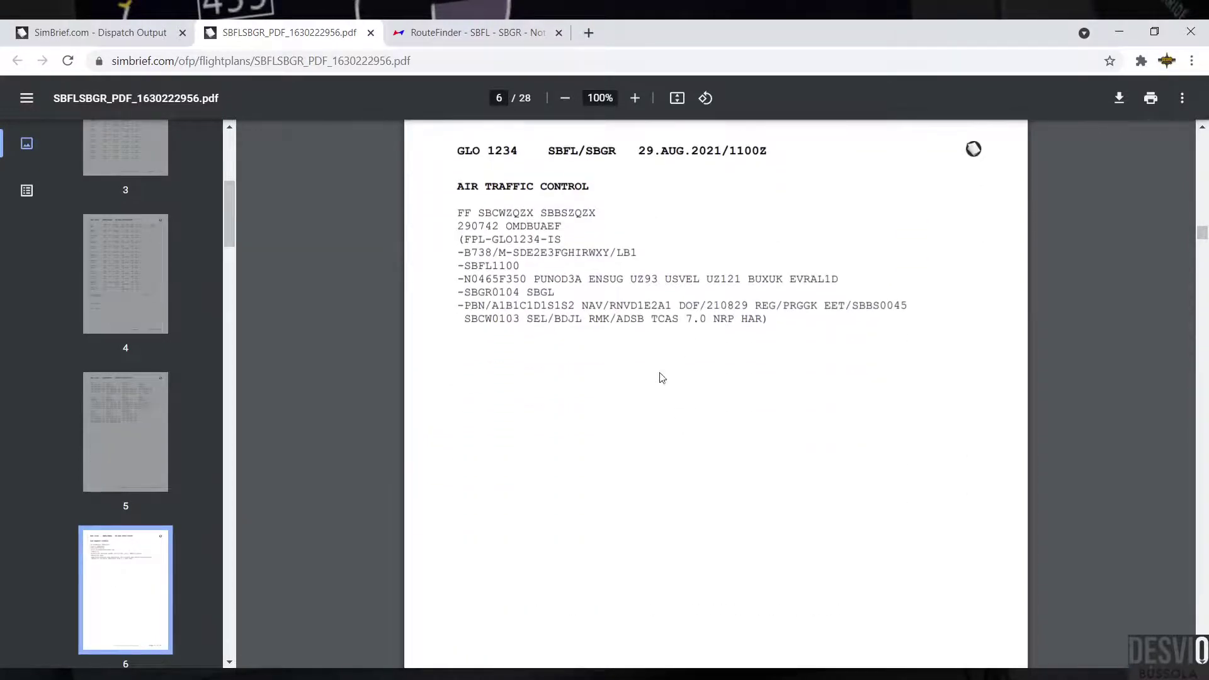
left_click_drag(457, 189, 600, 196)
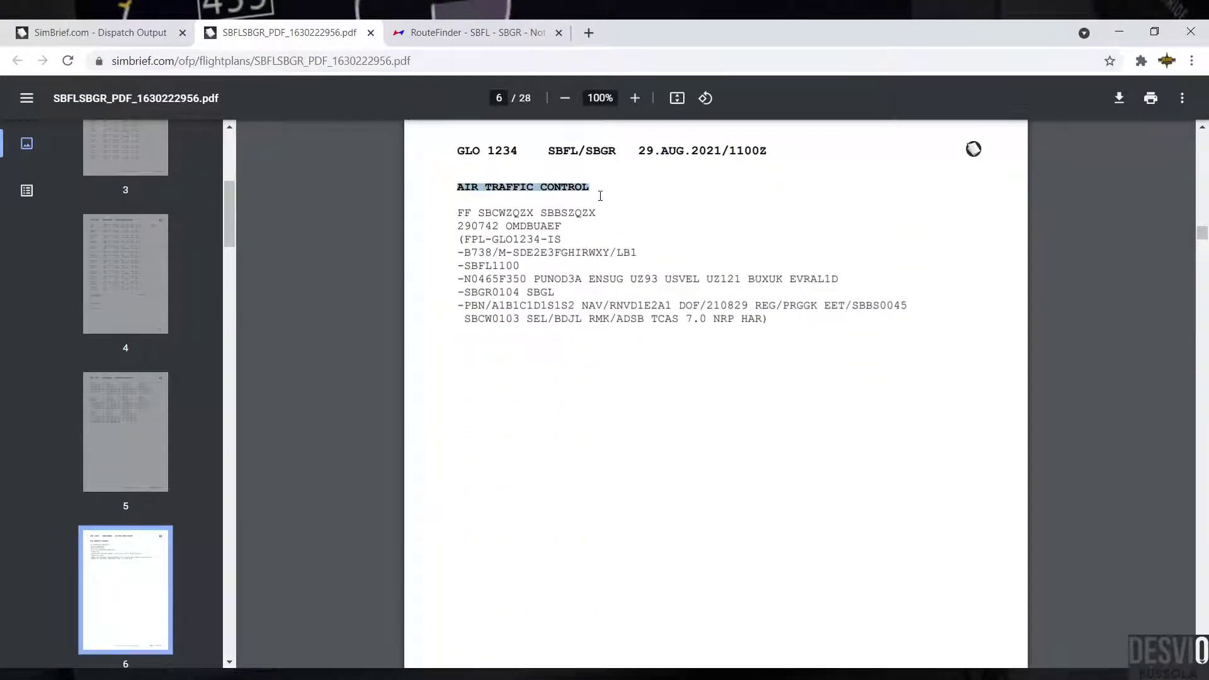
left_click(503, 225)
left_click_drag(458, 210, 845, 316)
Step: On page 7, highlight the COMPANY NOTAM words and the AUTO COST INDEXES notice title
left_click(869, 372)
scroll(869, 372, "down", 4)
scroll(873, 374, "down", 5)
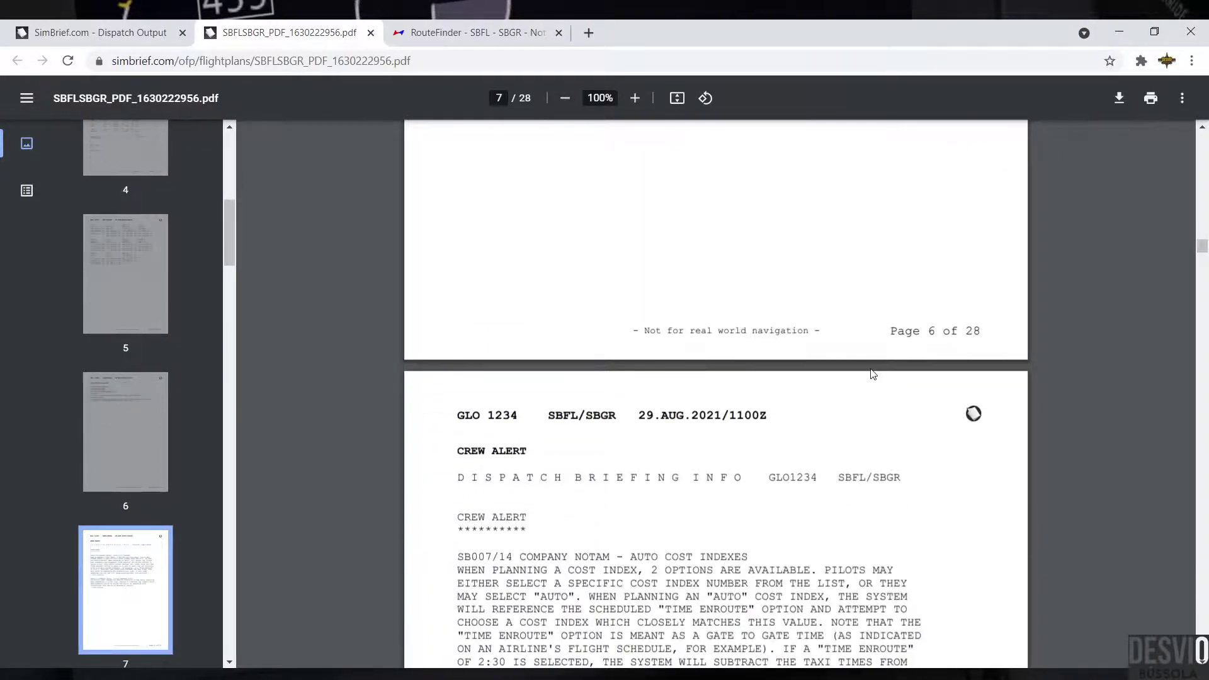
scroll(620, 281, "down", 2)
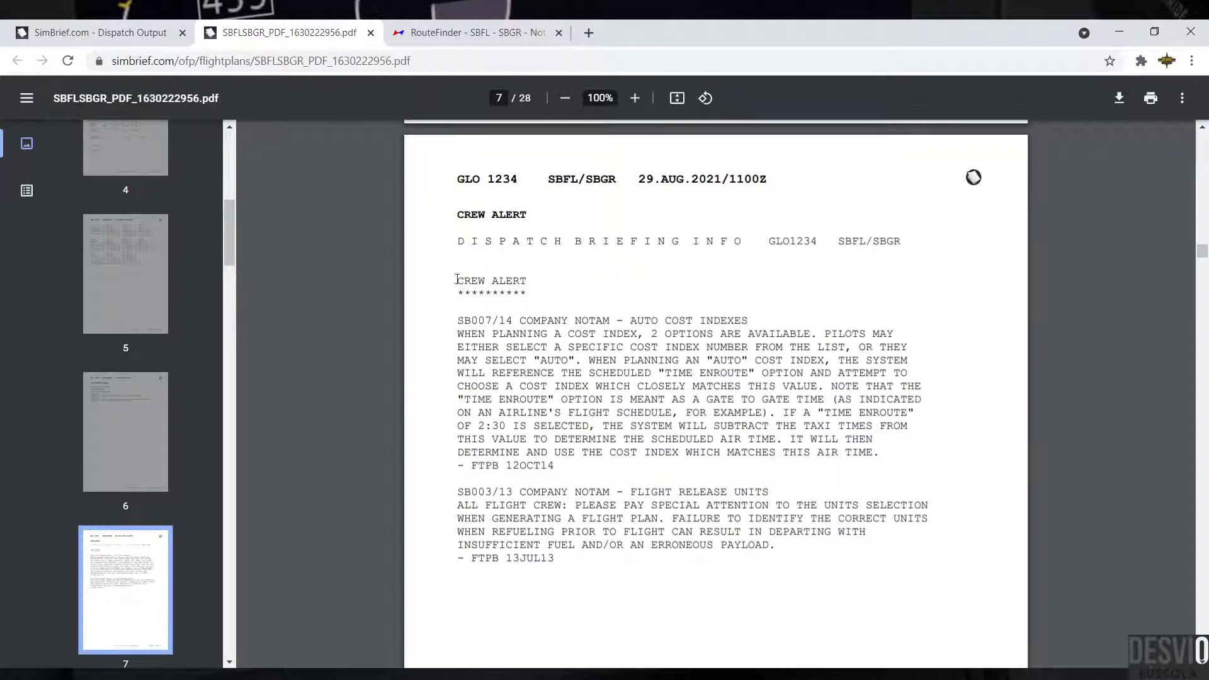
left_click_drag(523, 319, 609, 322)
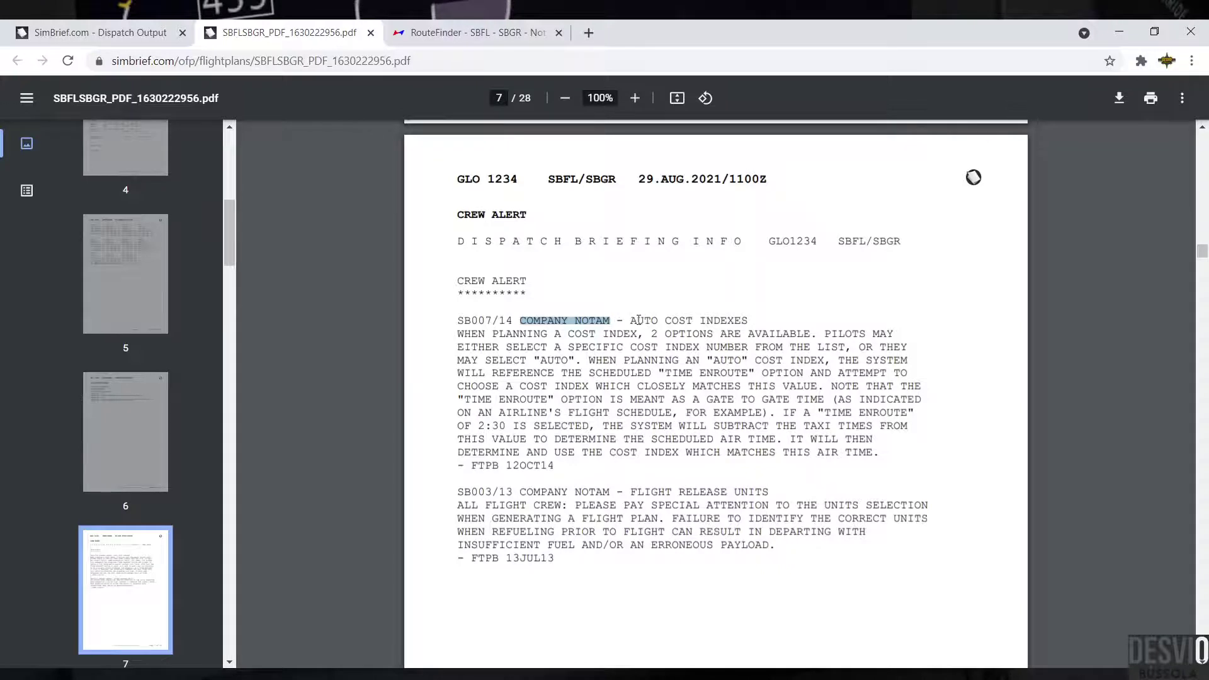
left_click_drag(630, 319, 750, 321)
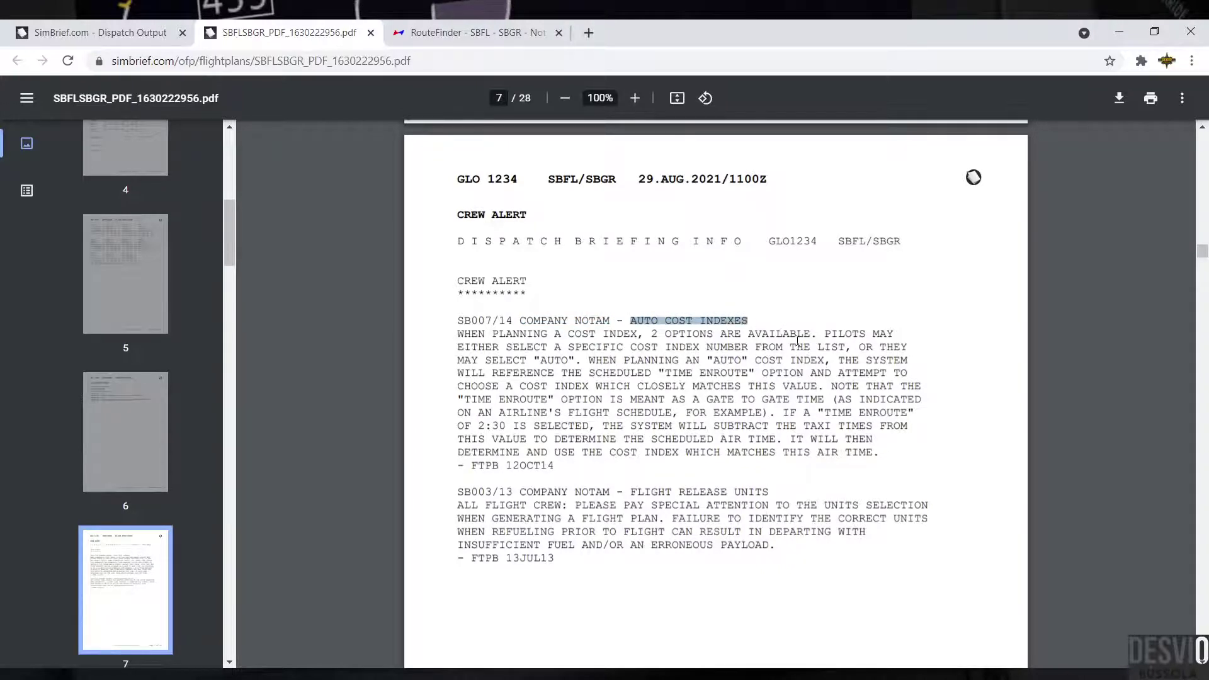
Step: Highlight the FLIGHT RELEASE UNITS title and fuel/payload warnings, then move to the page 8 route map
scroll(798, 341, "down", 3)
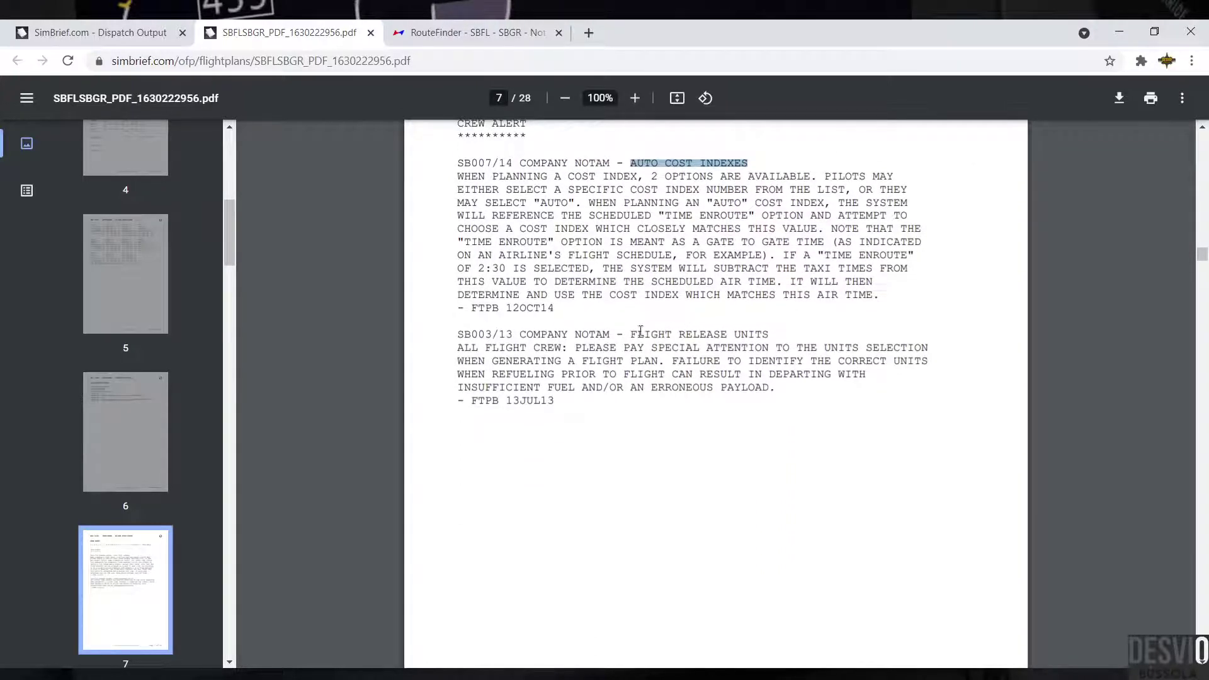
left_click_drag(632, 335, 766, 335)
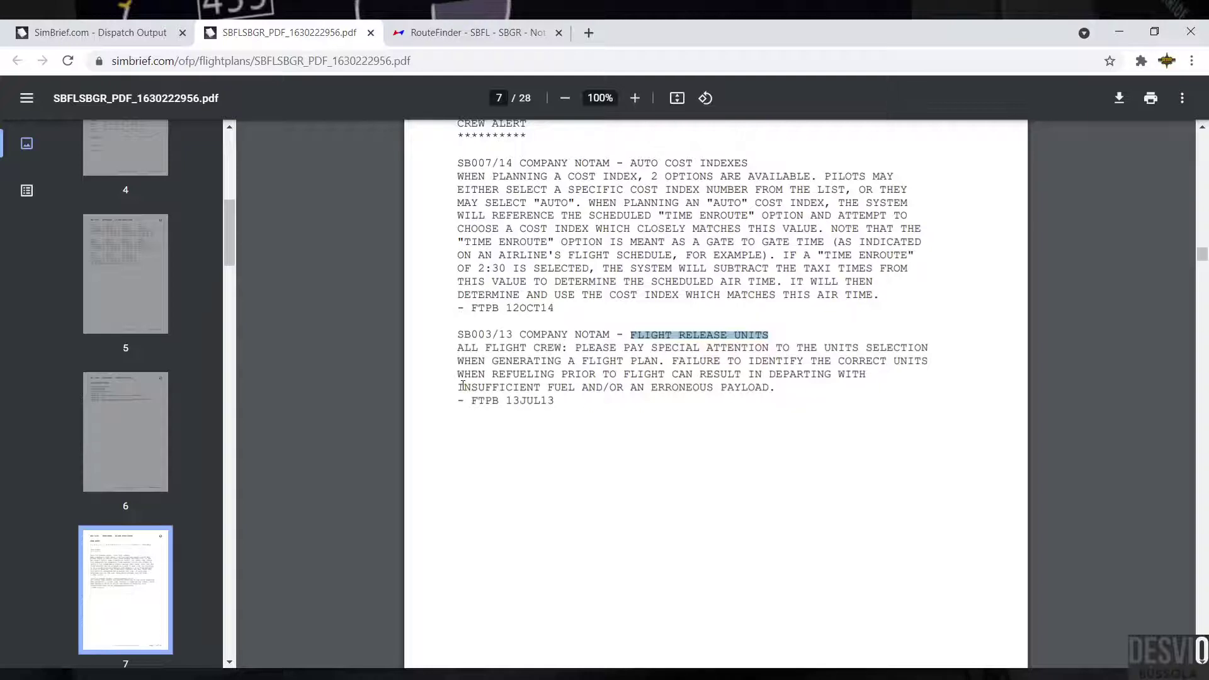
left_click_drag(462, 386, 609, 388)
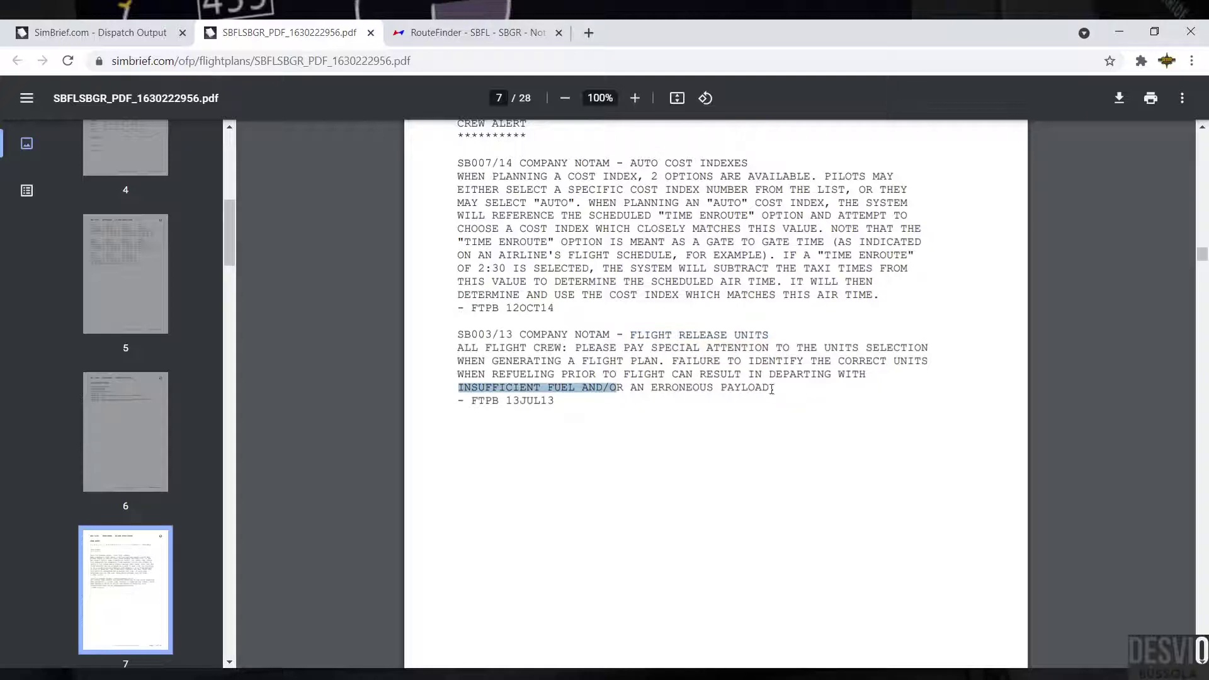
left_click_drag(773, 388, 642, 386)
left_click(810, 407)
scroll(837, 409, "down", 8)
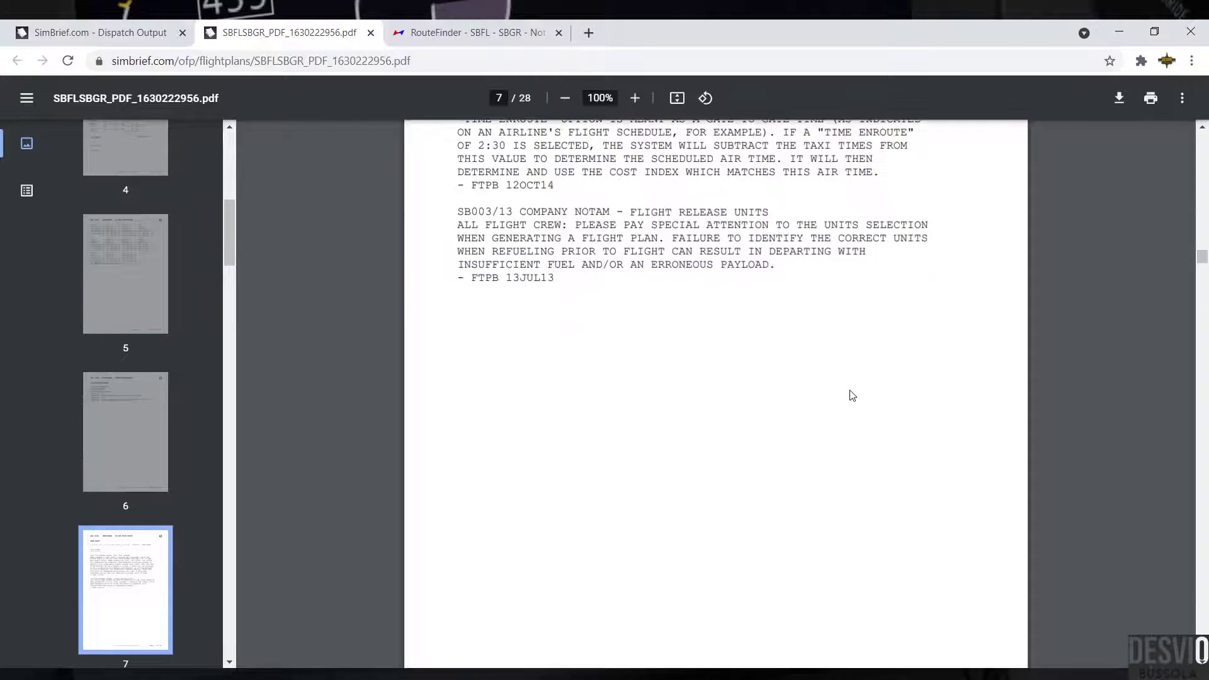
scroll(852, 389, "down", 4)
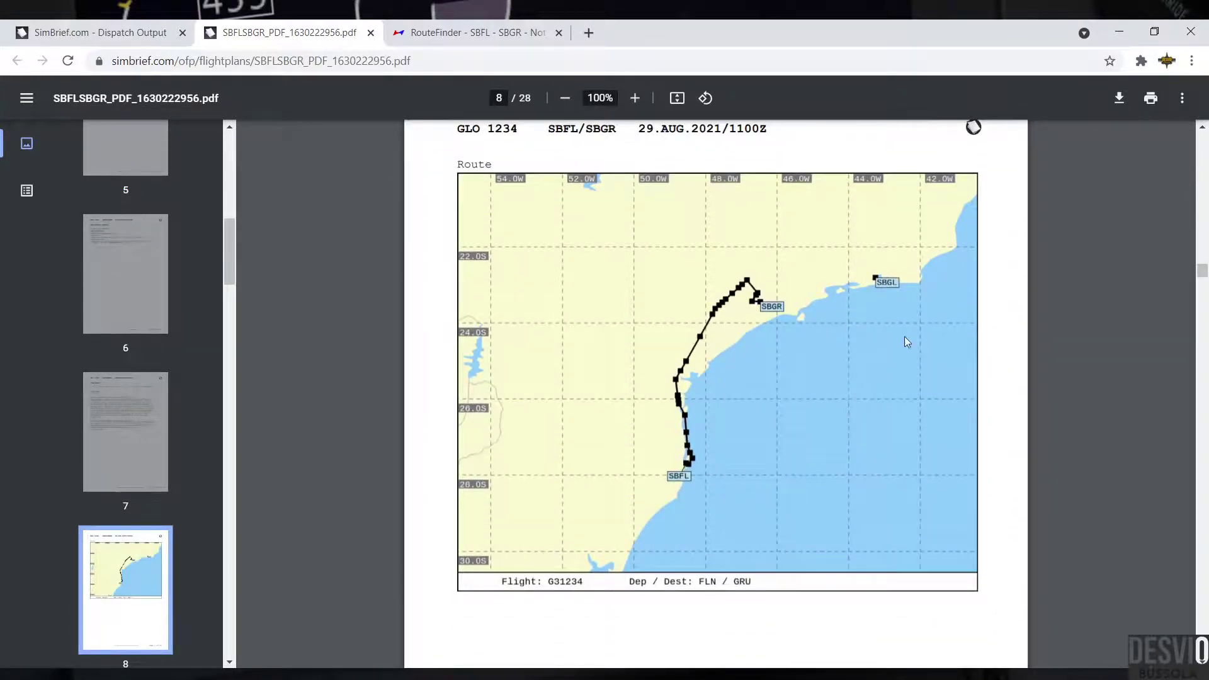
Step: Scroll past the SigWx and UAD 1–3 wind charts on pages 9–12 to the page 13 vertical profile
scroll(894, 365, "down", 10)
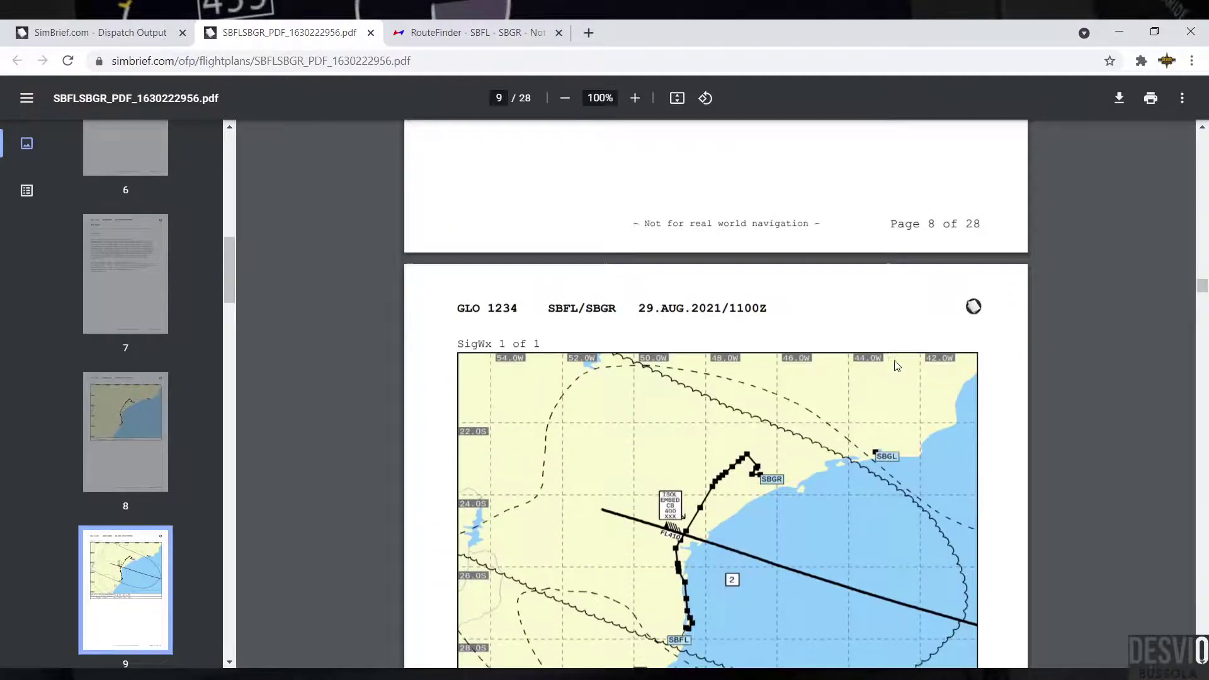
scroll(897, 366, "down", 5)
scroll(897, 366, "up", 6)
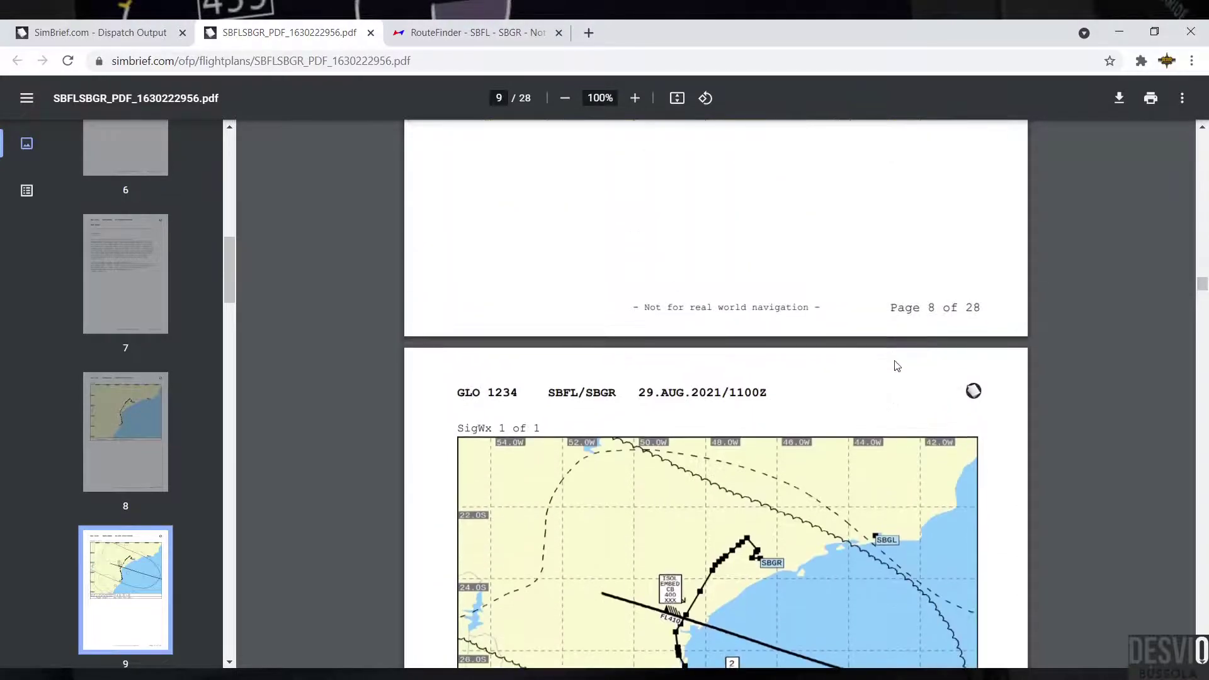
scroll(896, 366, "down", 3)
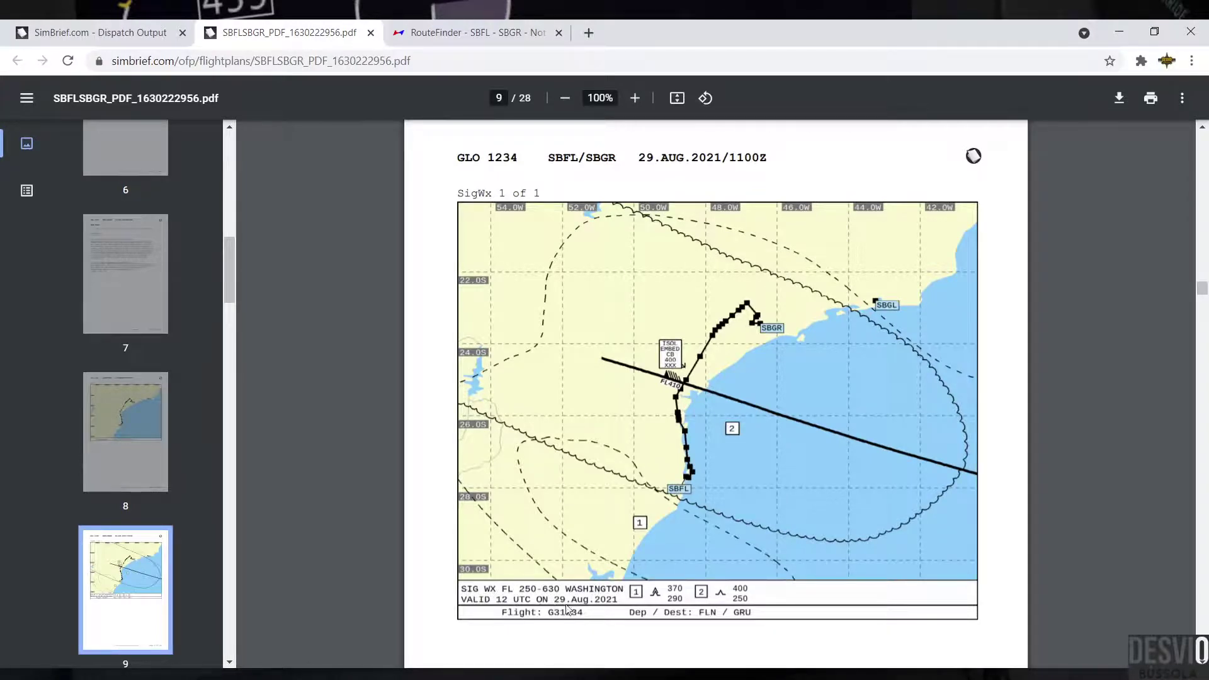
scroll(750, 503, "down", 8)
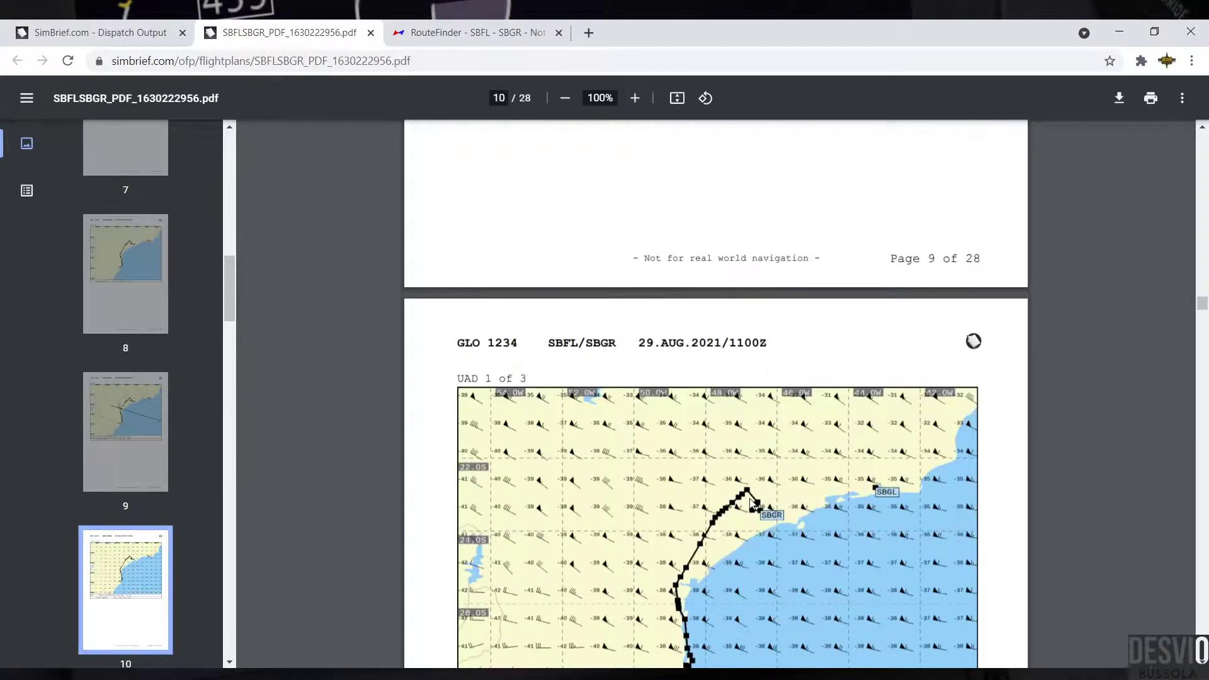
scroll(751, 503, "down", 5)
scroll(751, 503, "up", 3)
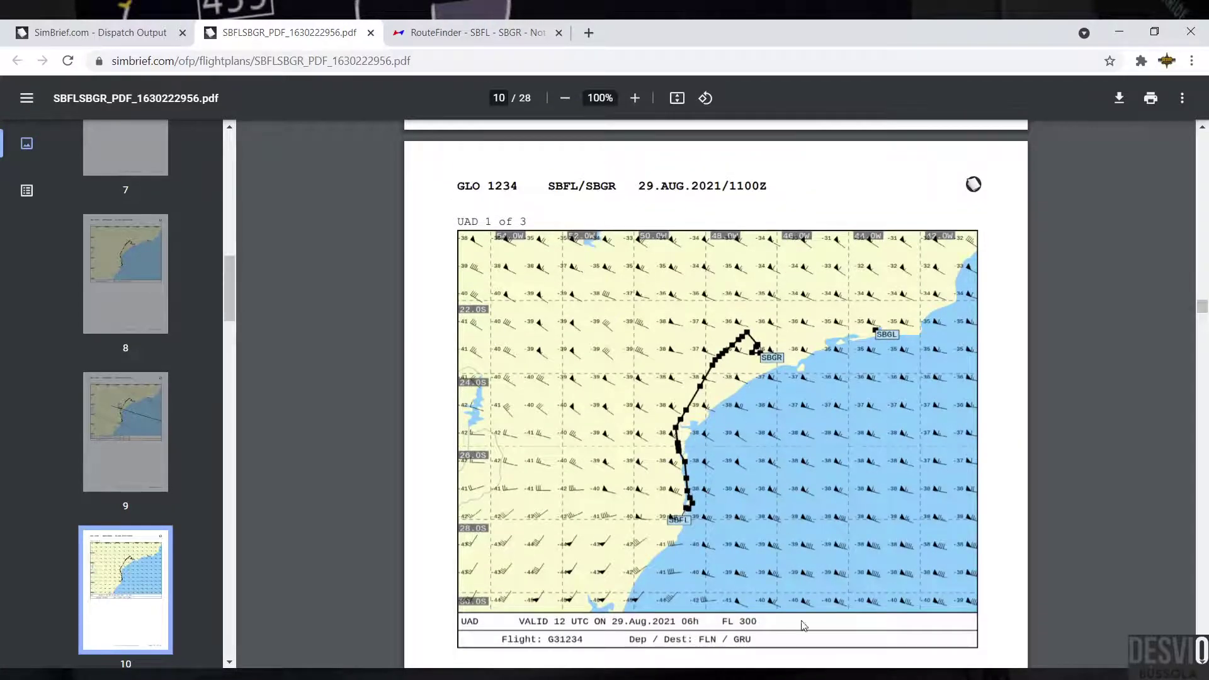
scroll(811, 578, "down", 12)
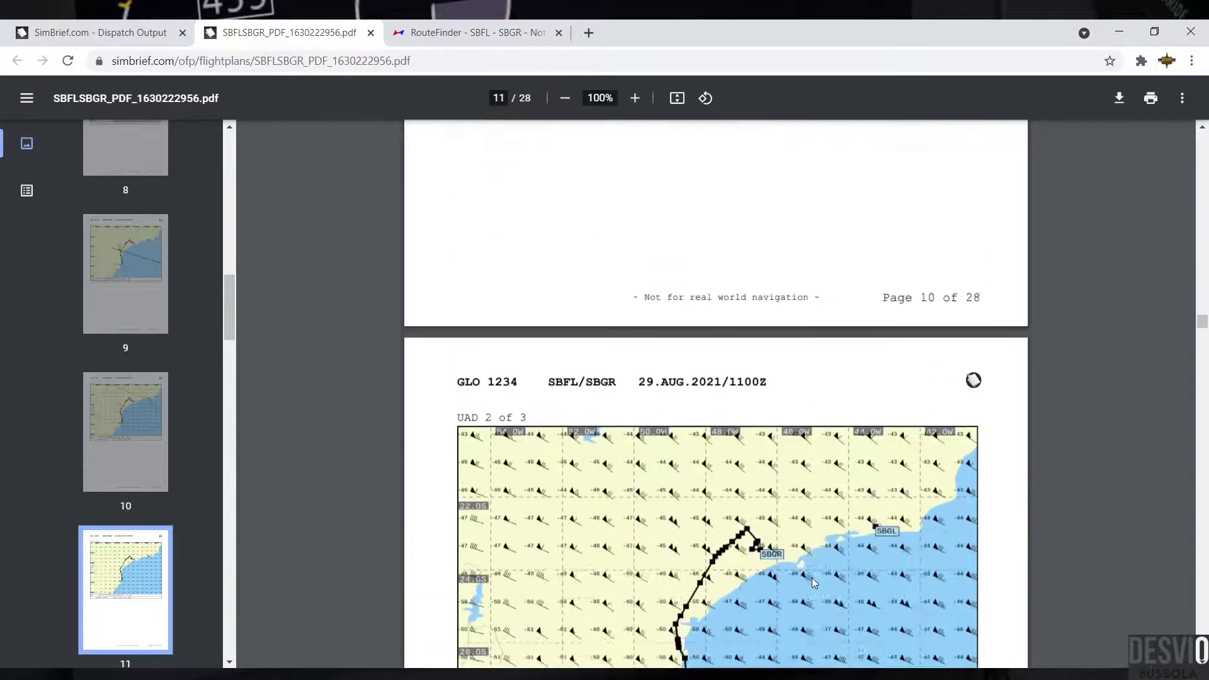
scroll(812, 581, "down", 1)
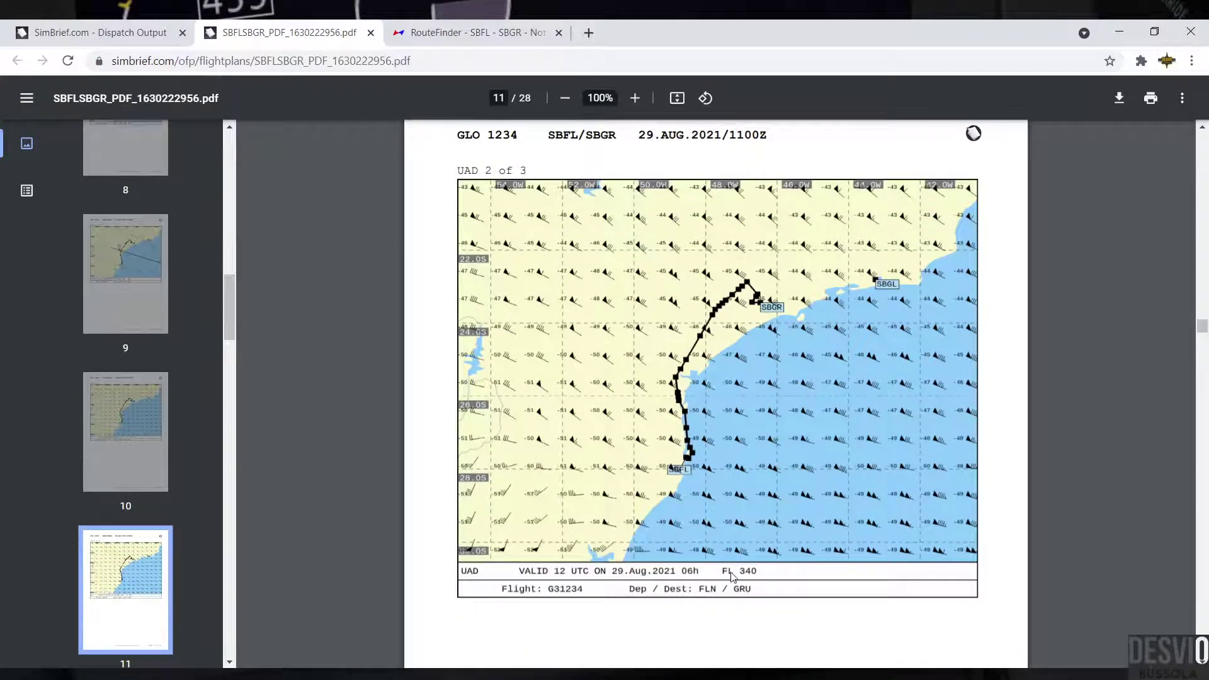
scroll(818, 524, "down", 9)
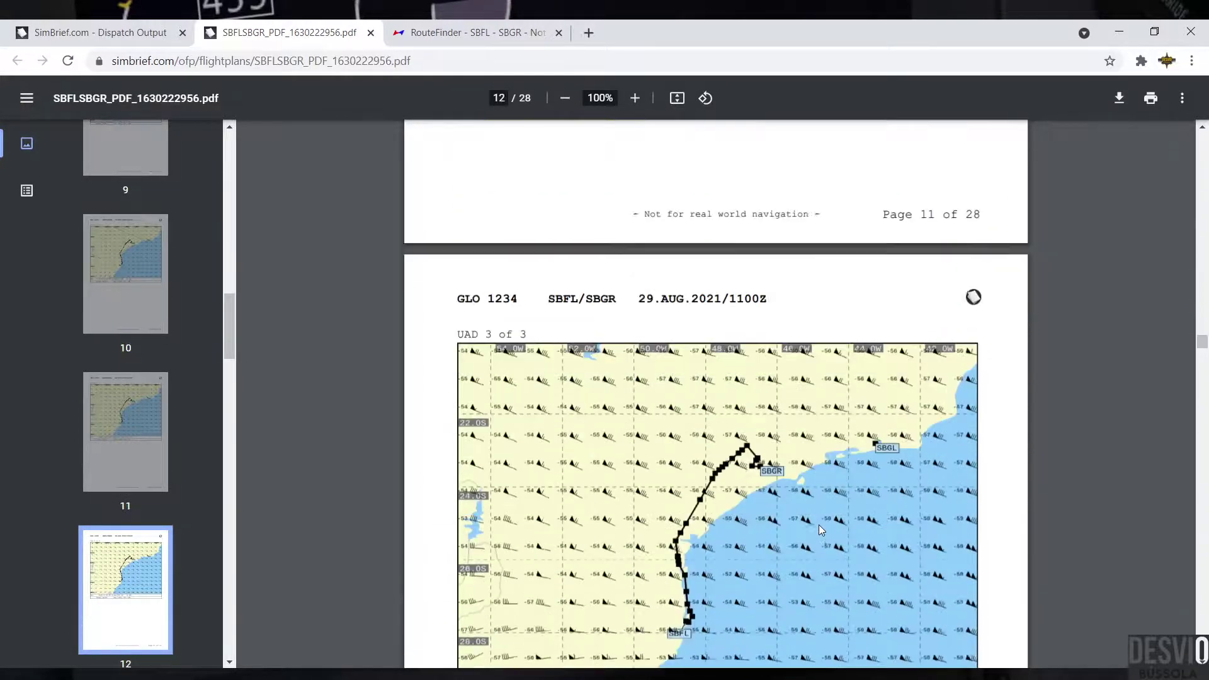
scroll(819, 524, "down", 3)
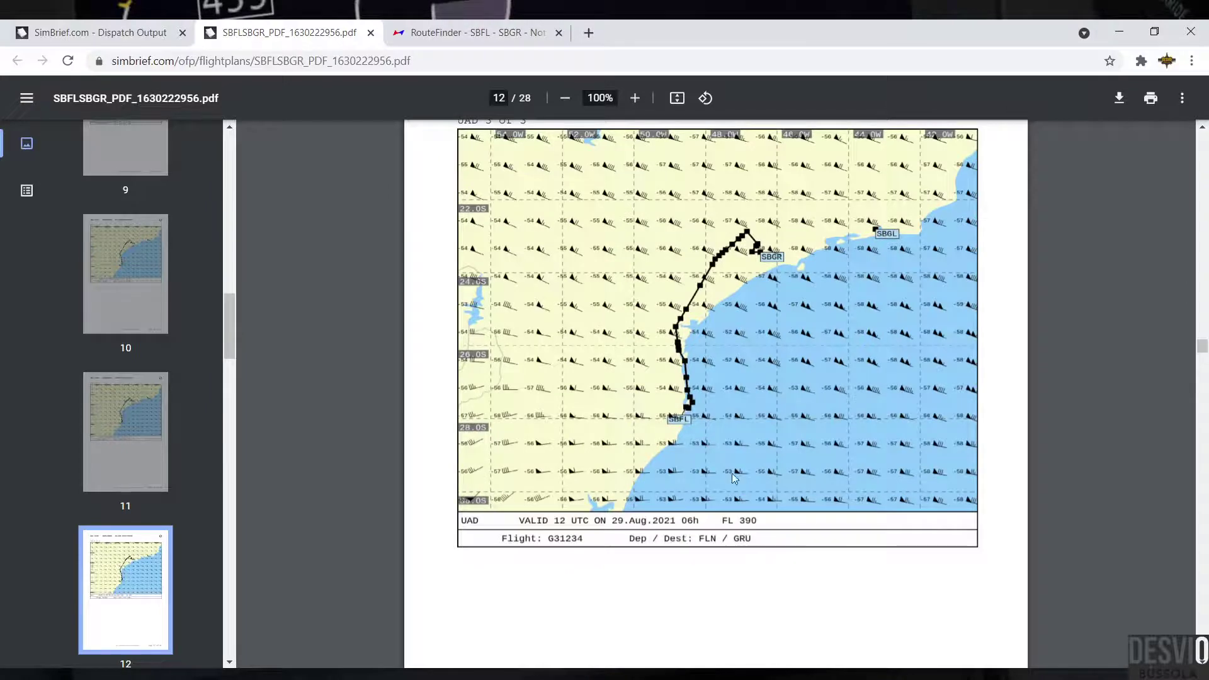
scroll(733, 474, "down", 2)
scroll(741, 469, "down", 8)
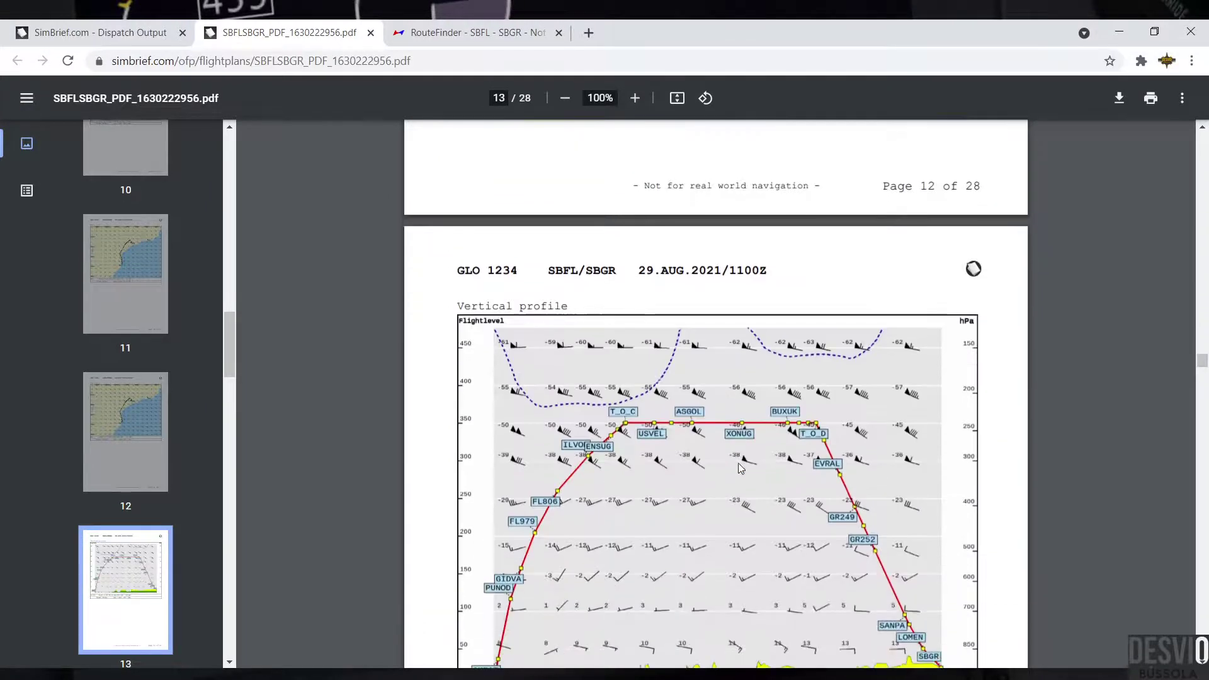
Step: Highlight the Vertical profile title, then move down to page 14's SBFL Selected NOTAM section
scroll(741, 469, "up", 1)
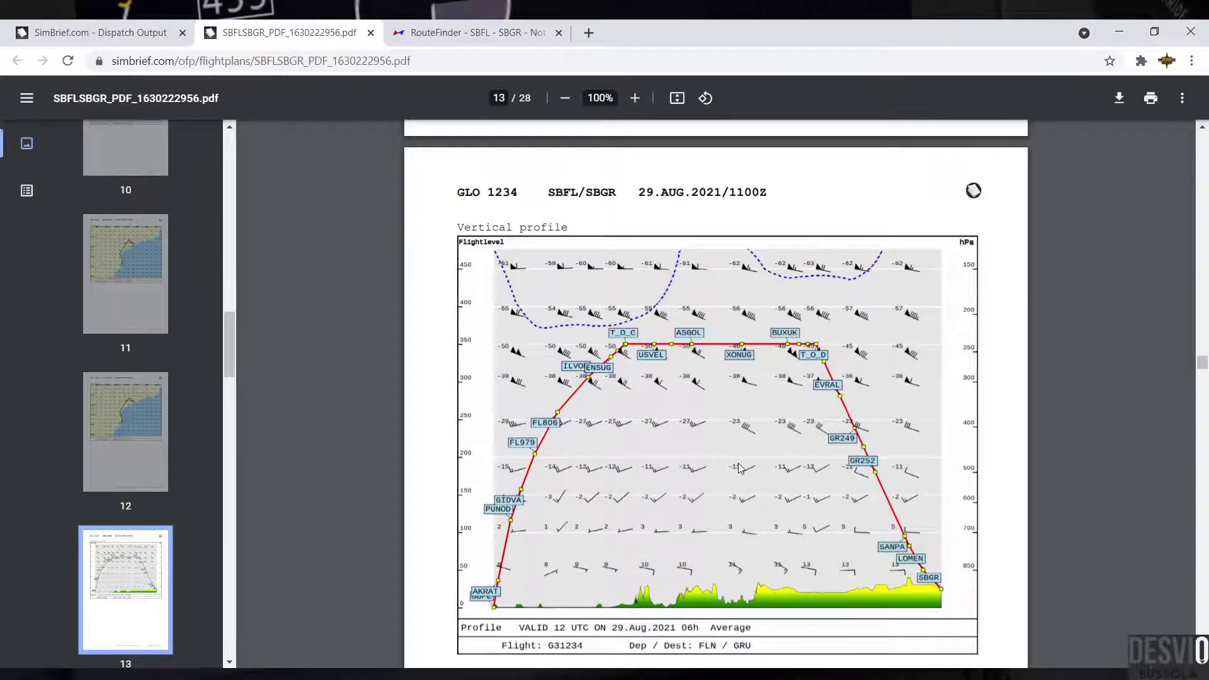
left_click_drag(567, 228, 469, 222)
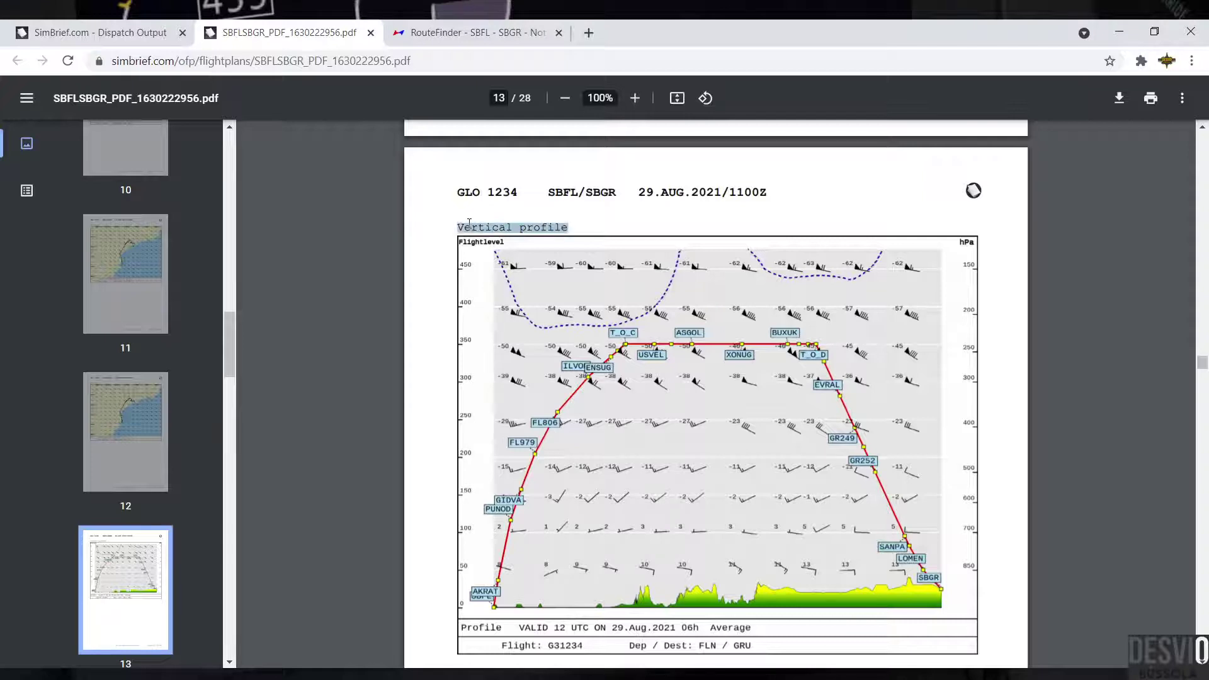
scroll(585, 370, "down", 1)
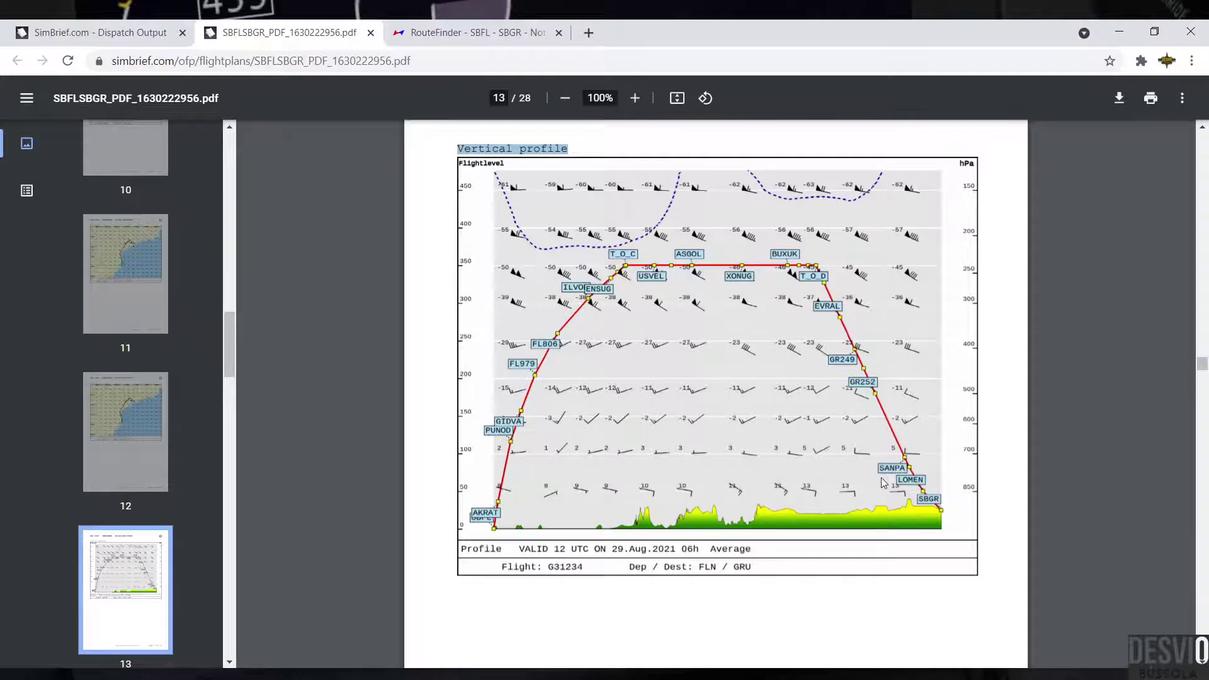
scroll(876, 478, "down", 10)
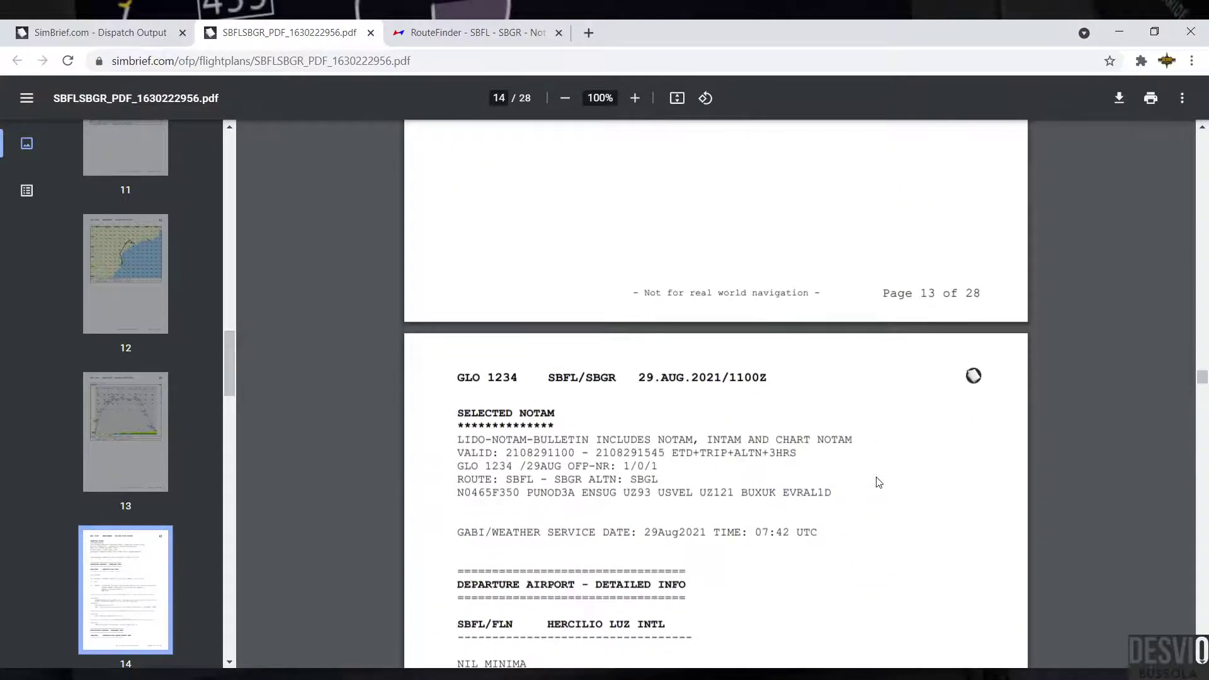
Step: Highlight the SBFL departure heading, minima, weather report and notices through the DME FLN line
scroll(879, 483, "down", 3)
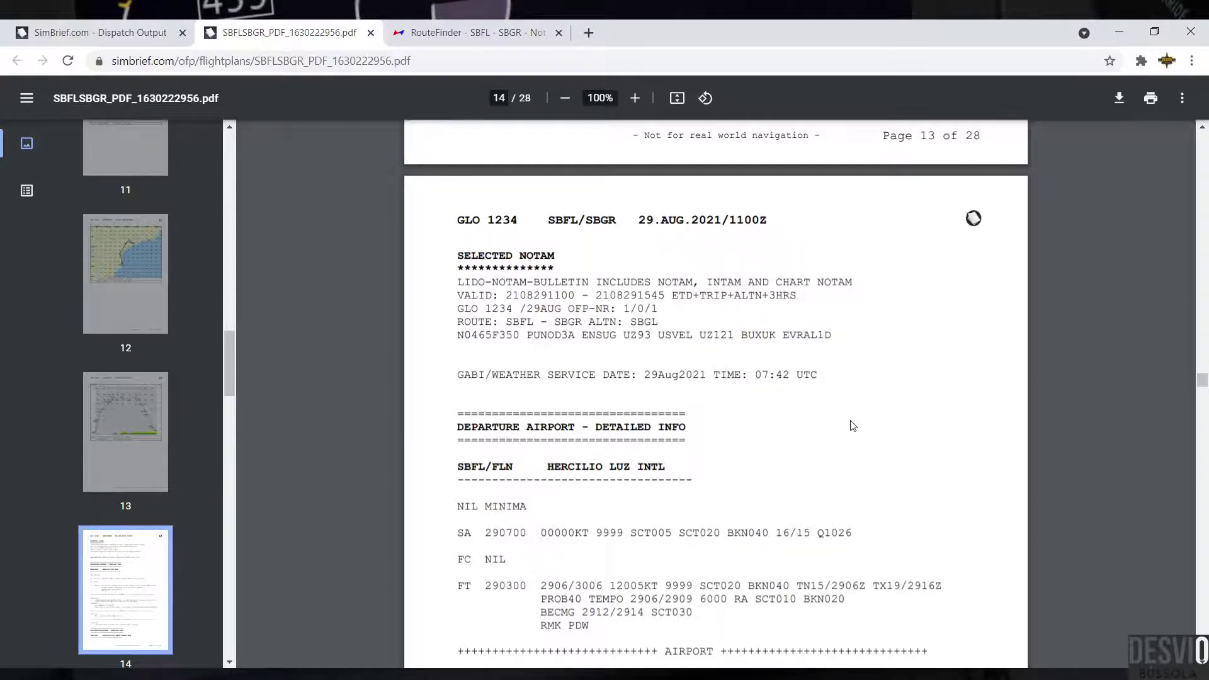
left_click_drag(491, 373, 575, 374)
scroll(613, 314, "down", 3)
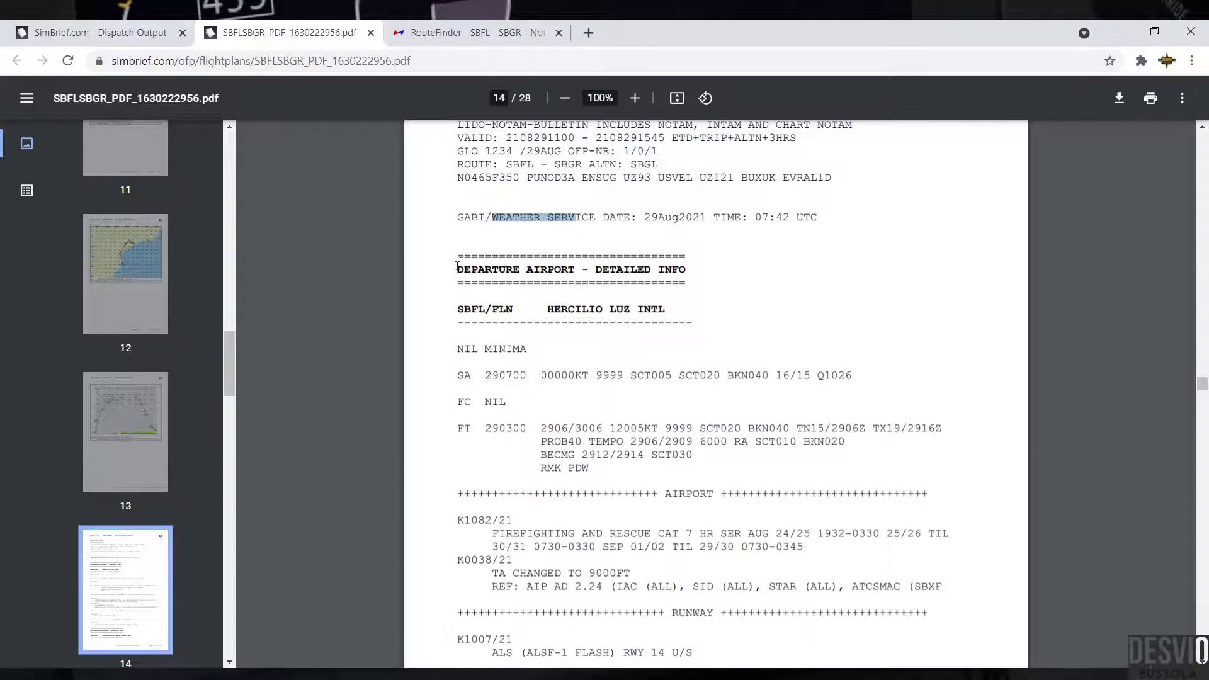
left_click_drag(458, 267, 688, 256)
left_click_drag(449, 327, 695, 457)
scroll(460, 351, "down", 3)
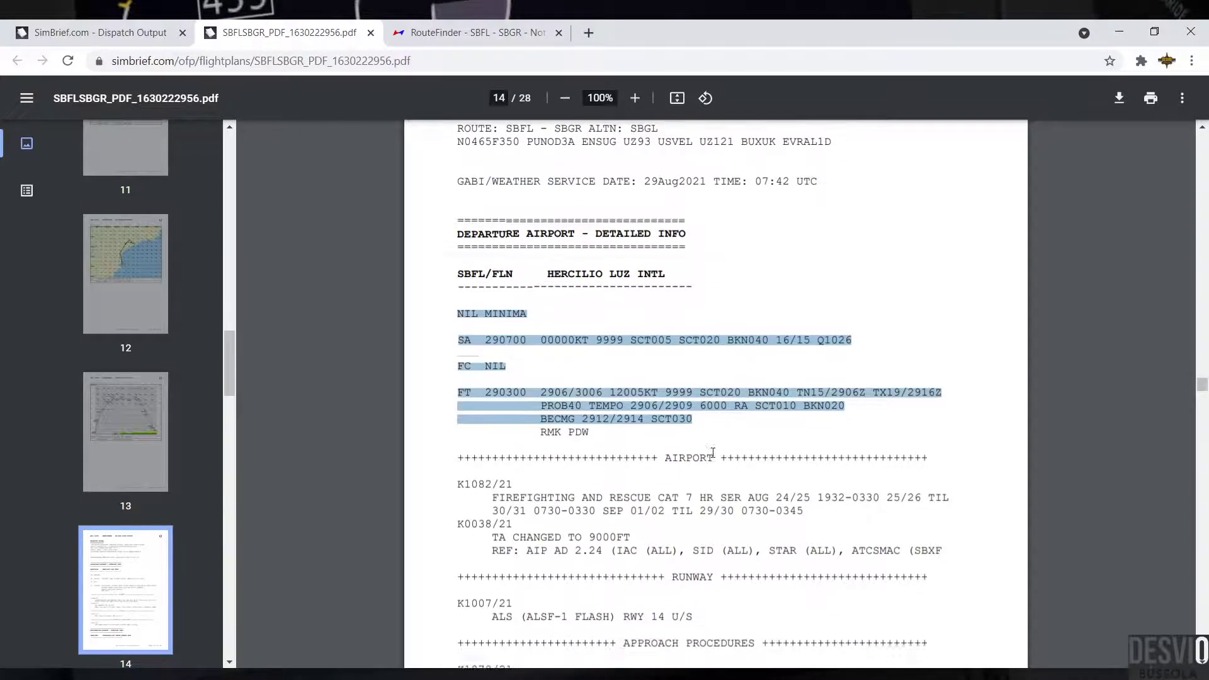
left_click_drag(458, 342, 810, 550)
scroll(810, 544, "down", 4)
left_click(499, 356)
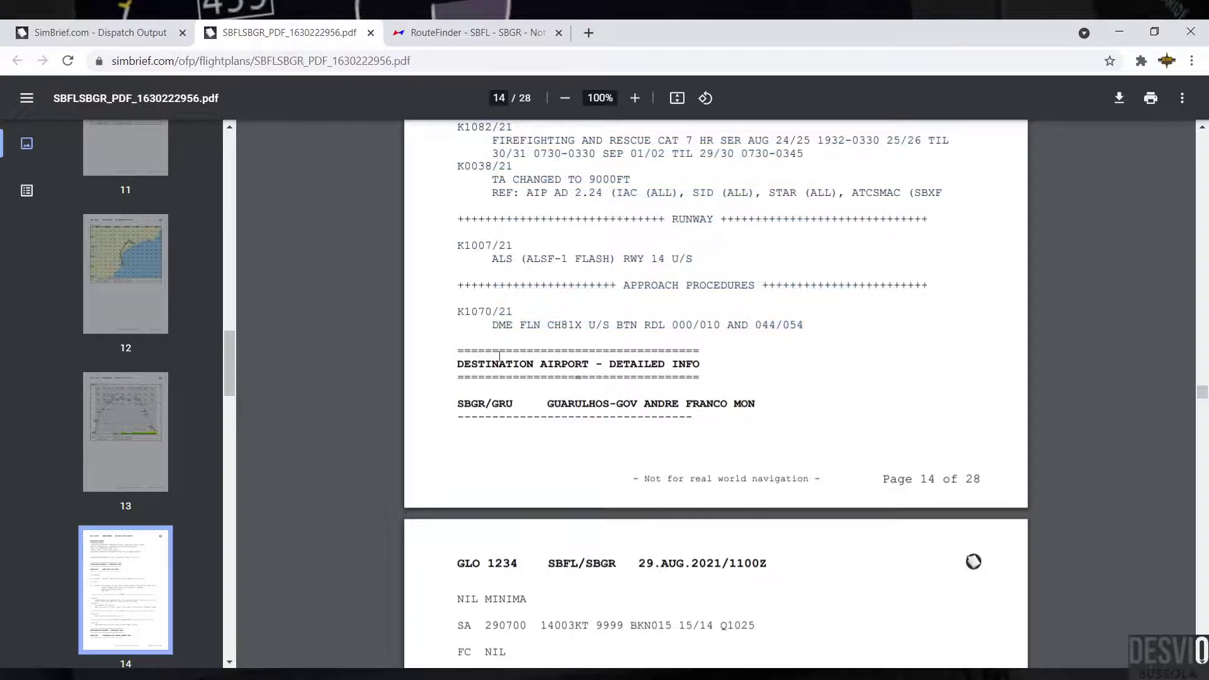
left_click_drag(458, 364, 791, 410)
Step: Highlight the SBGR METAR/TAF, K1068/21, DME IGS, K1059/21 and K0907/21 notices, reaching page 17
scroll(791, 409, "down", 5)
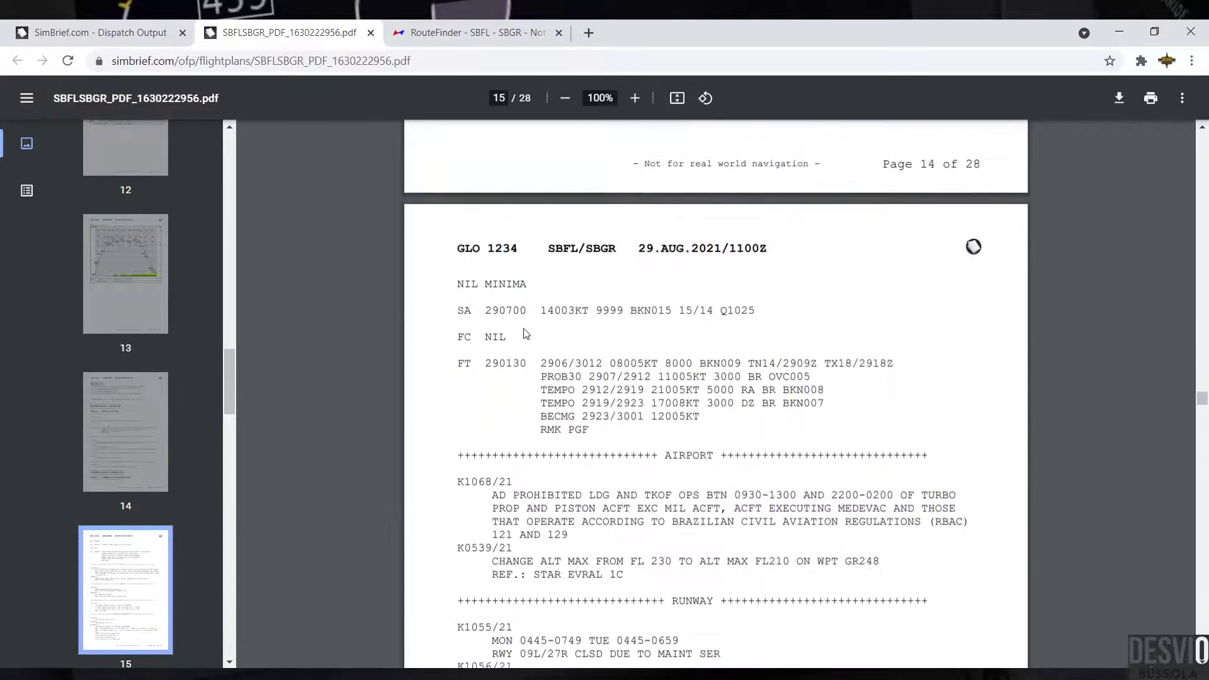
left_click_drag(456, 282, 812, 429)
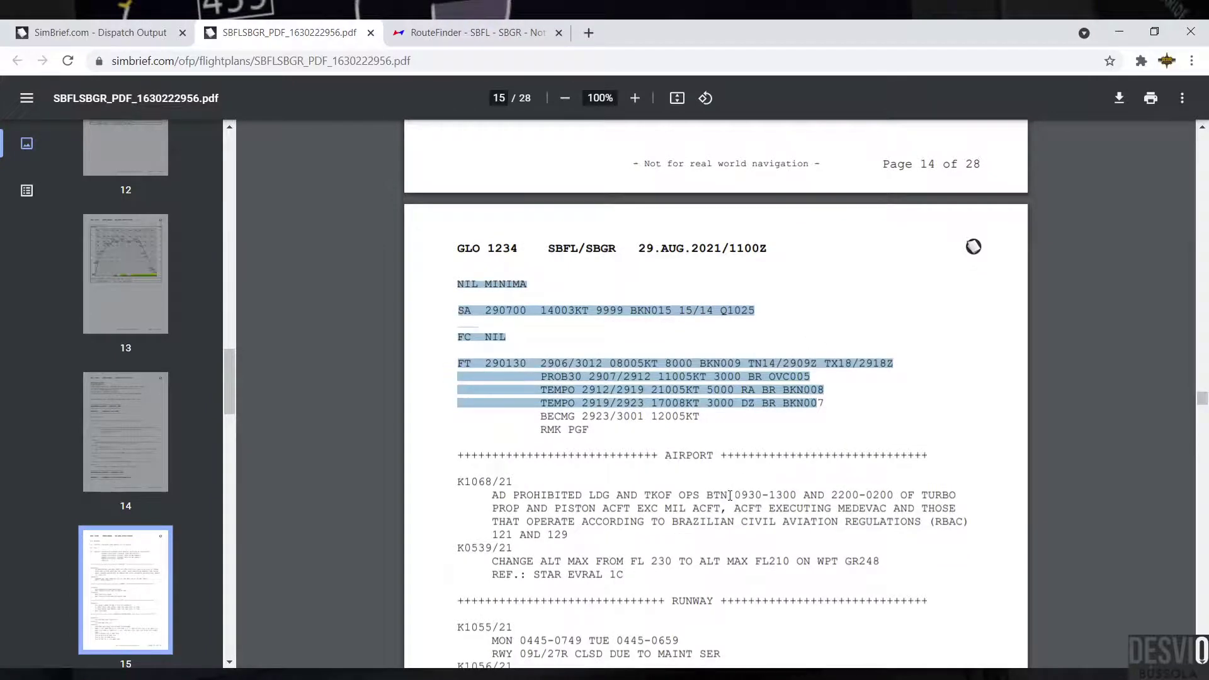
scroll(553, 380, "down", 3)
left_click_drag(460, 326, 749, 483)
scroll(681, 458, "down", 5)
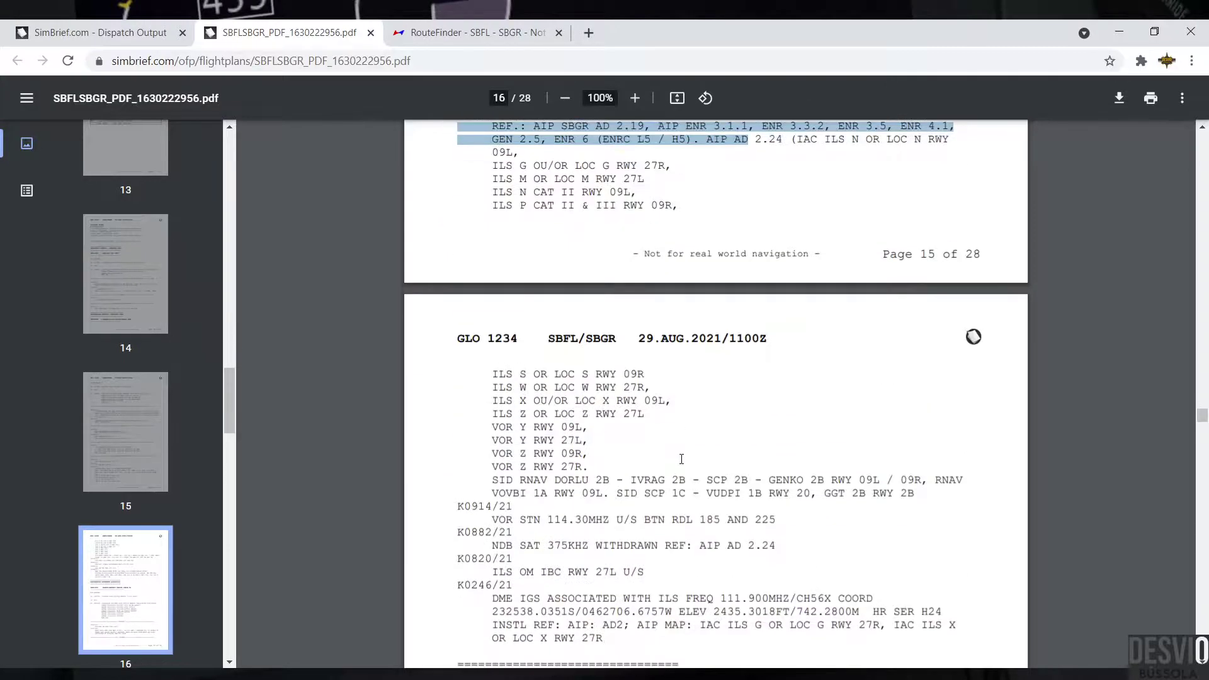
scroll(681, 458, "down", 5)
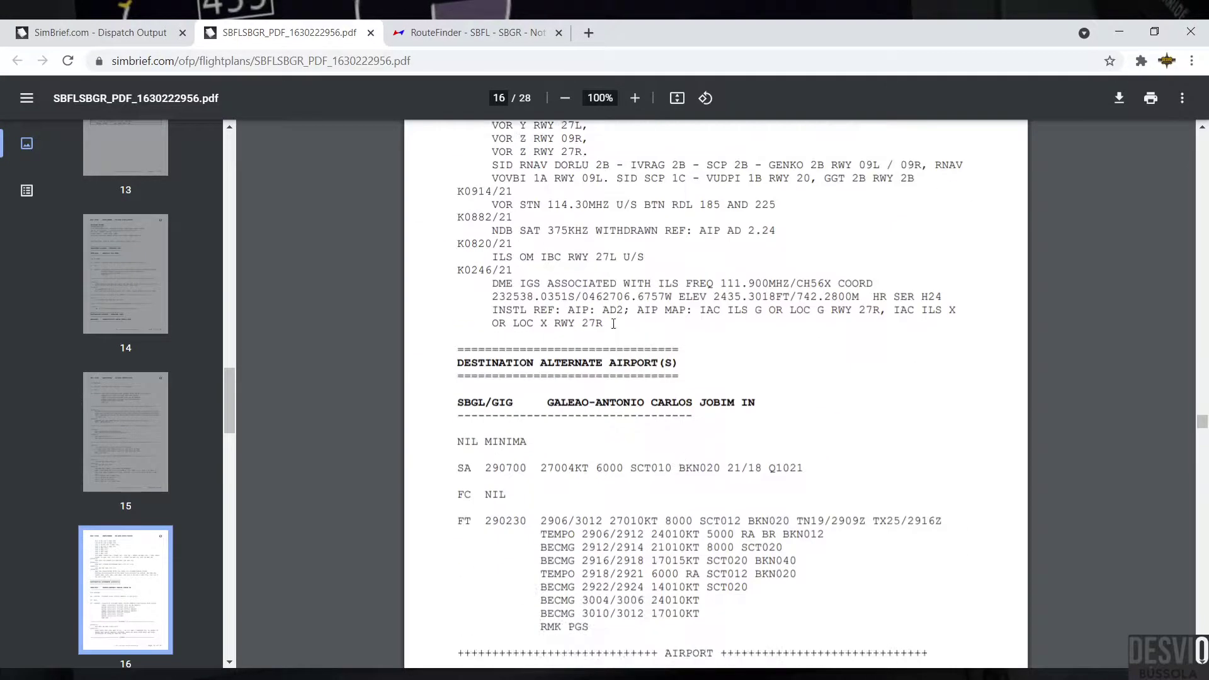
left_click_drag(613, 324, 492, 280)
left_click_drag(461, 401, 792, 411)
scroll(731, 374, "down", 3)
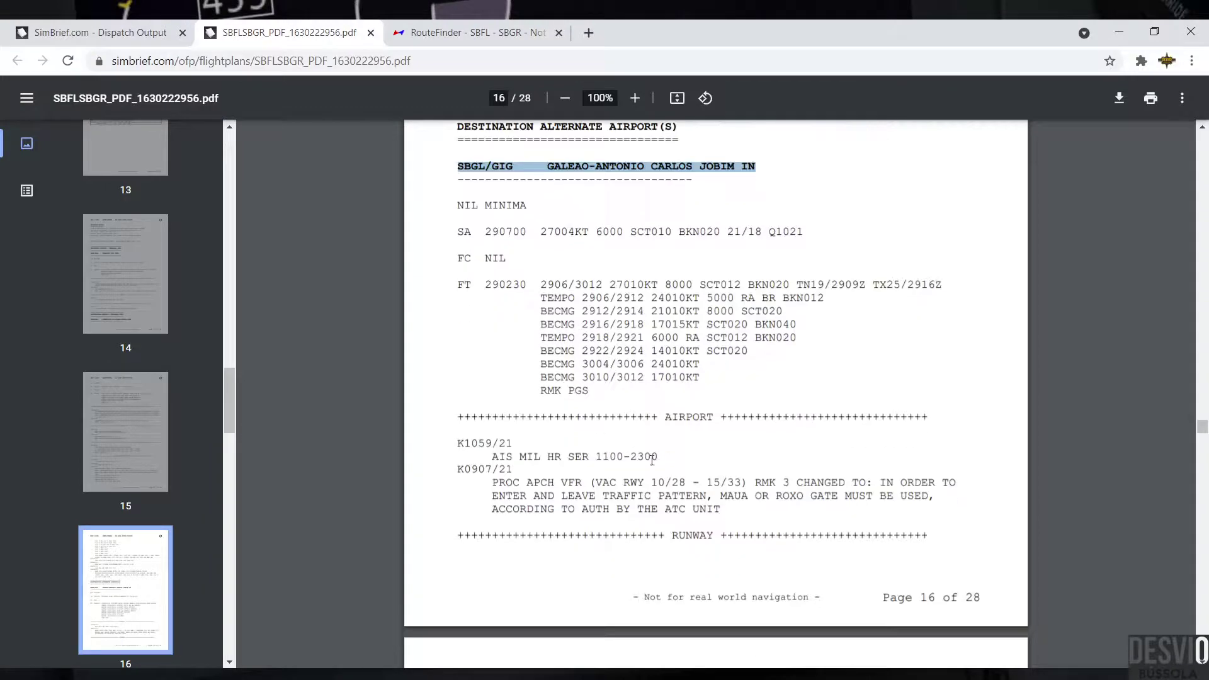
left_click_drag(456, 443, 751, 487)
scroll(749, 485, "down", 15)
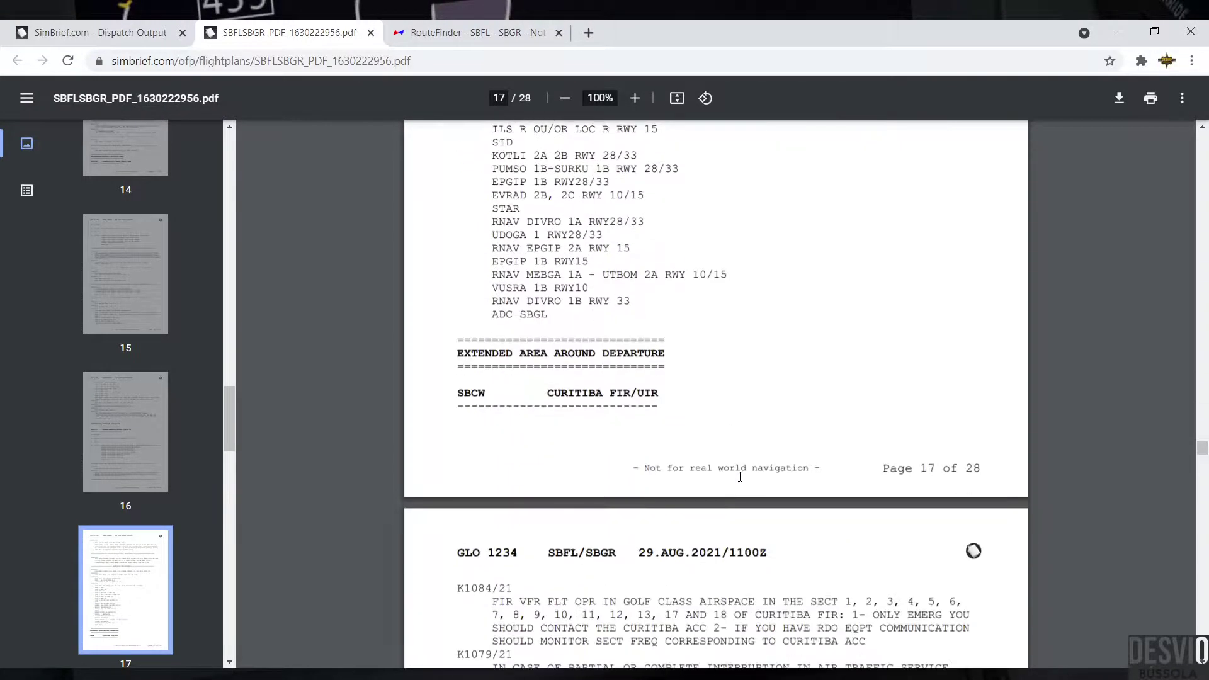
Step: Highlight the SBCW CURITIBA FIR/UIR and EXTENDED AREA AROUND DEPARTURE headings
scroll(711, 439, "down", 1)
scroll(586, 373, "down", 1)
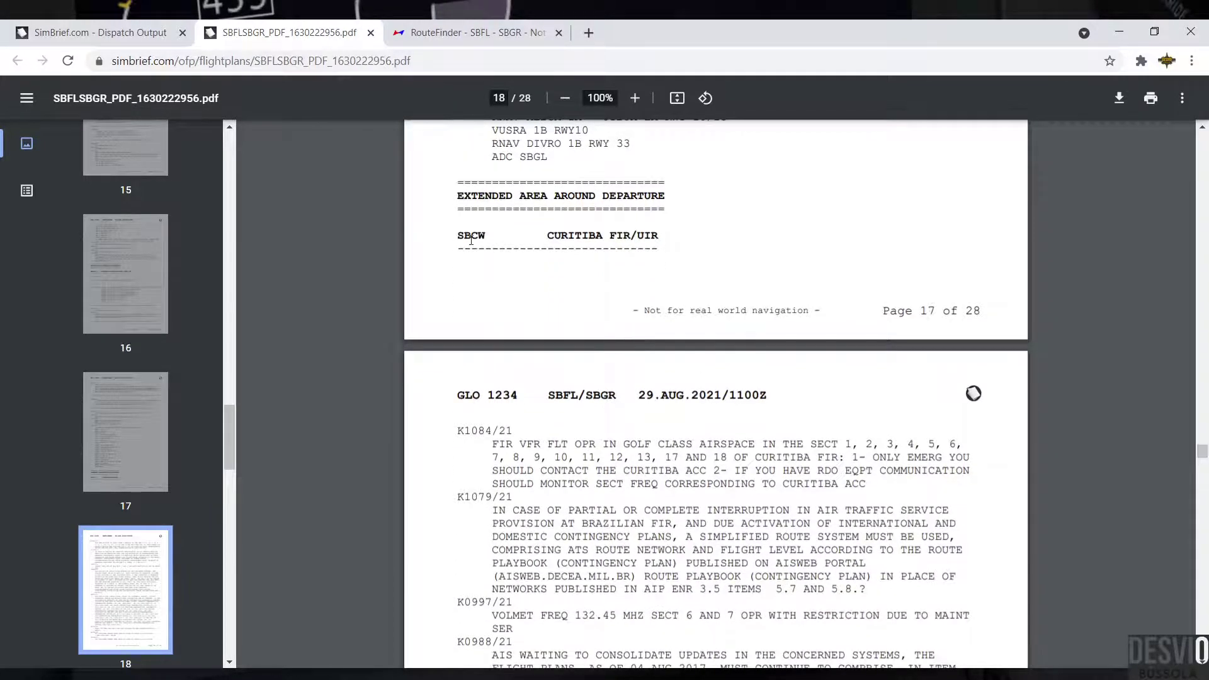
left_click_drag(457, 237, 696, 235)
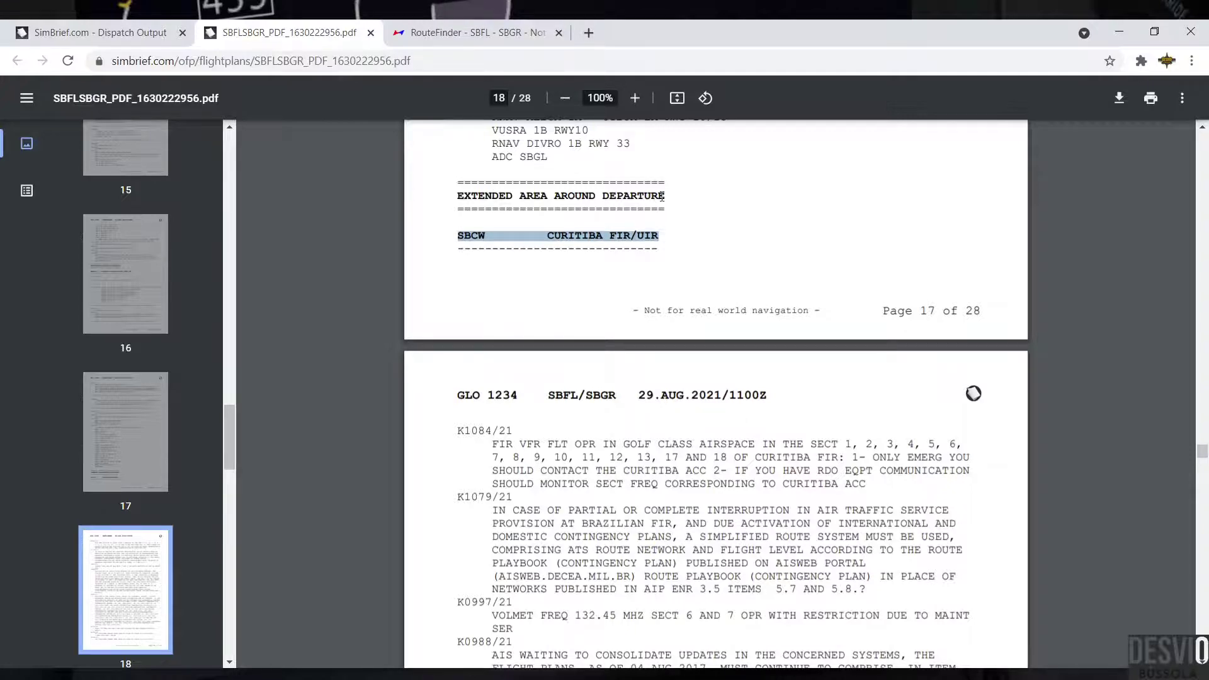
left_click_drag(662, 196, 453, 202)
Step: Scroll on and highlight the EXTENDED AREA AROUND DESTINATION heading and its SBCW CURITIBA FIR/UIR lines
scroll(686, 268, "down", 20)
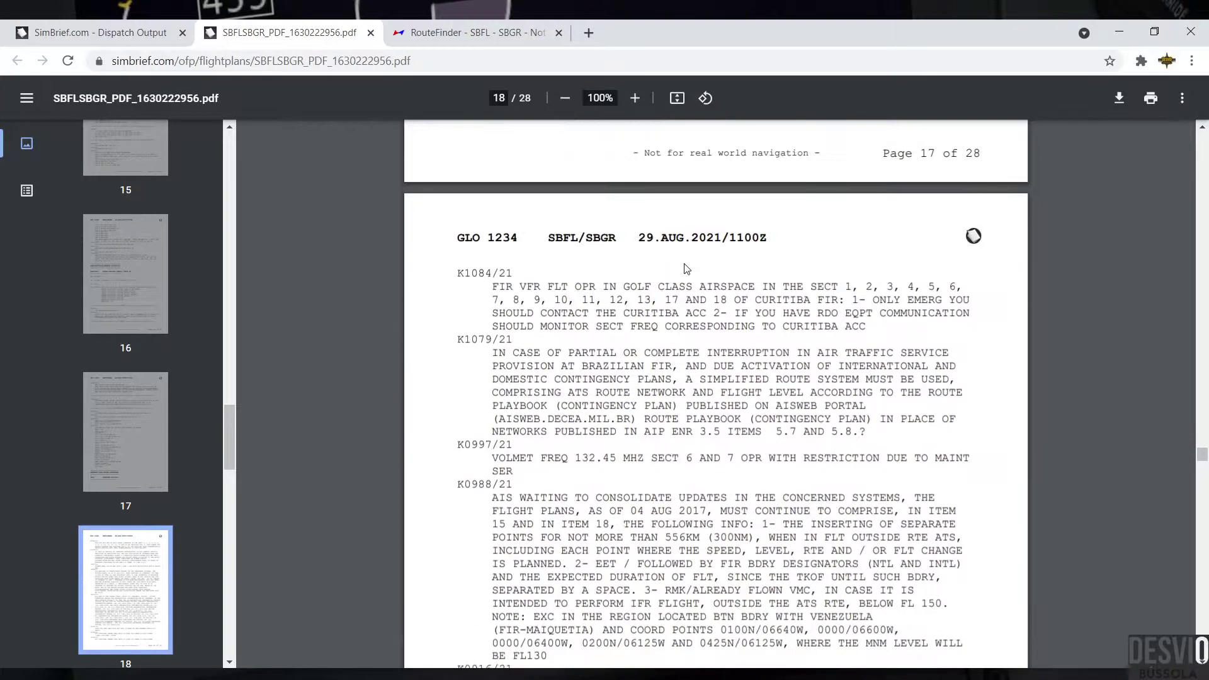
scroll(685, 269, "down", 20)
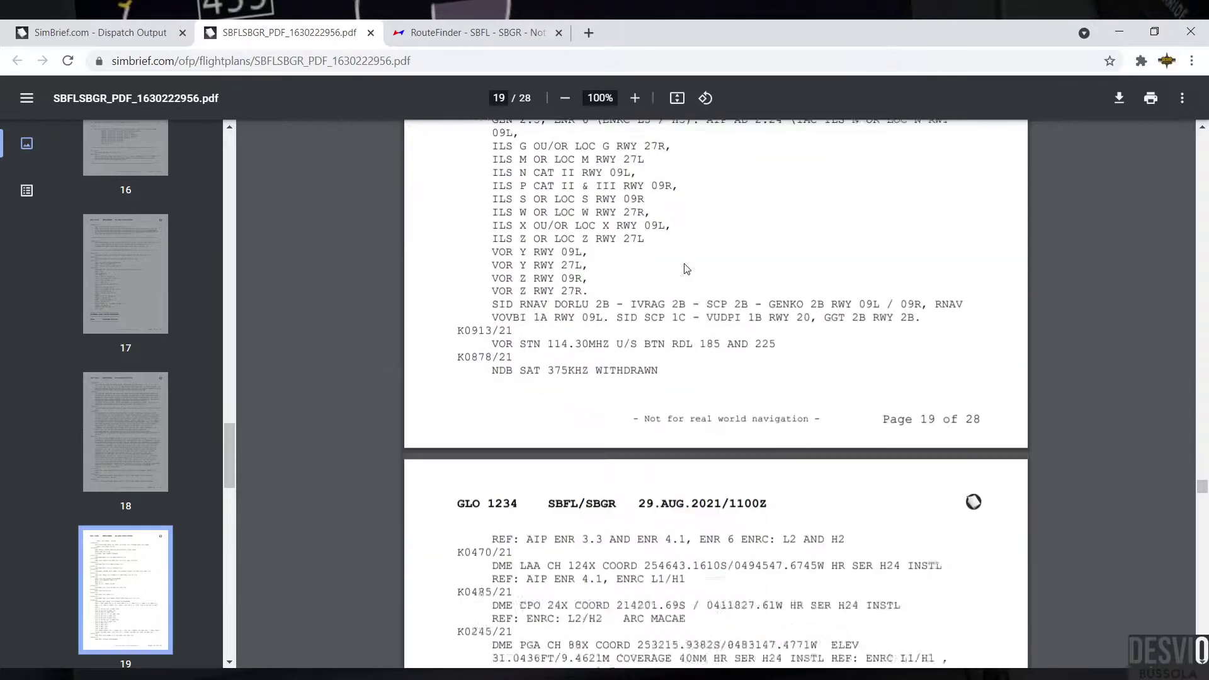
scroll(684, 264, "down", 3)
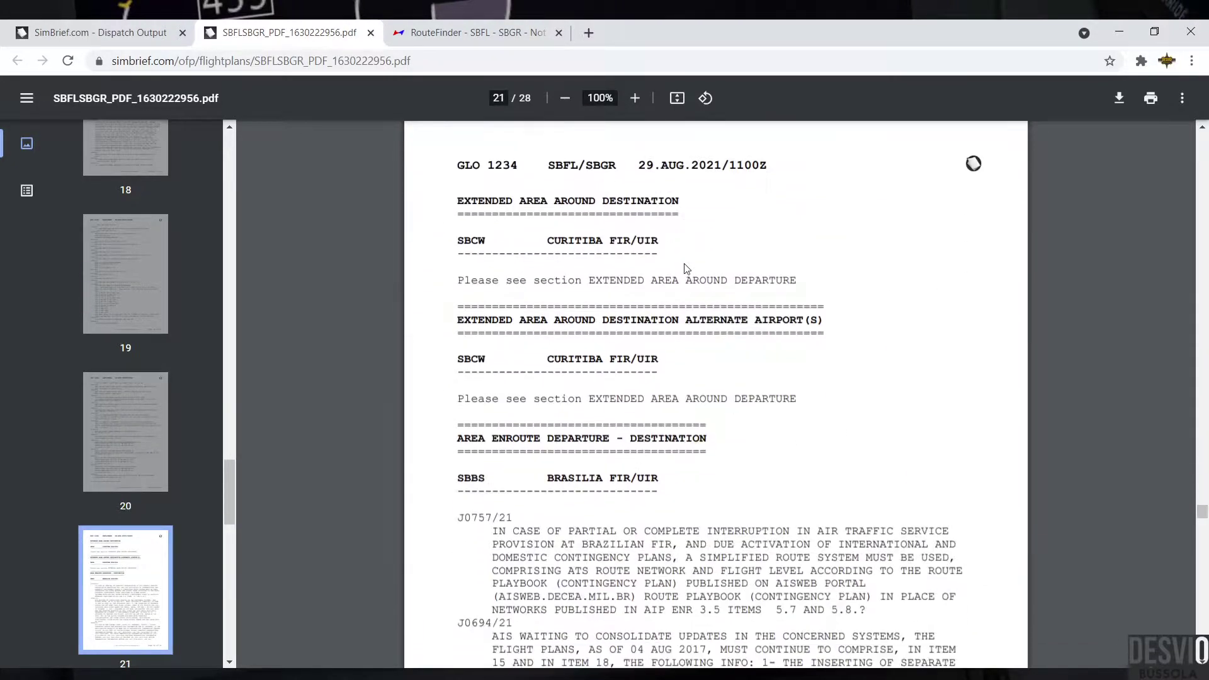
left_click_drag(461, 200, 683, 195)
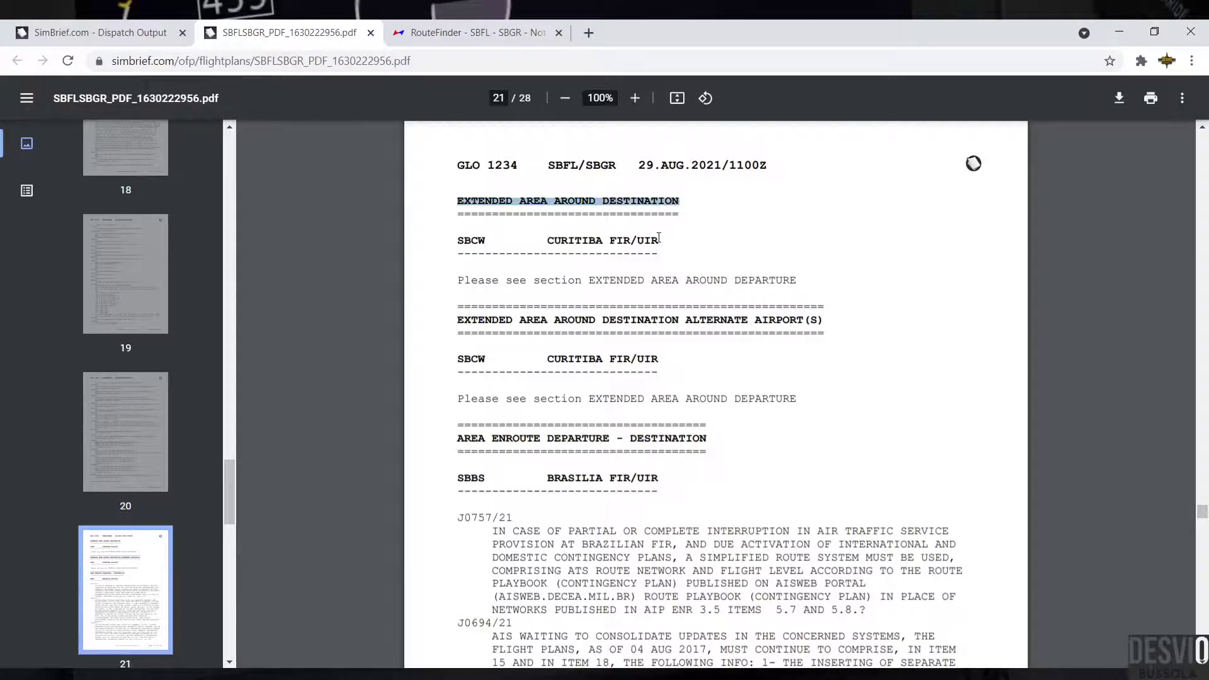
left_click_drag(658, 240, 464, 240)
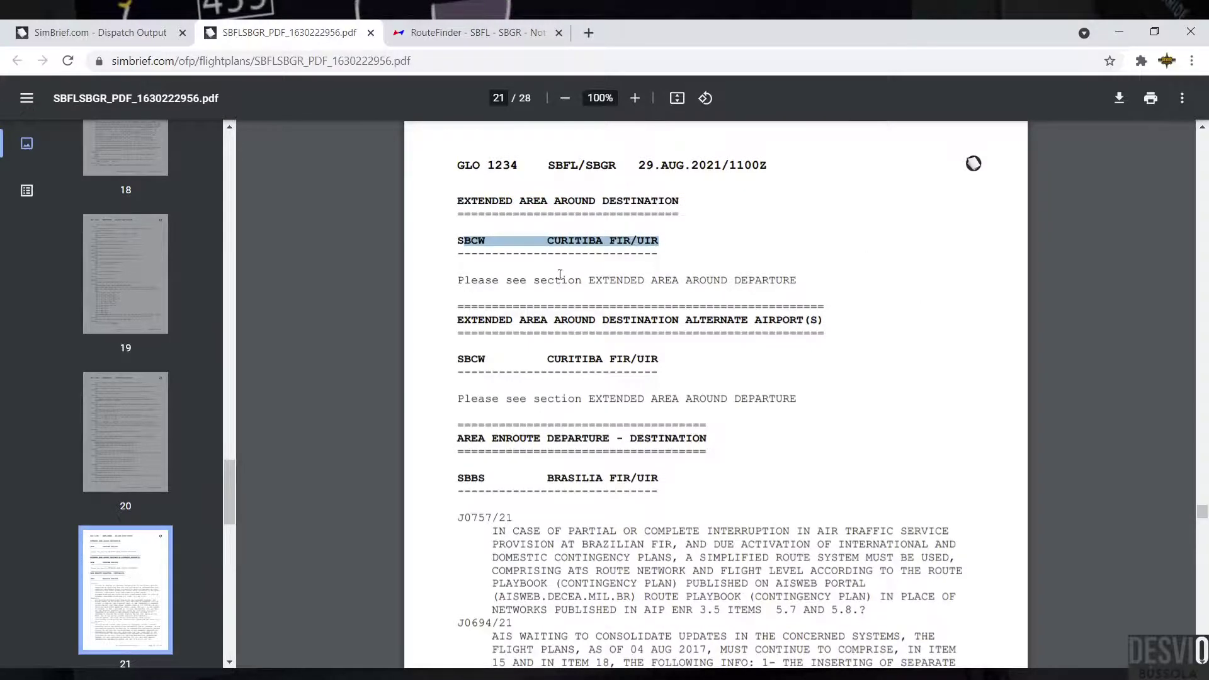
left_click_drag(595, 277, 821, 294)
scroll(821, 296, "down", 2)
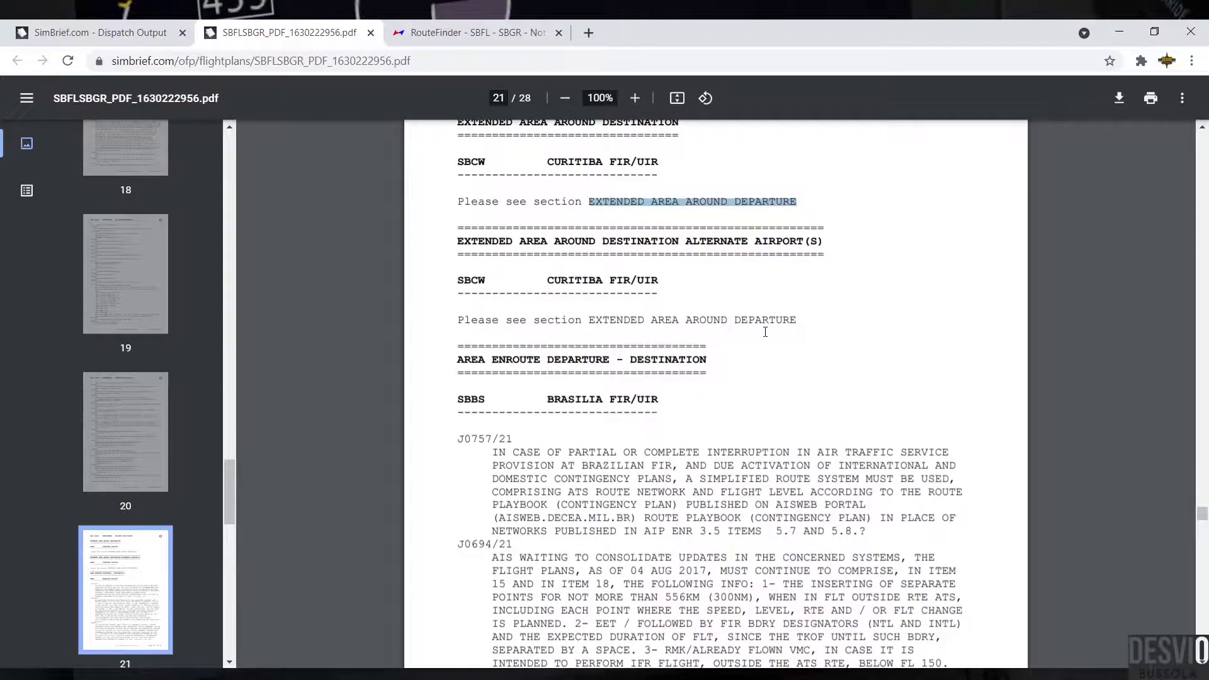
scroll(651, 281, "down", 3)
Step: Highlight the BRASILIA FIR/UIR heading and scroll past the NOTAM bulletin's end to the SIGMETs page
left_click_drag(560, 248, 692, 253)
scroll(684, 265, "down", 15)
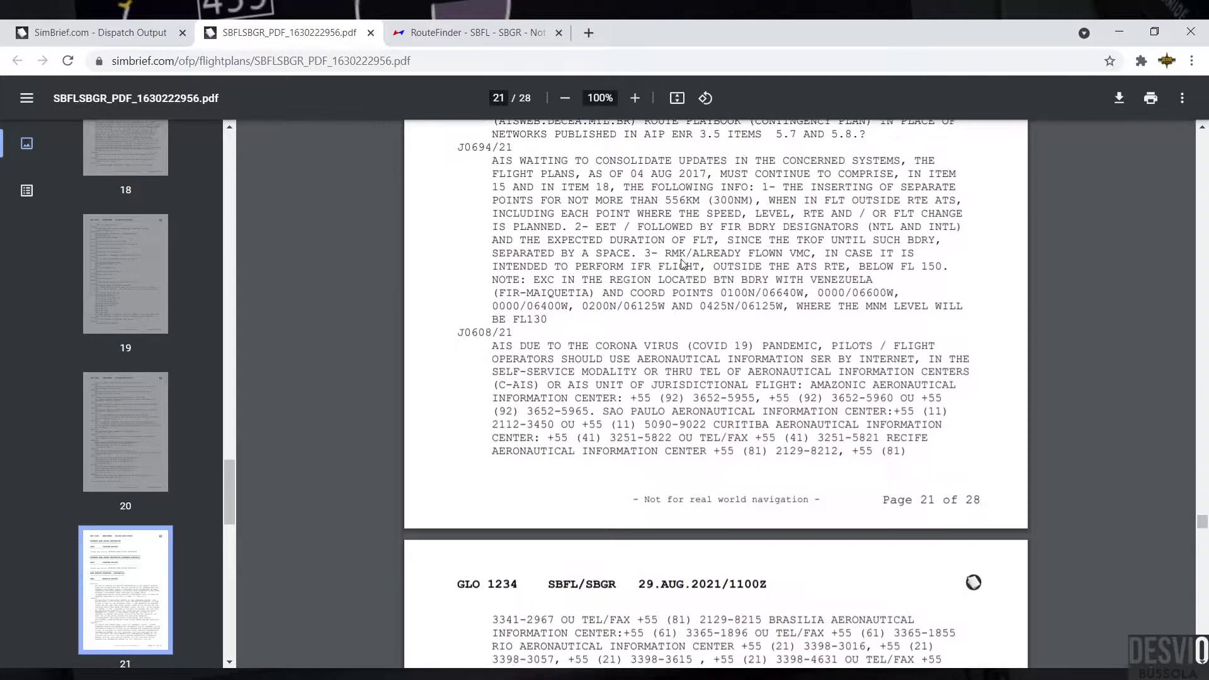
scroll(683, 263, "down", 20)
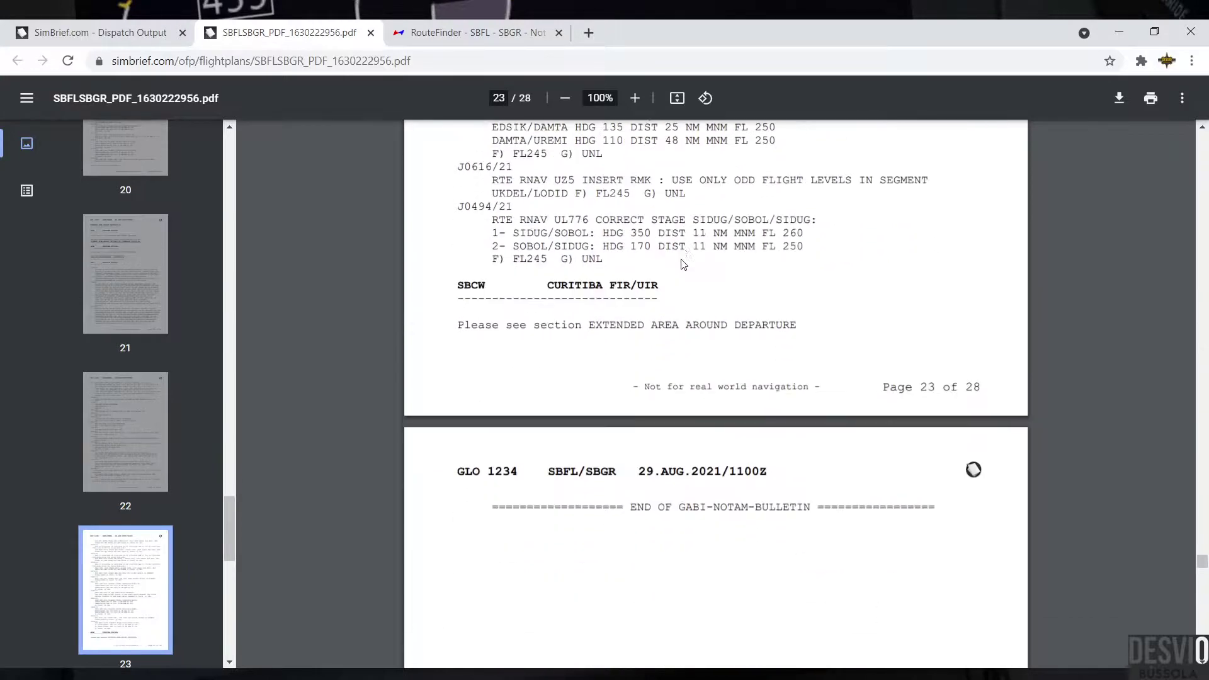
scroll(683, 264, "down", 5)
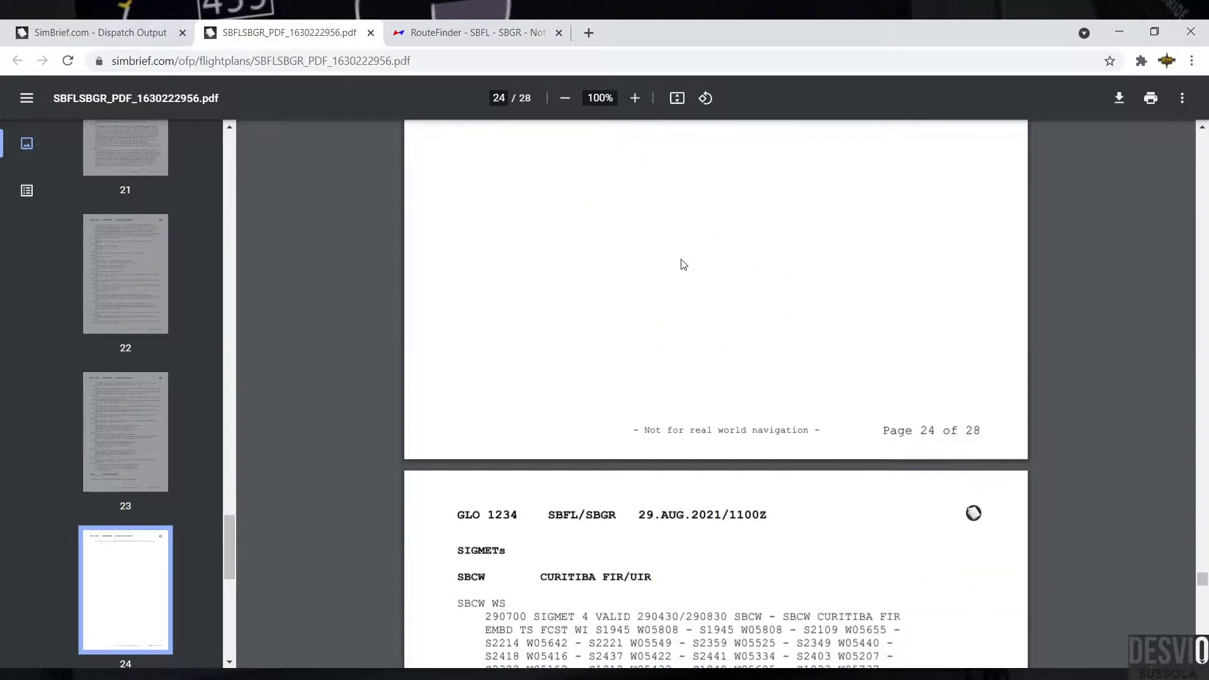
Step: Highlight the SIGMETs heading and the SIGMET message blocks on page 25
scroll(683, 264, "down", 4)
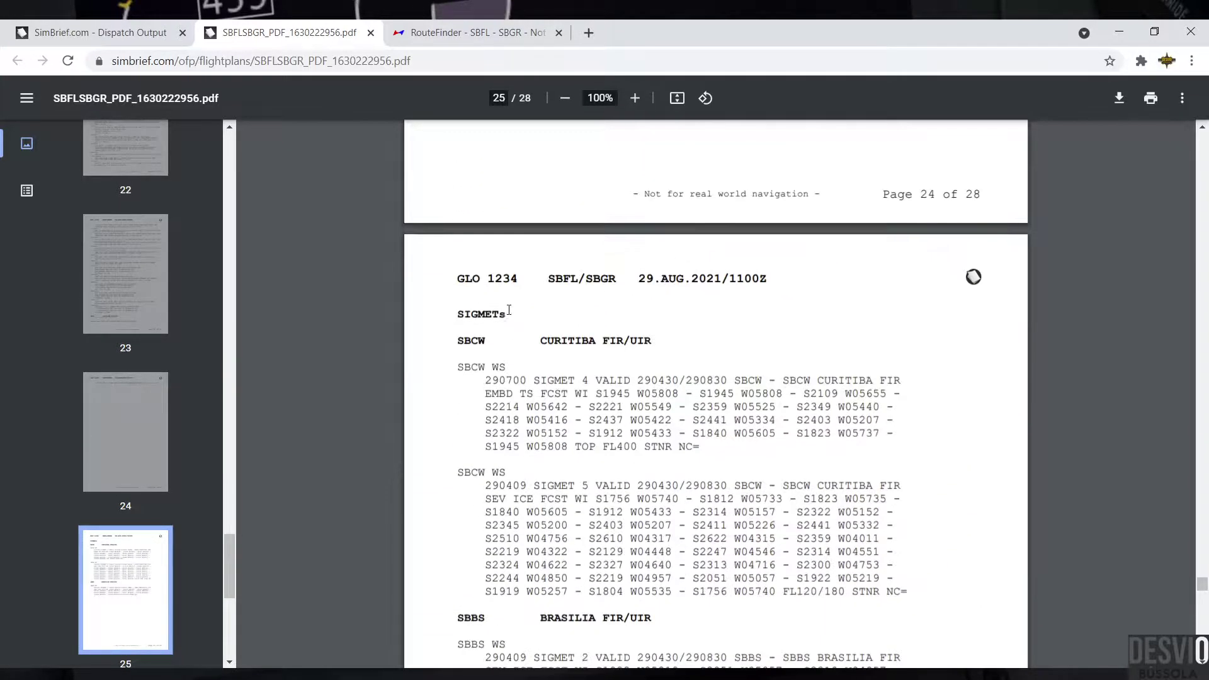
left_click_drag(483, 313, 452, 316)
scroll(592, 340, "down", 1)
left_click_drag(456, 261, 911, 508)
scroll(911, 509, "down", 5)
left_click_drag(456, 224, 807, 321)
scroll(807, 321, "down", 7)
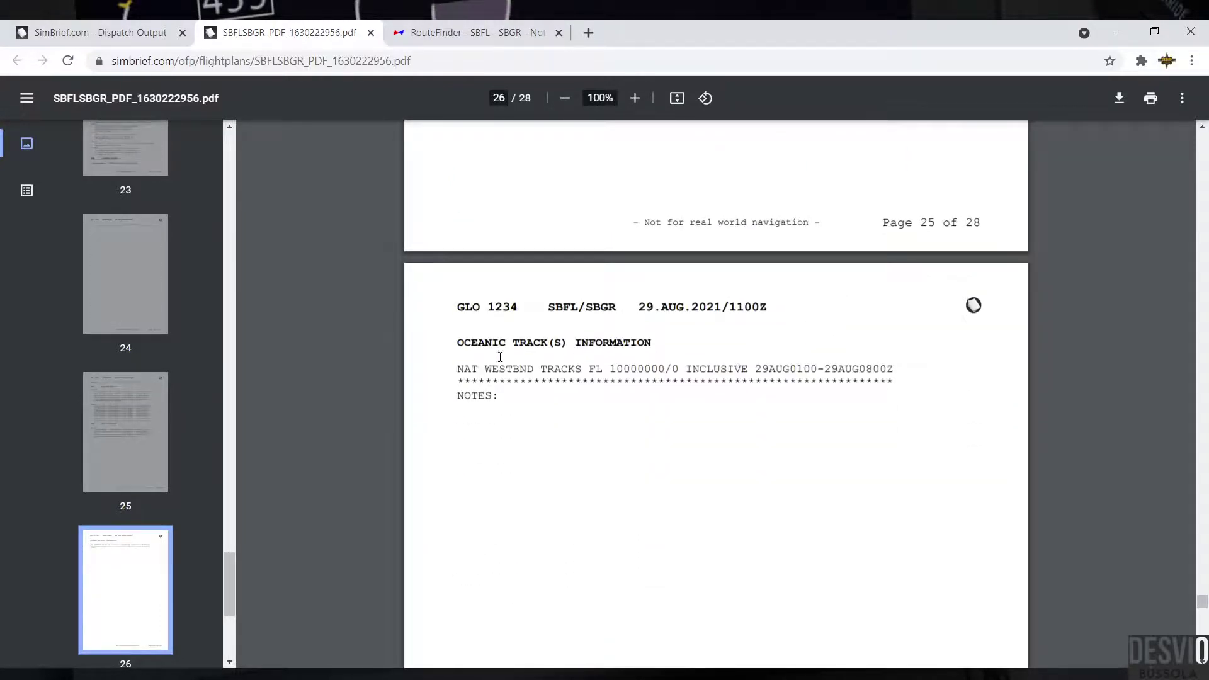
Step: Highlight the OCEANIC TRACK(S) INFORMATION and DISPATCH BRIEFING headings and the generating user's name
left_click_drag(464, 344, 660, 343)
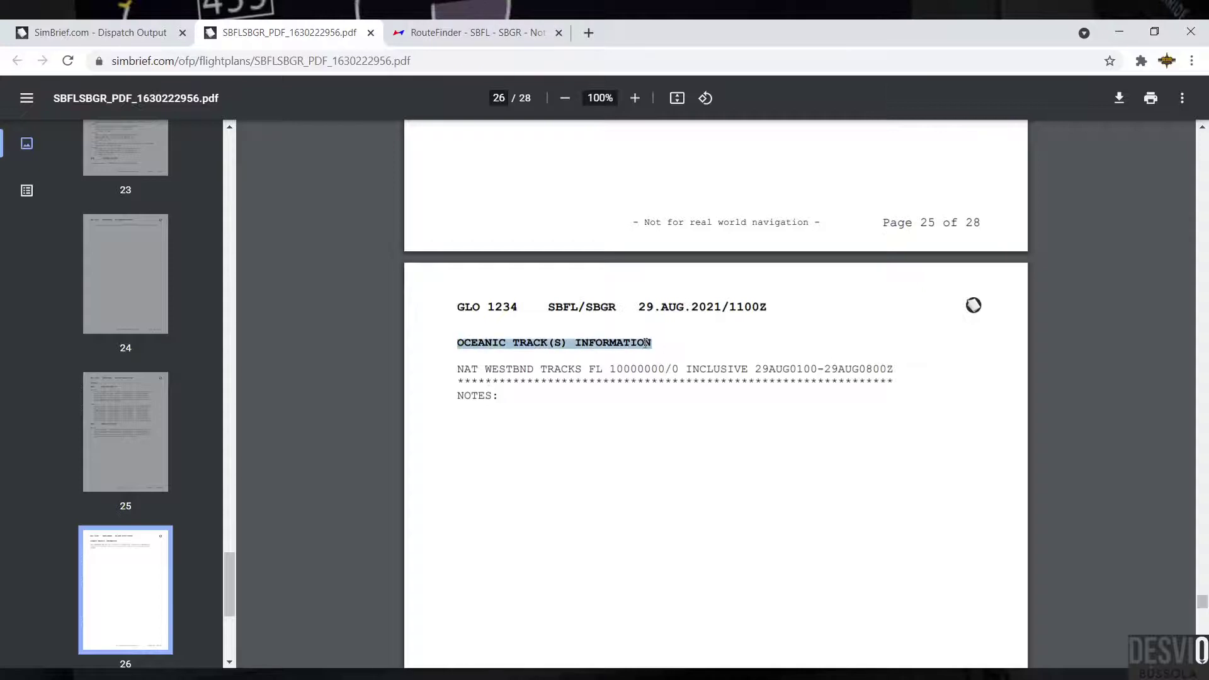
left_click(522, 351)
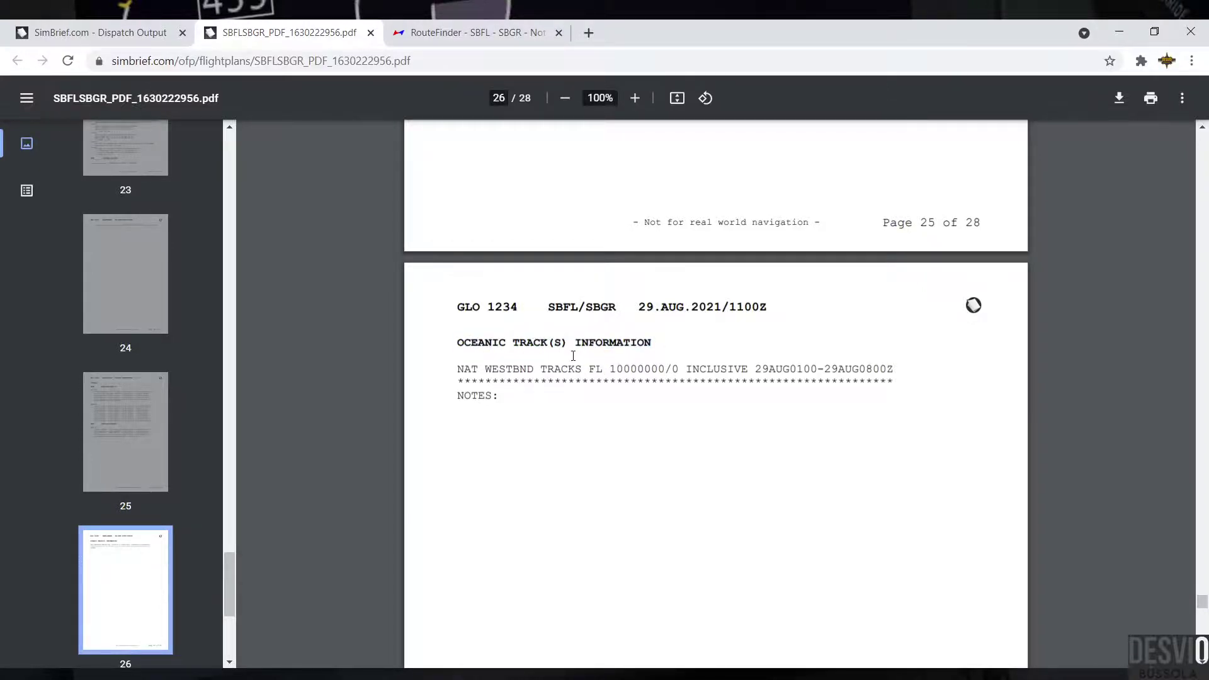
scroll(573, 356, "down", 10)
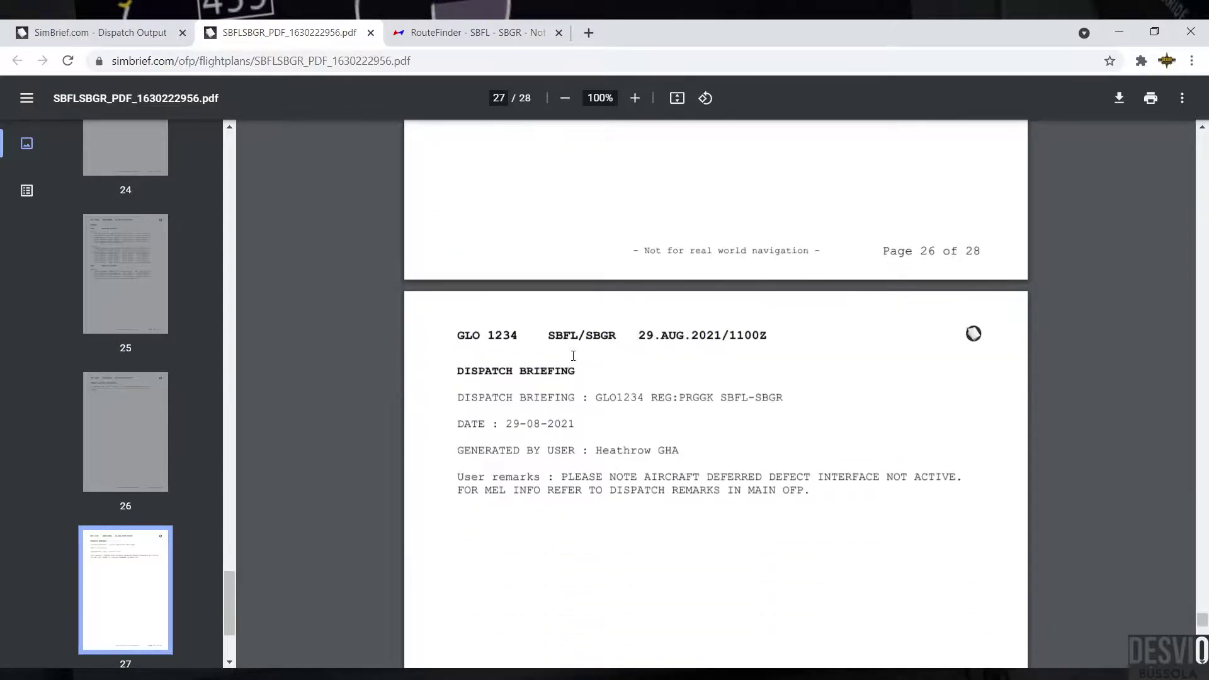
left_click_drag(459, 372, 584, 370)
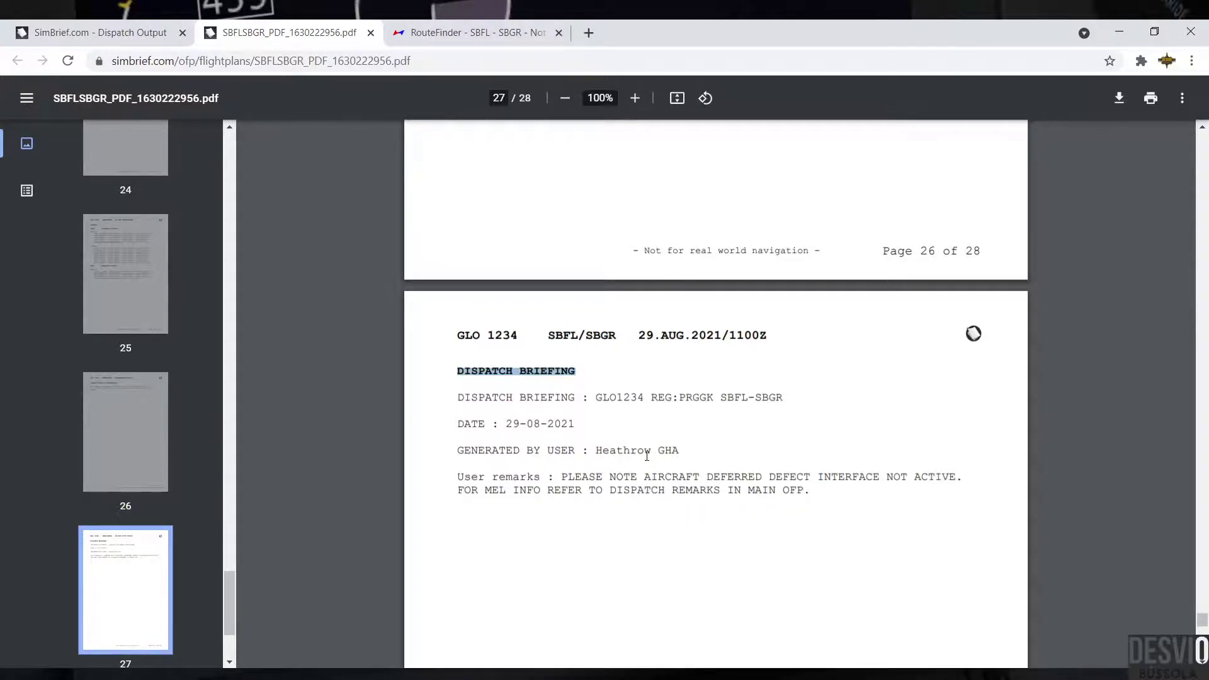
left_click_drag(589, 450, 713, 463)
left_click(713, 463)
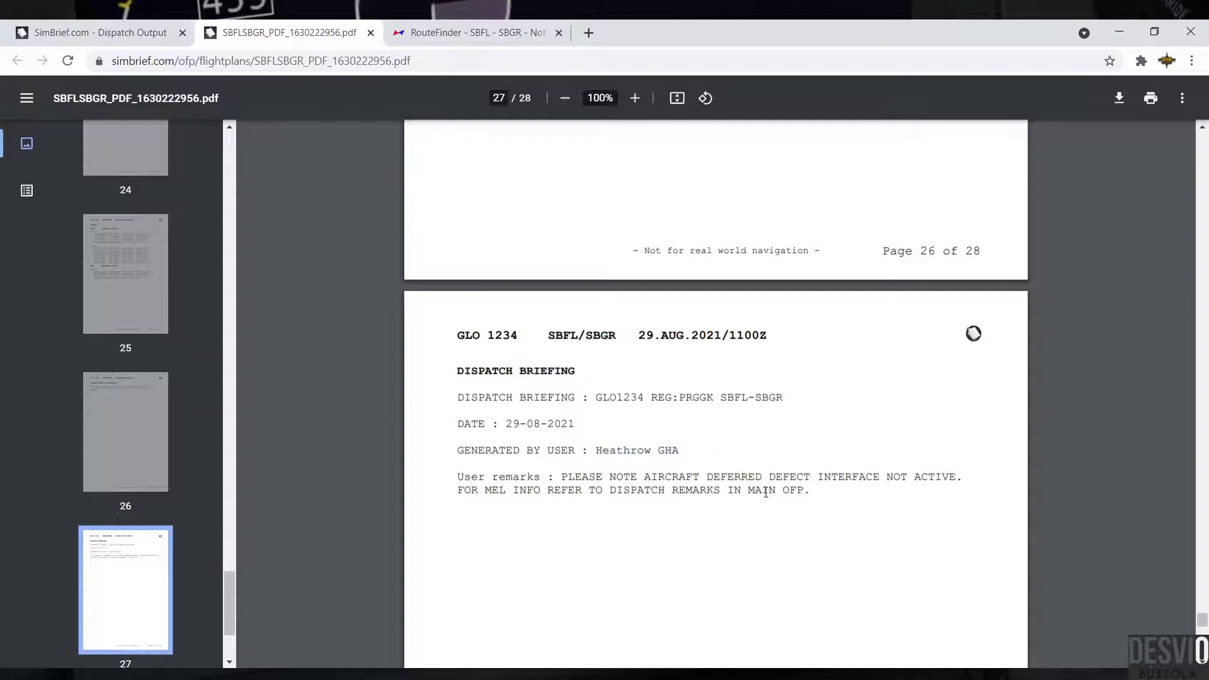
Step: Highlight the VOLCANO ASH ADVISORY heading and END OF BRIEFING PACKAGE line on page 28
scroll(766, 493, "down", 12)
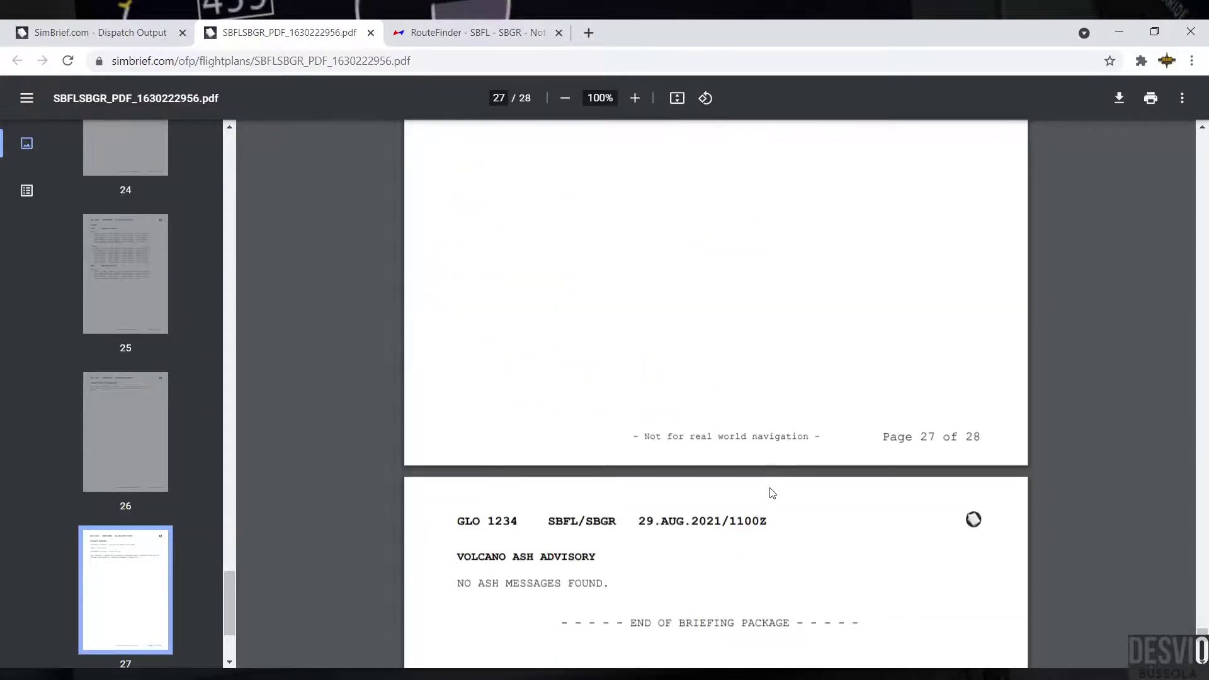
scroll(772, 491, "down", 3)
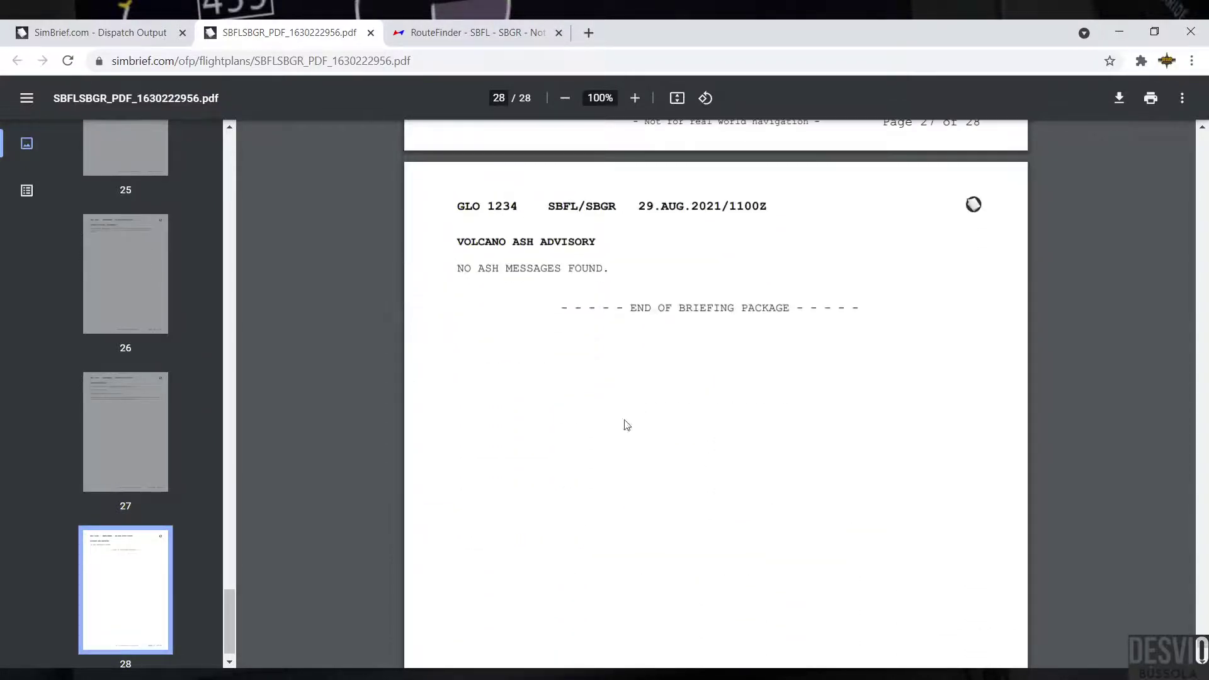
left_click_drag(454, 241, 630, 237)
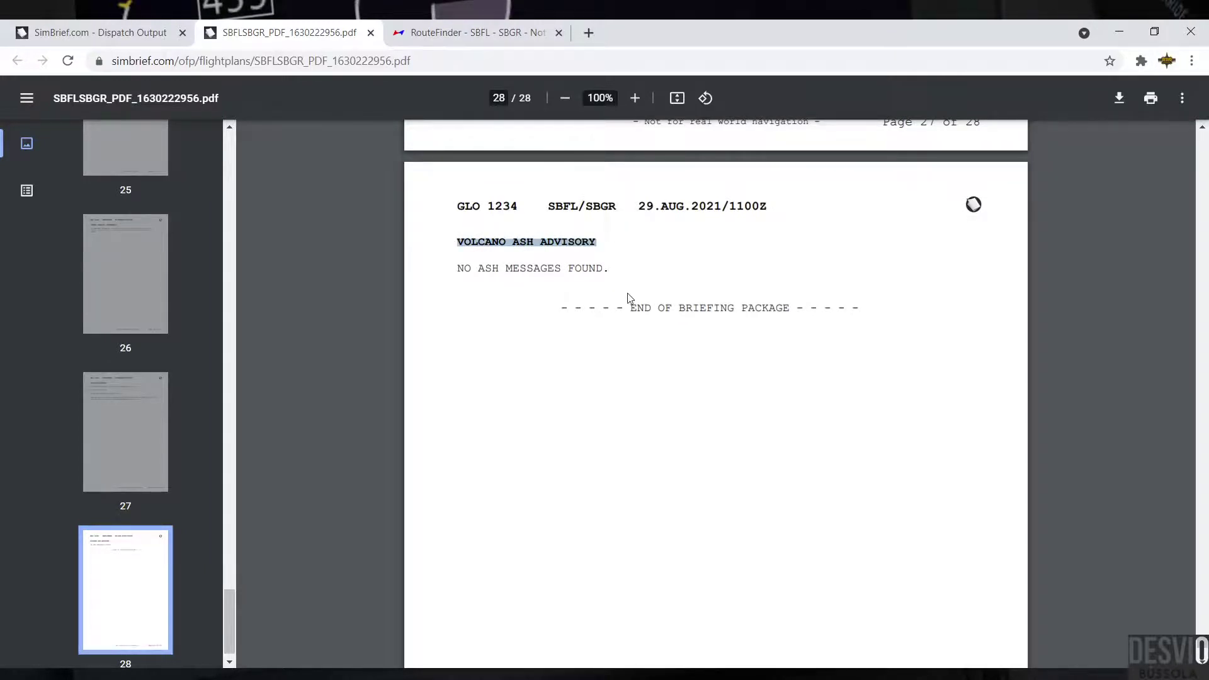
left_click(510, 274)
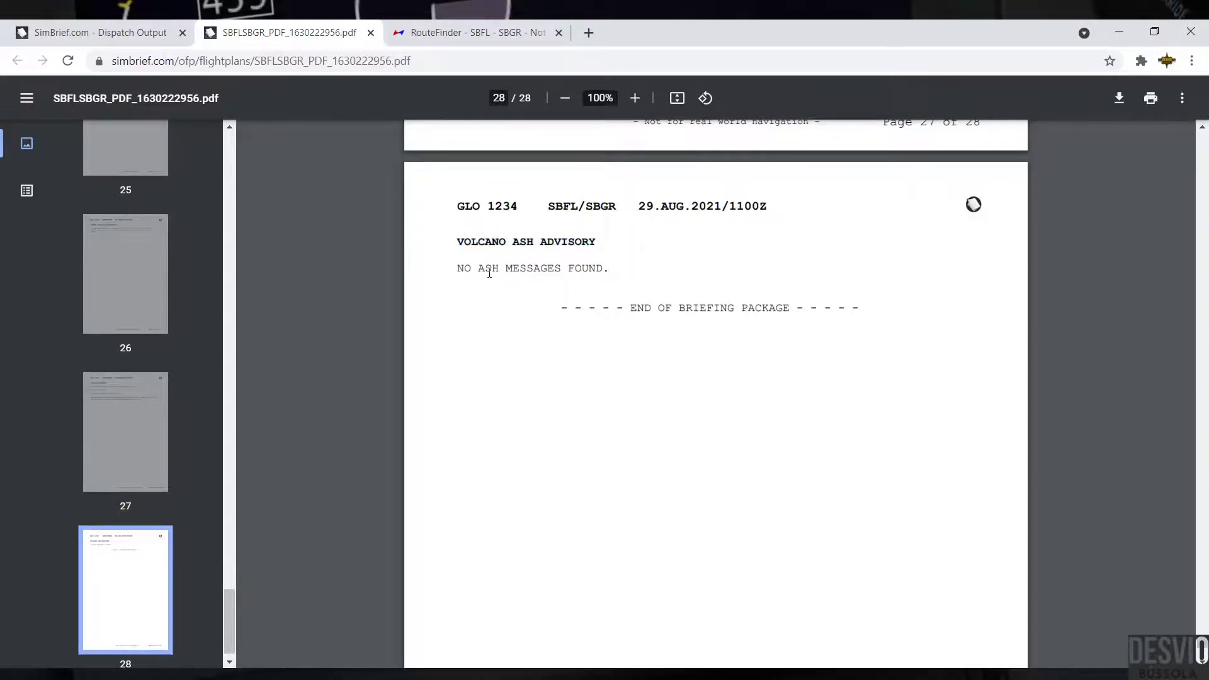
left_click_drag(563, 308, 863, 308)
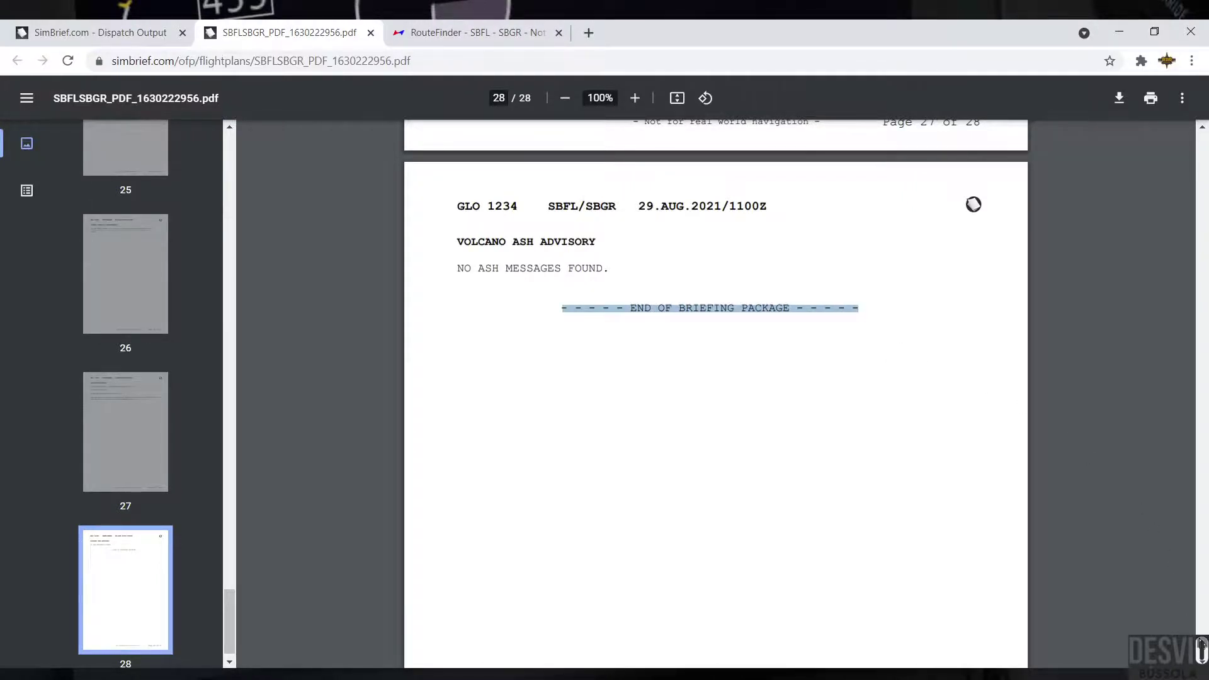
scroll(1201, 646, "down", 5)
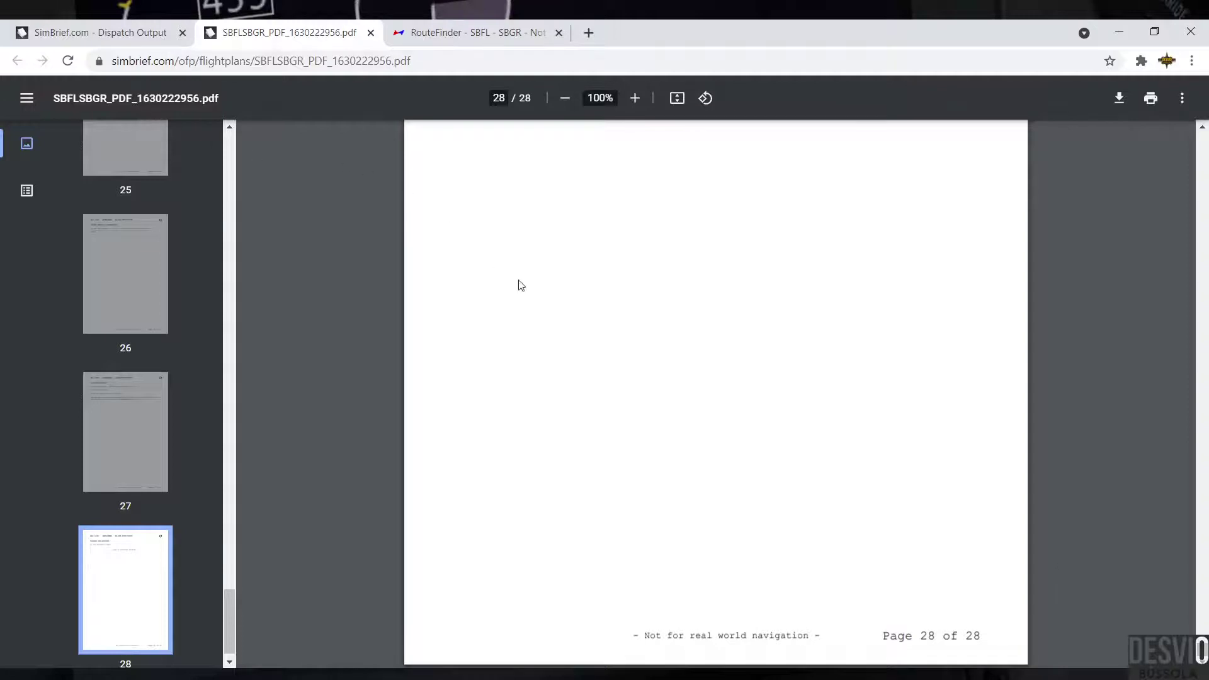
Step: Go back to the Dispatch Output page and open the SimBrief User Guide
left_click(109, 41)
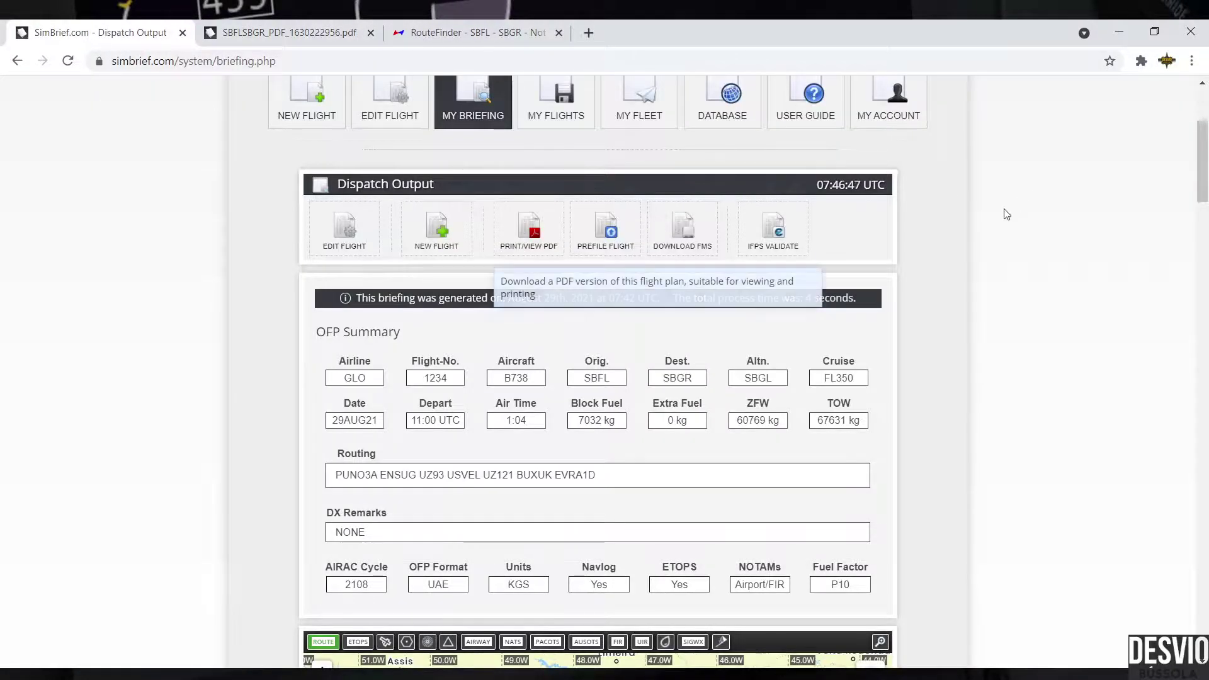
scroll(1127, 344, "up", 3)
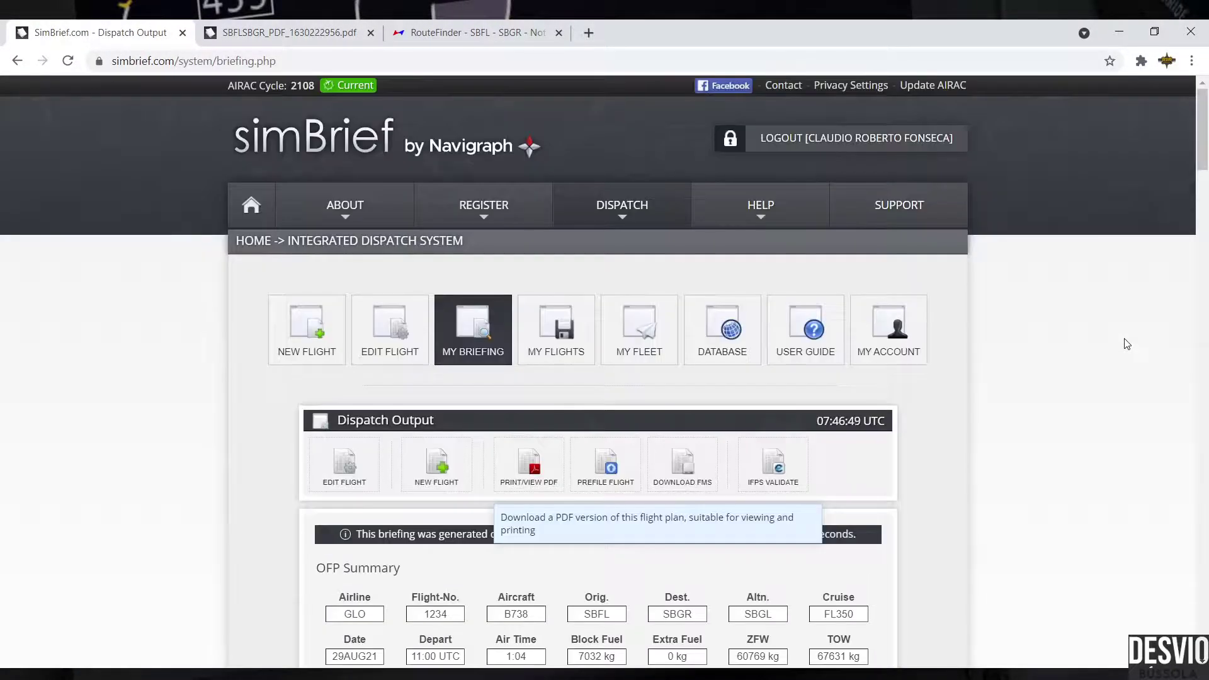
left_click(809, 335)
Step: Scroll the User Guide down to the Interactive OFP Sample in LIDO format
scroll(983, 466, "down", 3)
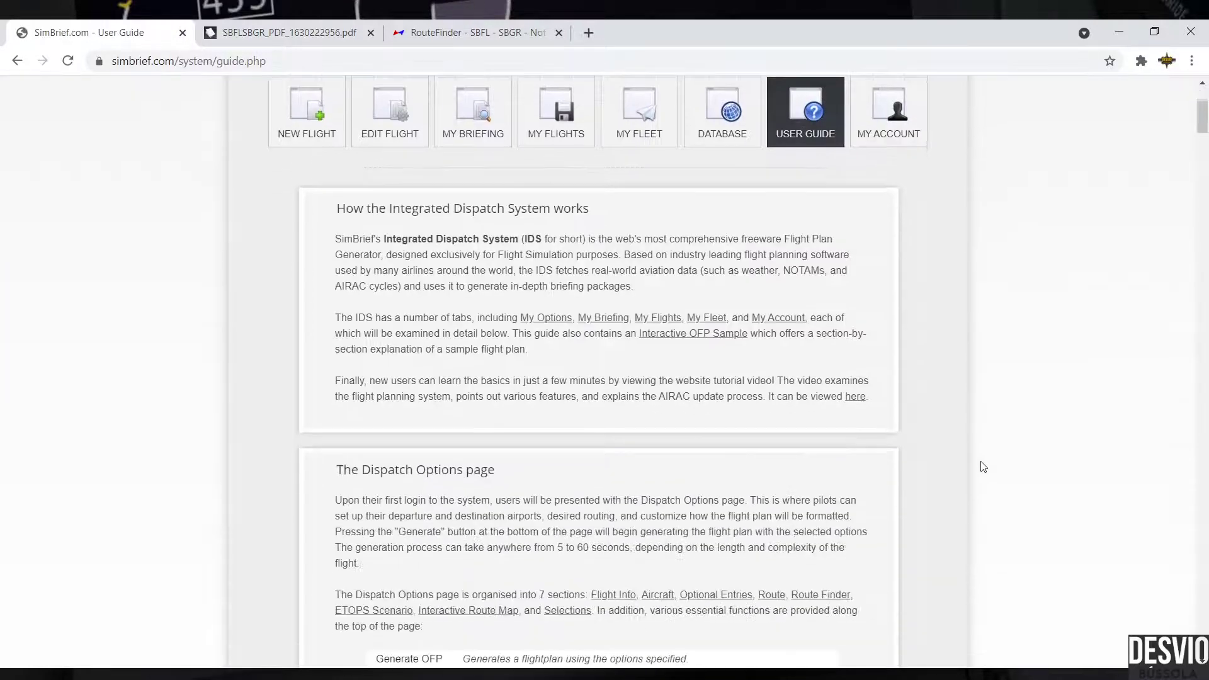
scroll(983, 467, "down", 4)
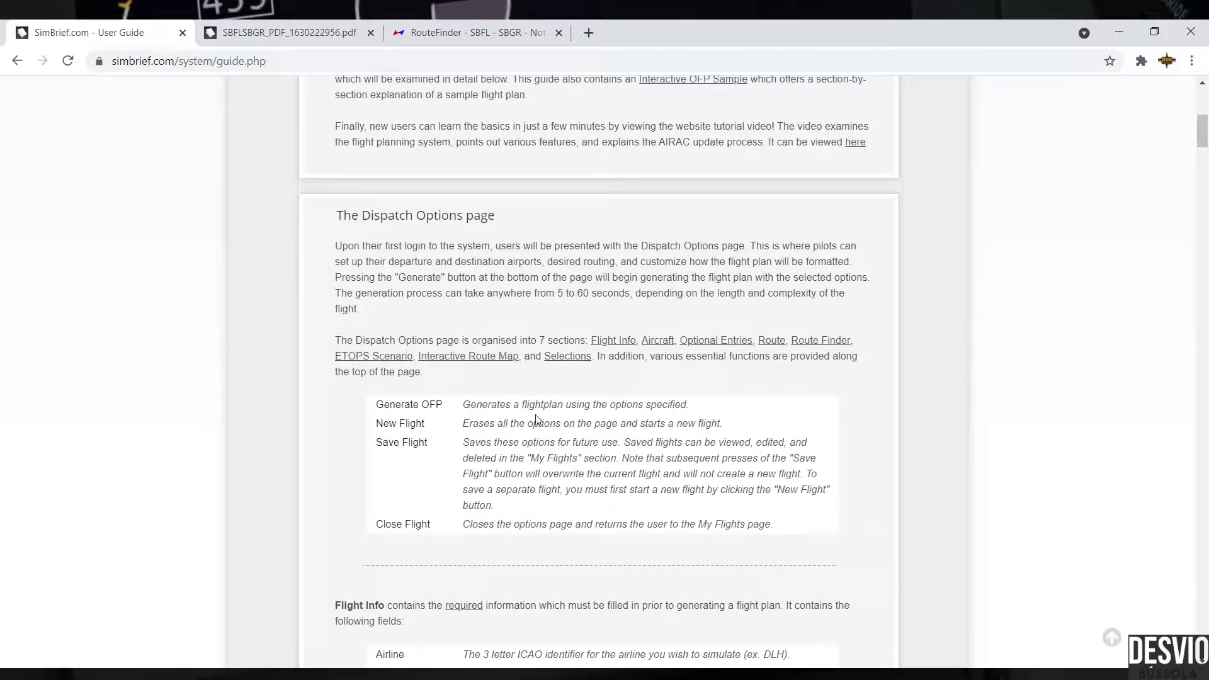
scroll(632, 446, "down", 12)
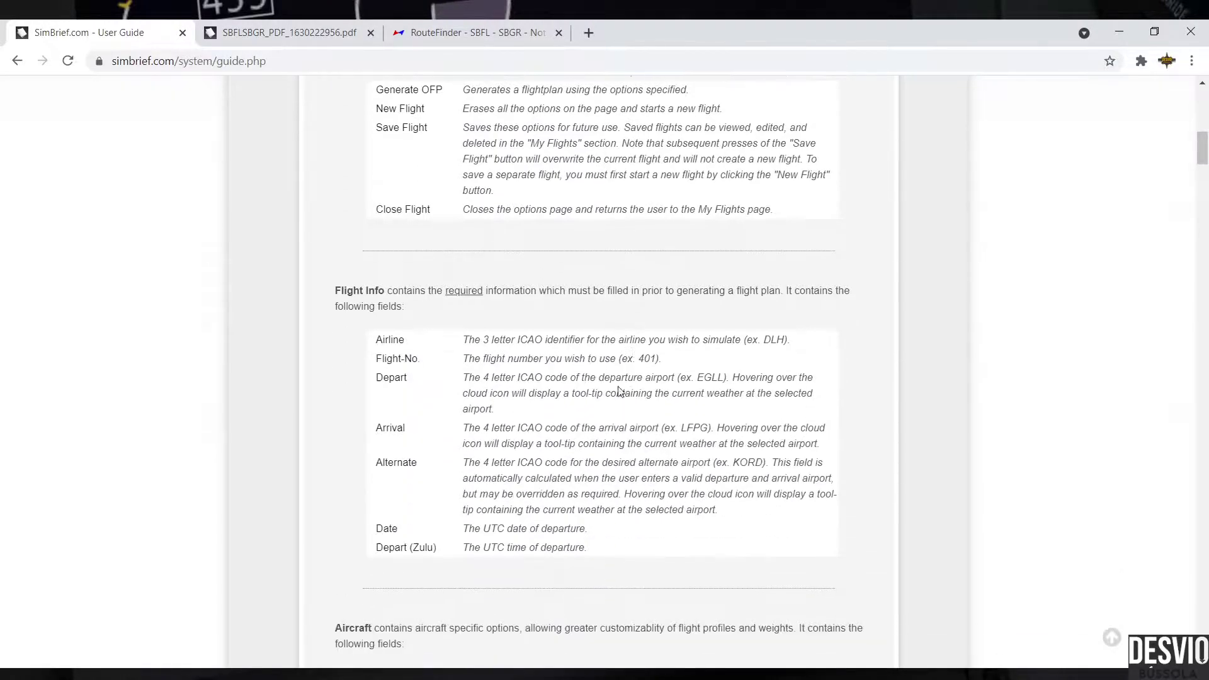
scroll(558, 412, "down", 17)
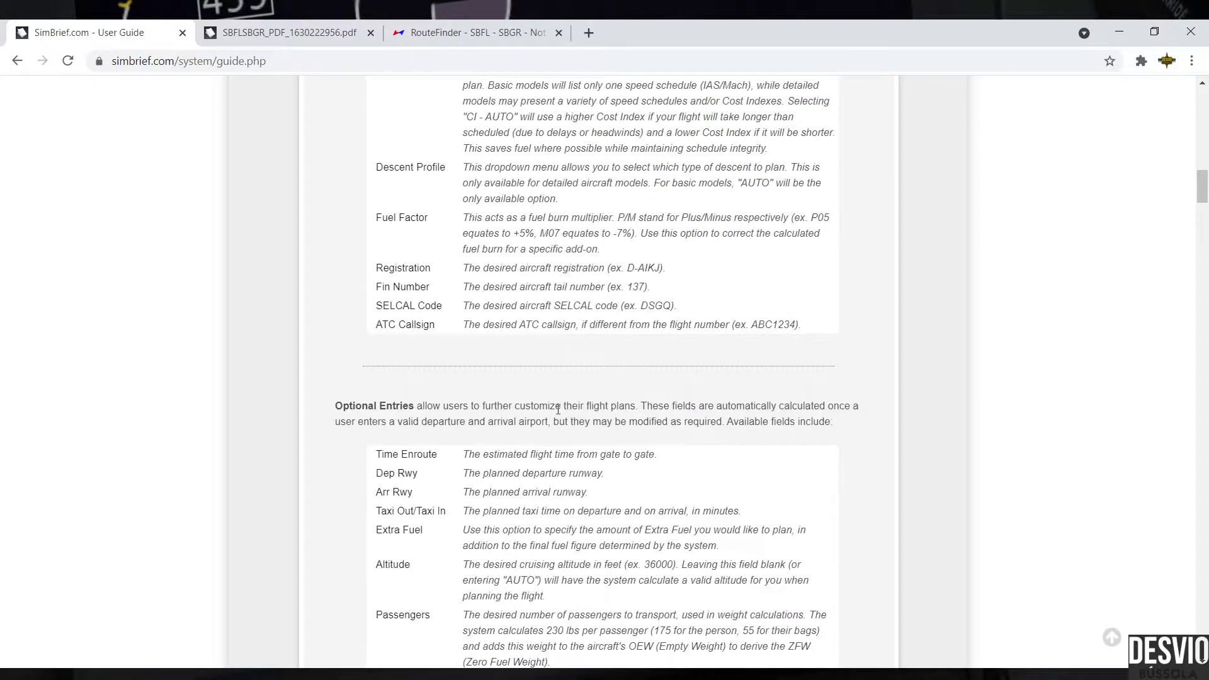
scroll(558, 410, "down", 15)
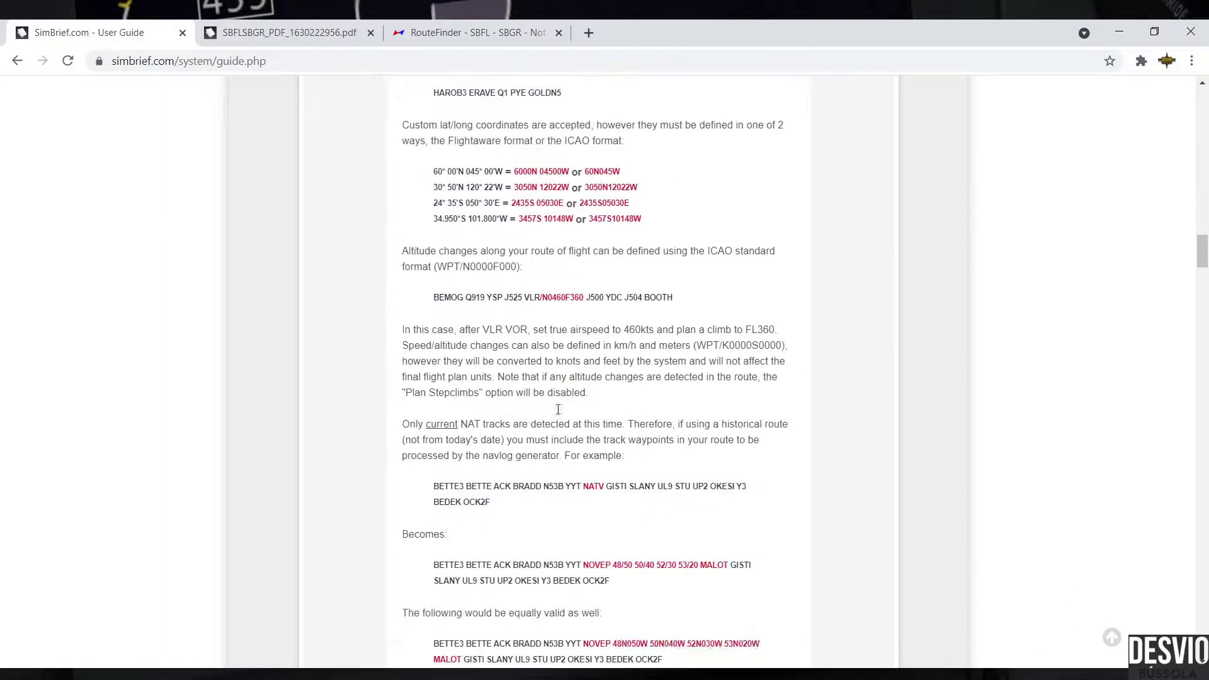
scroll(558, 409, "down", 20)
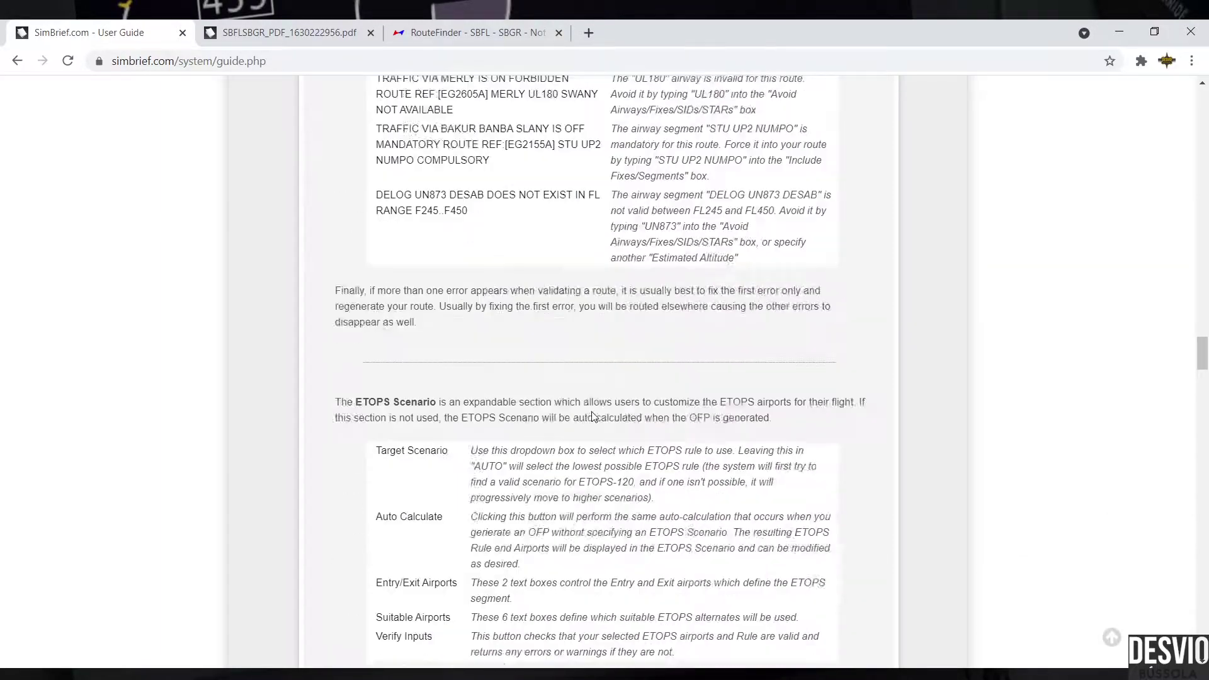
scroll(593, 415, "down", 20)
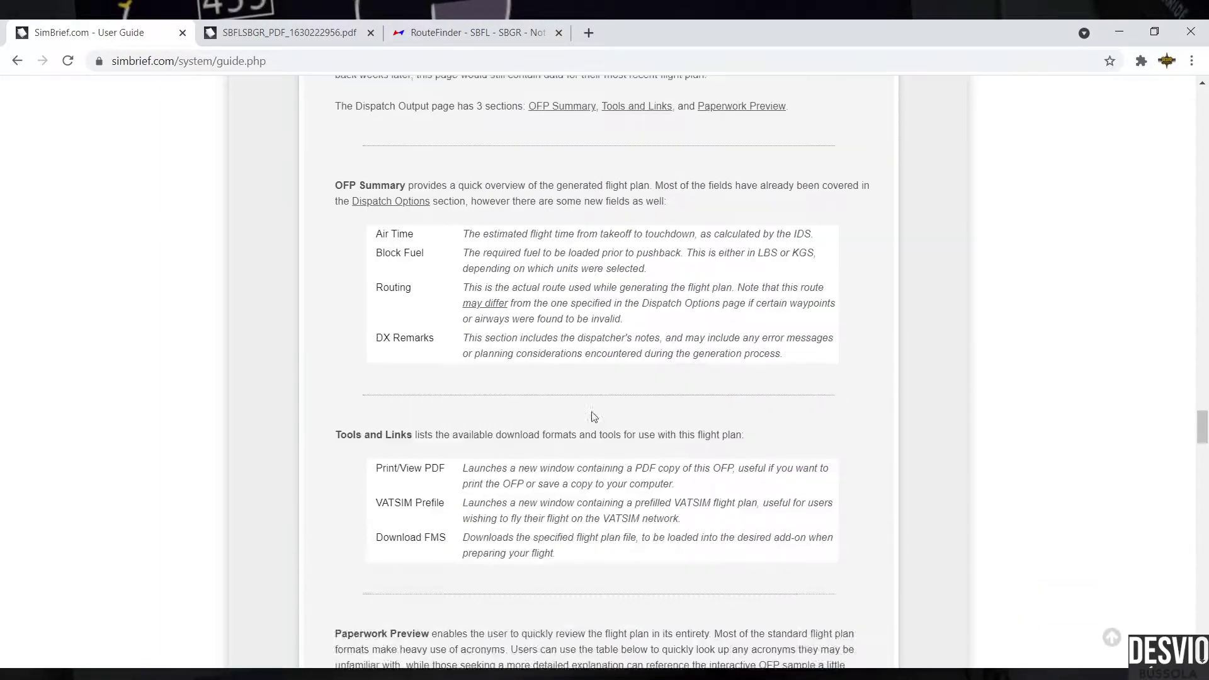
scroll(594, 416, "down", 20)
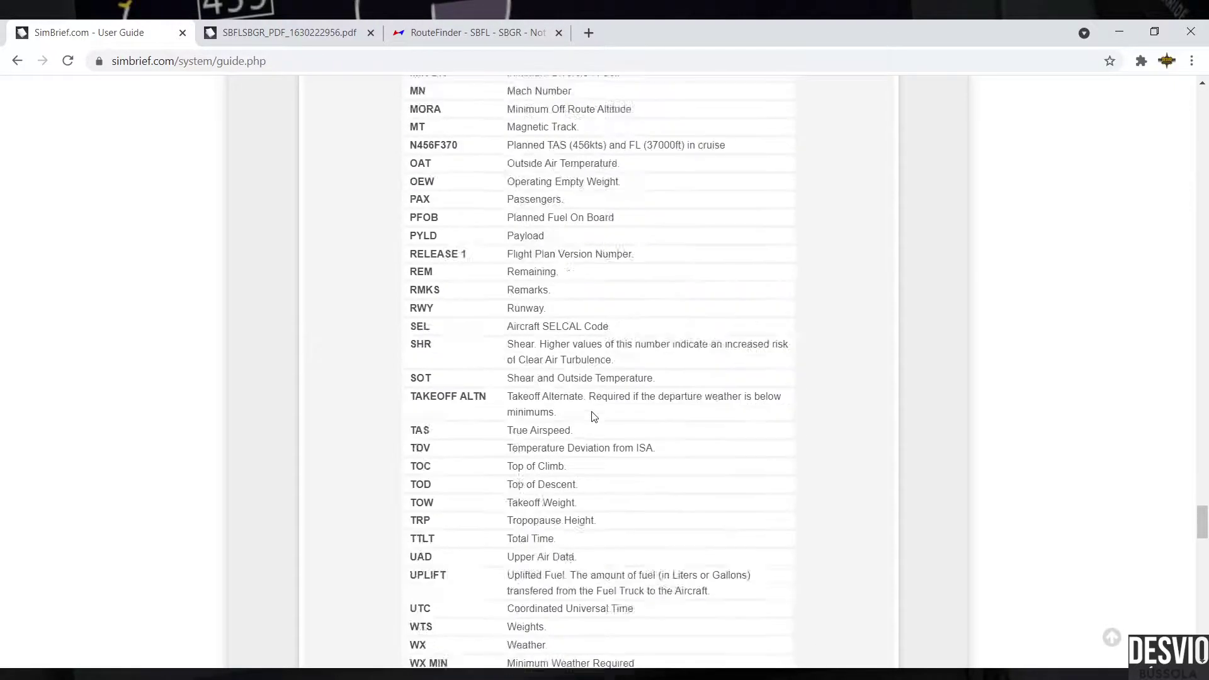
scroll(593, 415, "down", 10)
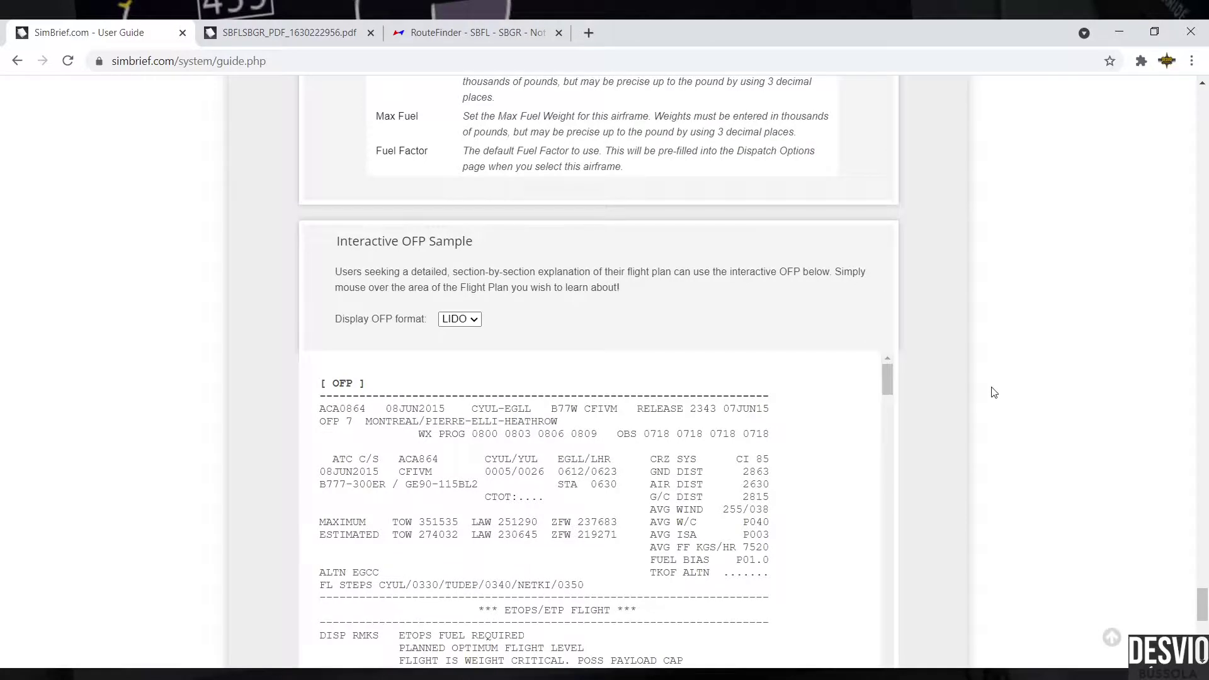
scroll(994, 392, "down", 3)
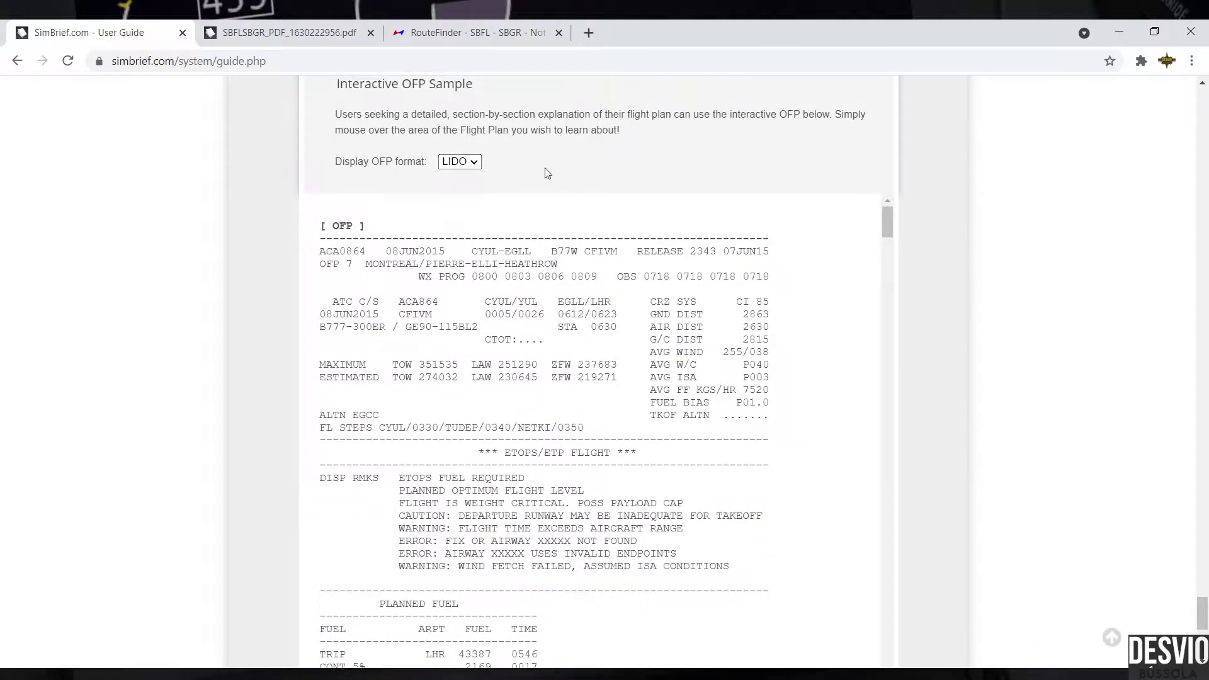
left_click(476, 162)
mouse_move(340, 252)
mouse_move(686, 357)
scroll(869, 371, "down", 9)
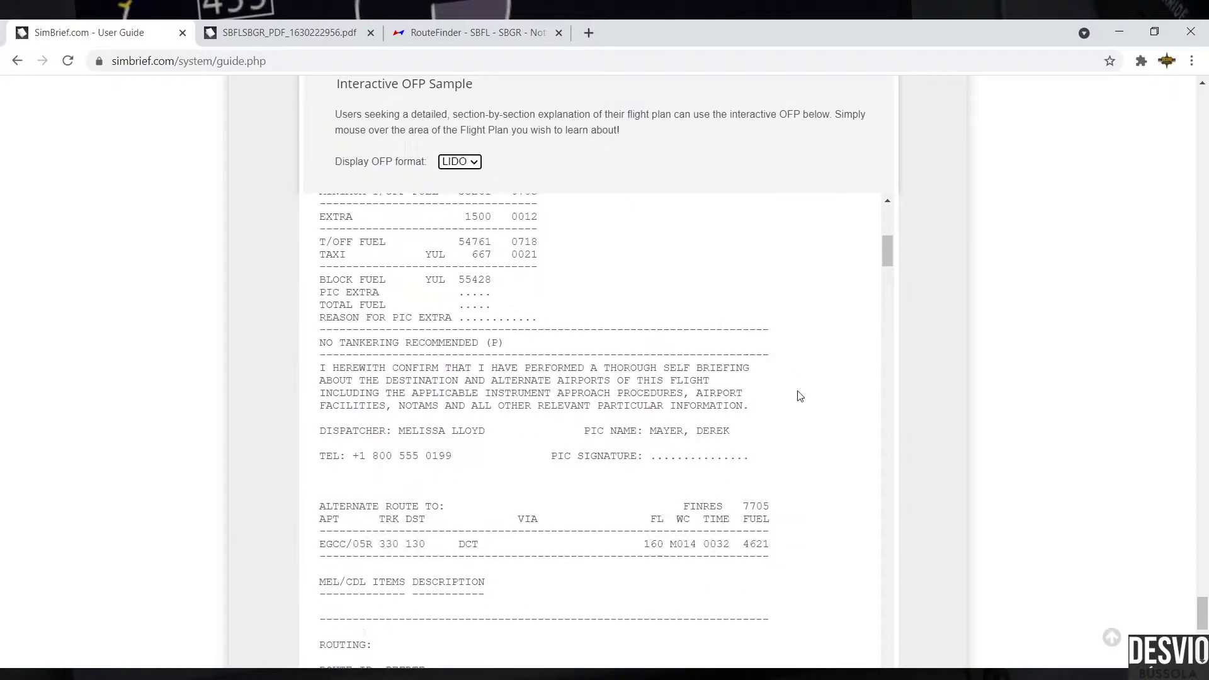
scroll(799, 395, "down", 4)
scroll(799, 392, "down", 3)
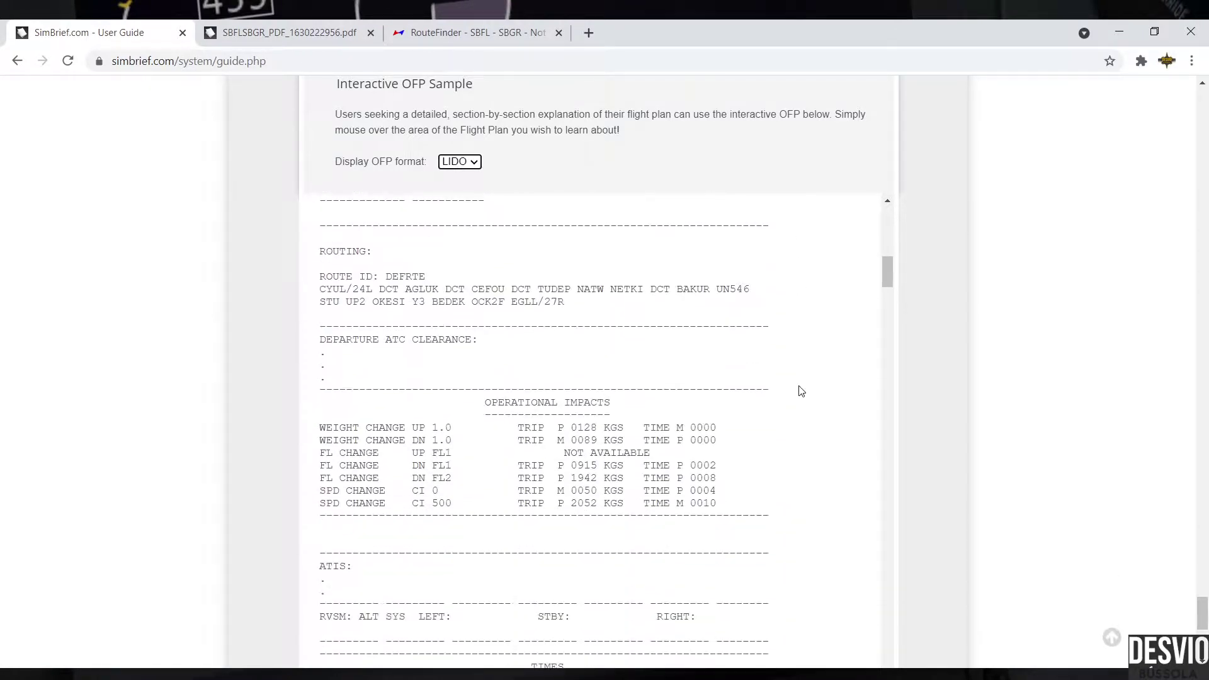
scroll(806, 363, "down", 4)
scroll(806, 363, "down", 5)
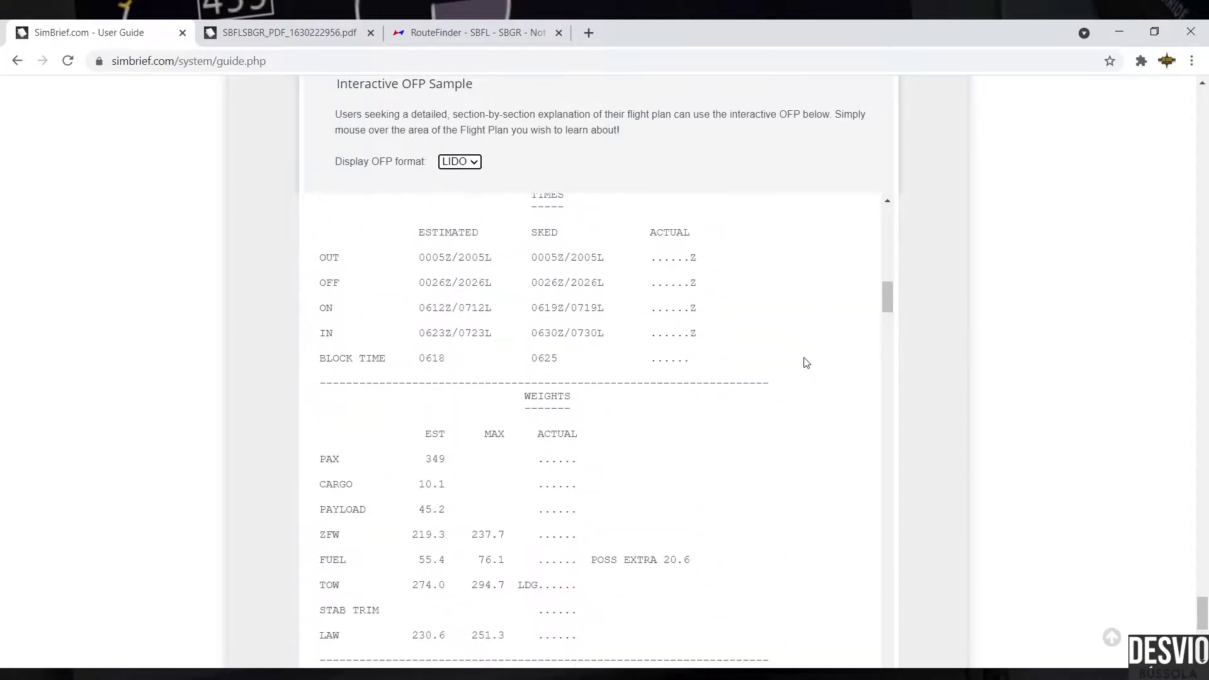
mouse_move(345, 415)
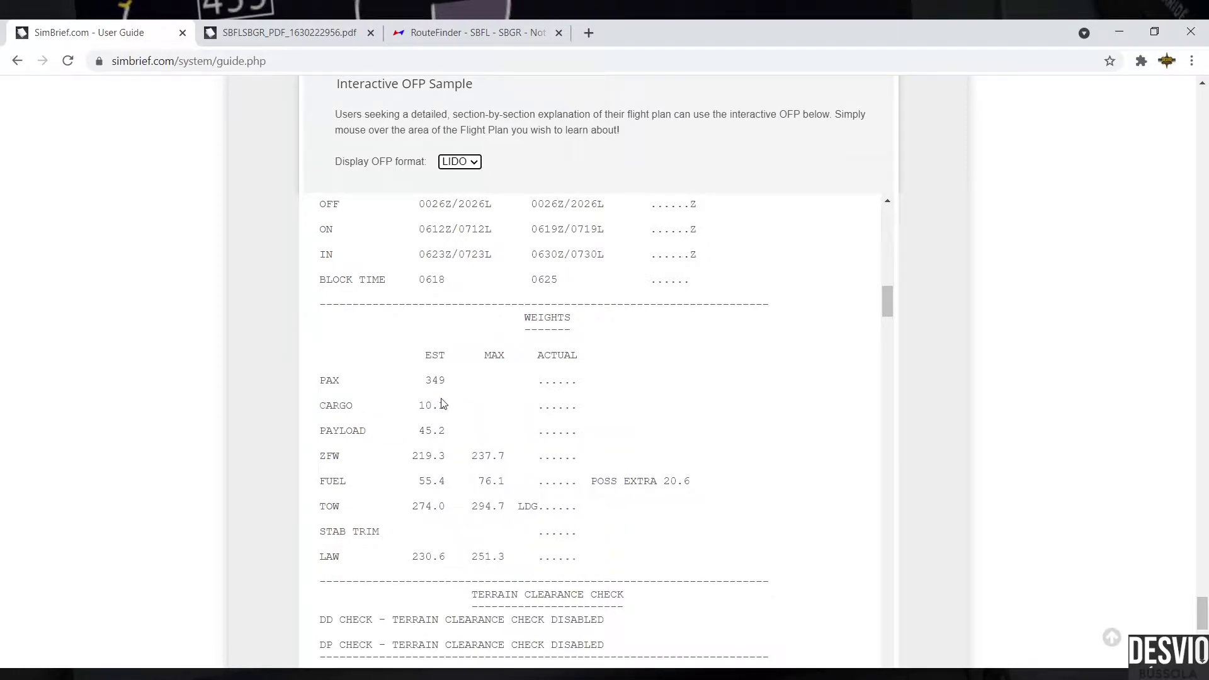
scroll(741, 408, "down", 1)
scroll(741, 407, "down", 10)
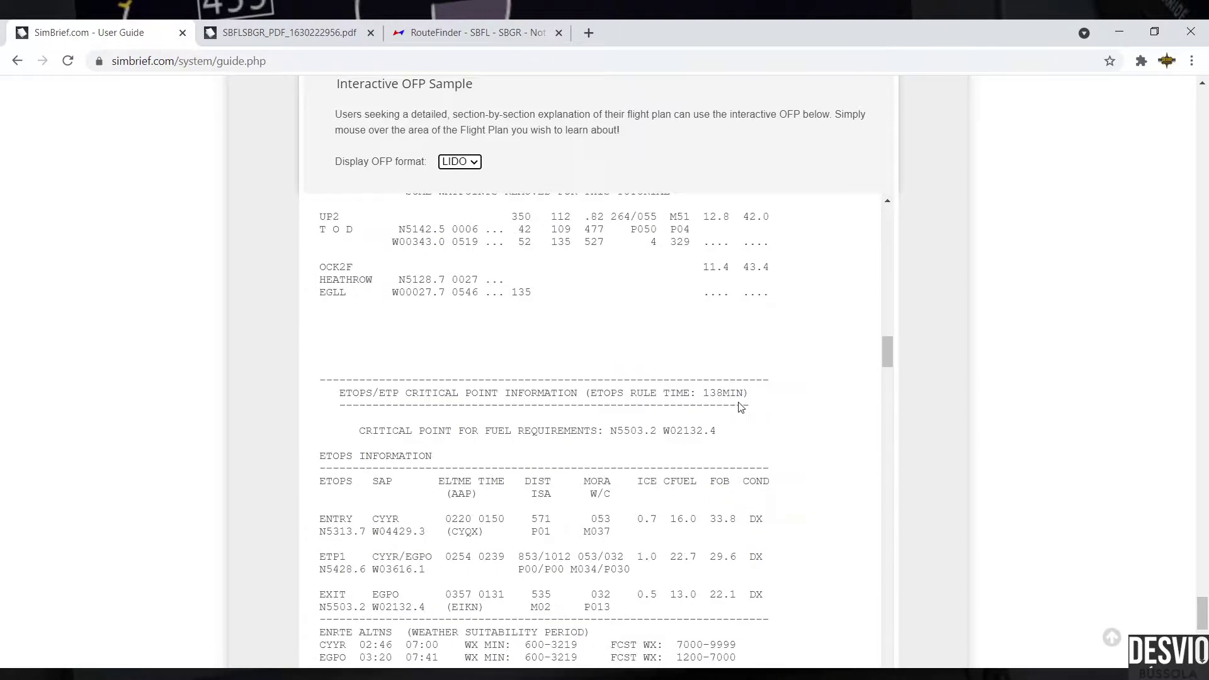
scroll(739, 402, "down", 4)
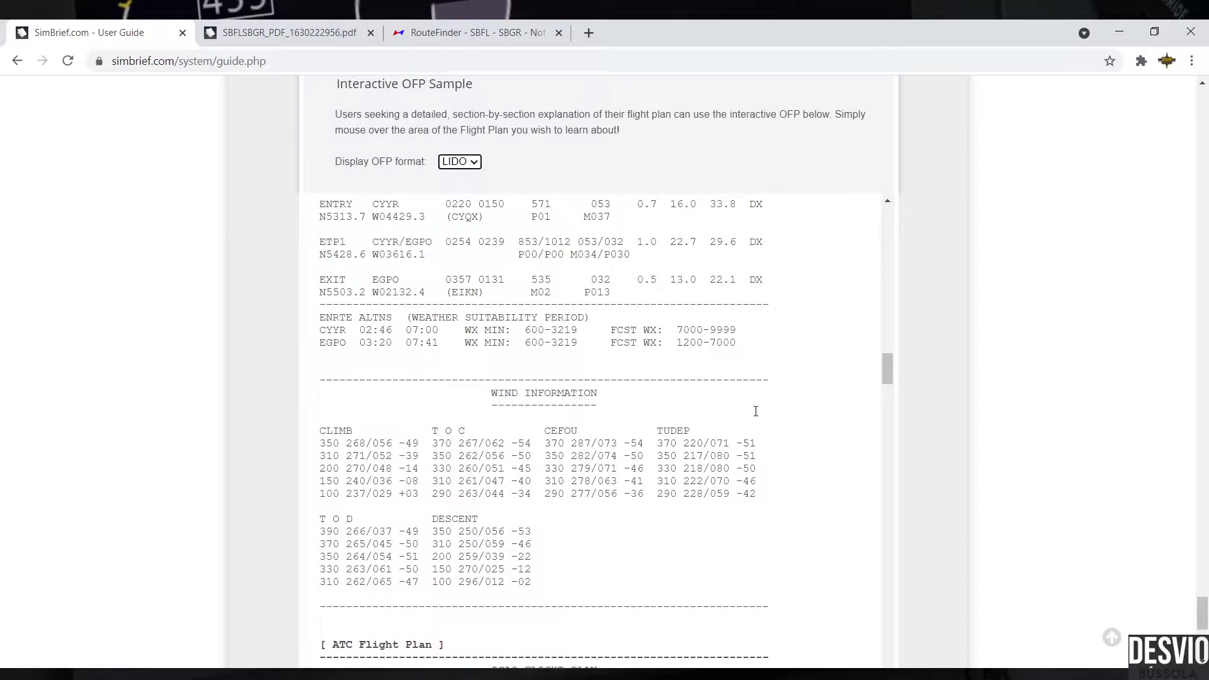
scroll(662, 394, "down", 2)
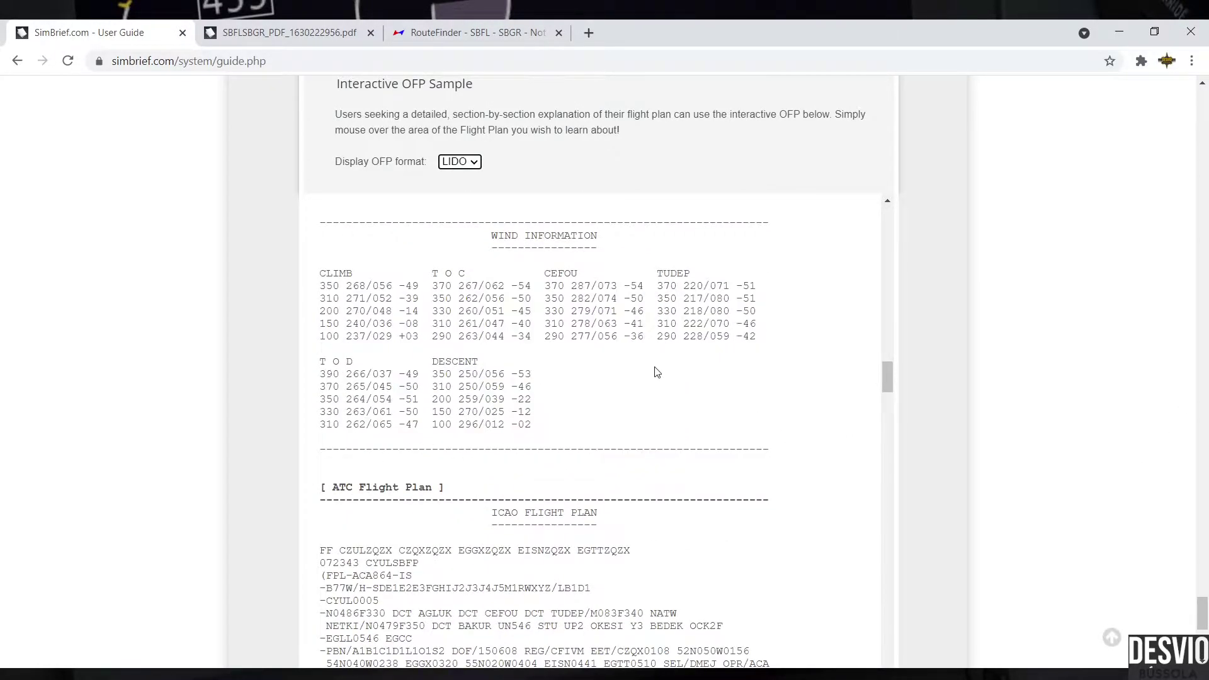
scroll(657, 372, "up", 4)
left_click_drag(1202, 612, 1189, 95)
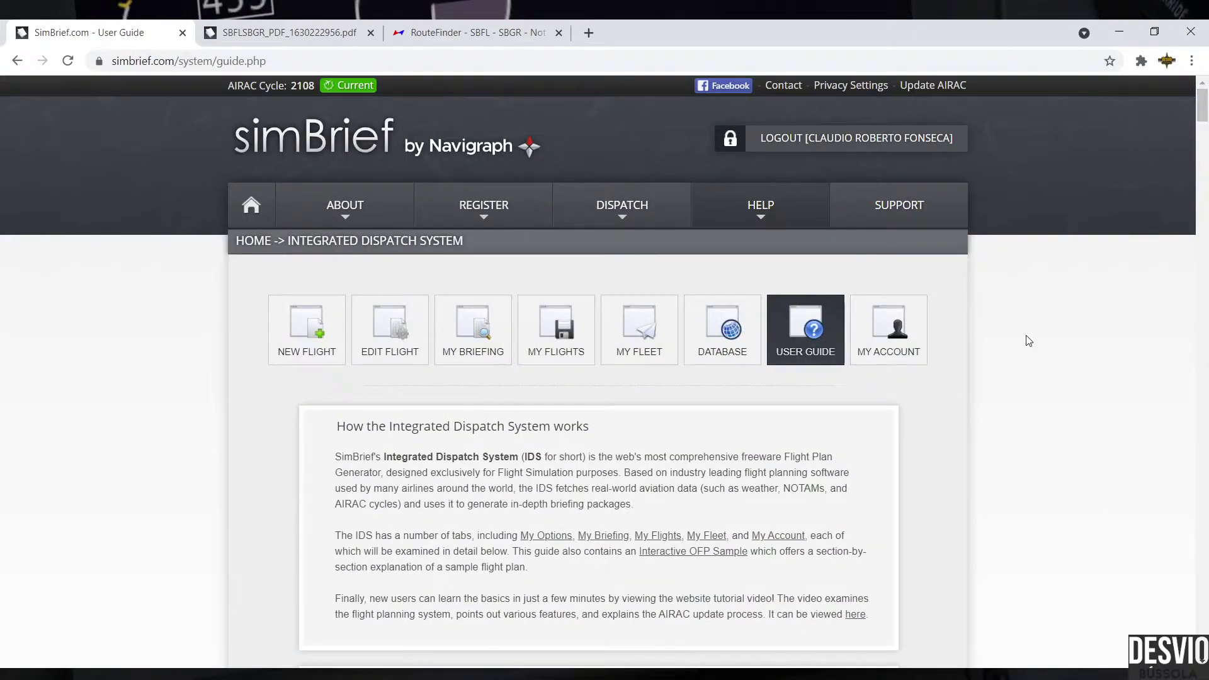
scroll(1079, 372, "down", 20)
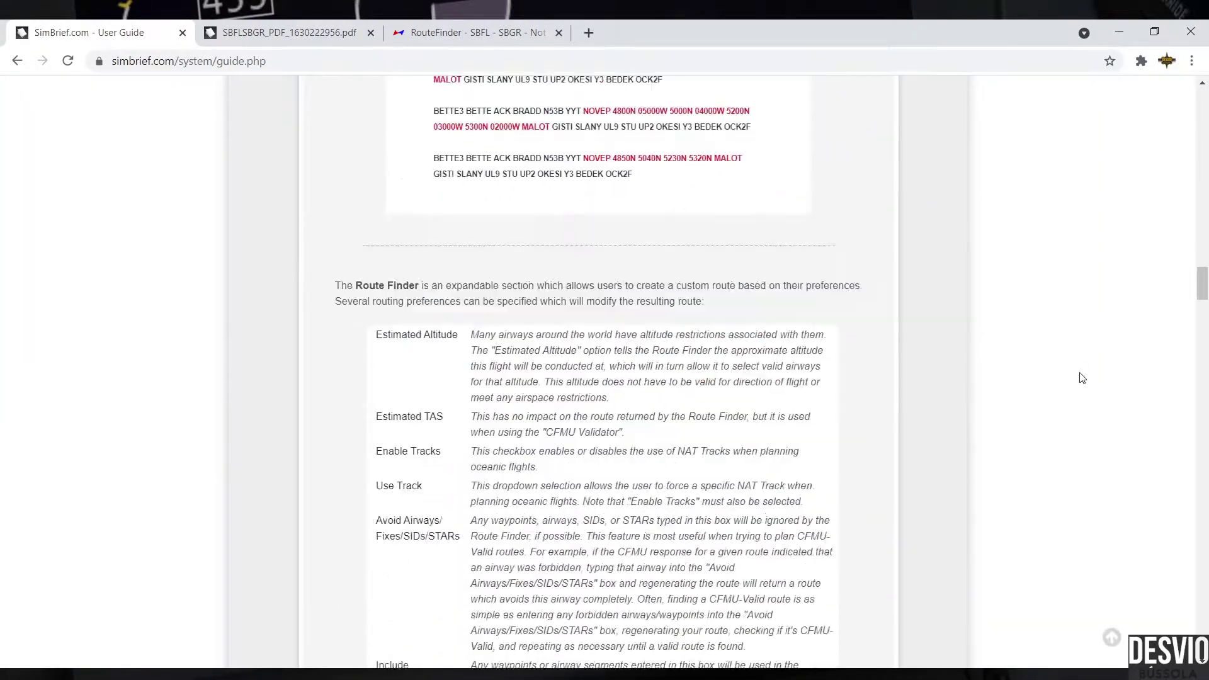
scroll(1081, 378, "down", 6)
left_click(642, 669)
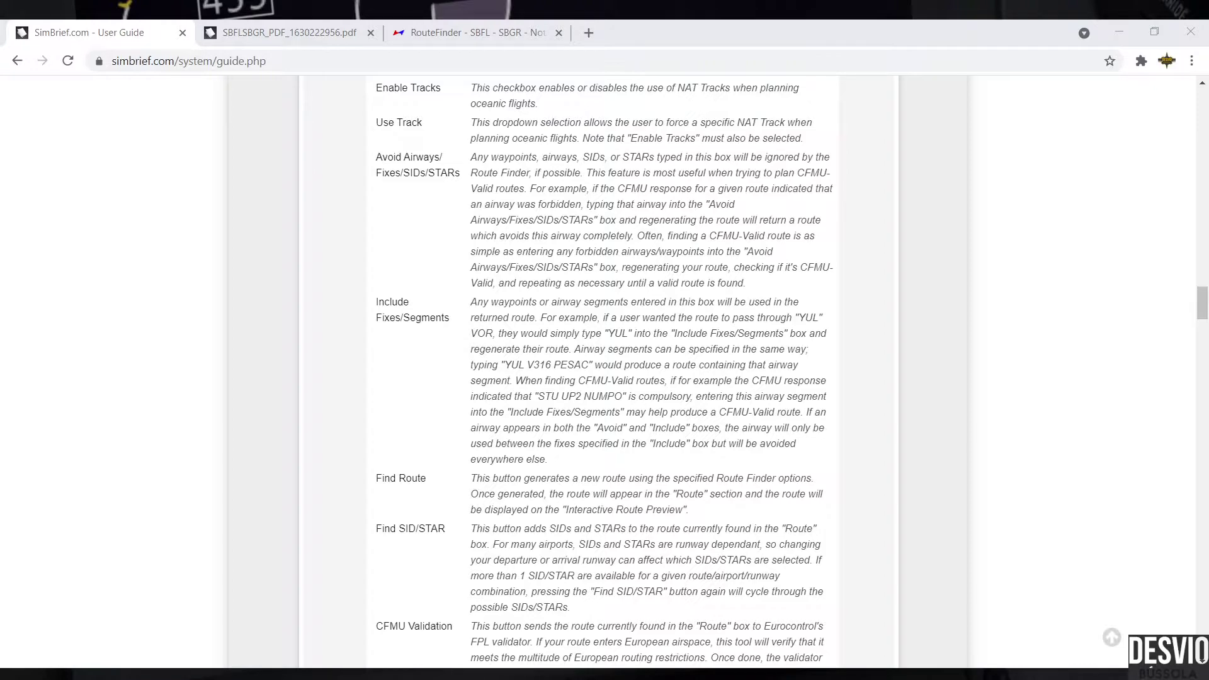
left_click(653, 671)
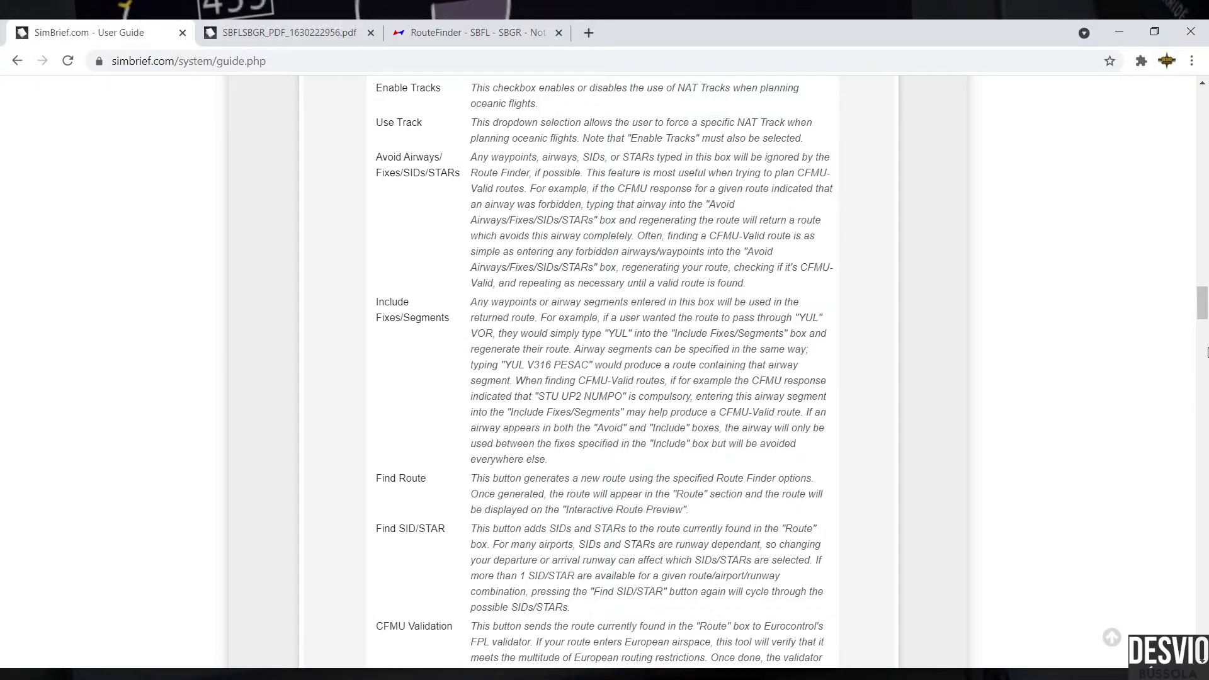
left_click_drag(1202, 303, 1202, 103)
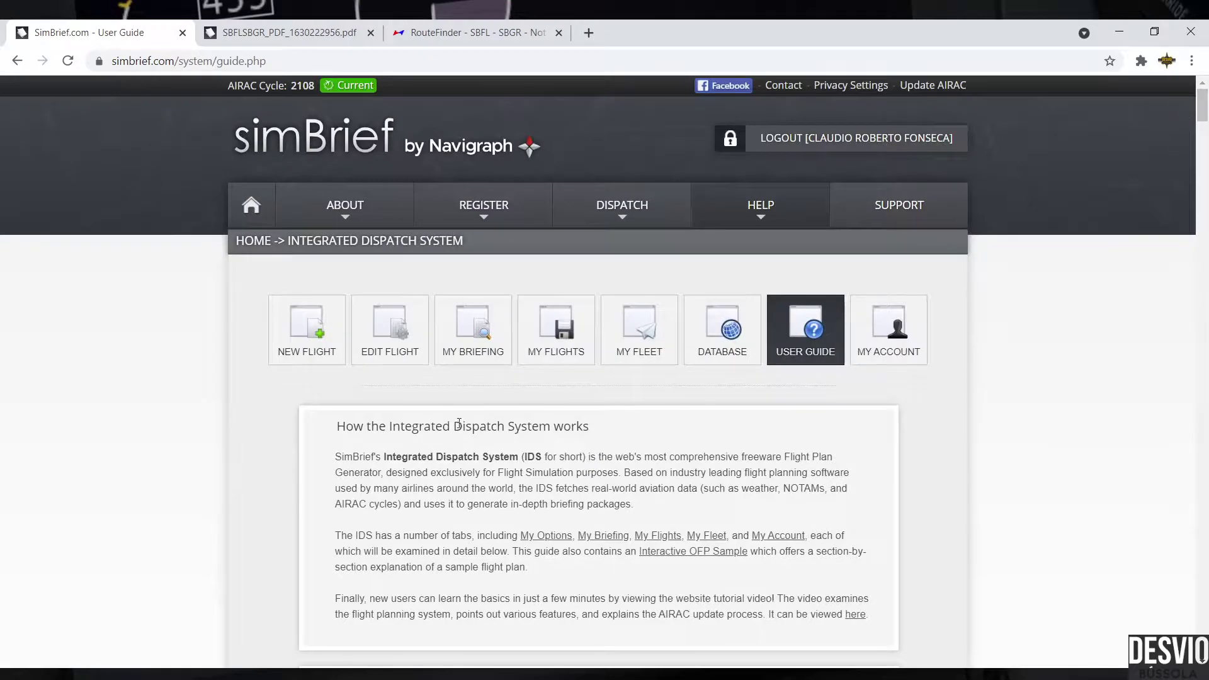
Step: Reopen Dispatch Options for the SBFL–SBGR flight and highlight the Cont Fuel (10 PCT) and Reserve Fuel (30 MIN) settings
left_click(423, 356)
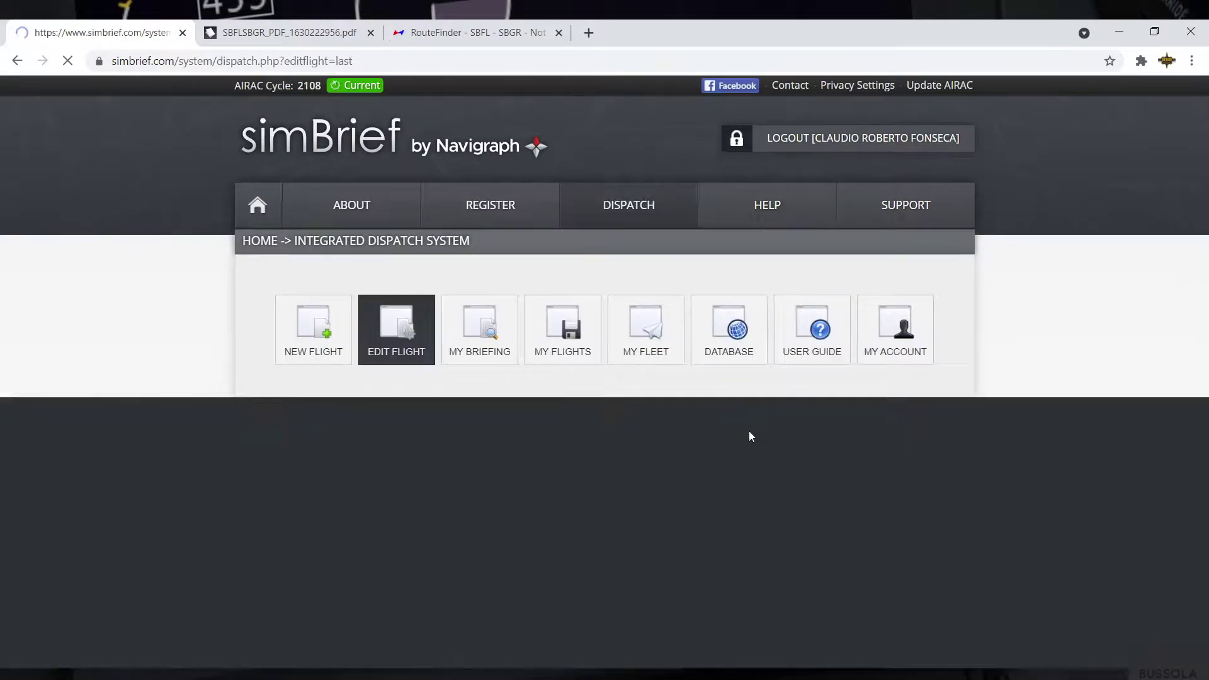
scroll(926, 416, "down", 3)
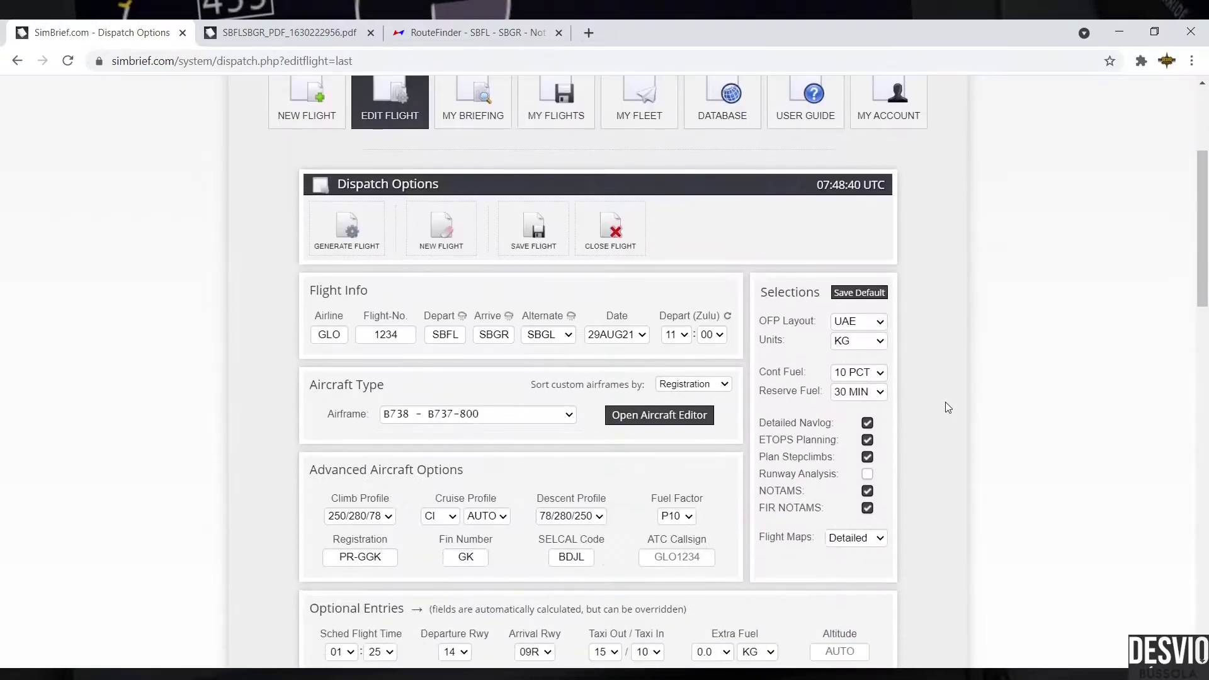
left_click_drag(758, 370, 813, 372)
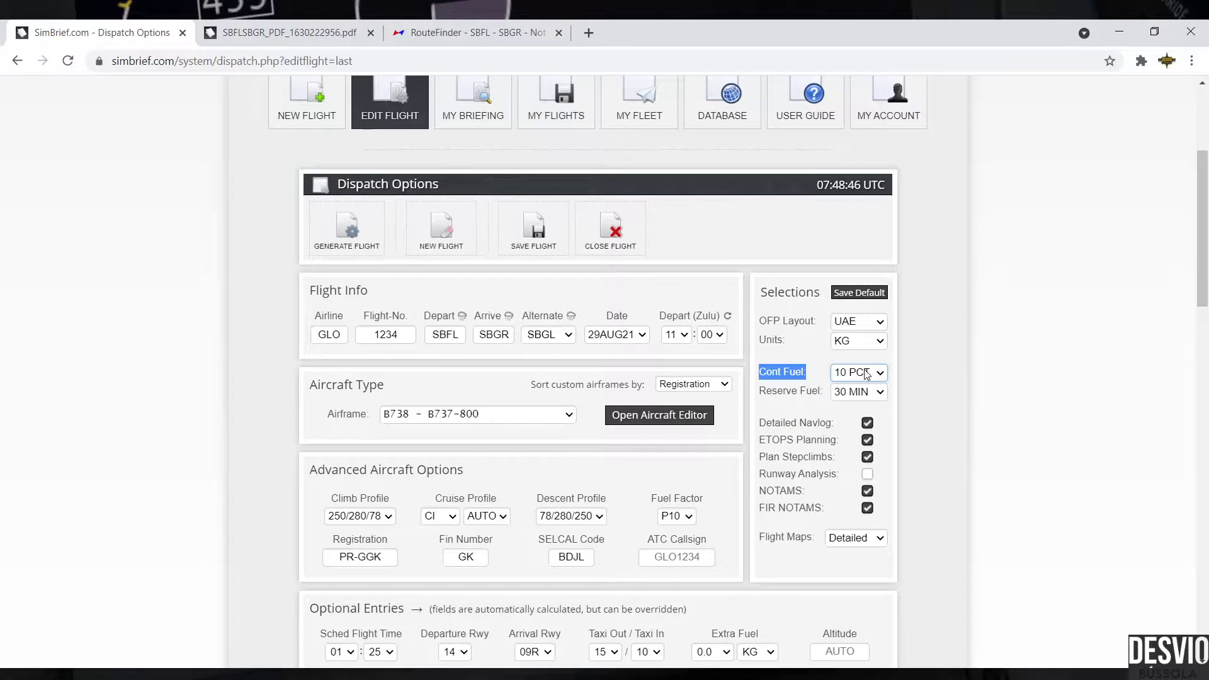
left_click_drag(760, 390, 832, 392)
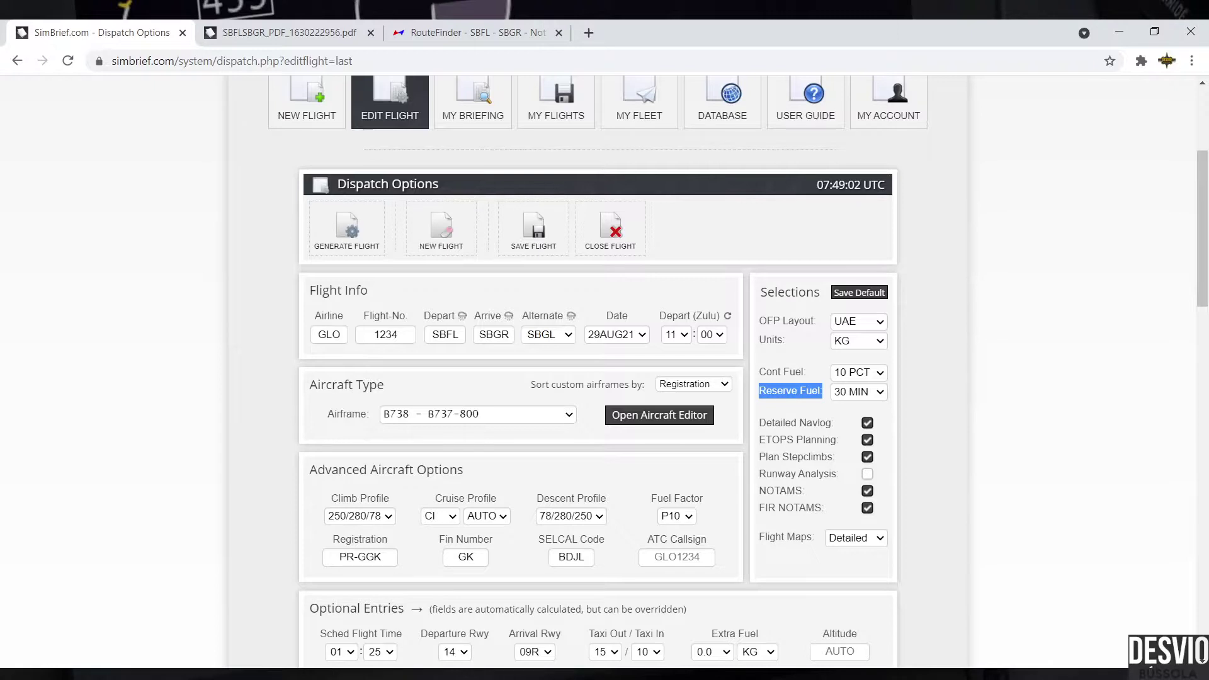
left_click(934, 365)
left_click_drag(763, 371, 823, 392)
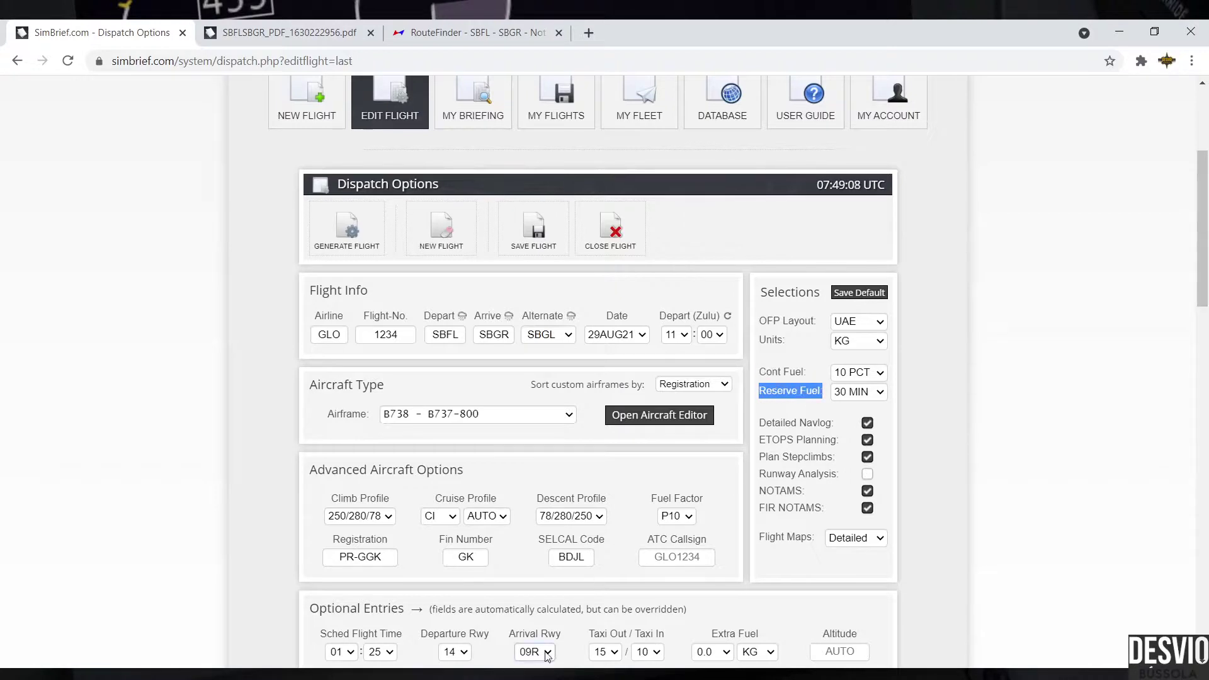